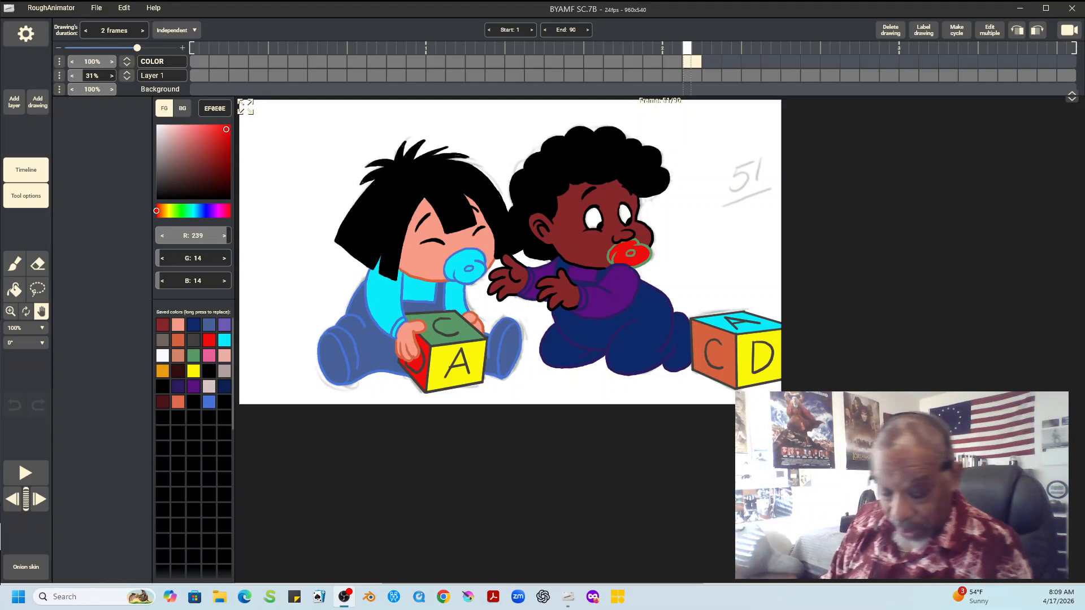
Preview the animation from the coloured drawing at frame 51 and add a blank drawing at frame 53 on the COLOR layer
click(26, 473)
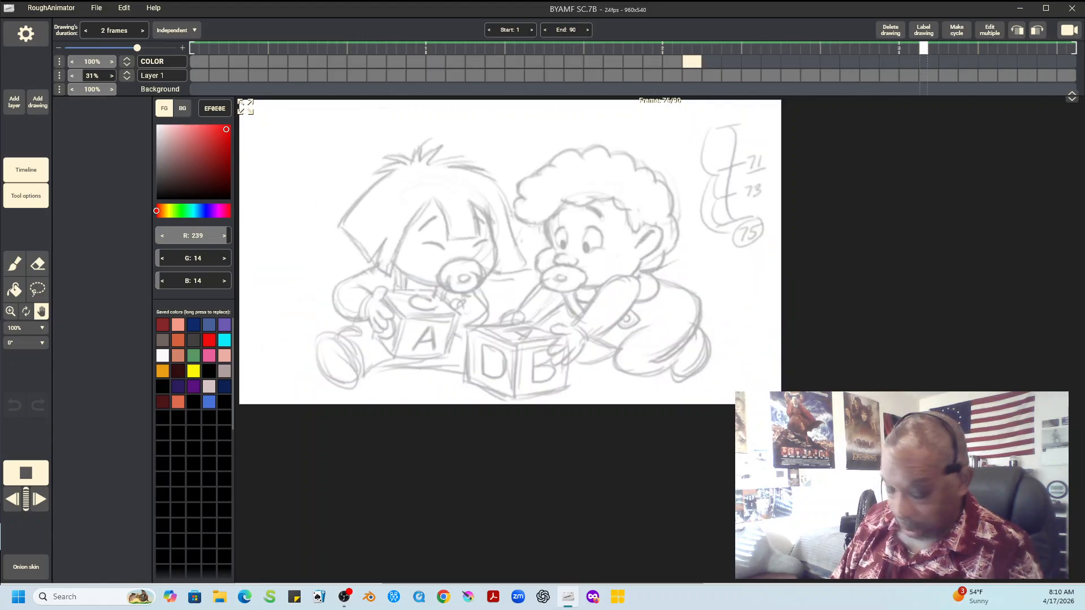
key(space)
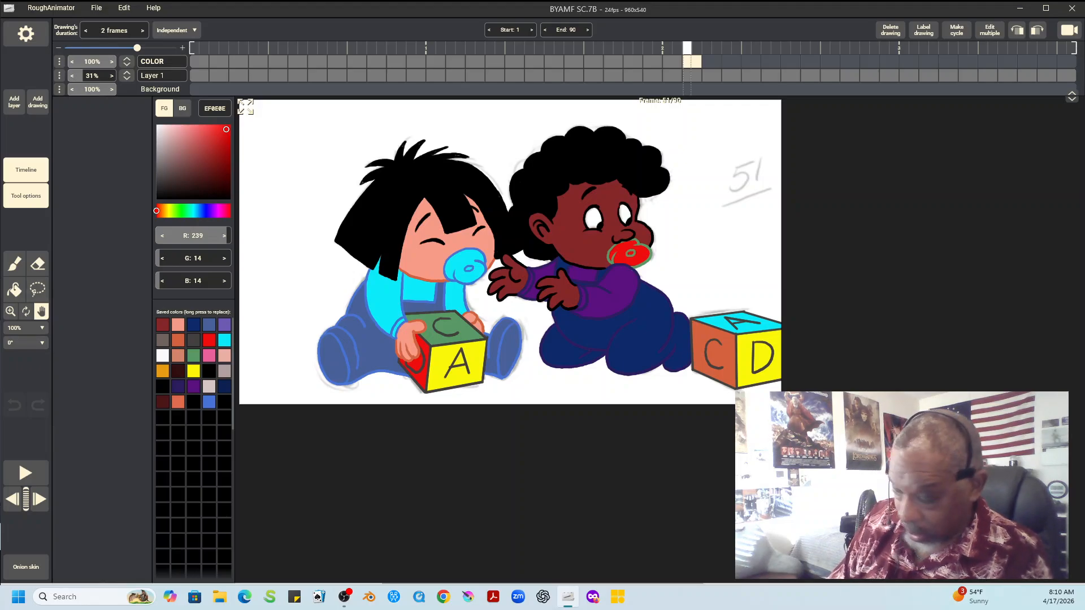
key(d)
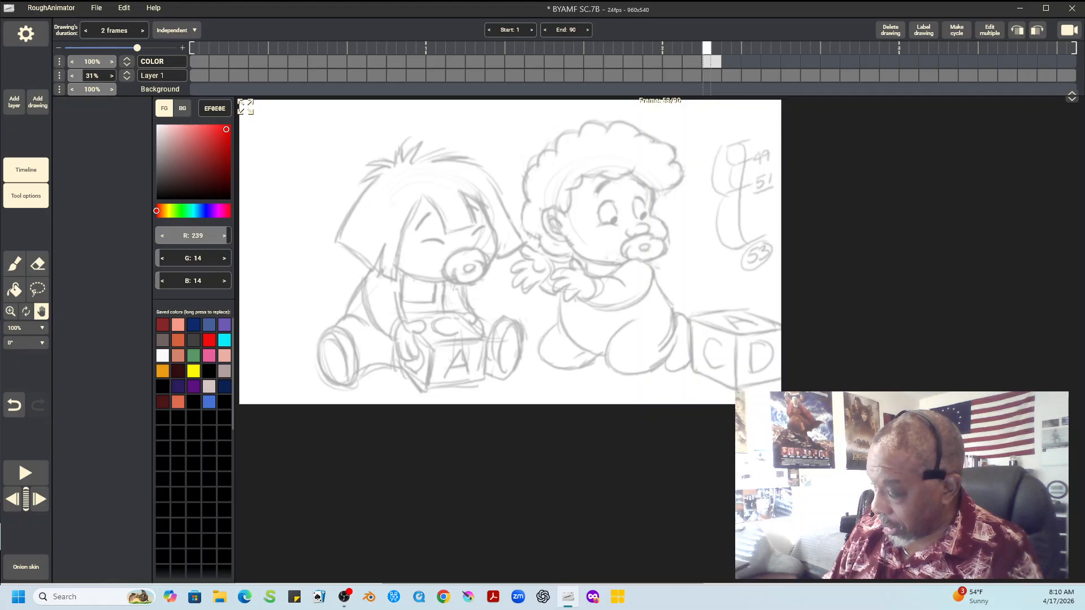
Fit the canvas to the window and ink the outer left lock of the left child's hair in black with the 6 px brush
click(25, 328)
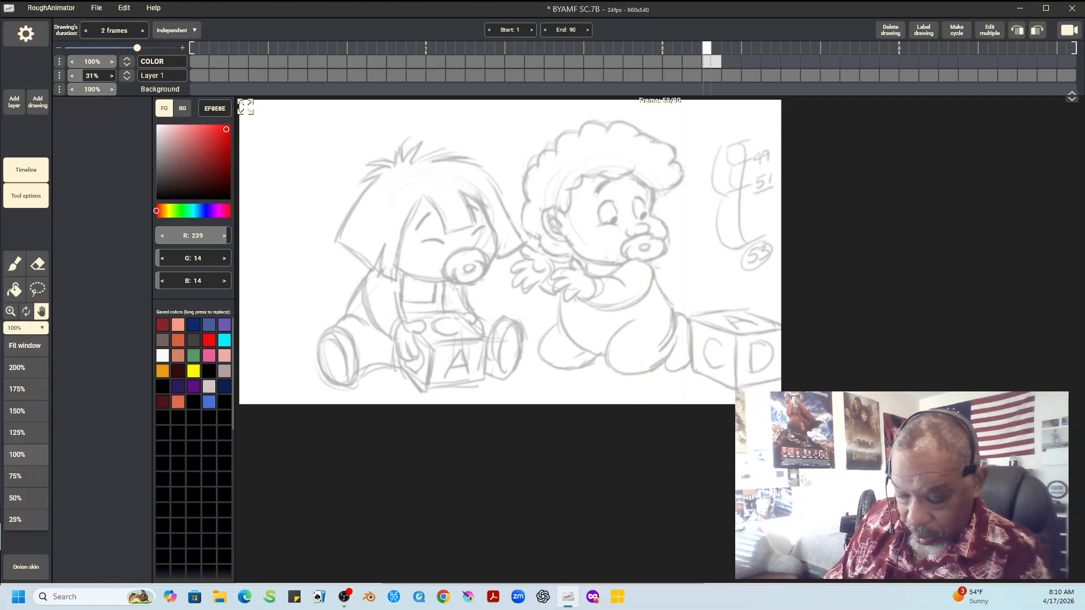
click(25, 345)
click(15, 263)
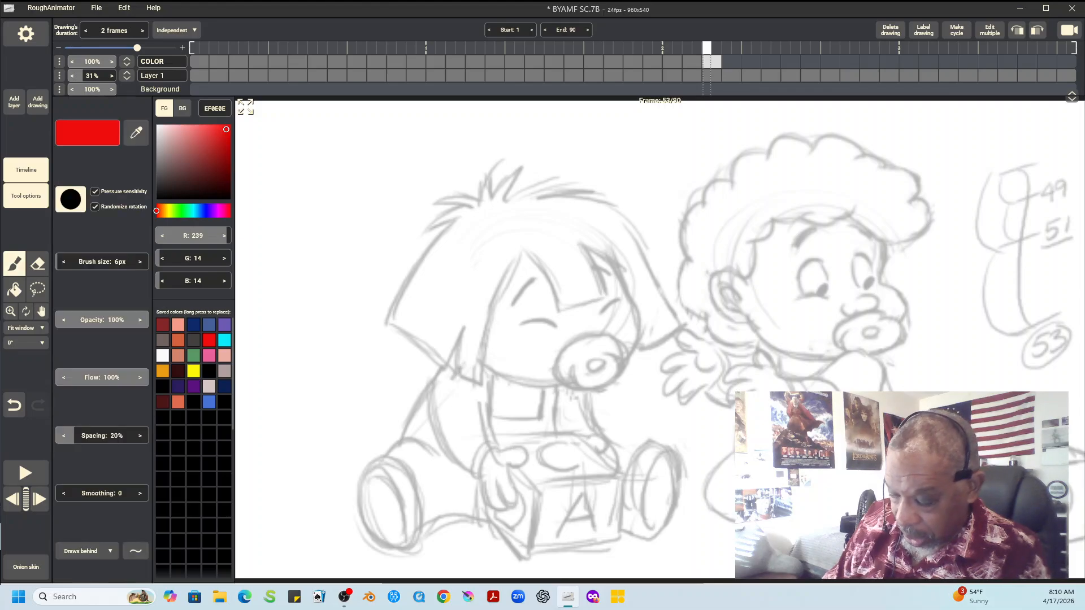
click(209, 372)
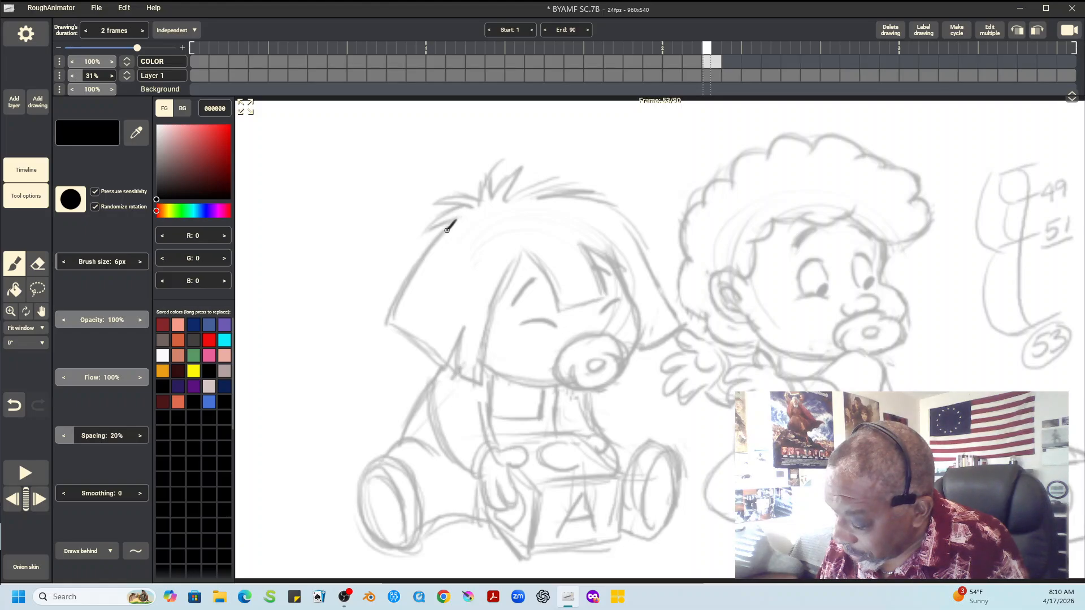
drag(447, 230, 388, 321)
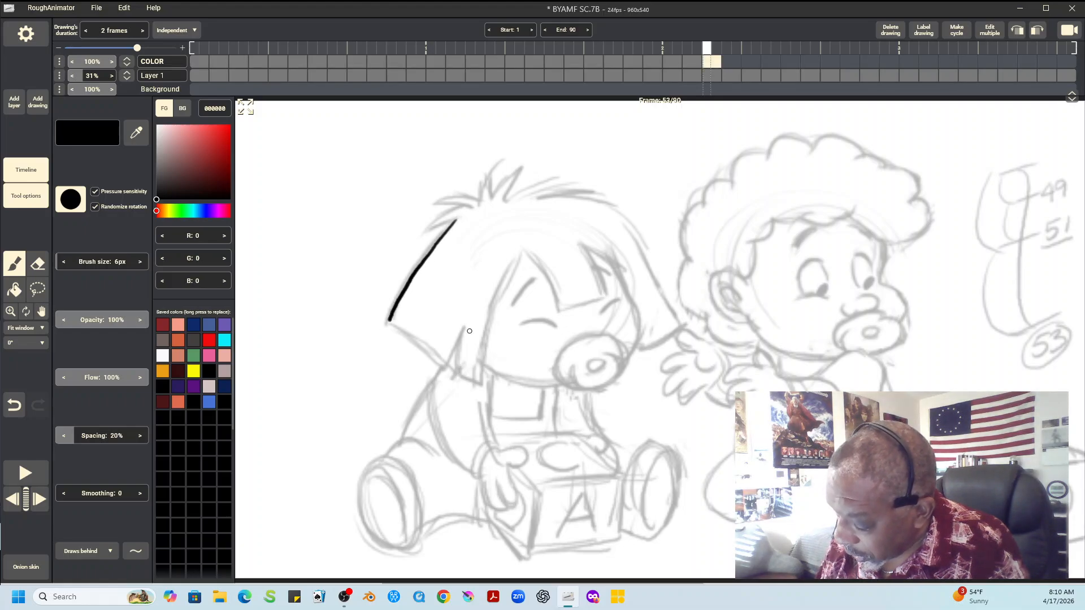
drag(464, 327, 446, 367)
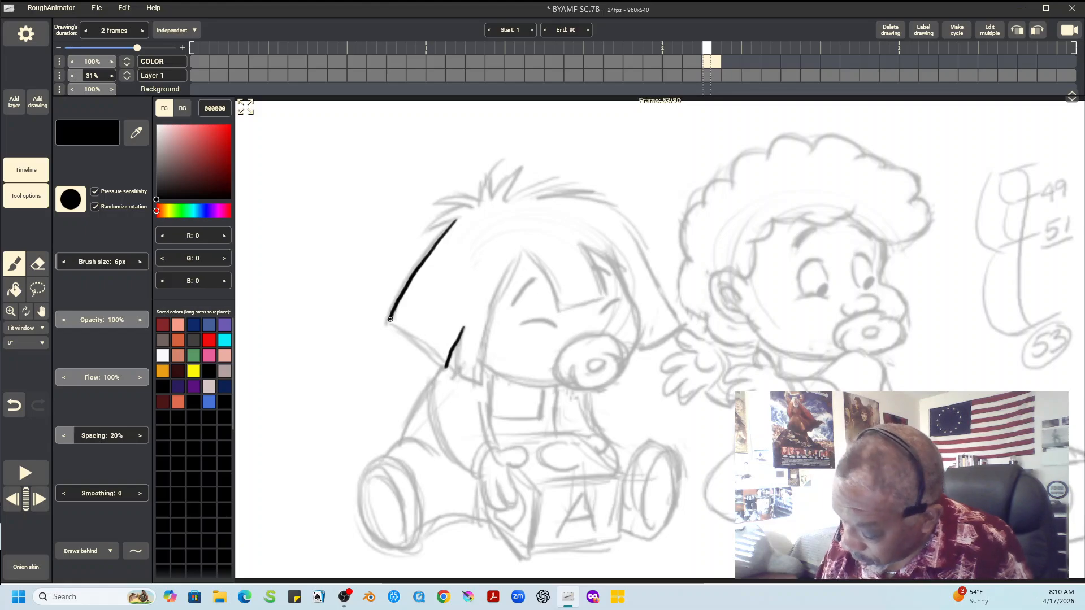
drag(390, 320, 446, 369)
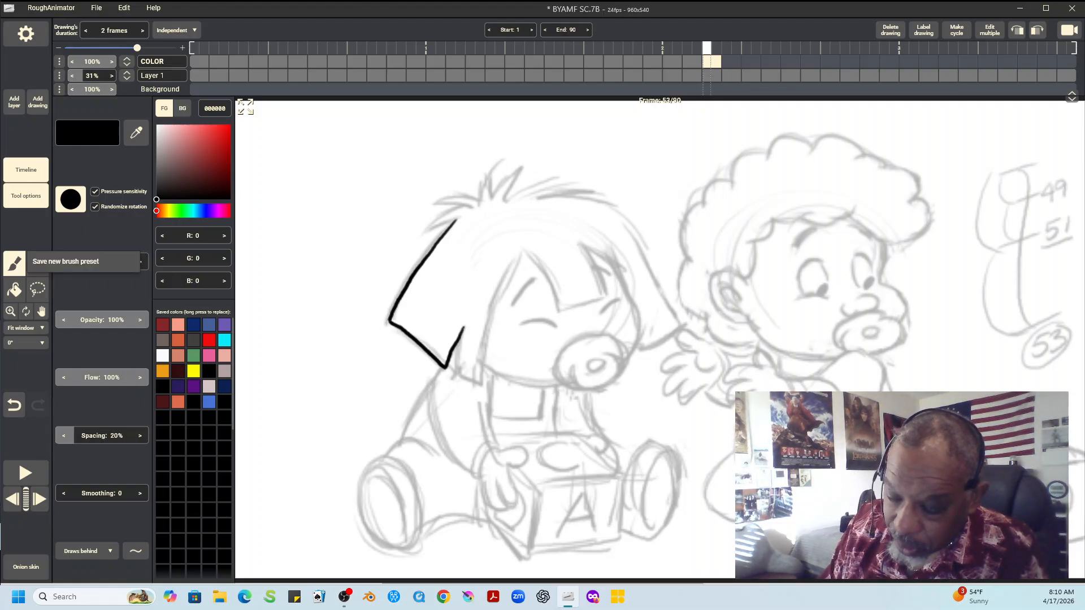
Using the solid round brush shape, ink the spiky top, right side and fringe of the left child's hair in black
click(71, 199)
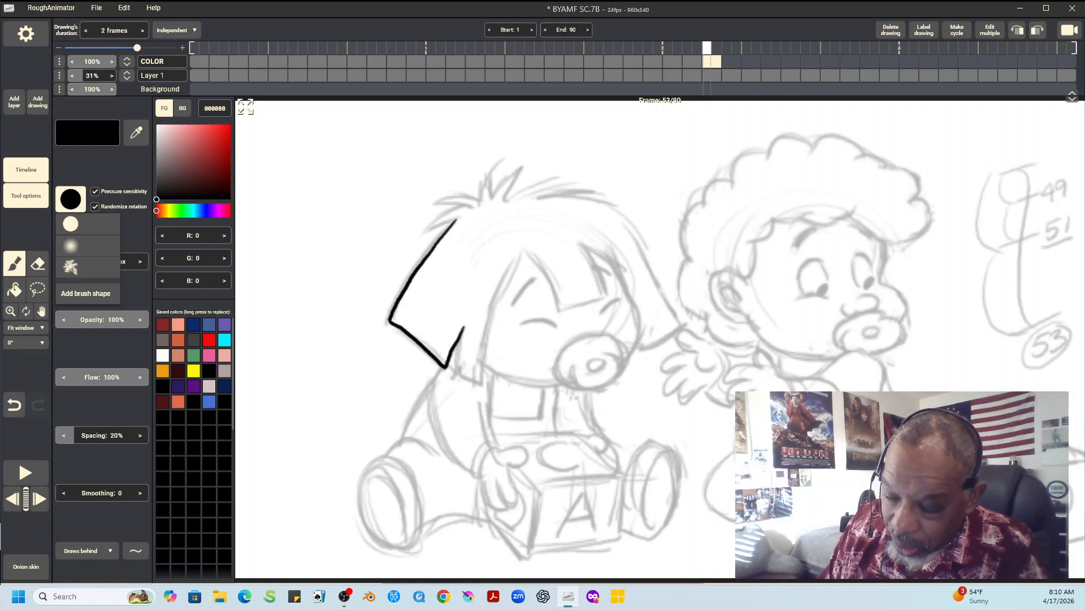
click(71, 225)
mouse_move(425, 233)
mouse_down()
mouse_move(466, 207)
mouse_move(443, 204)
mouse_move(470, 208)
mouse_move(457, 197)
mouse_move(472, 197)
mouse_move(491, 169)
mouse_move(492, 194)
mouse_move(523, 165)
mouse_move(511, 183)
mouse_move(559, 175)
mouse_move(532, 195)
mouse_move(590, 190)
mouse_move(567, 199)
mouse_move(621, 216)
mouse_move(678, 321)
mouse_up()
mouse_move(523, 250)
mouse_down()
mouse_move(559, 311)
mouse_move(609, 298)
mouse_up()
drag(581, 243, 608, 297)
mouse_move(586, 245)
mouse_down()
mouse_move(633, 303)
mouse_move(634, 349)
mouse_move(681, 324)
mouse_up()
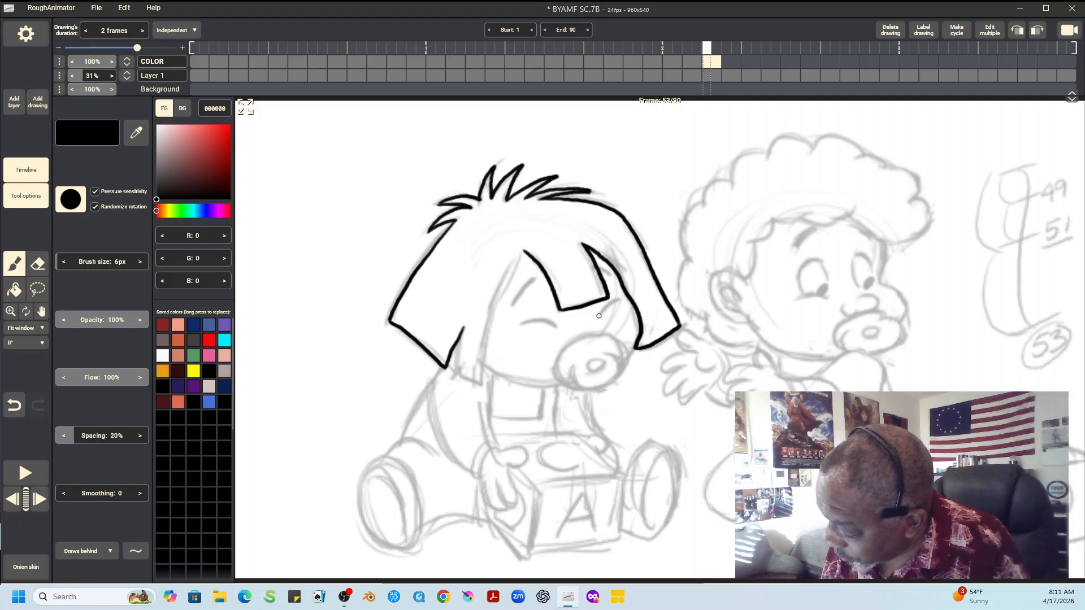
Ink the left child's closed eyes and eyebrows, and finish the hair lock framing the left side of the face
drag(599, 315, 622, 300)
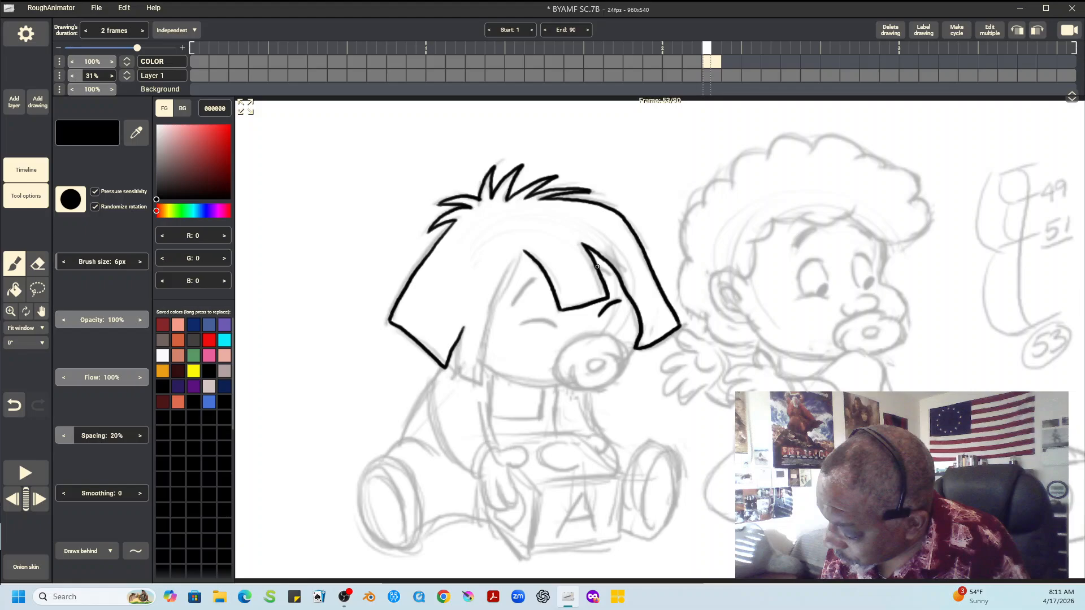
drag(597, 266, 610, 278)
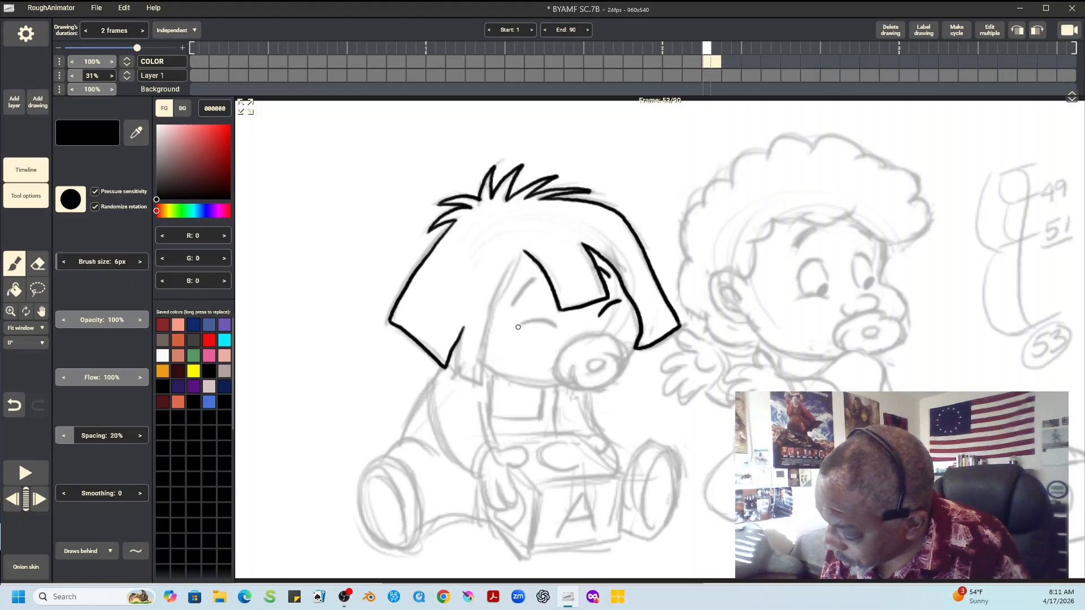
drag(518, 326, 555, 326)
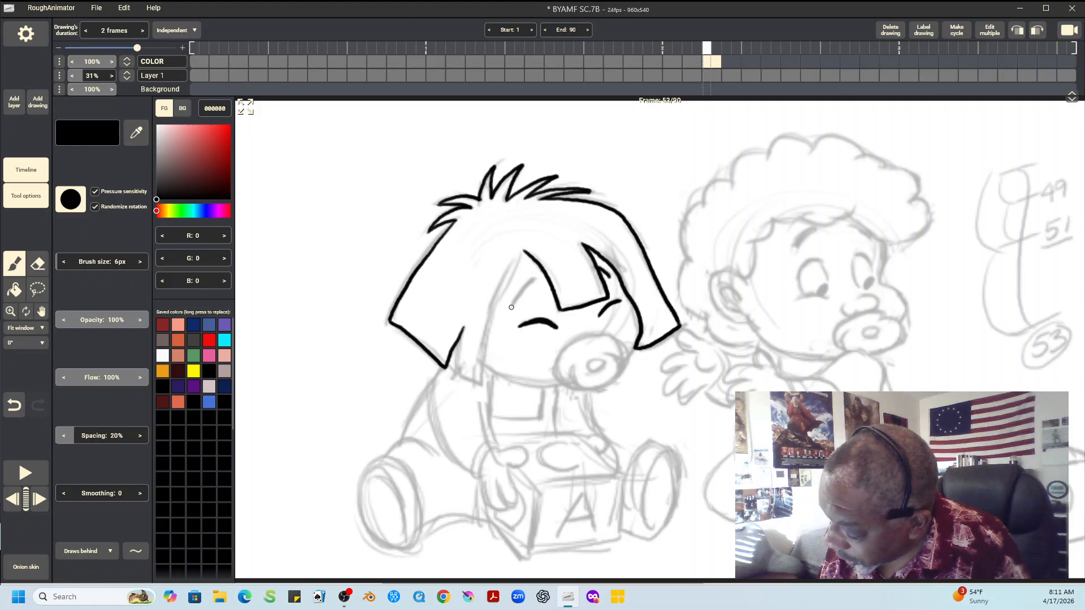
mouse_move(512, 307)
mouse_down()
mouse_move(533, 276)
mouse_move(495, 305)
mouse_move(479, 382)
mouse_up()
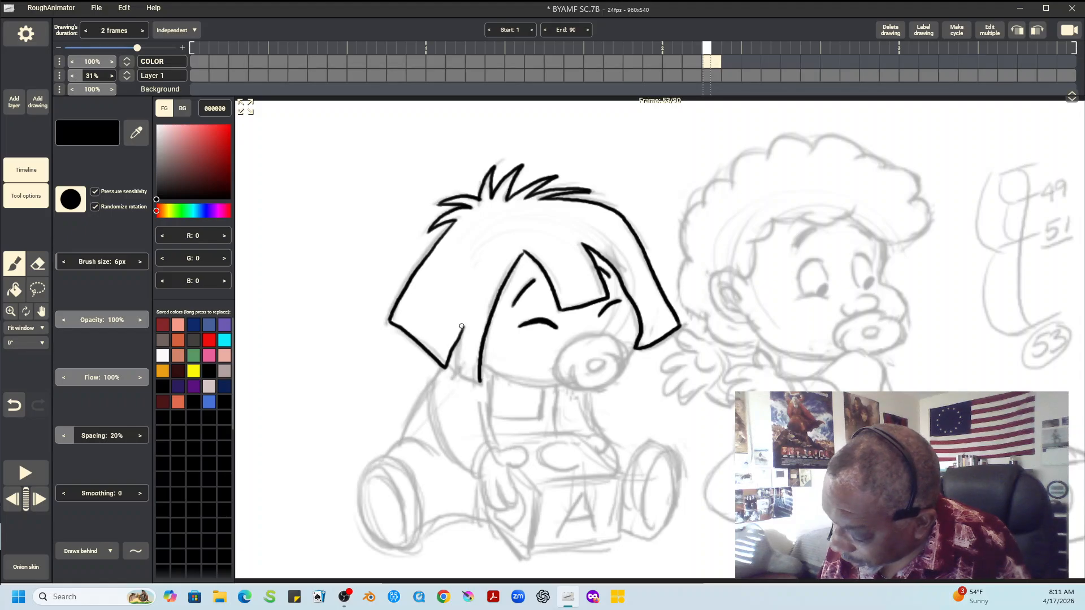
drag(463, 327, 478, 377)
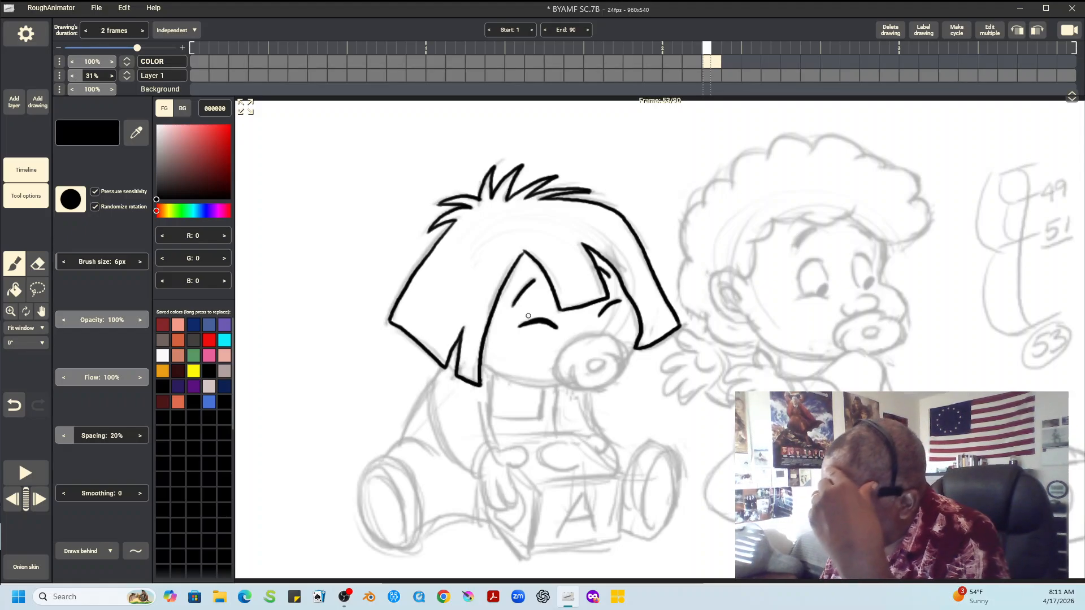
Ink the right child's ear, the hairline above it and the curls down the back of the head
mouse_move(747, 284)
mouse_down()
mouse_move(729, 269)
mouse_move(710, 286)
mouse_move(715, 311)
mouse_move(750, 323)
mouse_move(721, 289)
mouse_move(735, 288)
mouse_move(740, 315)
mouse_up()
mouse_move(772, 220)
mouse_down()
mouse_move(751, 243)
mouse_move(752, 274)
mouse_move(742, 281)
mouse_up()
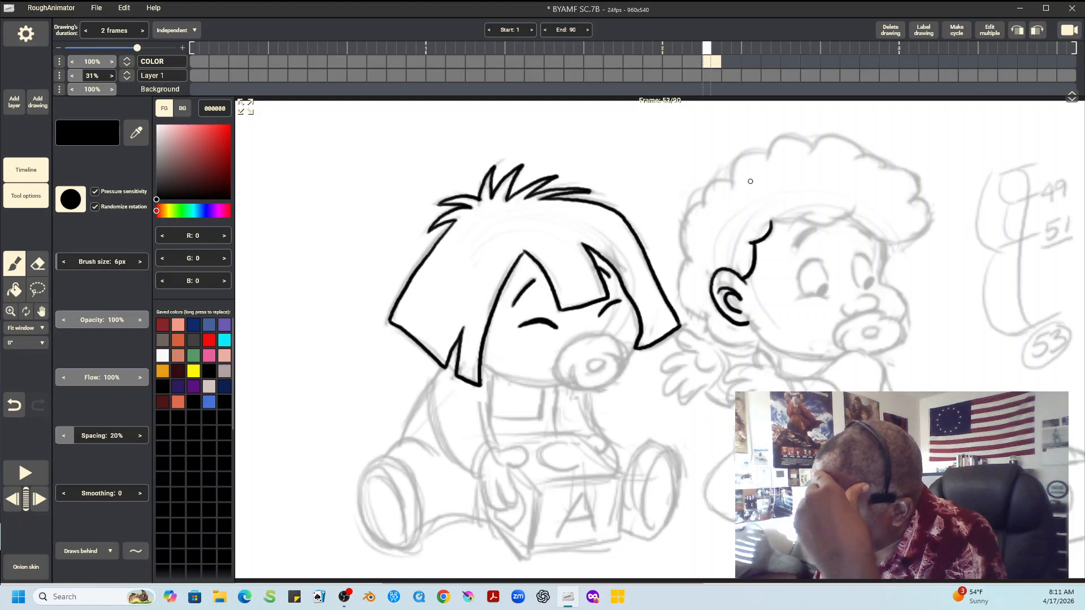
mouse_move(768, 152)
mouse_down()
mouse_move(739, 158)
mouse_move(732, 182)
mouse_move(711, 182)
mouse_move(676, 235)
mouse_move(692, 262)
mouse_move(690, 312)
mouse_move(715, 312)
mouse_move(707, 317)
mouse_move(753, 345)
mouse_up()
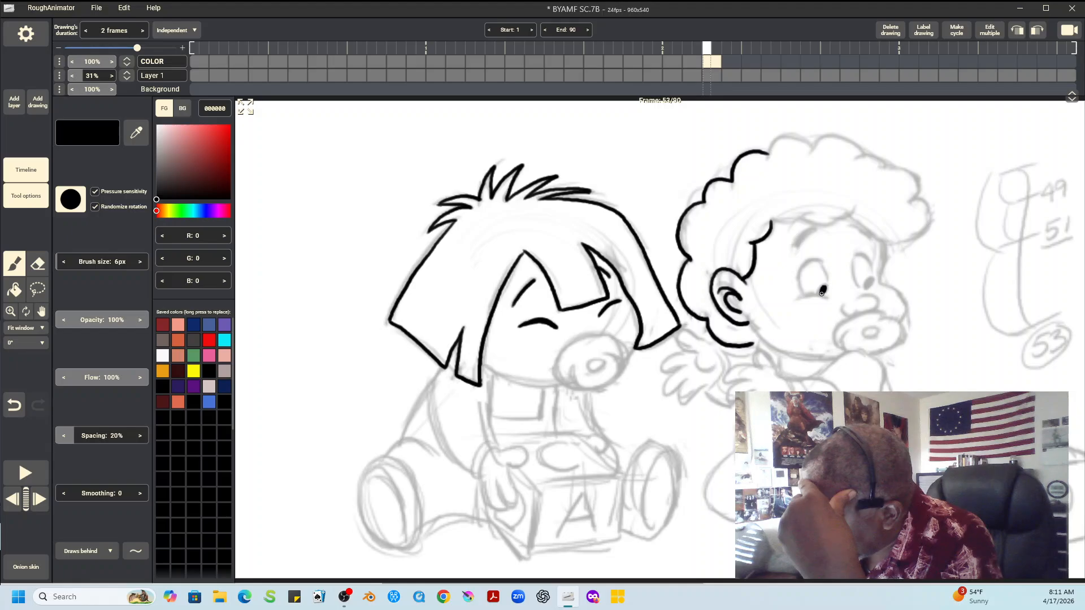
Ink the right child's eyes with pupils, the nose and both eyebrows in black over the sketch
mouse_move(821, 292)
mouse_down()
mouse_move(820, 262)
mouse_move(798, 276)
mouse_move(799, 296)
mouse_up()
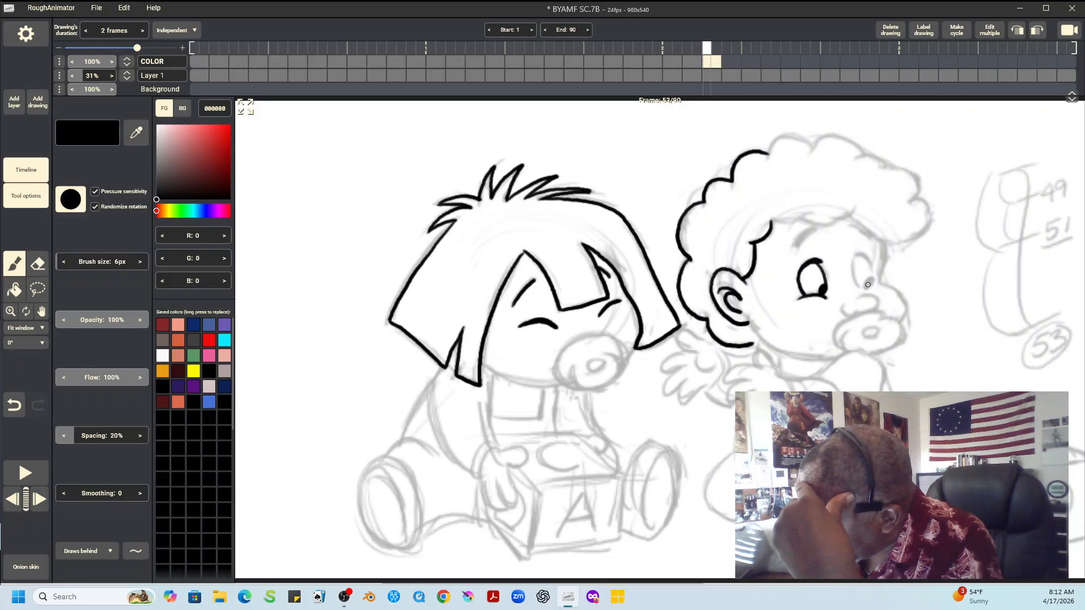
drag(868, 284, 864, 288)
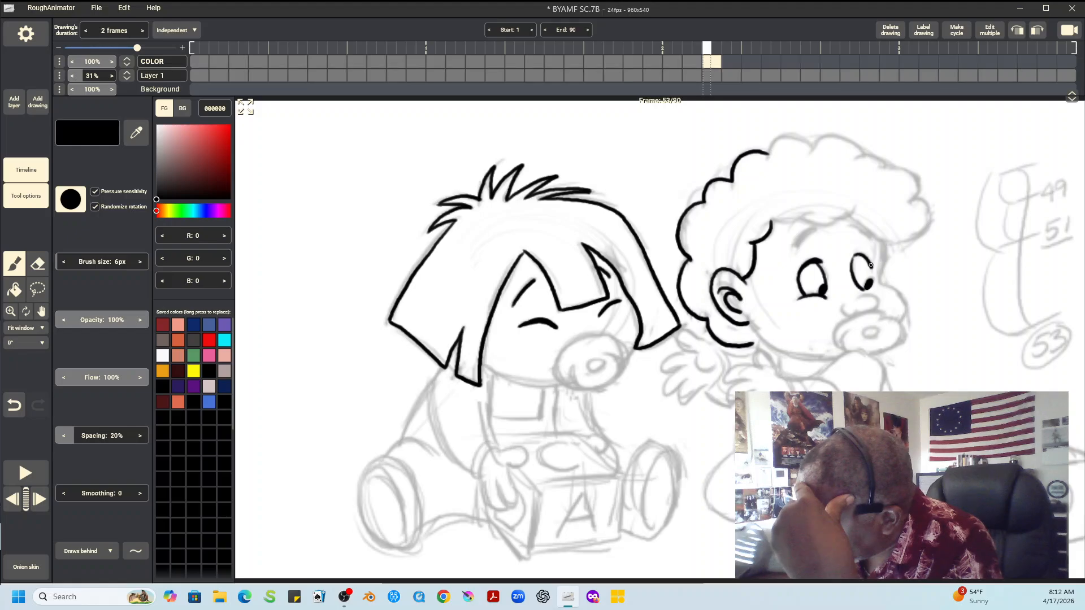
mouse_move(869, 259)
mouse_down()
mouse_move(864, 313)
mouse_move(871, 296)
mouse_up()
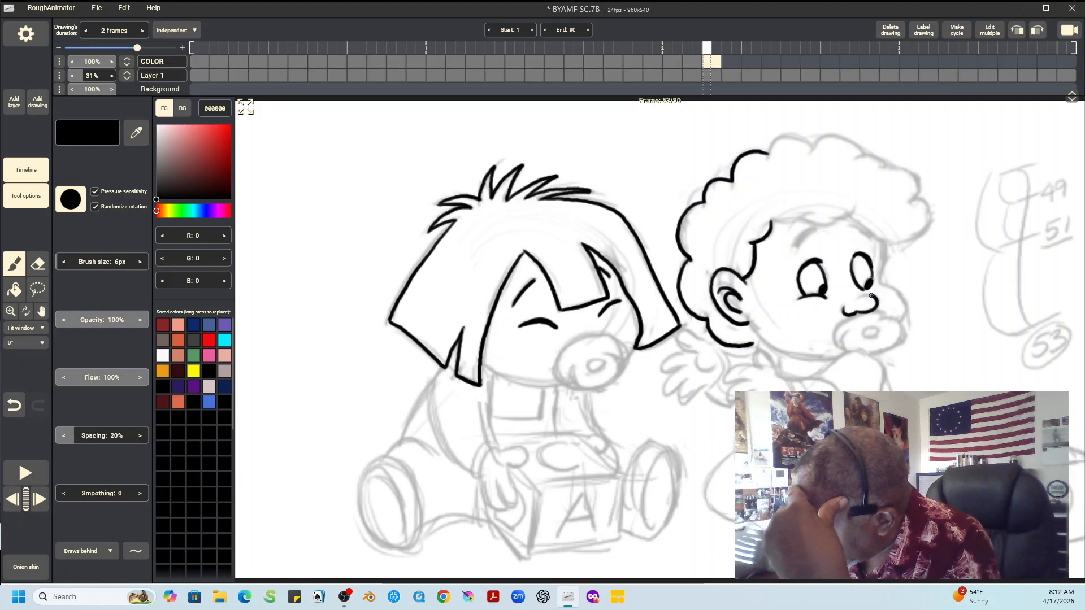
drag(796, 247, 805, 237)
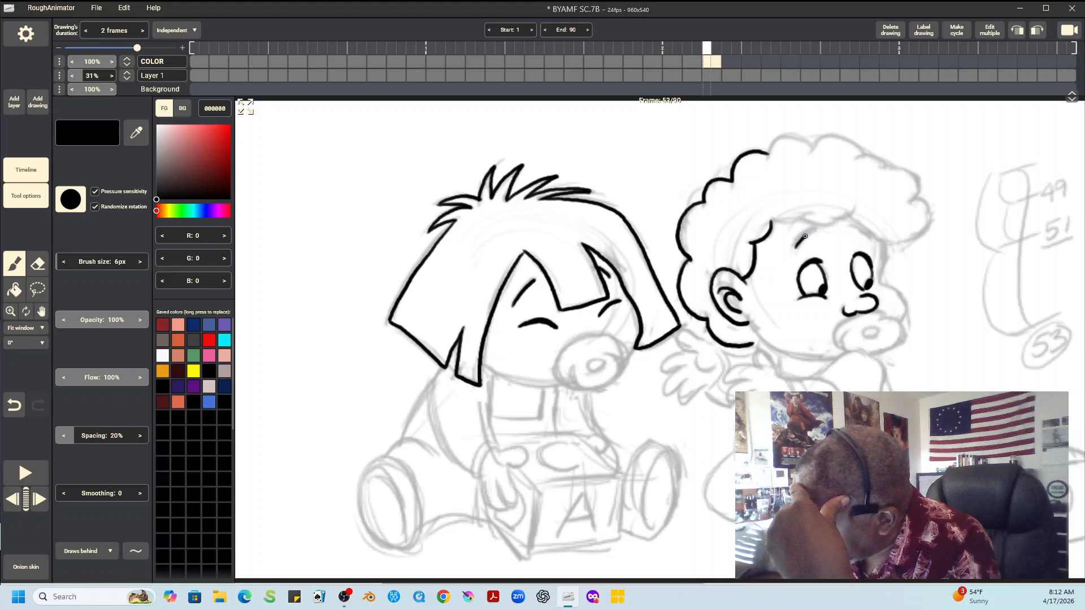
drag(805, 236, 814, 231)
drag(854, 226, 871, 238)
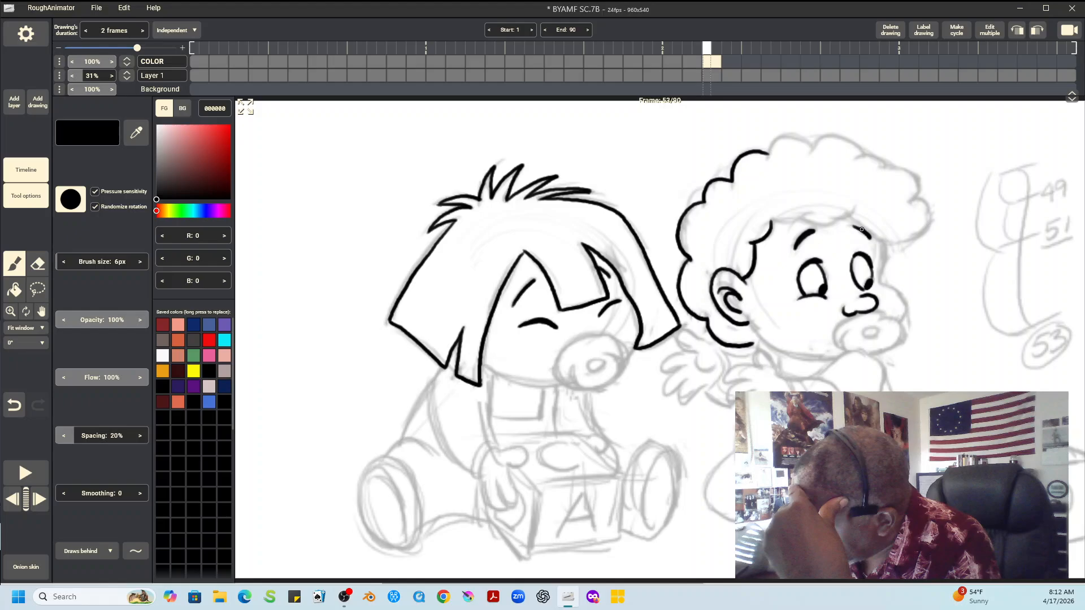
Ink the right child's front hairline and face contour, and complete the curly hair outline across the top of the head
drag(768, 227, 807, 215)
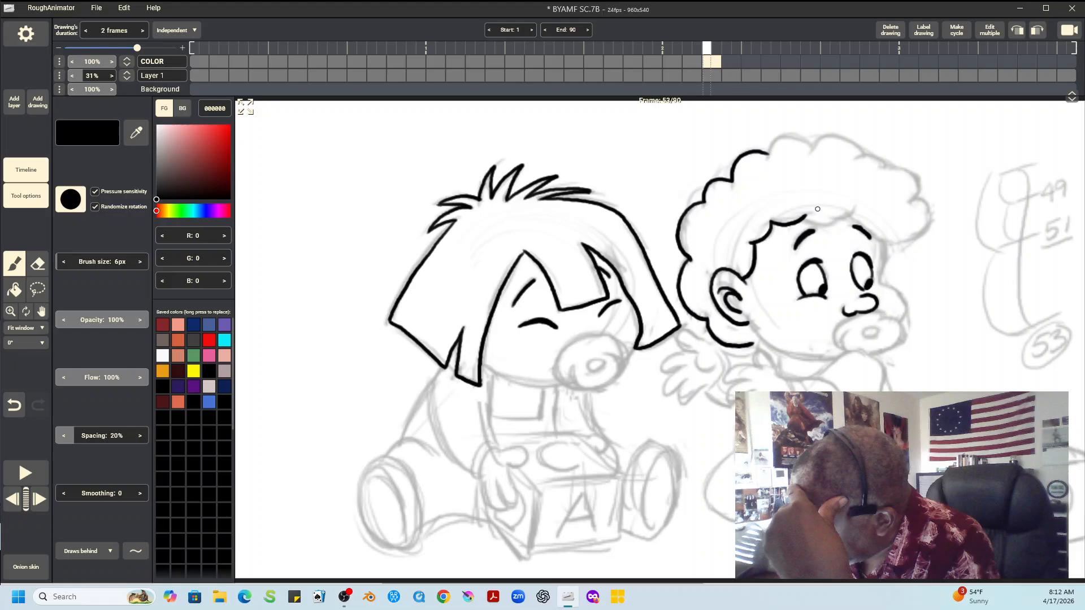
mouse_move(808, 215)
mouse_down()
mouse_move(857, 208)
mouse_move(885, 244)
mouse_move(890, 288)
mouse_up()
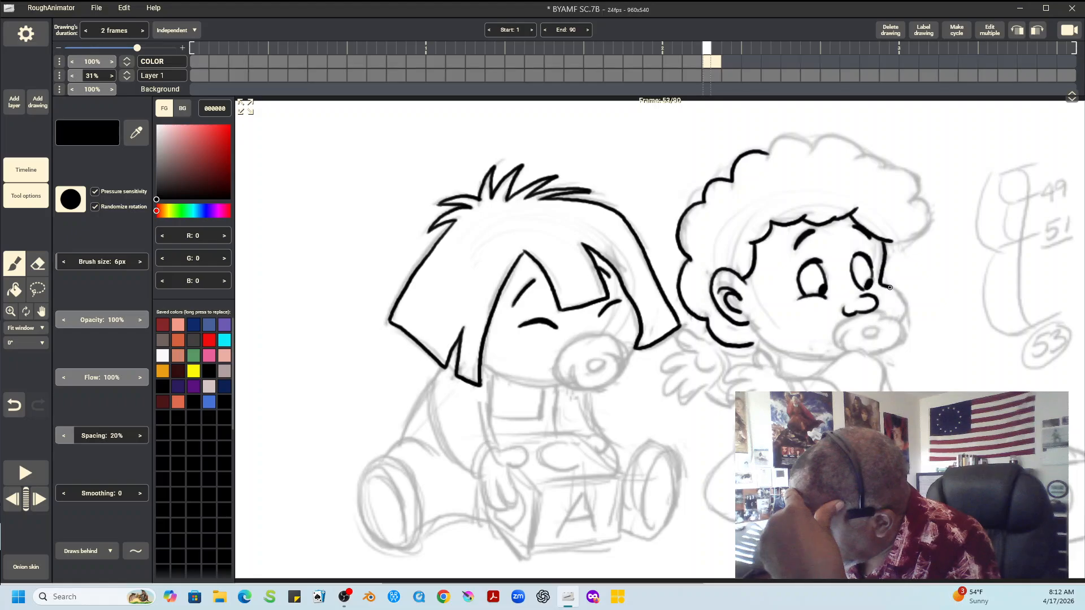
drag(890, 288, 904, 323)
drag(755, 344, 835, 357)
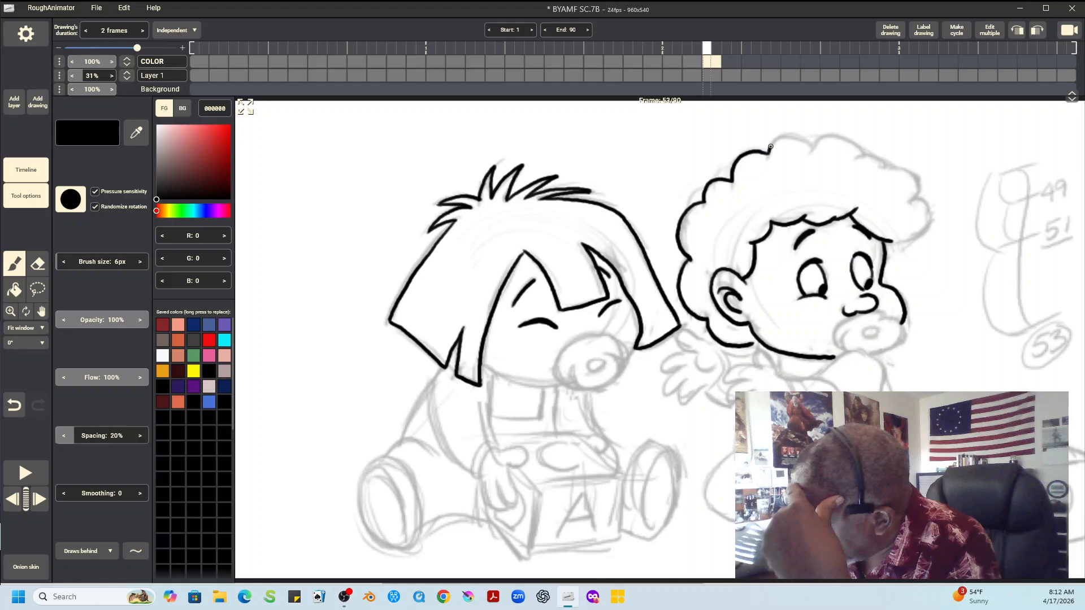
drag(770, 147, 857, 145)
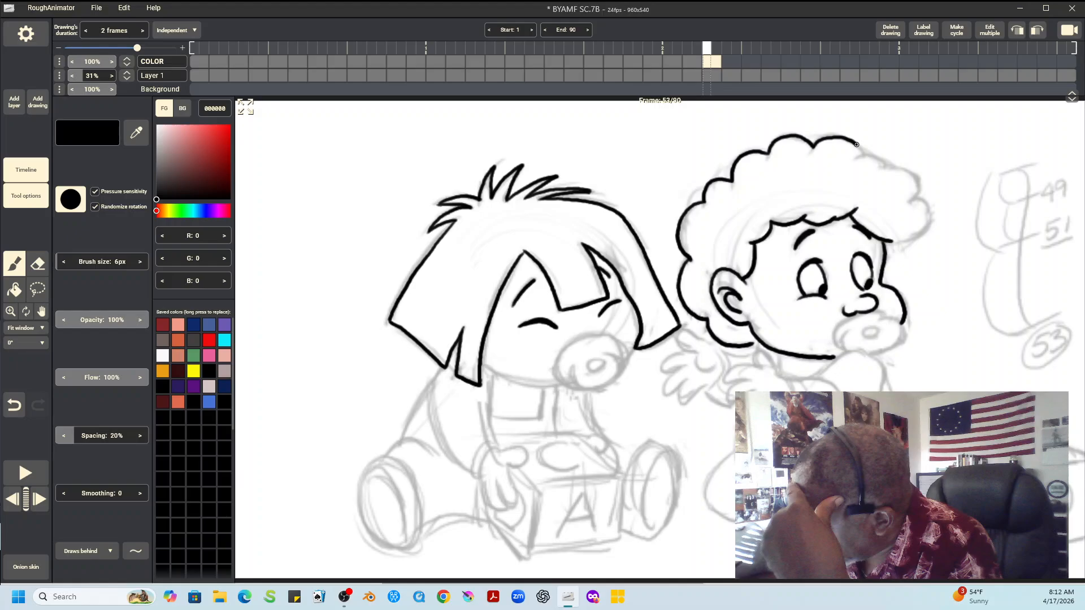
mouse_move(857, 144)
mouse_down()
mouse_move(913, 197)
mouse_move(884, 245)
mouse_up()
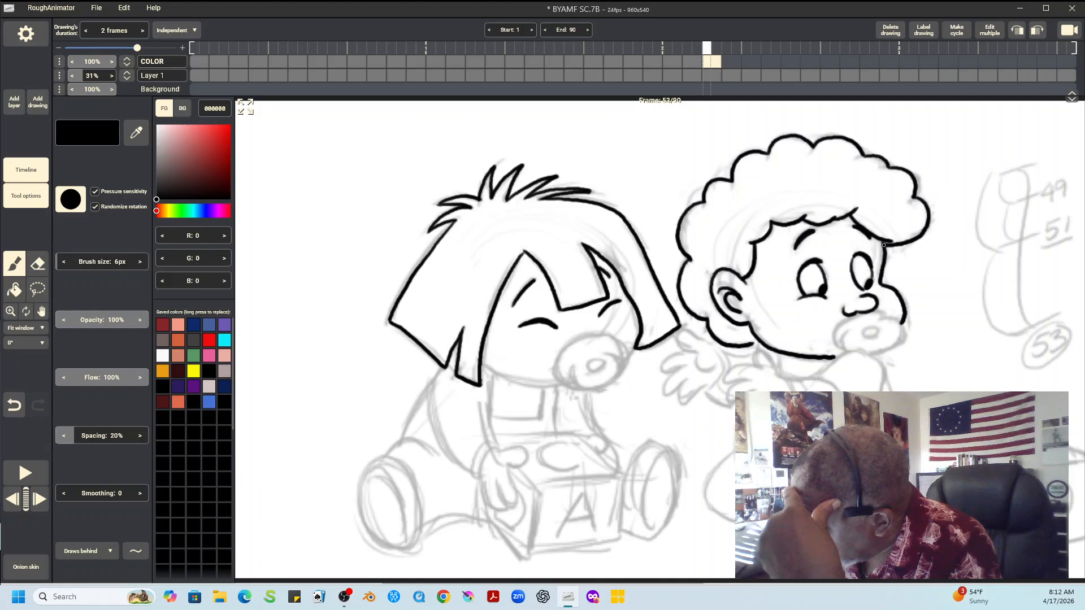
Ink the fingers and outlines of the right child's two outstretched hands in black
drag(786, 377, 775, 368)
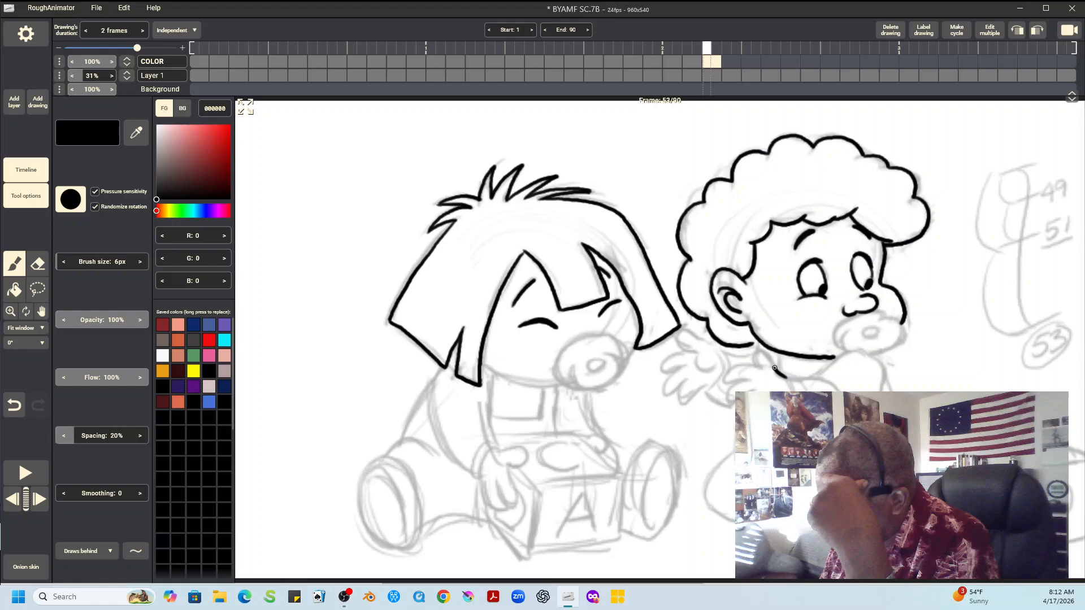
drag(756, 353, 730, 403)
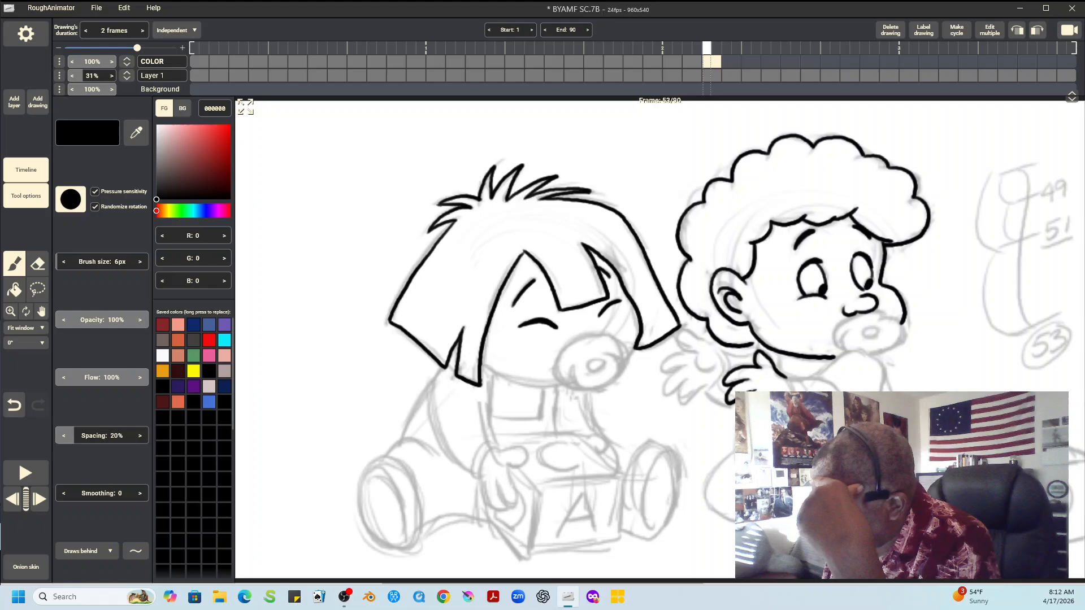
drag(715, 345, 693, 336)
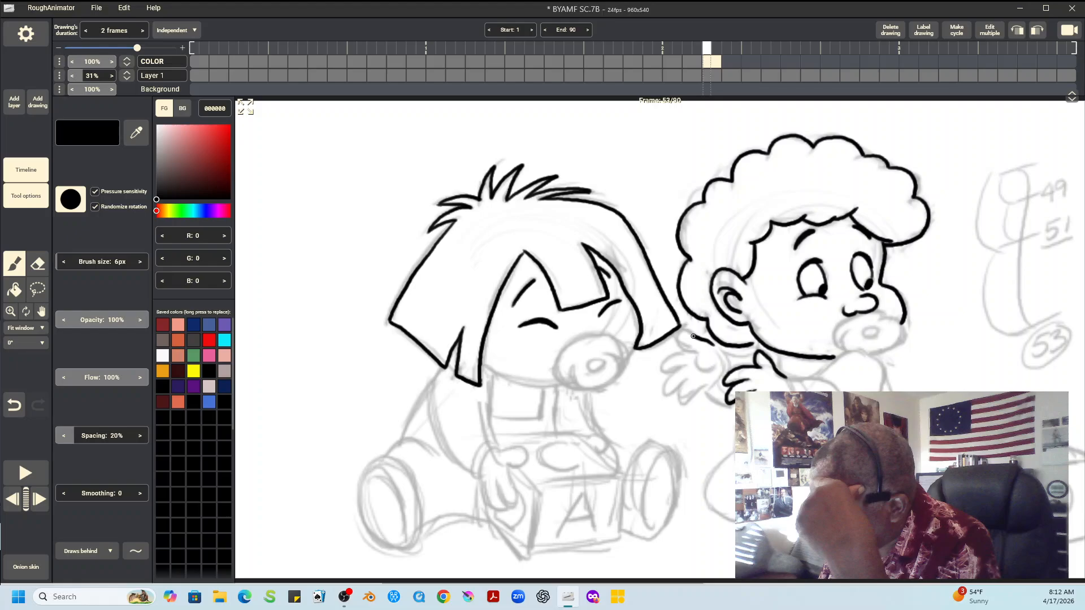
mouse_move(693, 336)
mouse_down()
mouse_move(706, 369)
mouse_move(678, 369)
mouse_move(699, 393)
mouse_up()
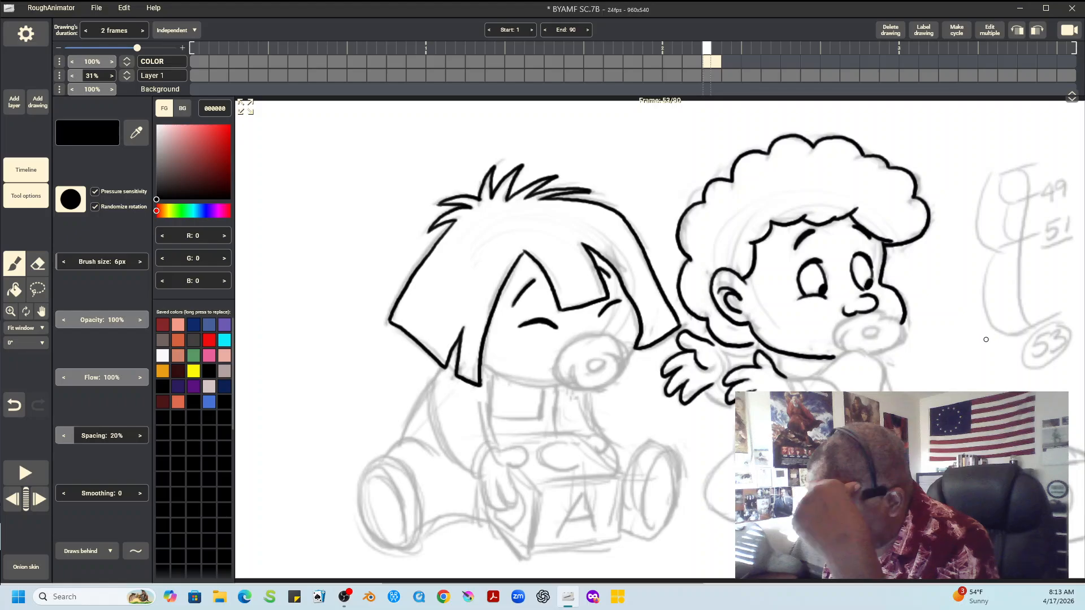
Outline the left child's pacifier and its inner rings in blue 4773D4
click(209, 401)
mouse_move(593, 367)
mouse_down()
mouse_move(617, 367)
mouse_move(558, 361)
mouse_move(571, 387)
mouse_up()
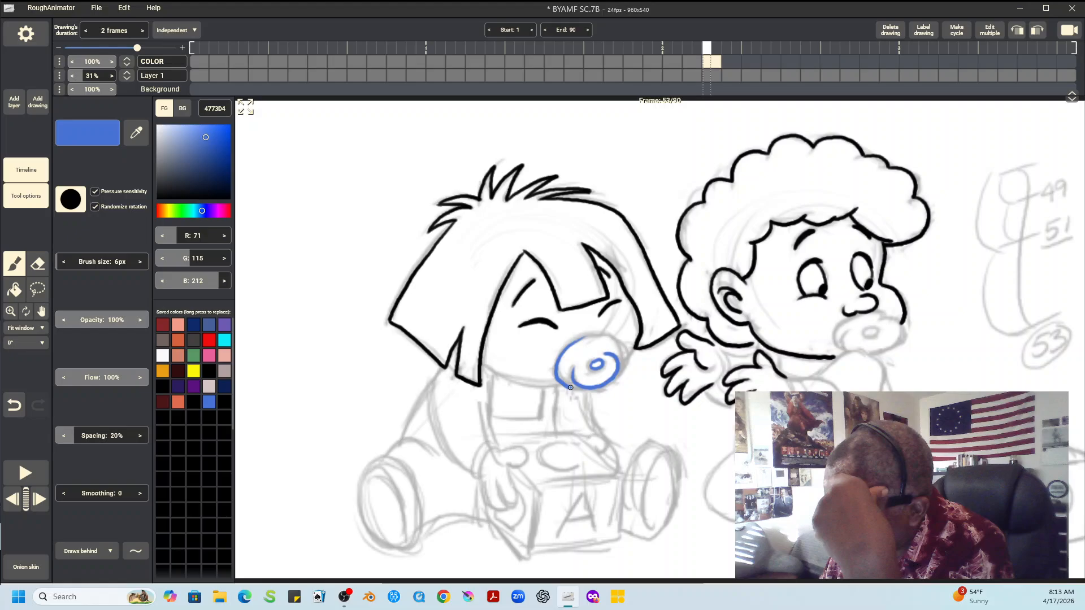
drag(571, 388, 556, 373)
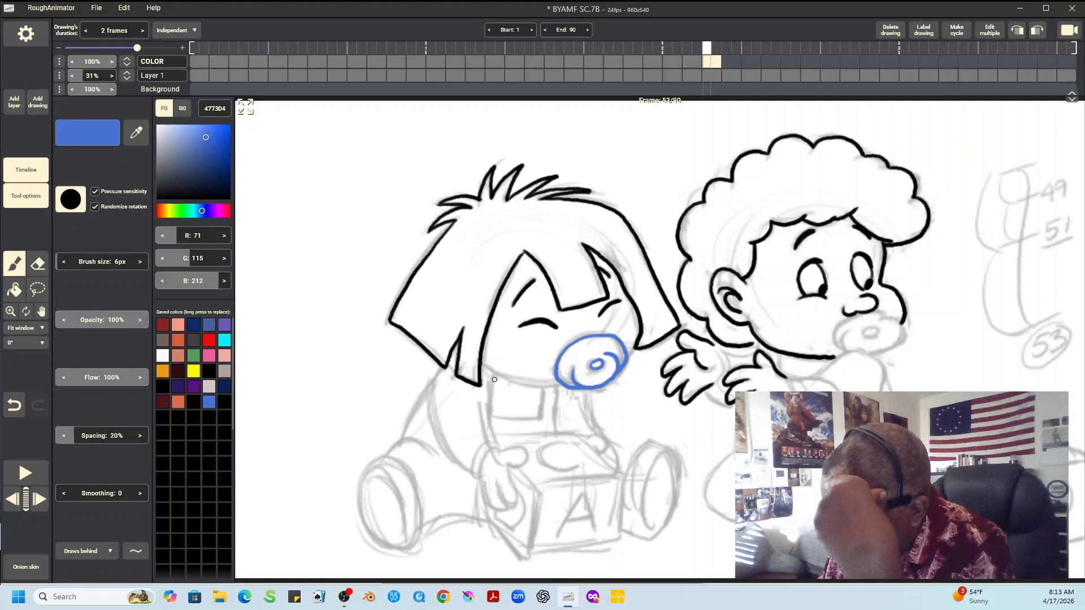
Outline the left child's near sleeve, its cuff and the back of the body in blue 4773D4
drag(490, 374, 496, 446)
mouse_move(480, 472)
mouse_down()
mouse_move(484, 458)
mouse_move(473, 470)
mouse_up()
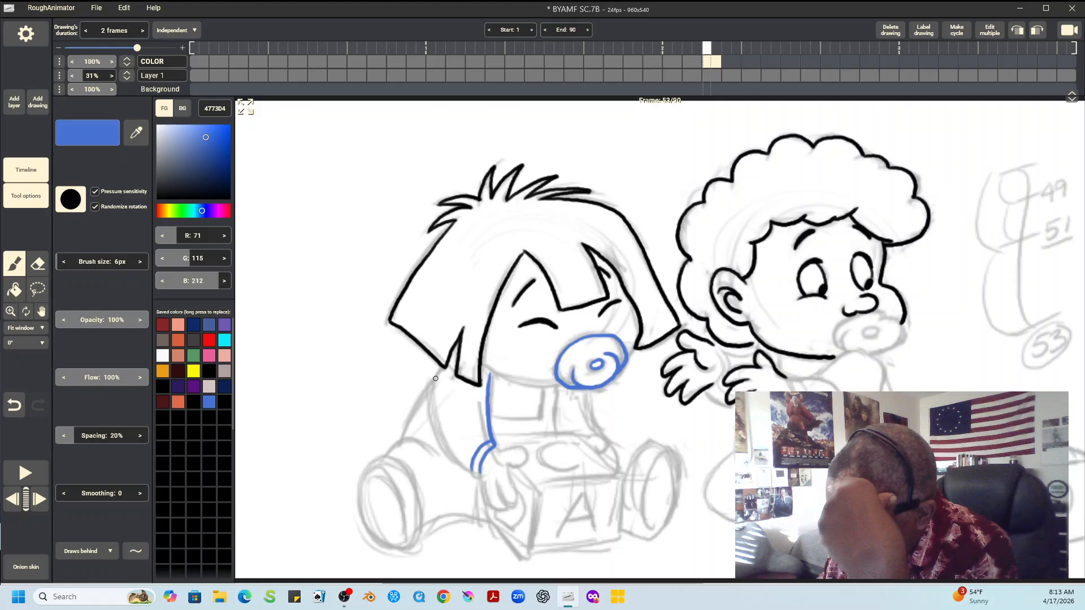
drag(442, 369, 479, 468)
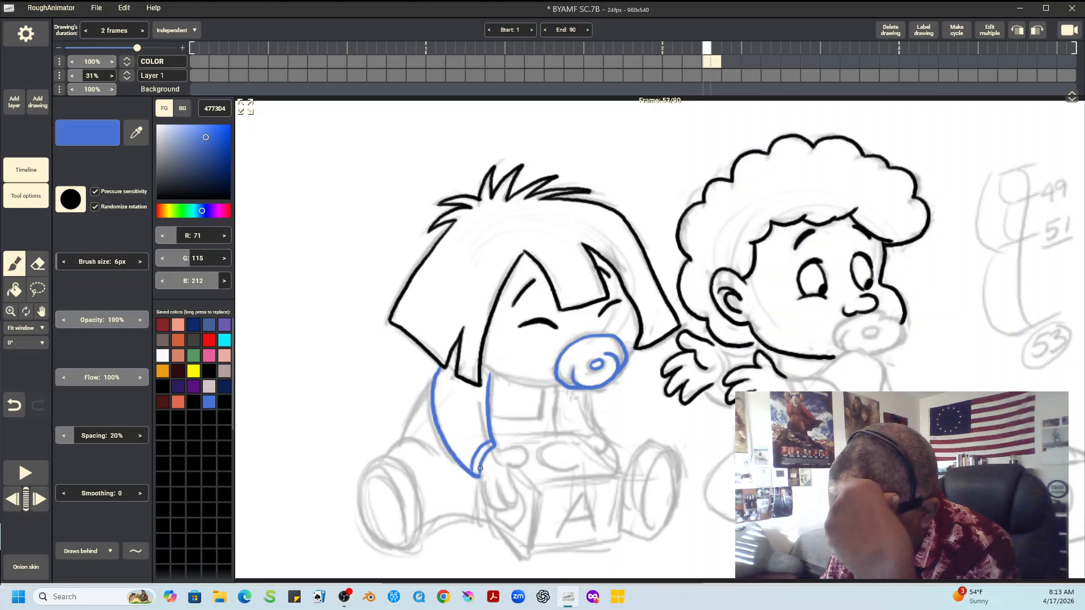
drag(403, 438, 432, 385)
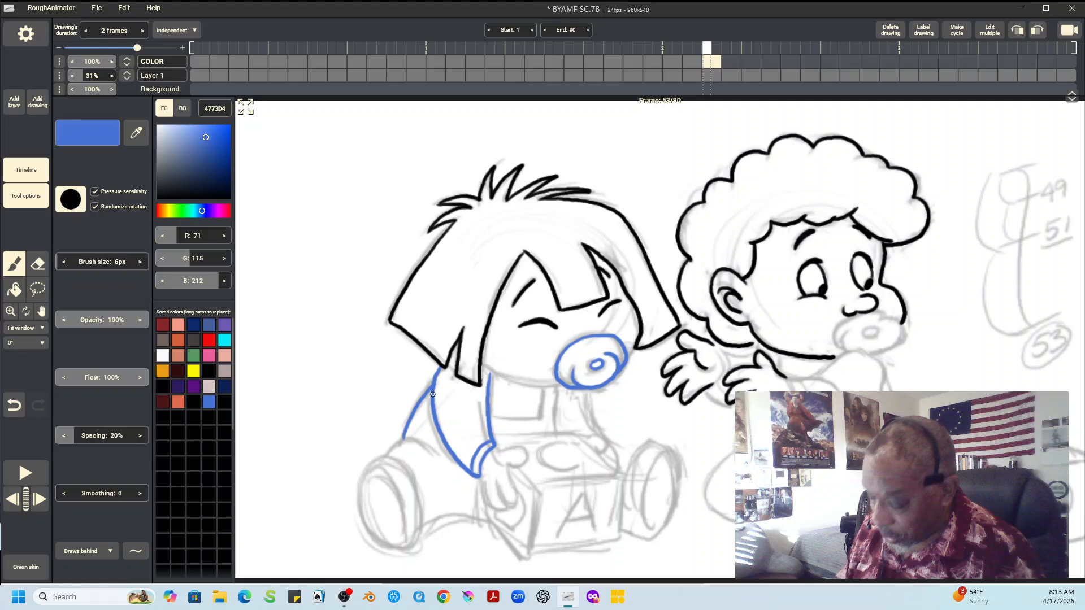
Outline the left child's near leg and the foot with its inner sole line in blue
mouse_move(387, 456)
mouse_down()
mouse_move(408, 438)
mouse_move(434, 459)
mouse_up()
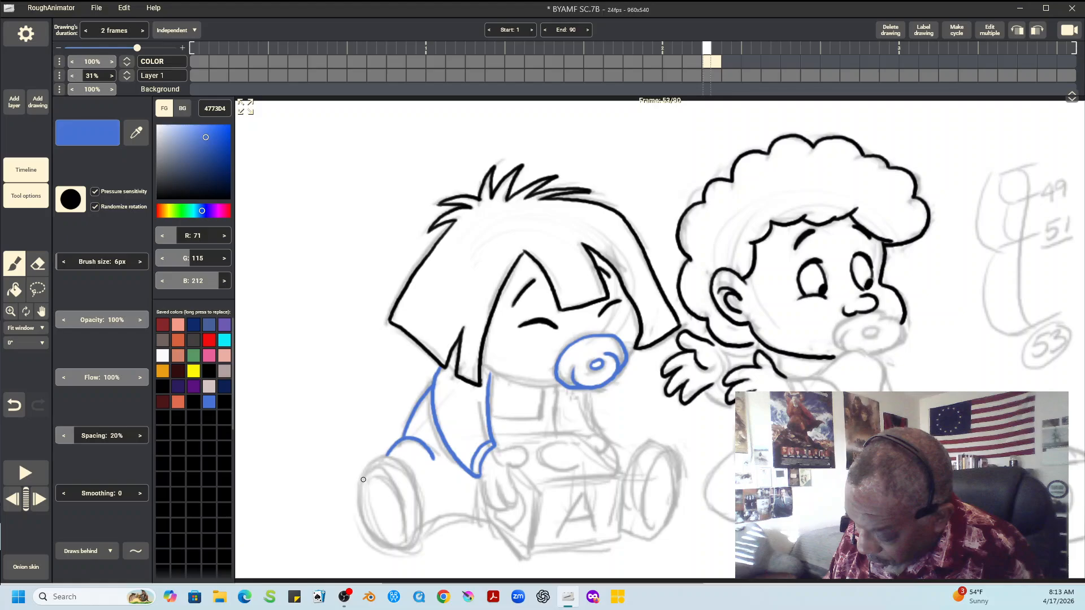
mouse_move(364, 479)
mouse_down()
mouse_move(392, 455)
mouse_move(419, 515)
mouse_up()
drag(364, 478, 407, 545)
mouse_move(366, 471)
mouse_down()
mouse_move(371, 529)
mouse_move(407, 549)
mouse_move(485, 520)
mouse_up()
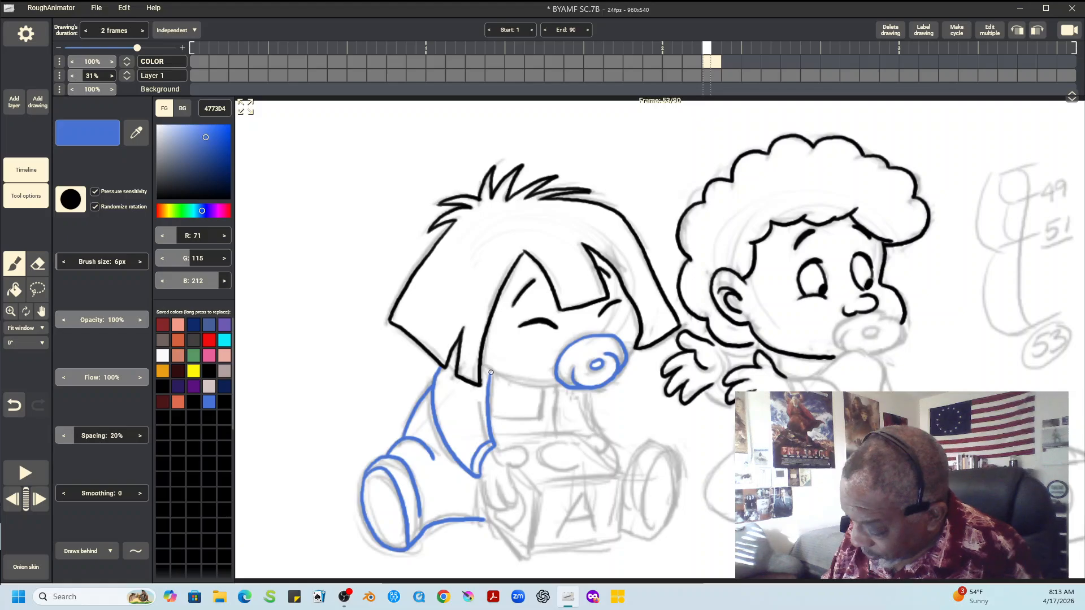
Outline the left child's square chest bib, far arm and far foot in blue over the sketch
mouse_move(545, 388)
mouse_down()
mouse_move(542, 419)
mouse_move(521, 419)
mouse_move(557, 433)
mouse_up()
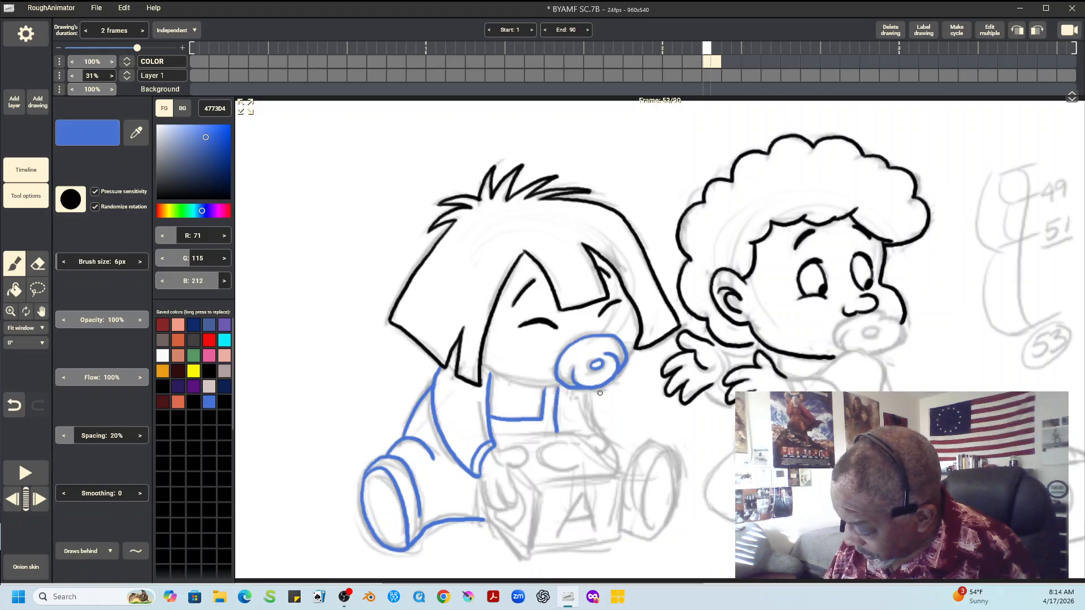
drag(588, 390, 595, 433)
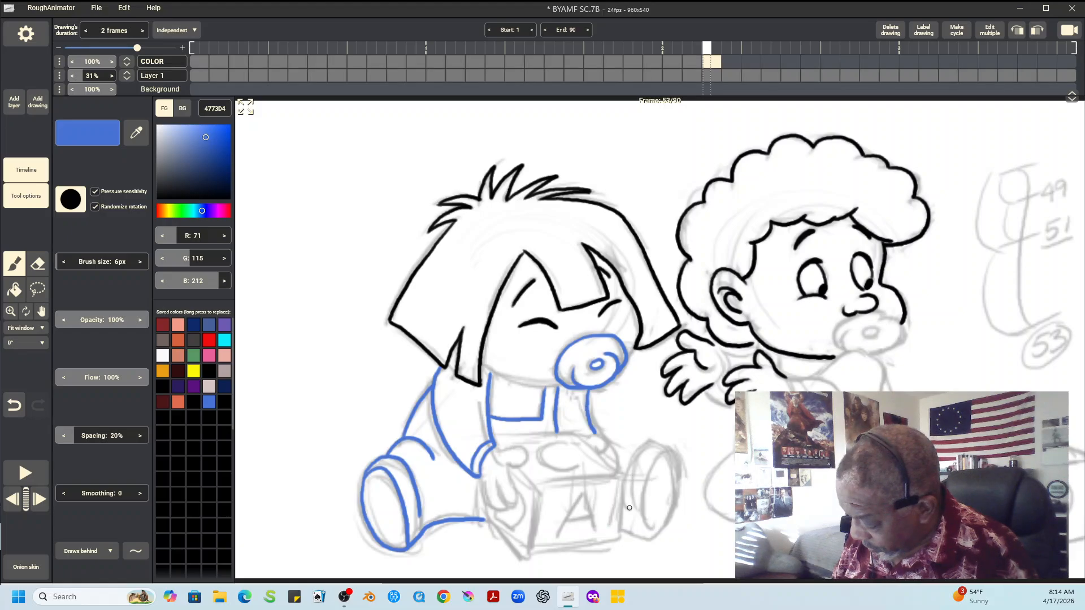
mouse_move(629, 505)
mouse_down()
mouse_move(651, 442)
mouse_move(668, 521)
mouse_move(648, 536)
mouse_move(669, 521)
mouse_up()
drag(663, 452, 649, 477)
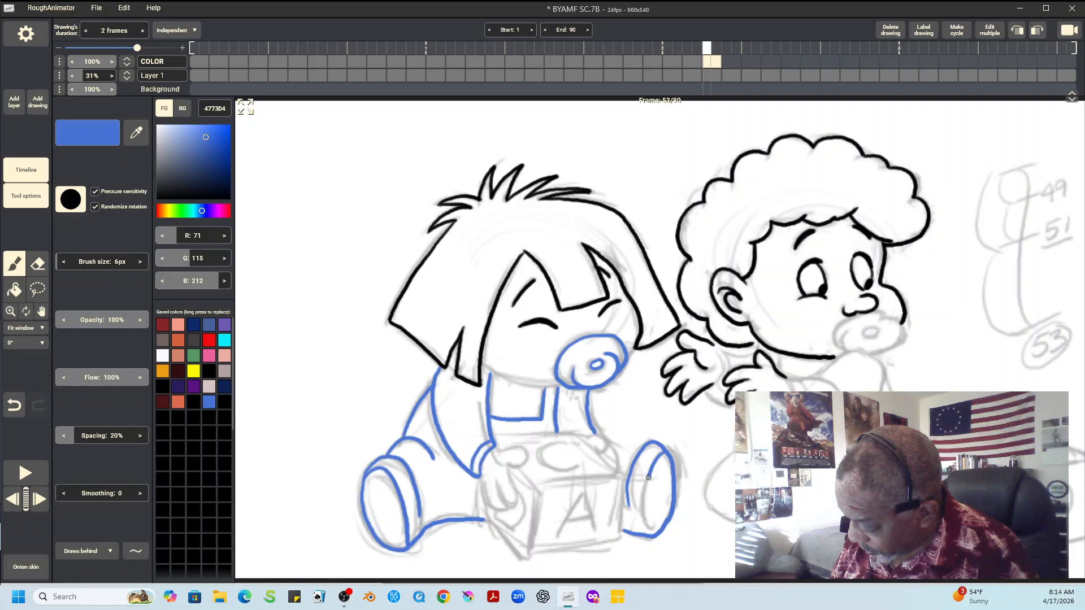
drag(649, 477, 645, 527)
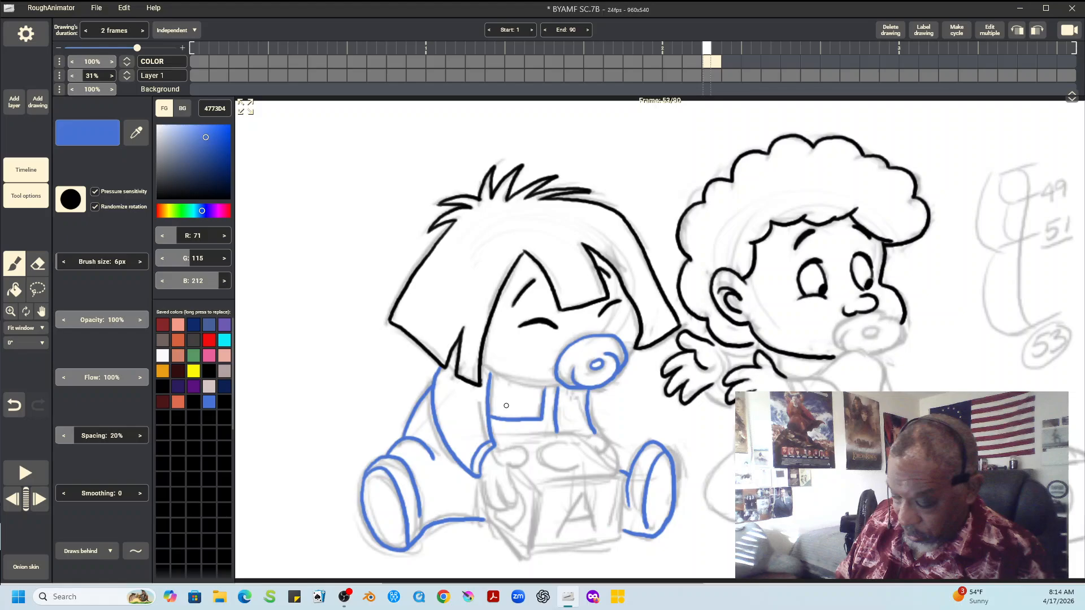
Outline the left child's lower face and both hands holding the block in orange D4623E
click(177, 402)
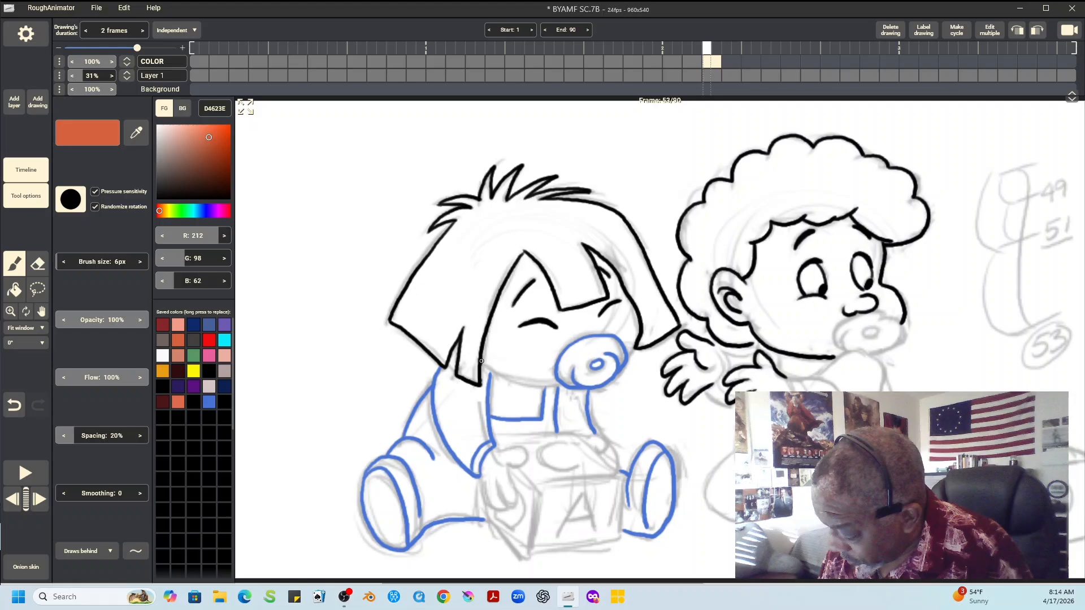
drag(481, 361, 559, 384)
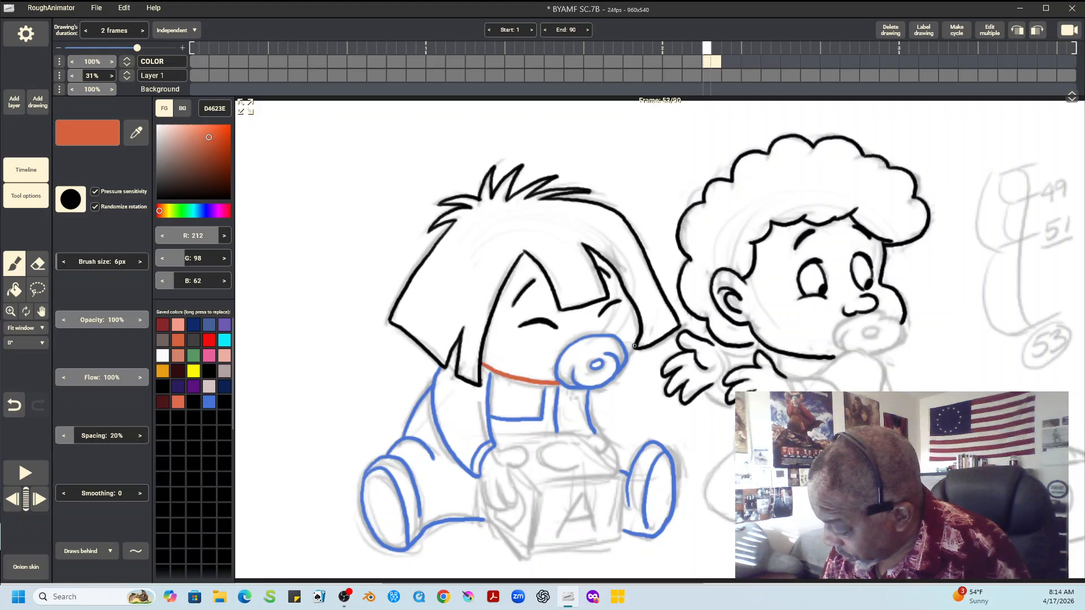
drag(634, 347, 626, 359)
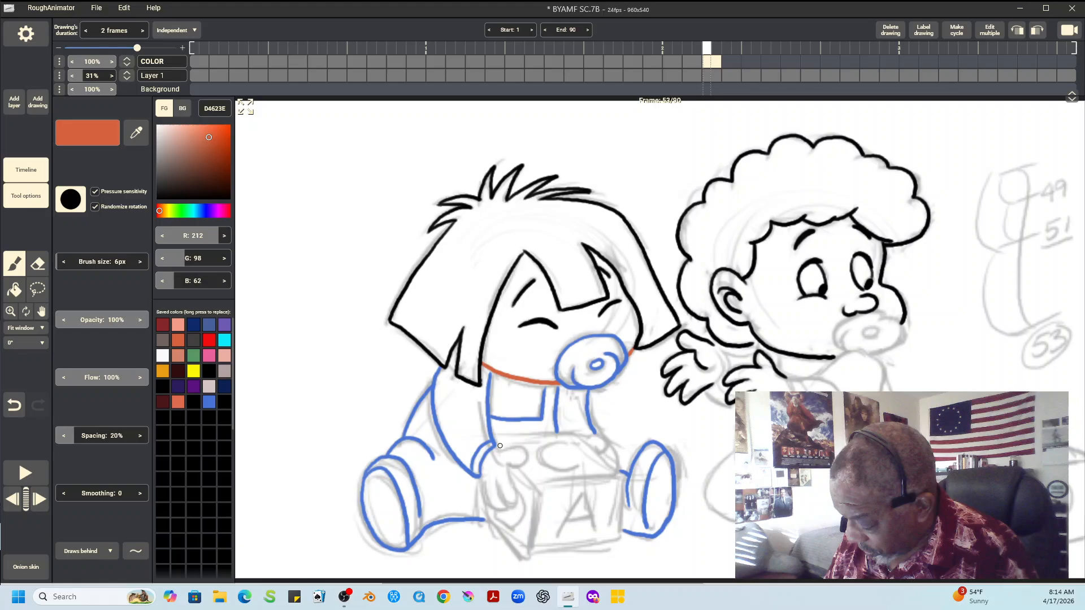
drag(500, 446, 496, 487)
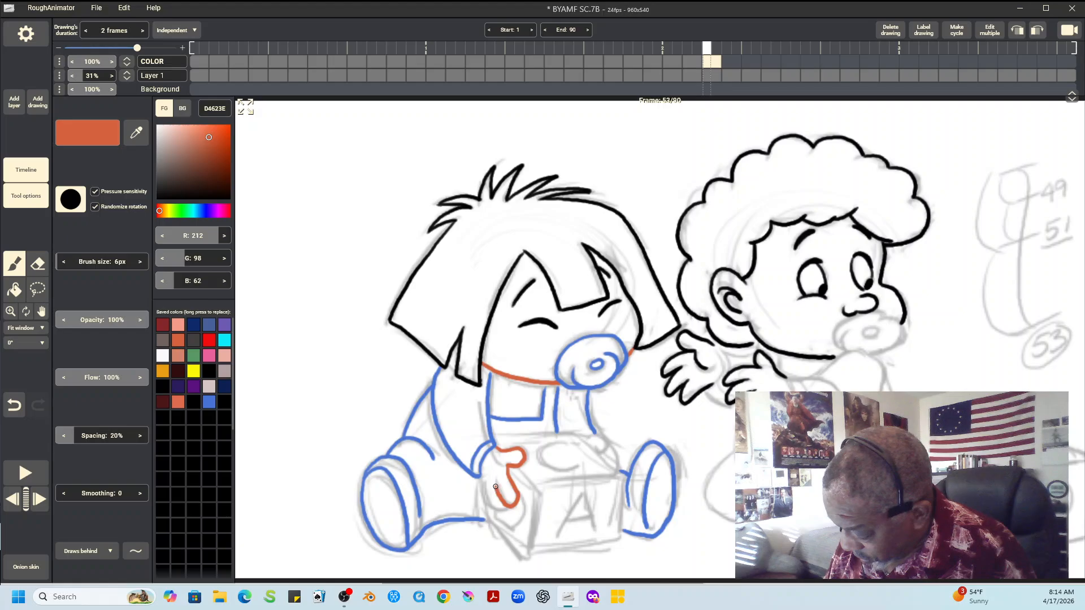
drag(485, 480, 505, 508)
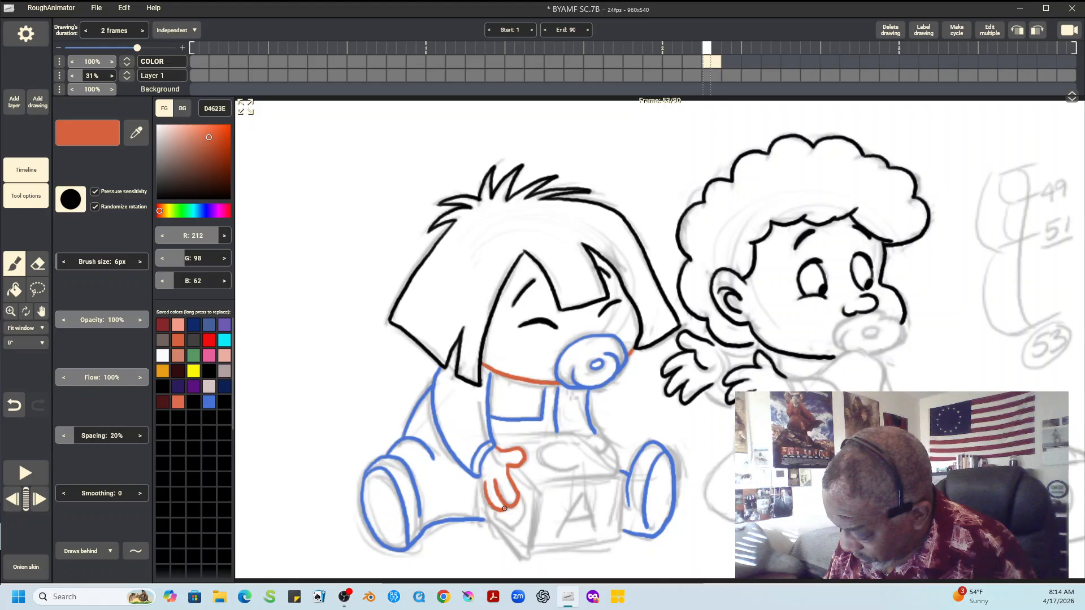
drag(589, 436, 606, 446)
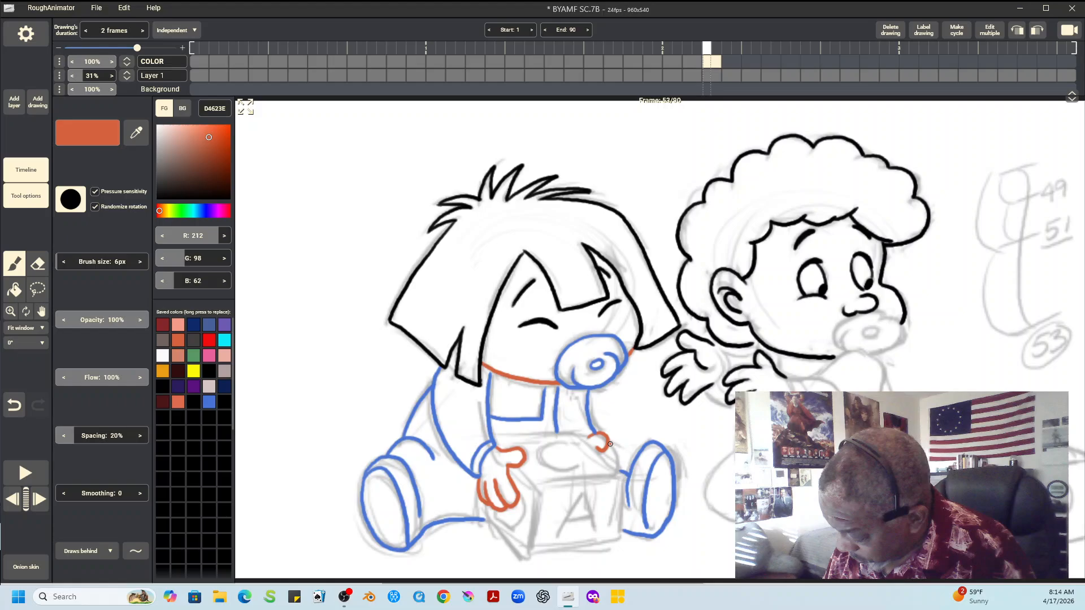
drag(610, 444, 619, 473)
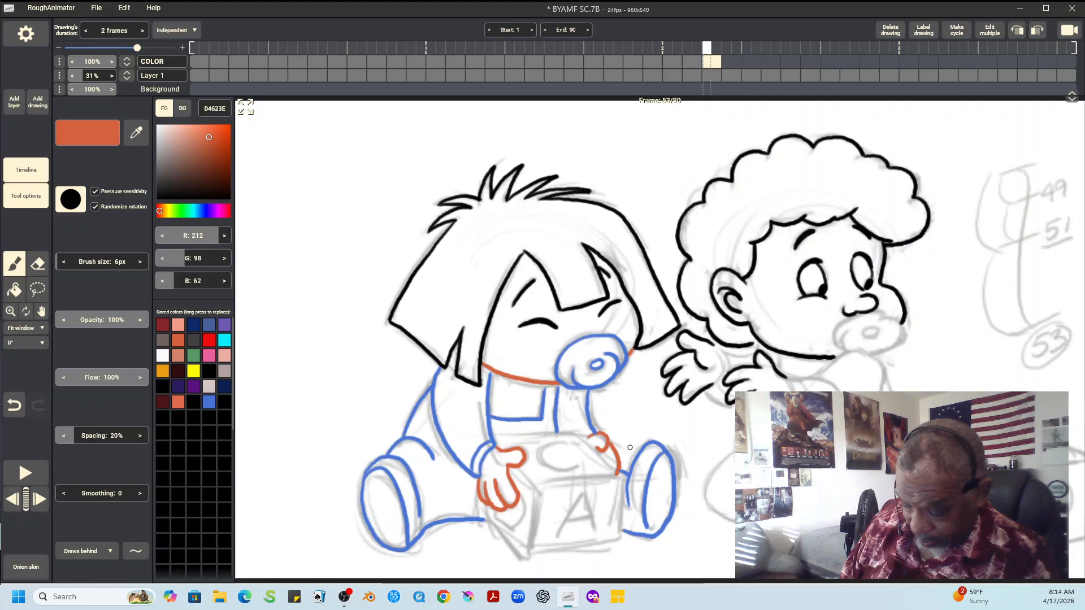
Outline the toy block's edges with straight lines in dark gray 423F3D, drawing behind the hands
click(209, 402)
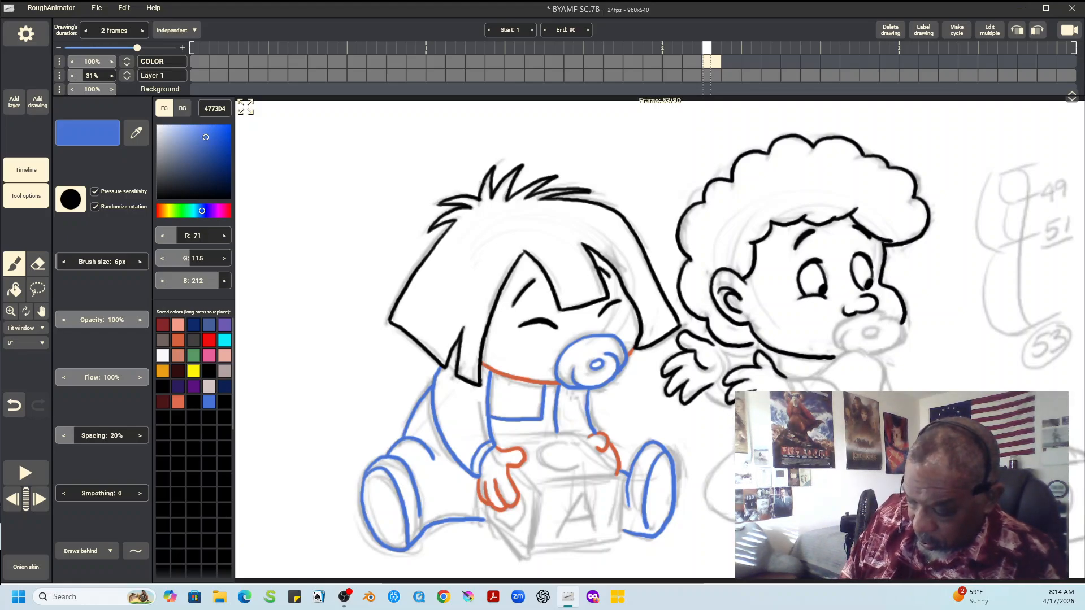
click(193, 340)
click(136, 551)
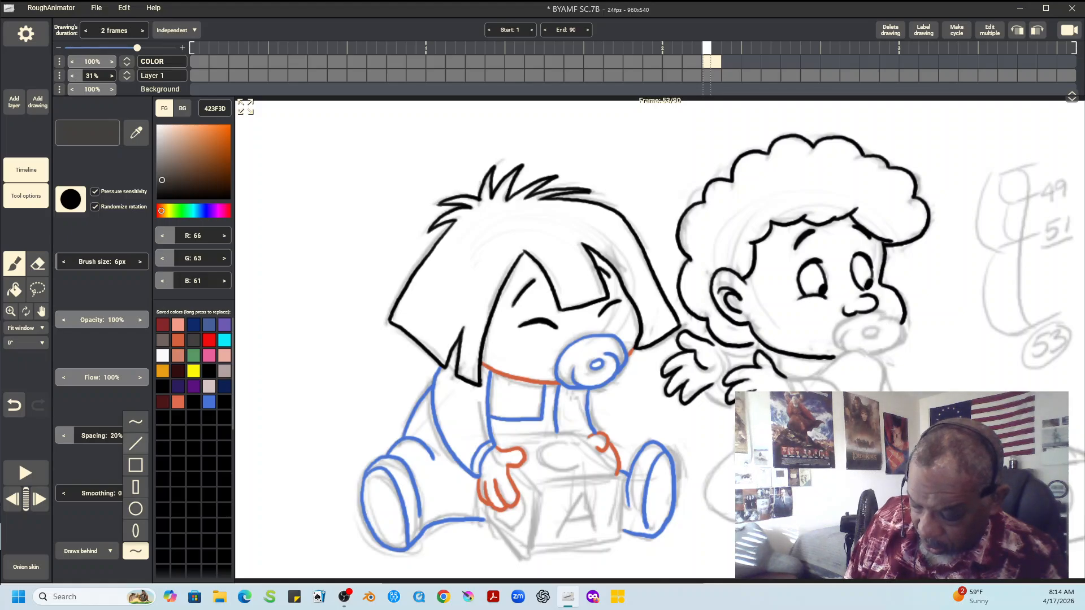
click(136, 443)
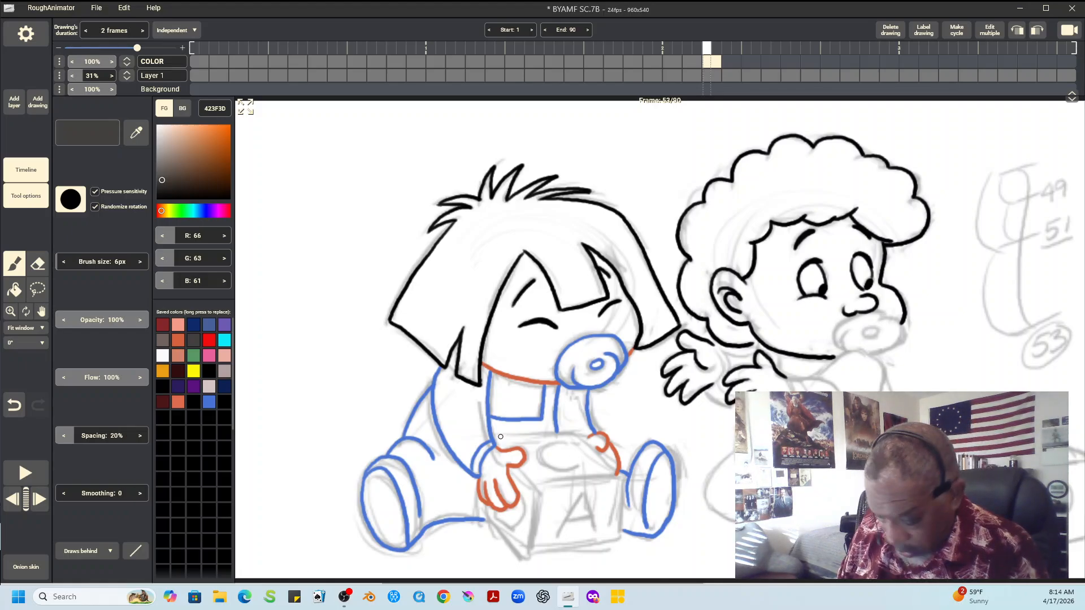
drag(494, 436, 619, 475)
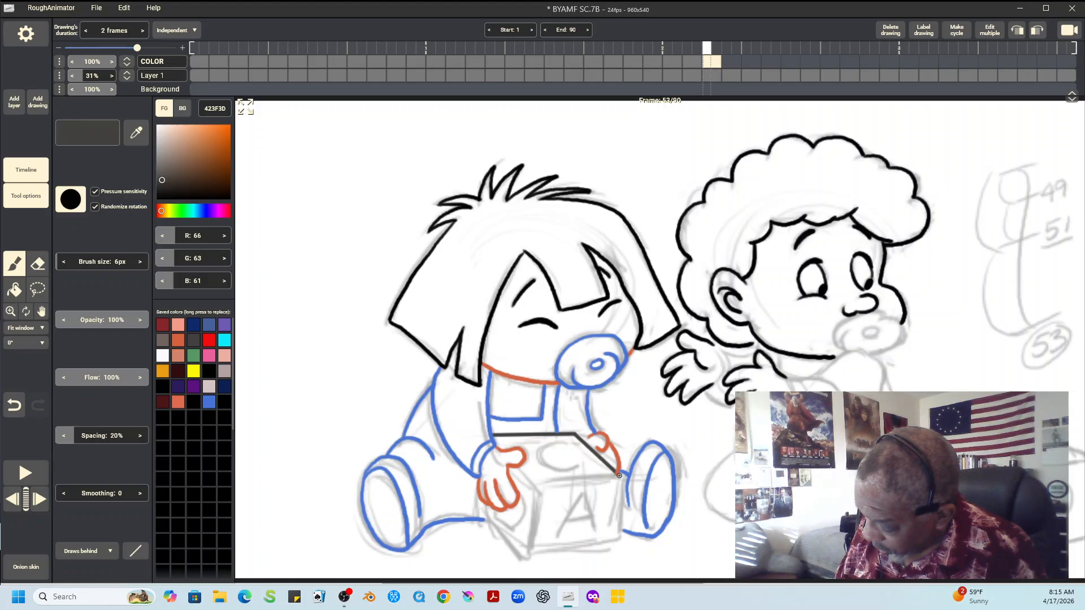
drag(537, 481, 620, 540)
drag(537, 484, 528, 553)
drag(484, 502, 621, 541)
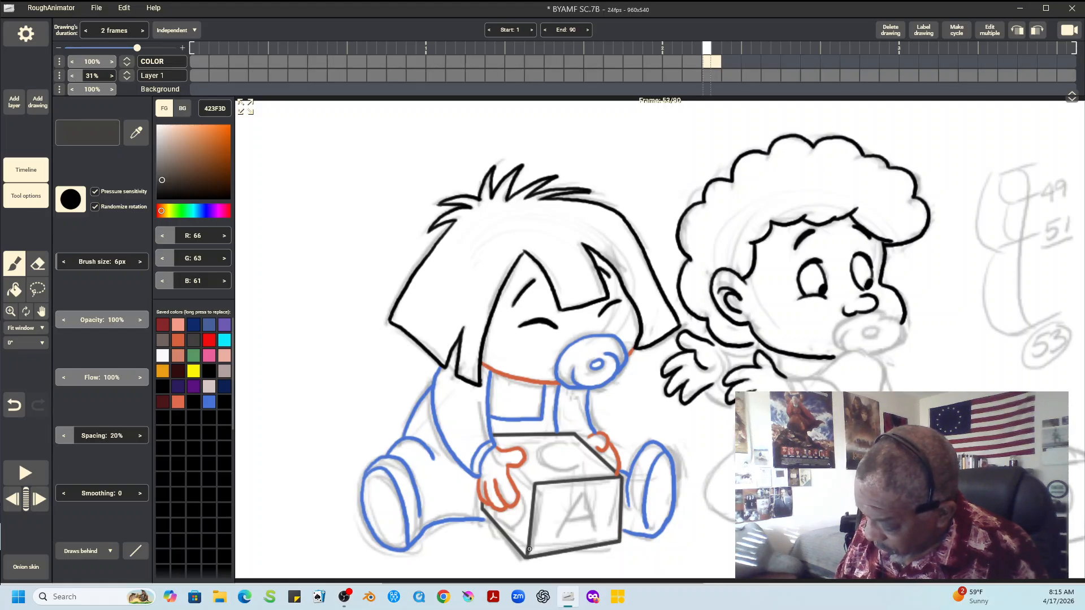
Letter the block with a straight-lined A on the front, and freehand a C on top and the curved letter on the side
drag(517, 465, 558, 536)
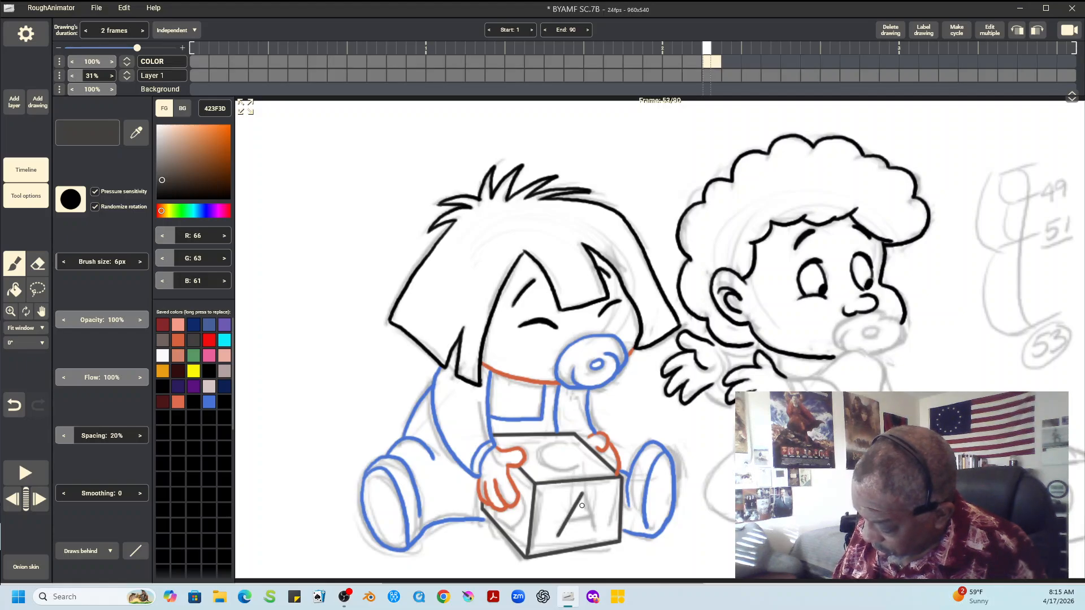
mouse_move(582, 494)
mouse_down()
mouse_move(597, 532)
mouse_move(588, 516)
mouse_up()
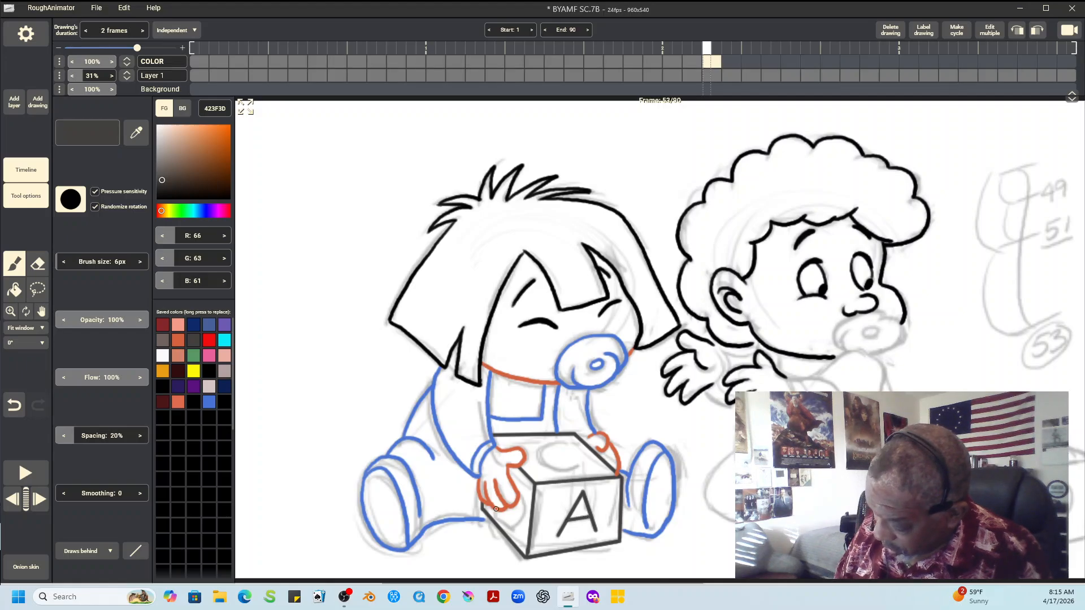
click(135, 551)
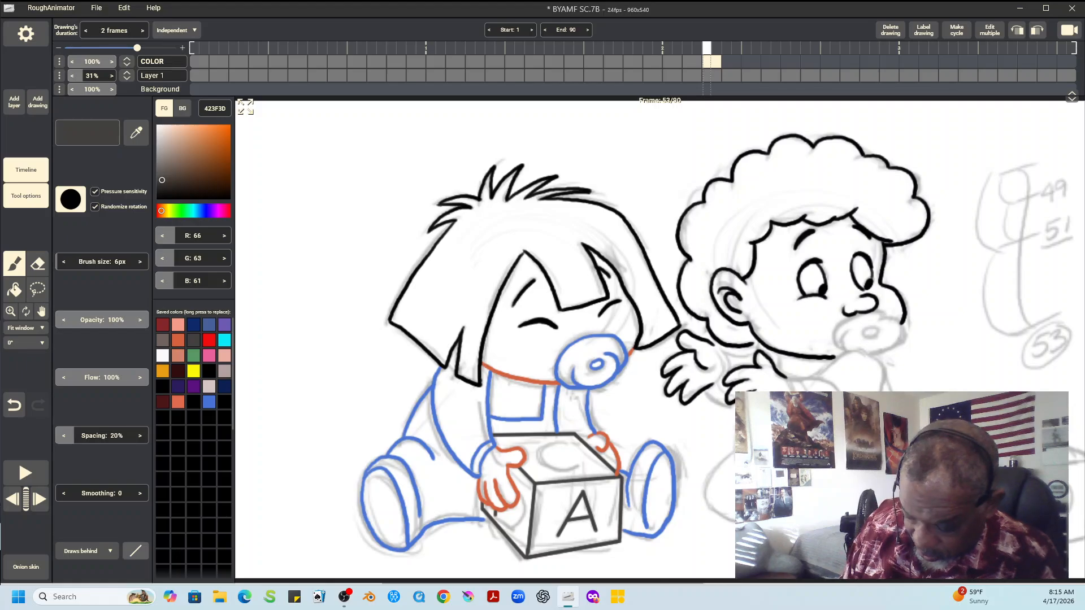
click(135, 421)
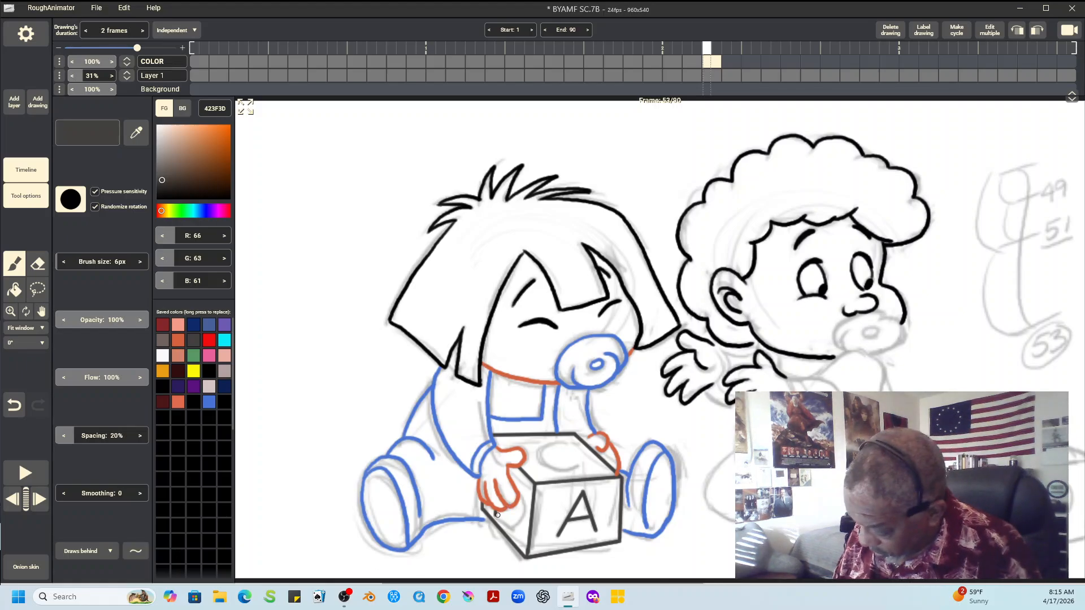
mouse_move(500, 522)
mouse_down()
mouse_move(515, 527)
mouse_move(521, 496)
mouse_up()
mouse_move(567, 441)
mouse_down()
mouse_move(539, 455)
mouse_move(579, 468)
mouse_up()
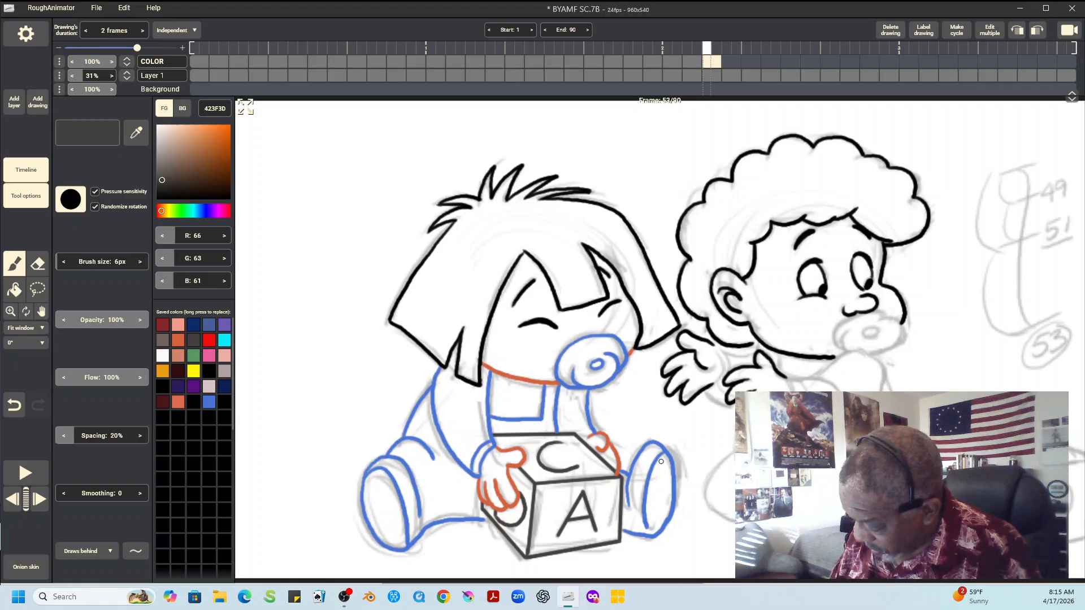
Extend the left child's near leg line to the block in blue 4773D4, with the brush drawing behind existing lines
click(85, 551)
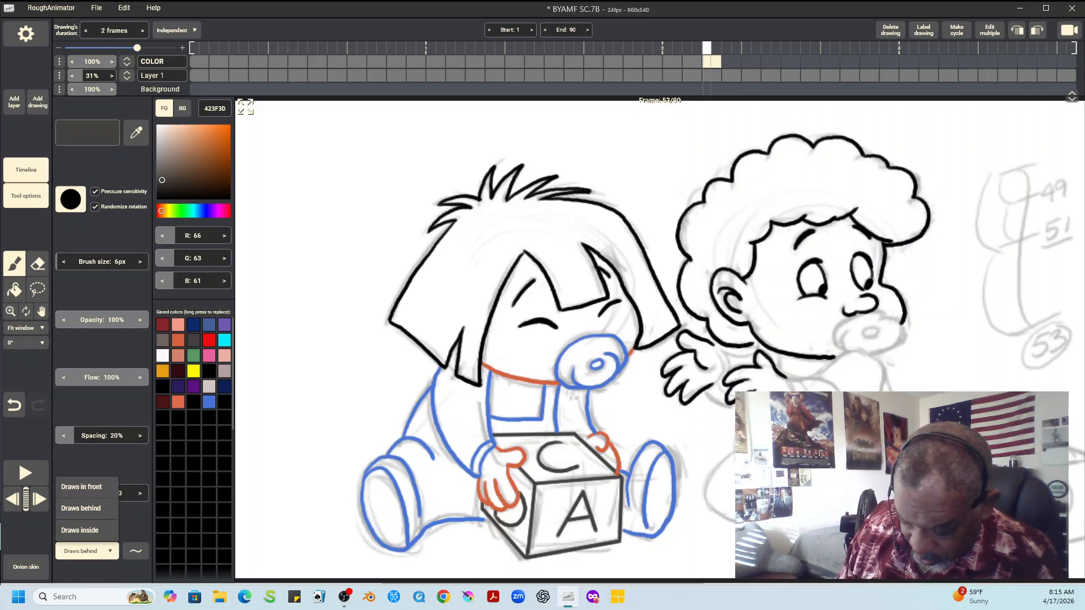
click(85, 509)
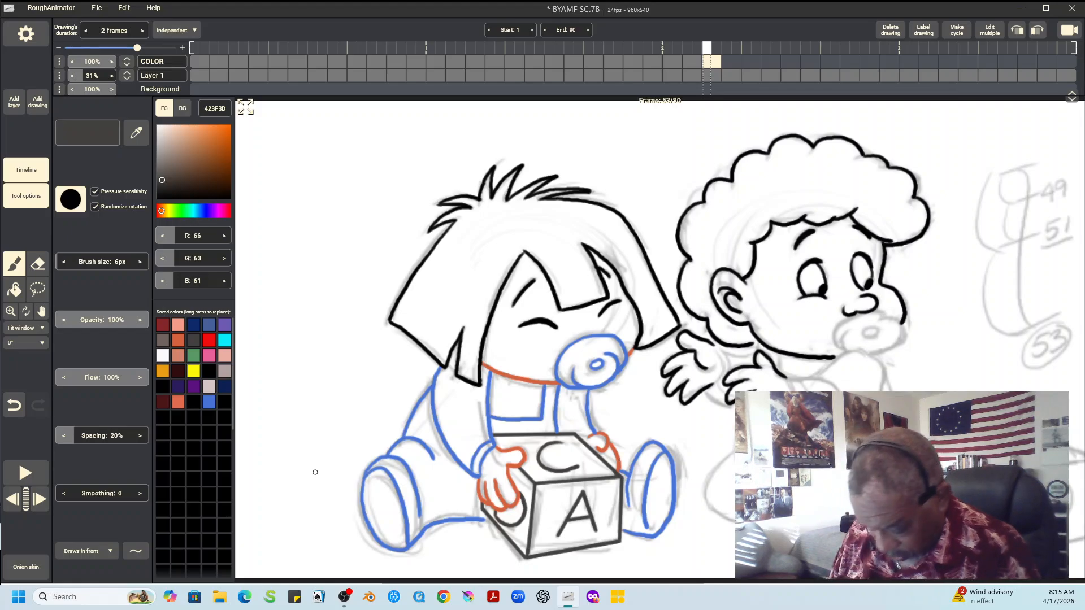
click(85, 551)
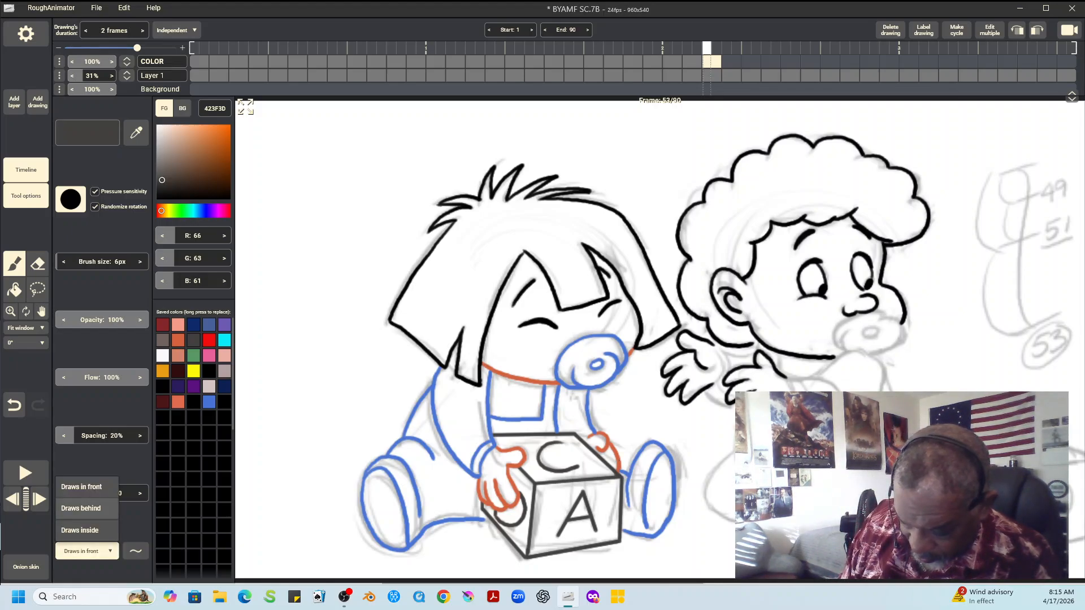
click(81, 508)
click(209, 402)
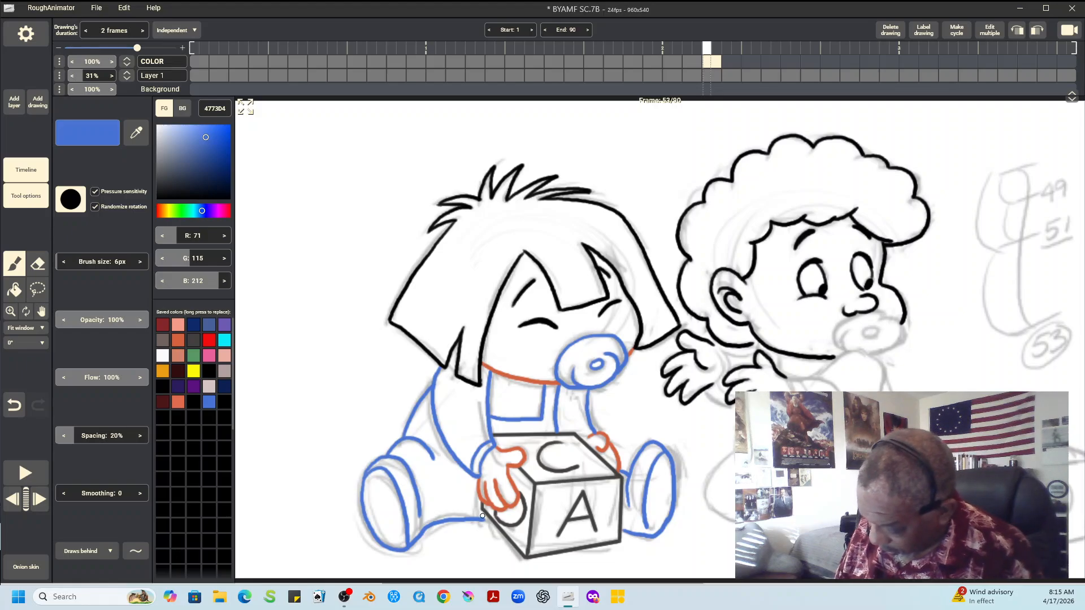
drag(482, 519, 495, 522)
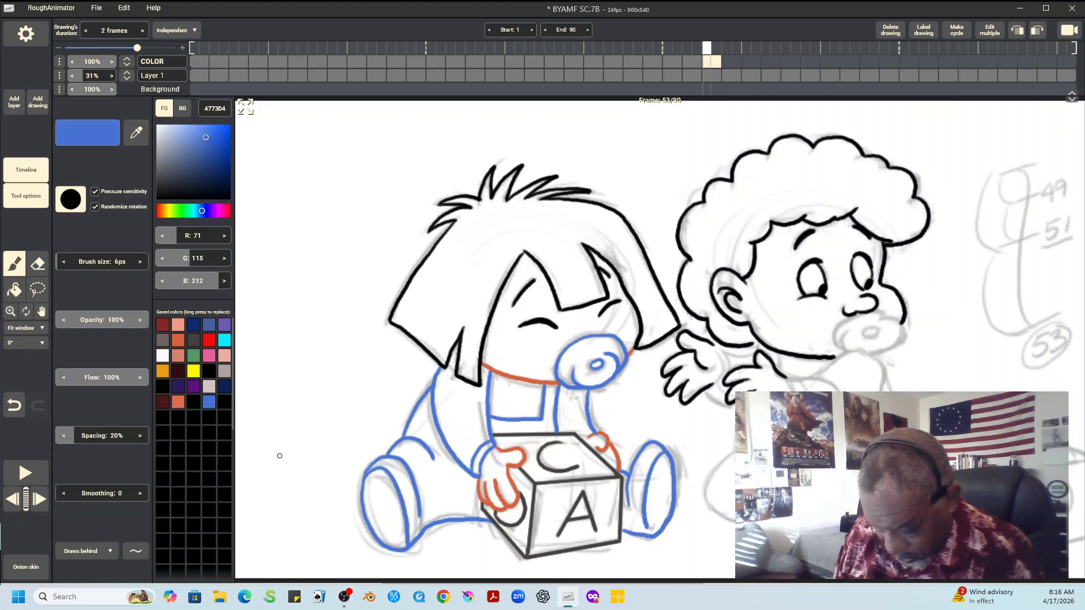
click(178, 340)
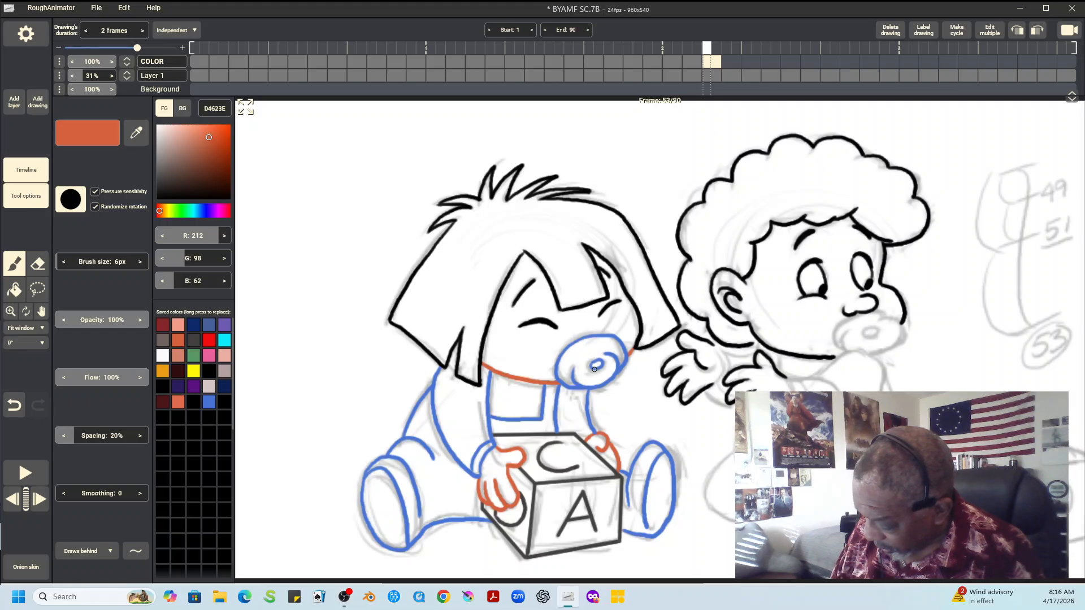
click(86, 551)
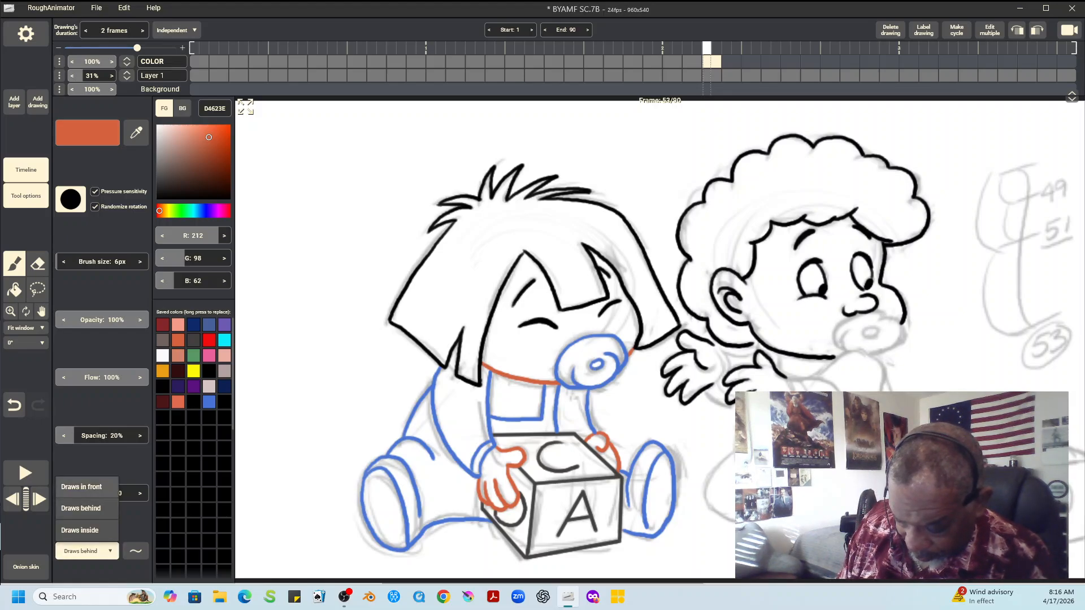
click(81, 486)
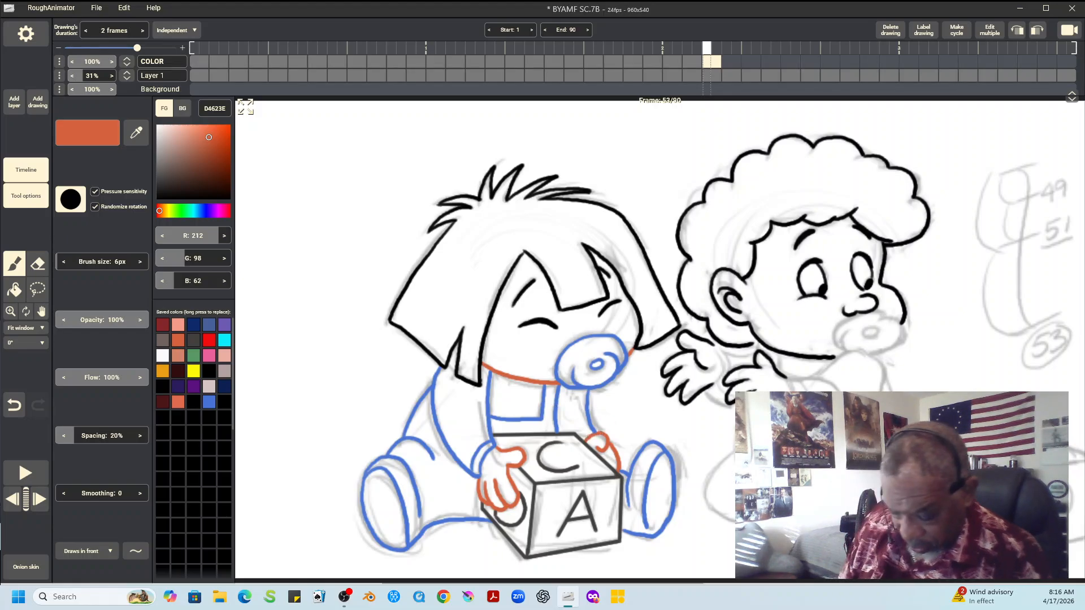
click(87, 551)
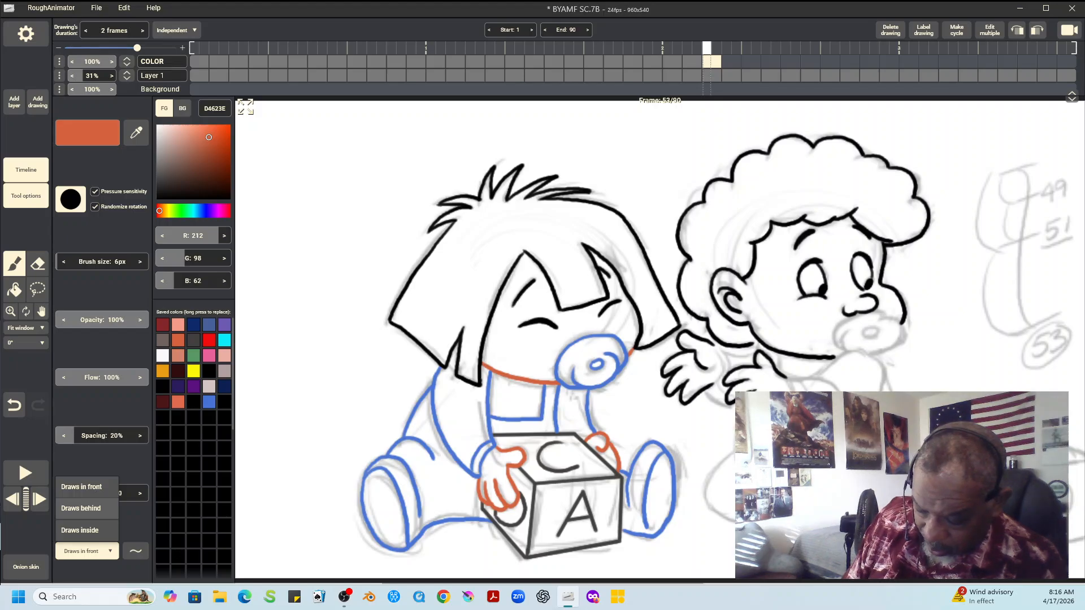
click(81, 508)
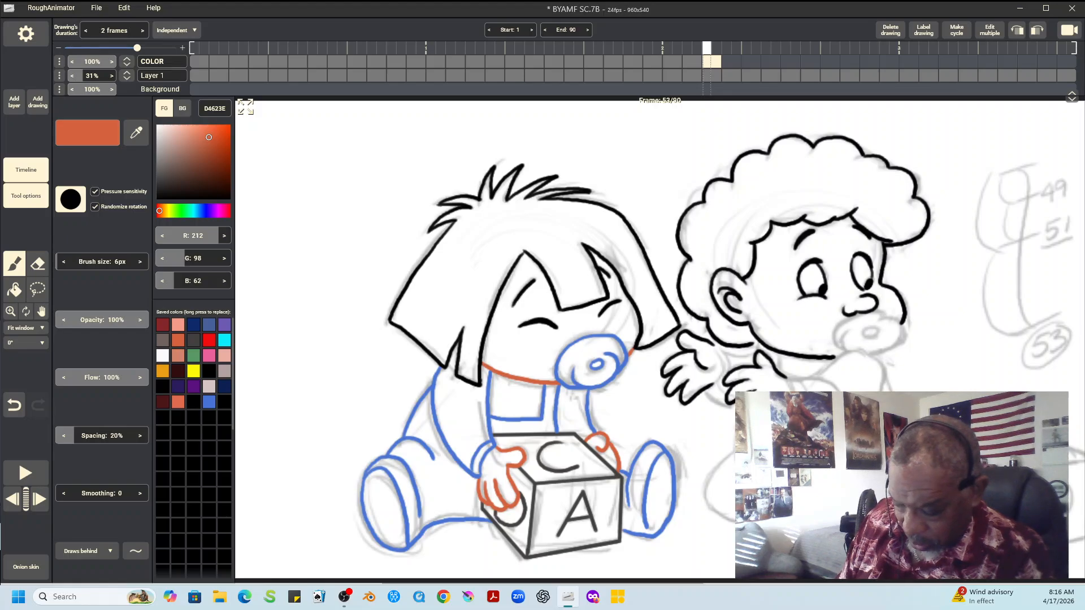
Outline the right child's sleeves, collar, torso and legs in dark purple 2B1C5E, with the brush drawing behind existing lines
click(178, 387)
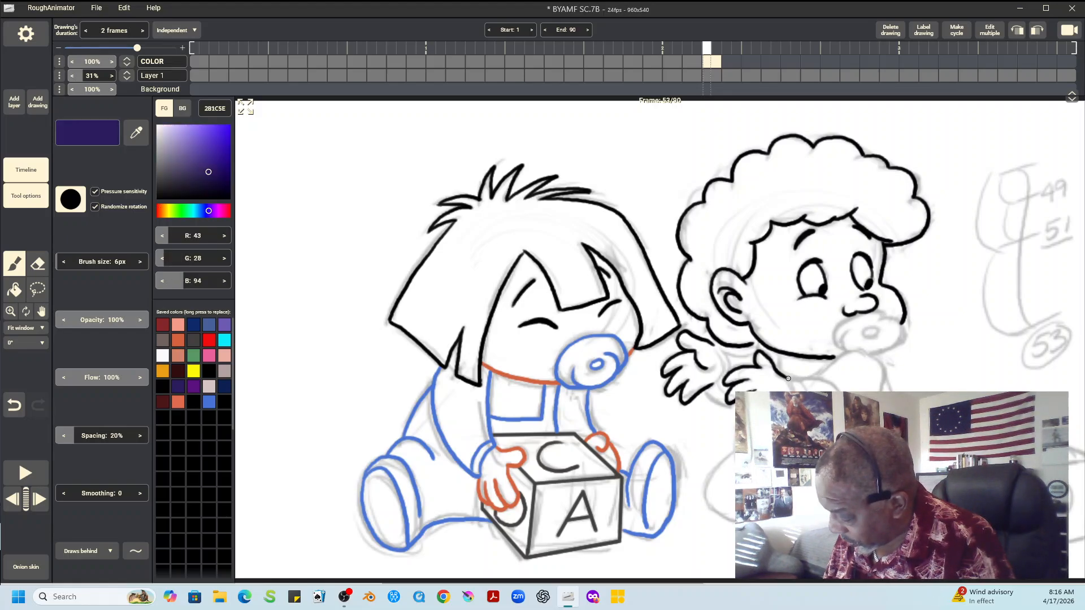
mouse_move(790, 381)
mouse_down()
mouse_move(794, 393)
mouse_move(807, 377)
mouse_move(838, 390)
mouse_move(812, 381)
mouse_move(848, 352)
mouse_move(885, 383)
mouse_up()
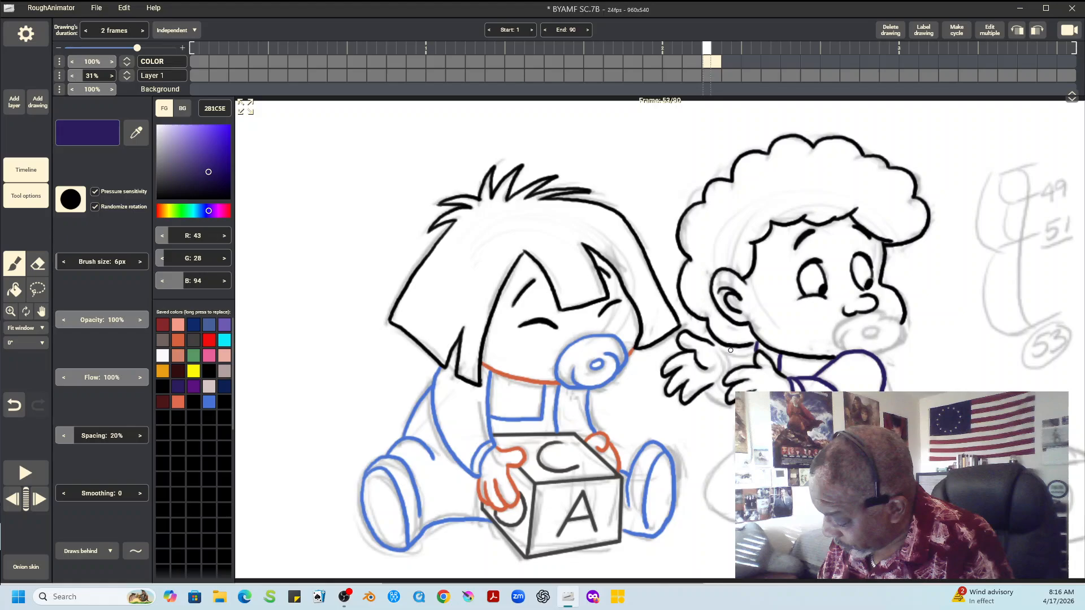
mouse_move(711, 345)
mouse_down()
mouse_move(716, 380)
mouse_move(725, 362)
mouse_move(731, 371)
mouse_up()
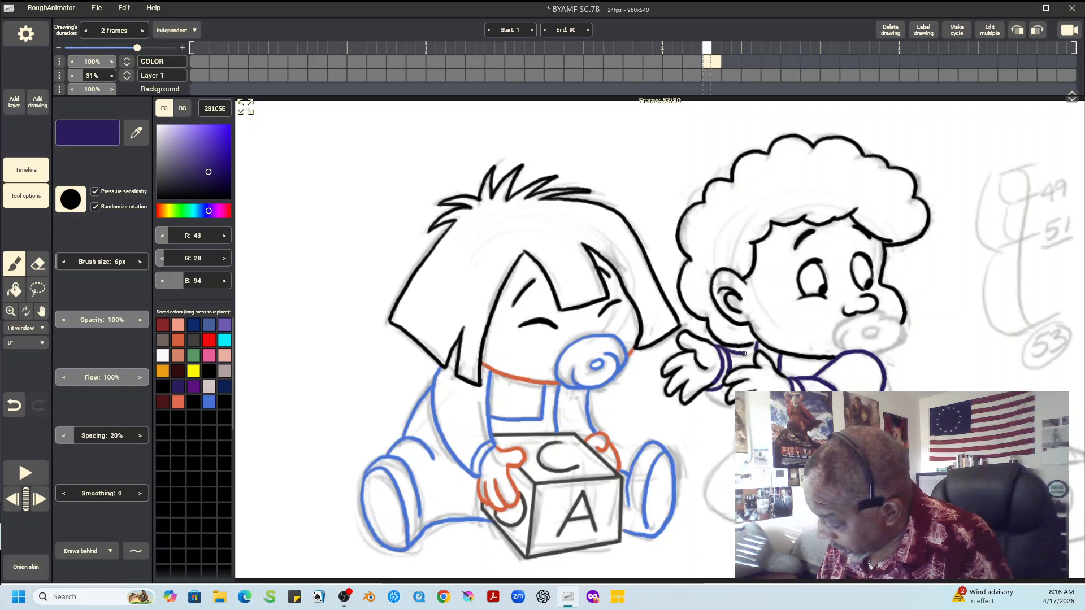
drag(713, 392, 727, 405)
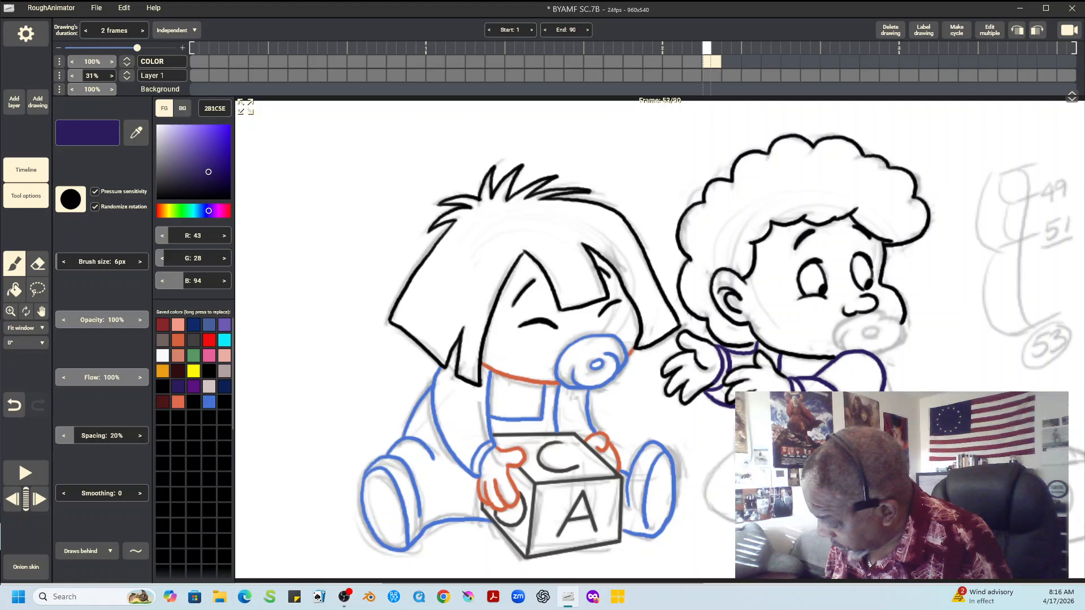
mouse_move(734, 449)
mouse_down()
mouse_move(710, 476)
mouse_move(737, 523)
mouse_up()
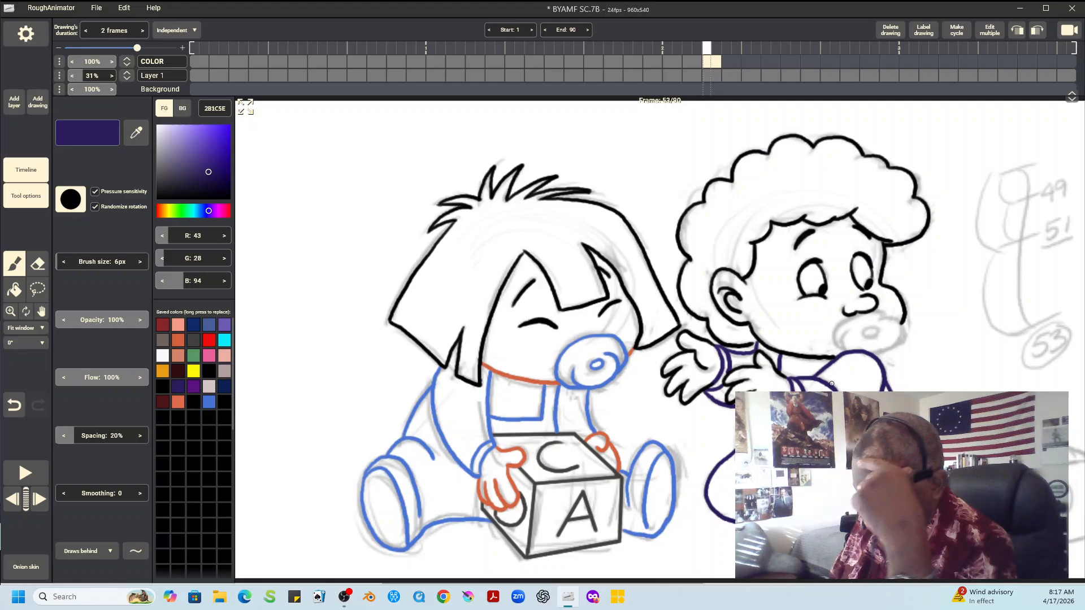
Check the pacifier's colors in the previous drawing and outline the right child's pacifier in green 589966
key(Left)
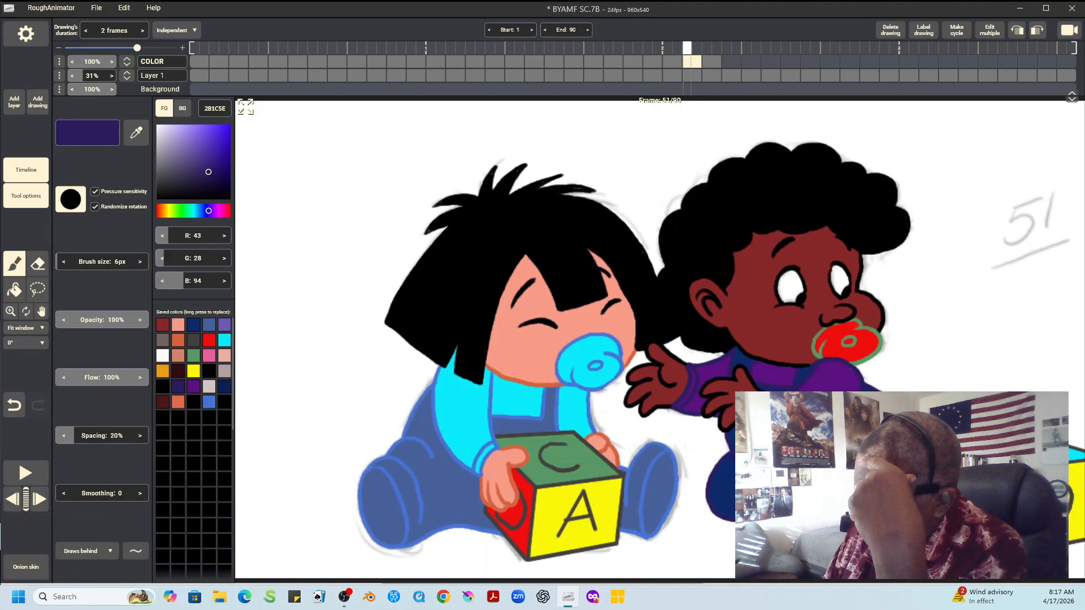
key(Right)
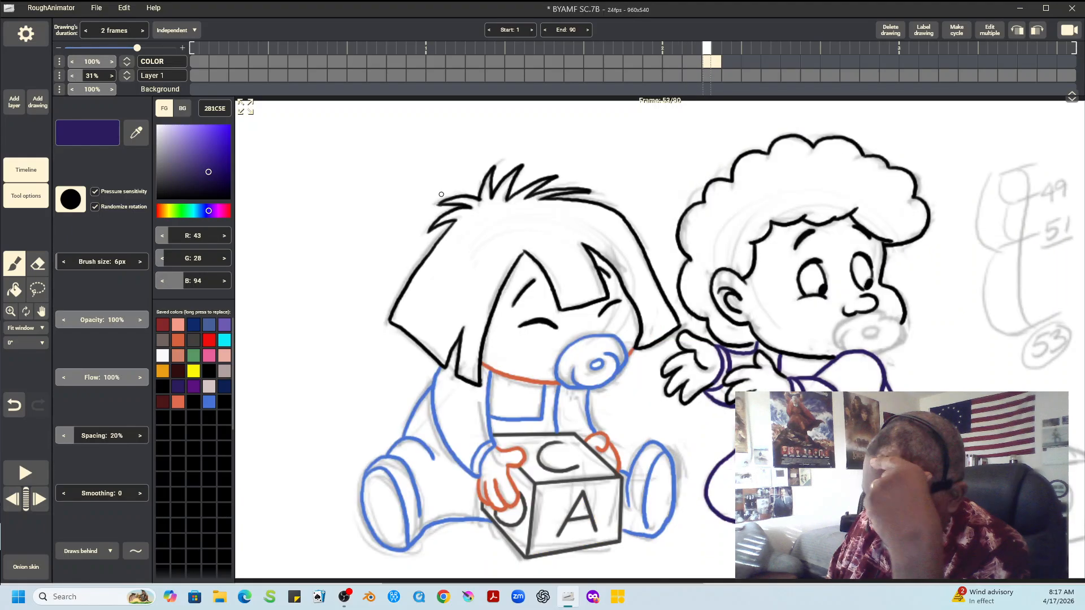
click(193, 355)
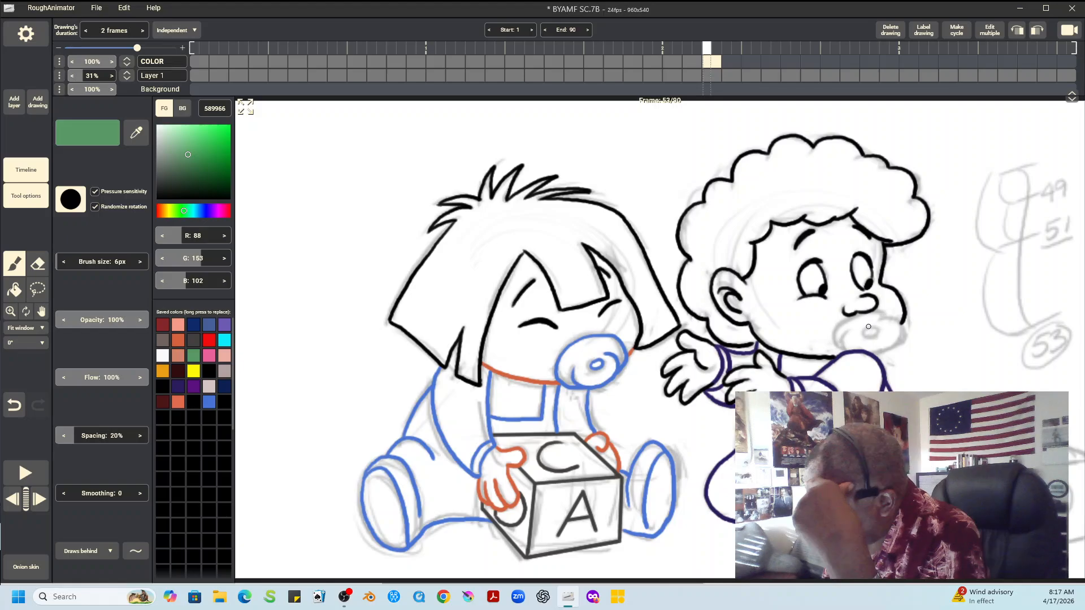
mouse_move(864, 331)
mouse_down()
mouse_move(874, 335)
mouse_move(836, 328)
mouse_move(851, 349)
mouse_up()
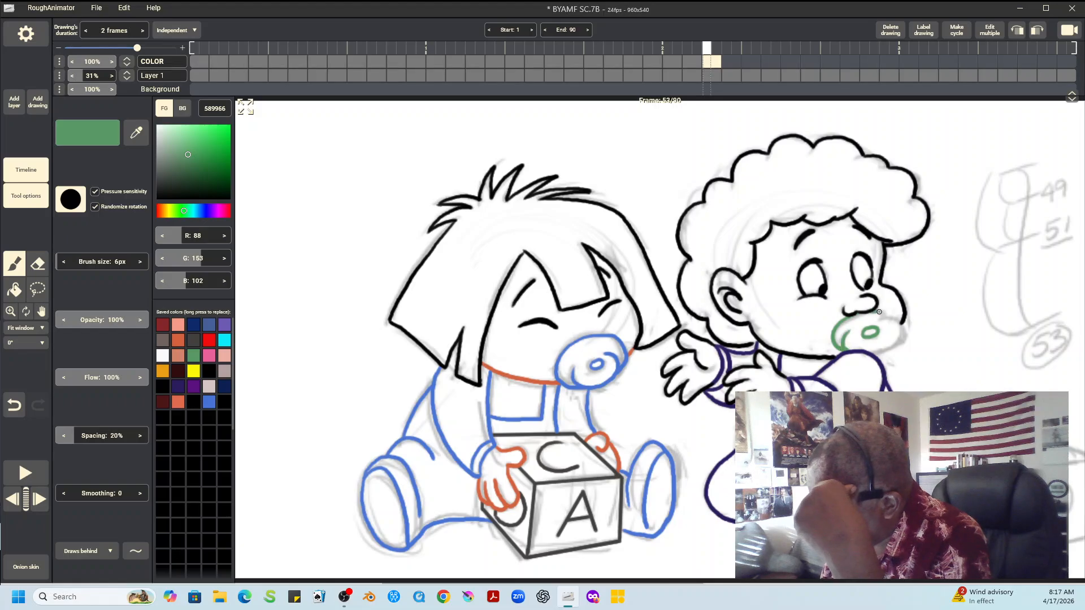
mouse_move(878, 312)
mouse_down()
mouse_move(903, 331)
mouse_move(876, 351)
mouse_up()
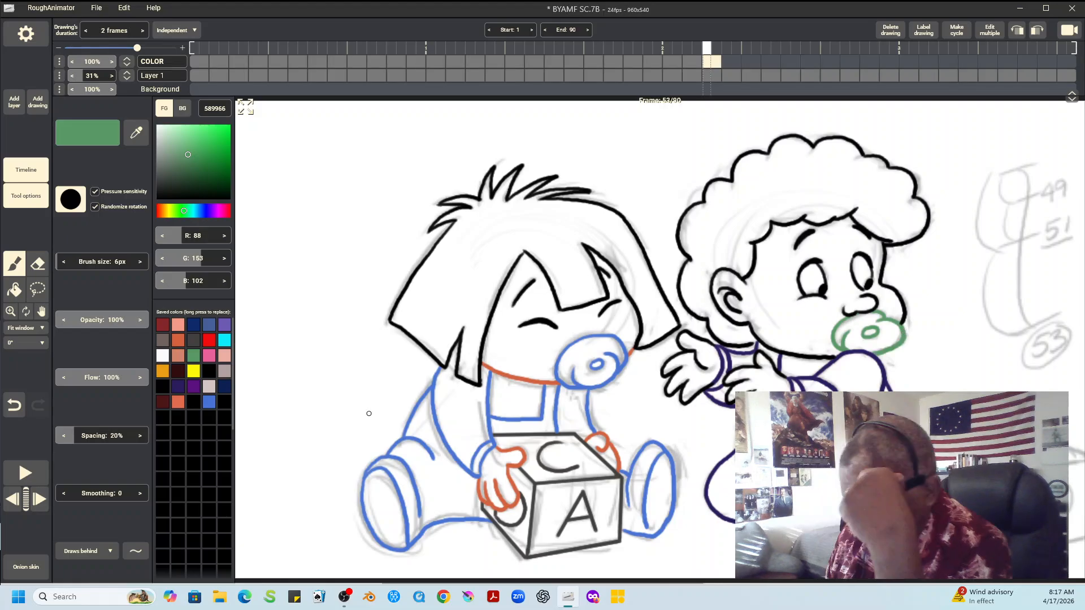
click(87, 552)
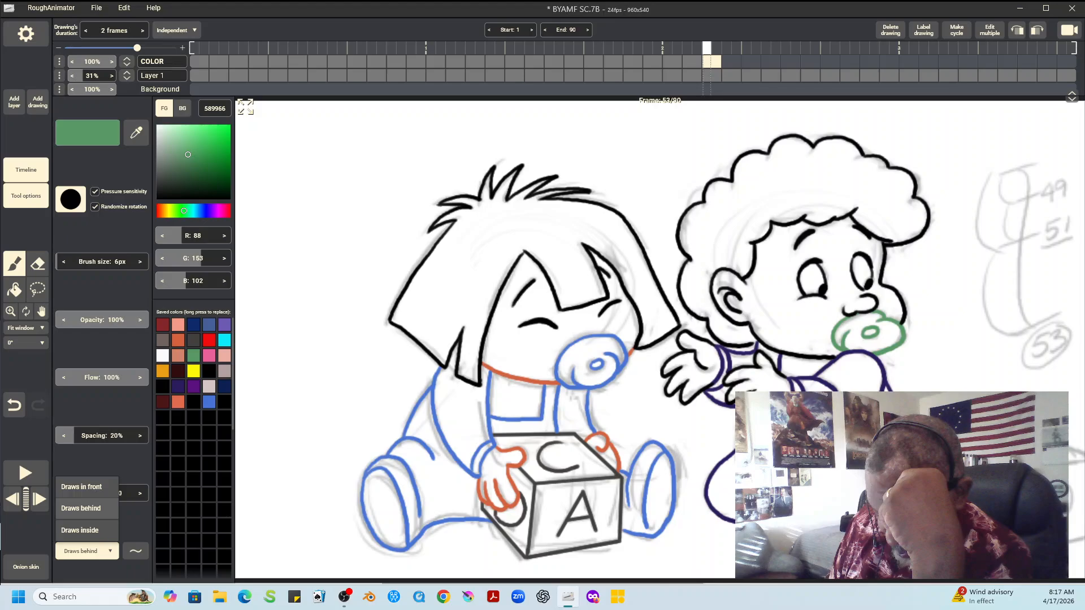
click(81, 487)
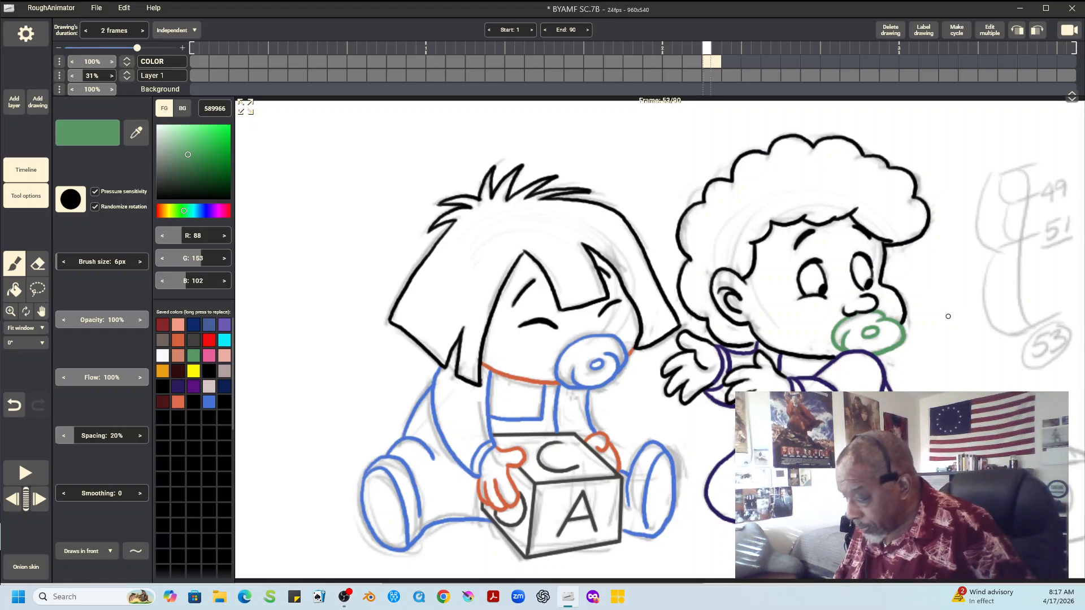
click(87, 551)
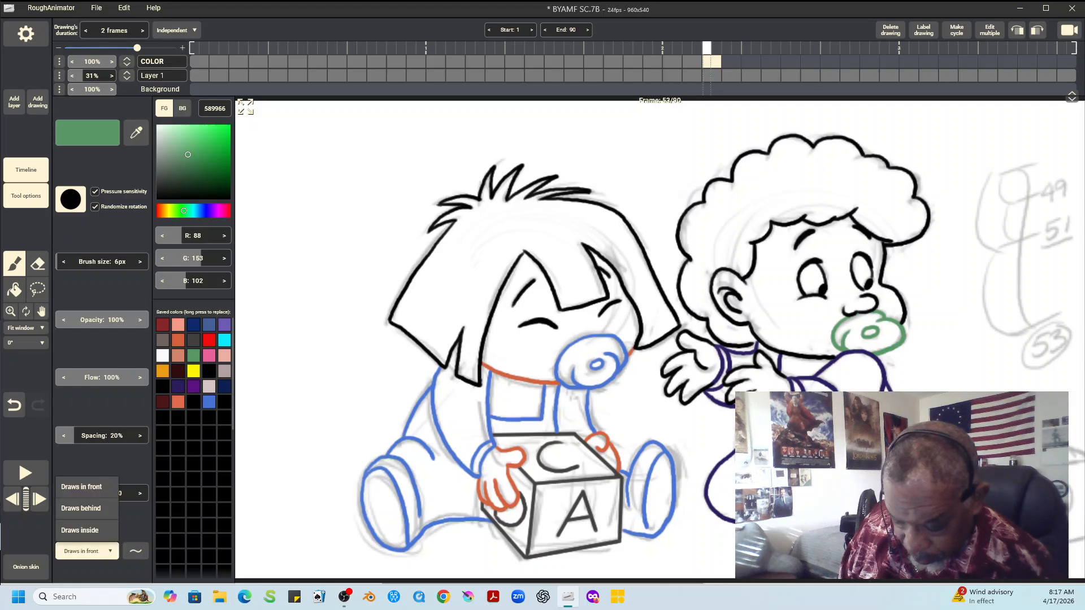
click(81, 509)
click(209, 371)
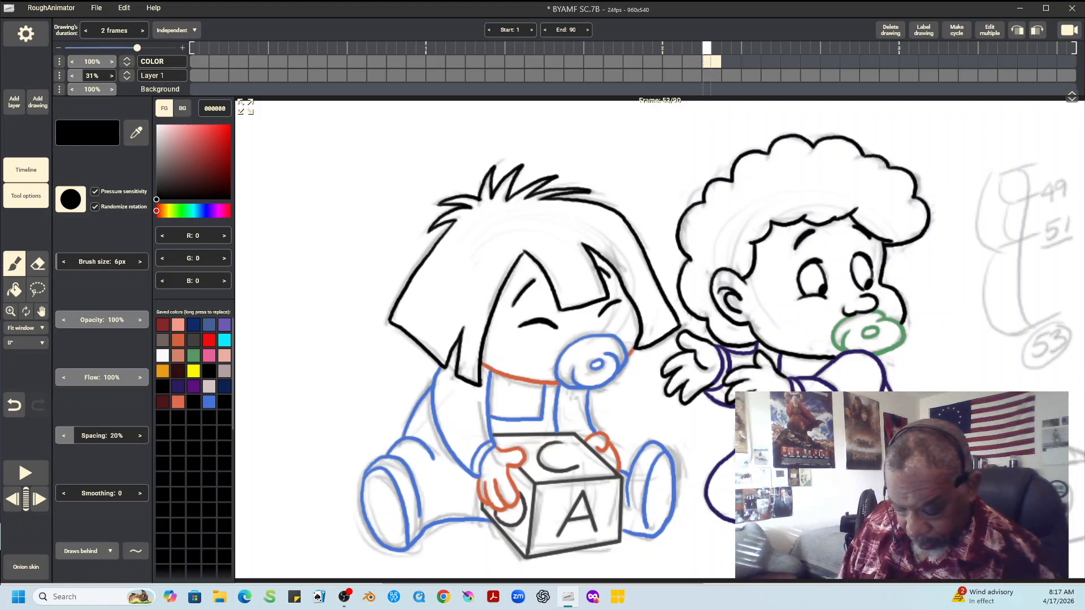
Outline the edges of the toy block behind the right child with straight lines in dark gray 423F3D, with the brush drawing in front
click(87, 551)
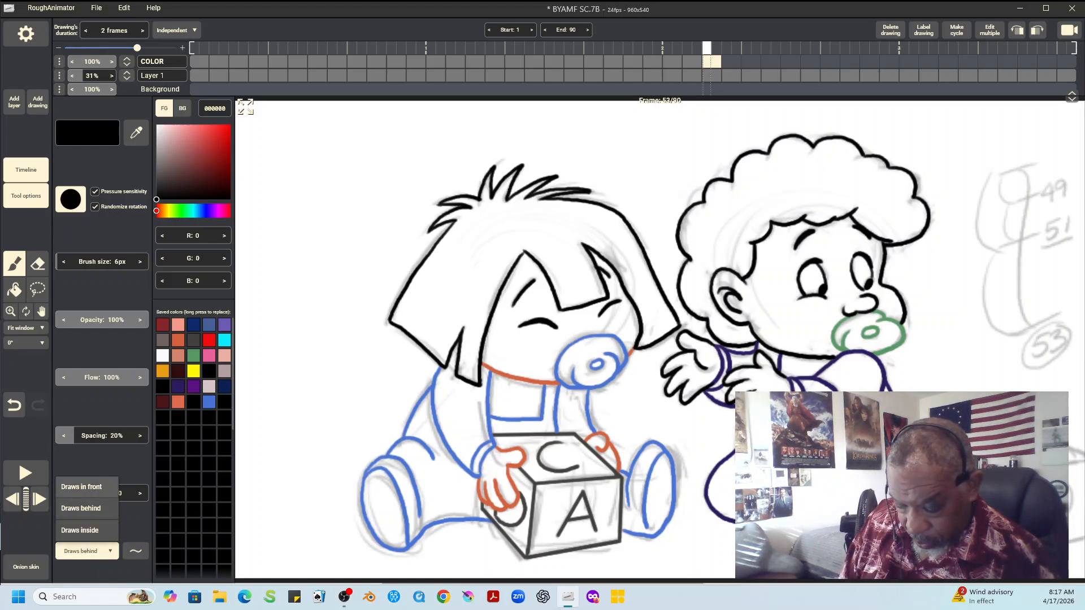
click(85, 487)
click(193, 340)
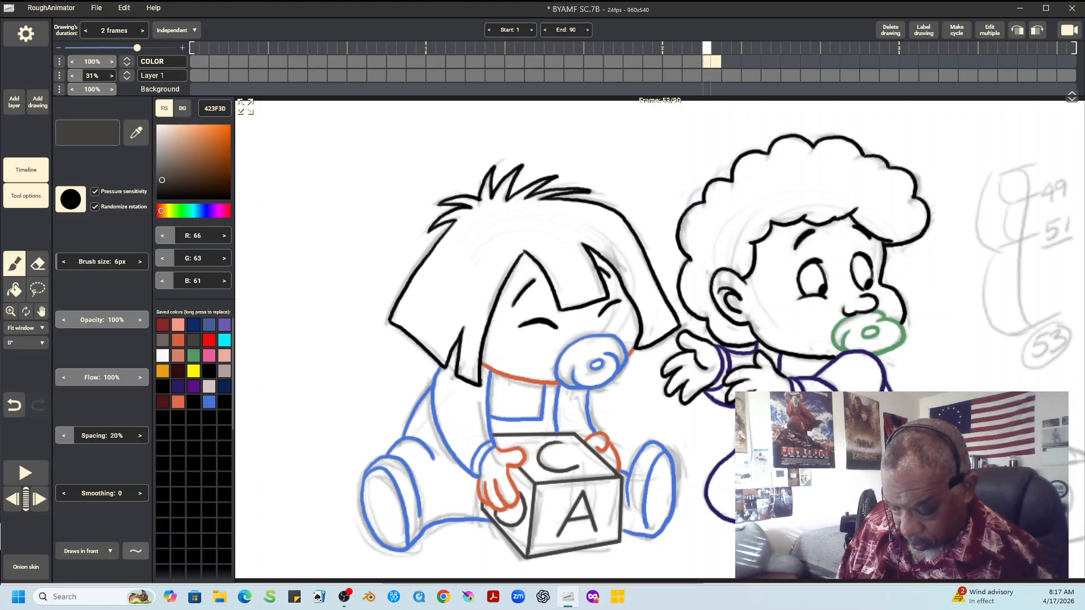
click(136, 551)
click(135, 444)
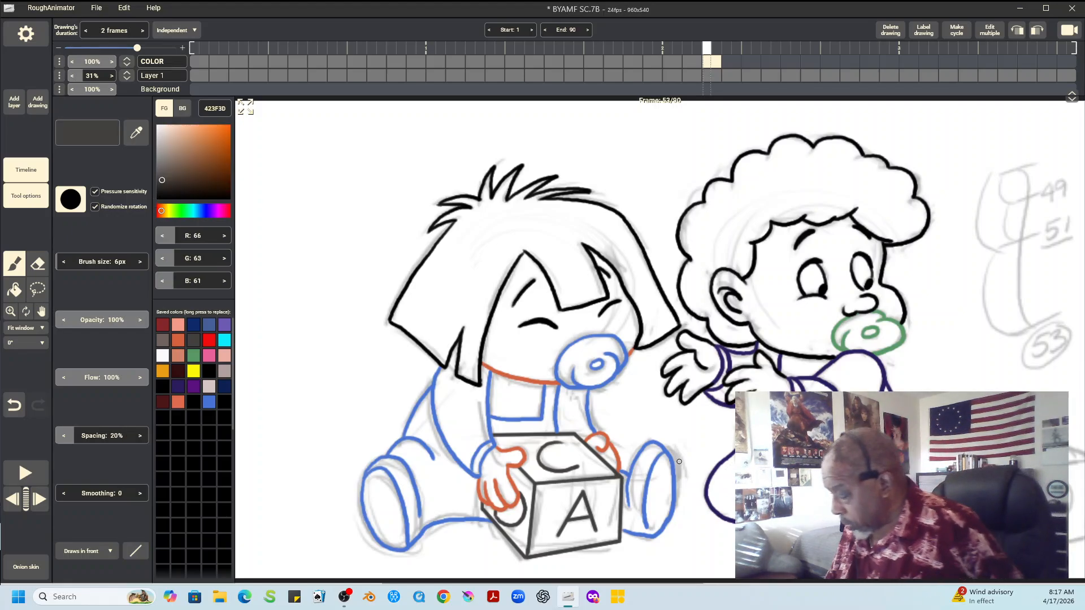
click(25, 327)
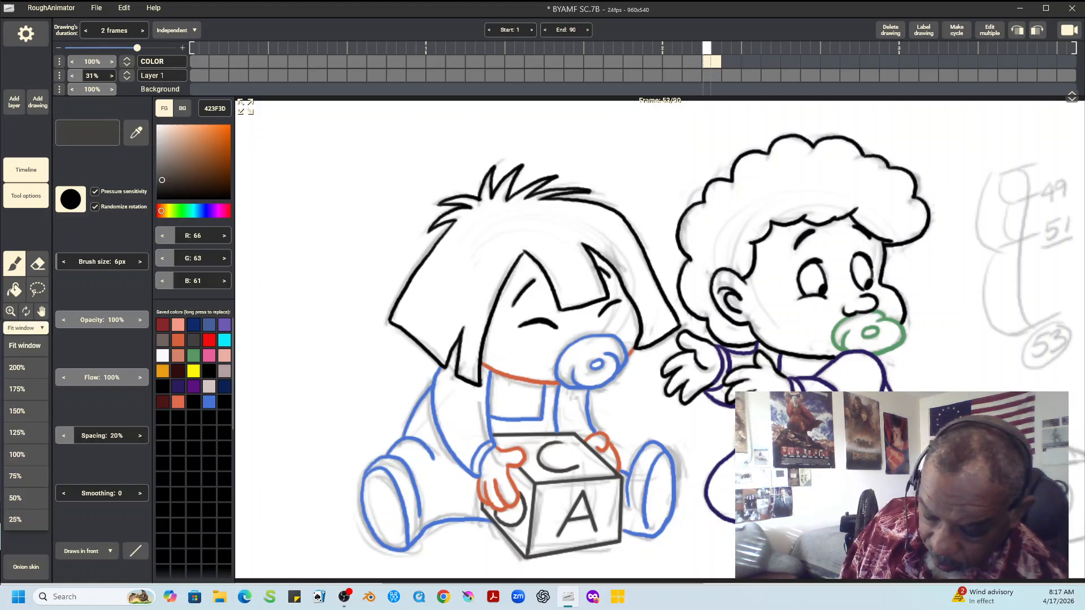
click(26, 433)
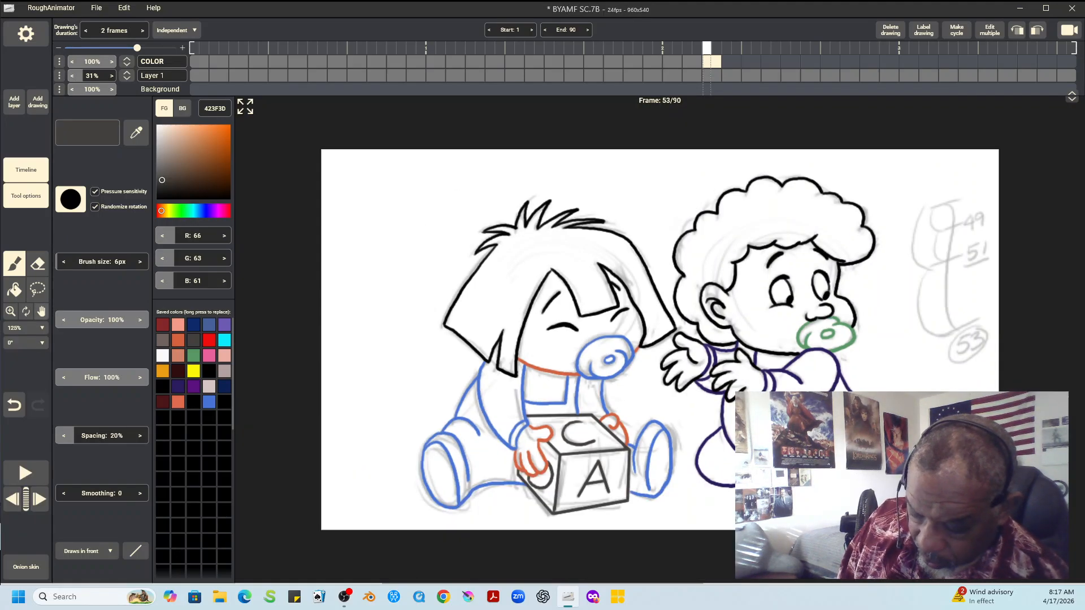
click(41, 312)
mouse_move(678, 339)
mouse_down()
mouse_move(648, 339)
mouse_move(485, 277)
mouse_move(437, 246)
mouse_move(323, 247)
mouse_up()
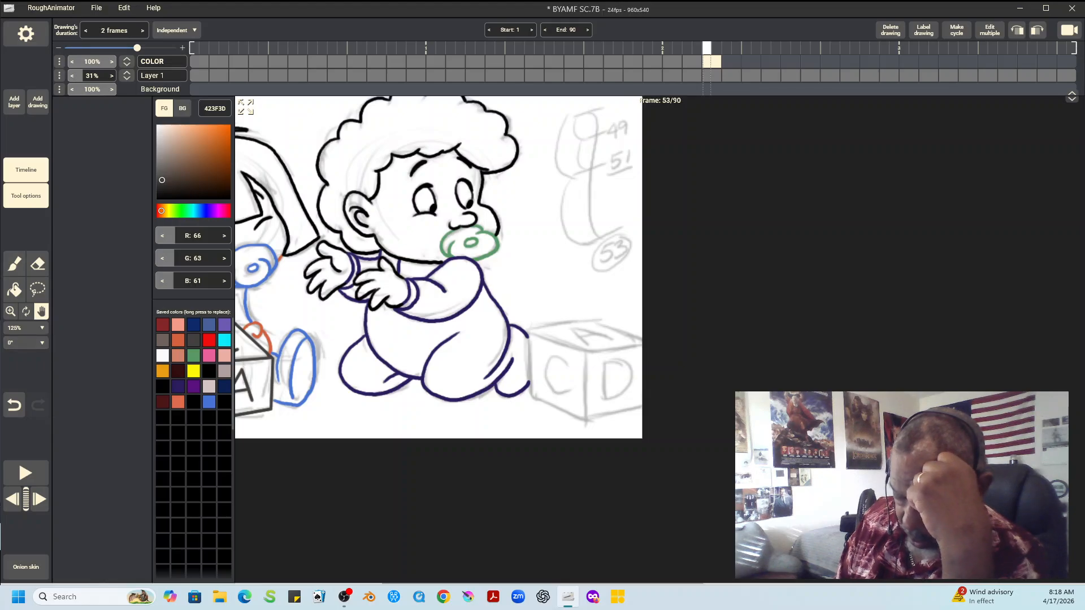
click(14, 264)
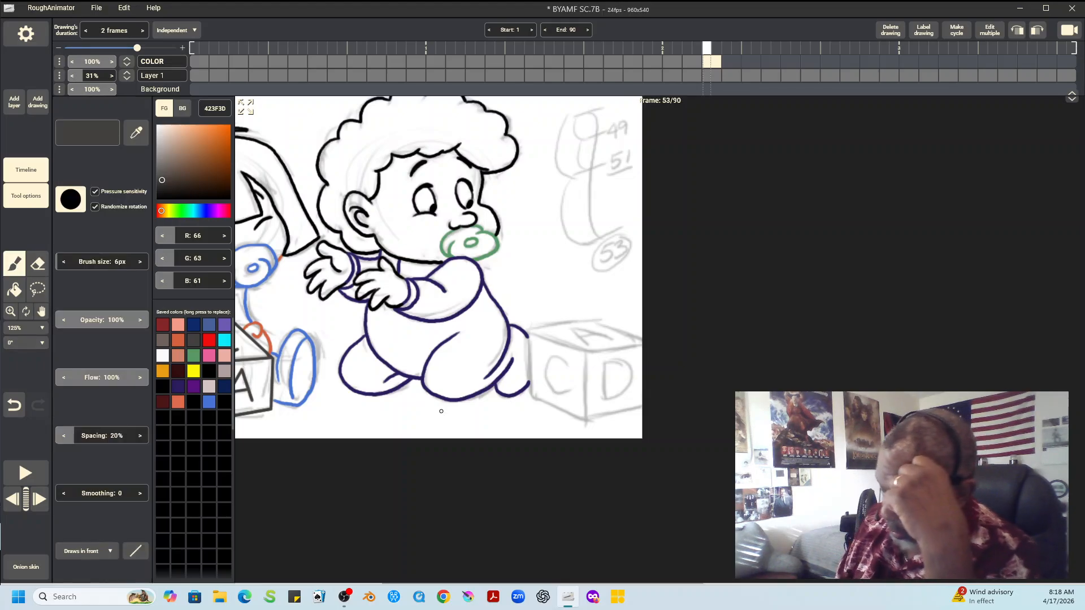
mouse_move(530, 331)
mouse_down()
mouse_move(599, 322)
mouse_move(642, 336)
mouse_up()
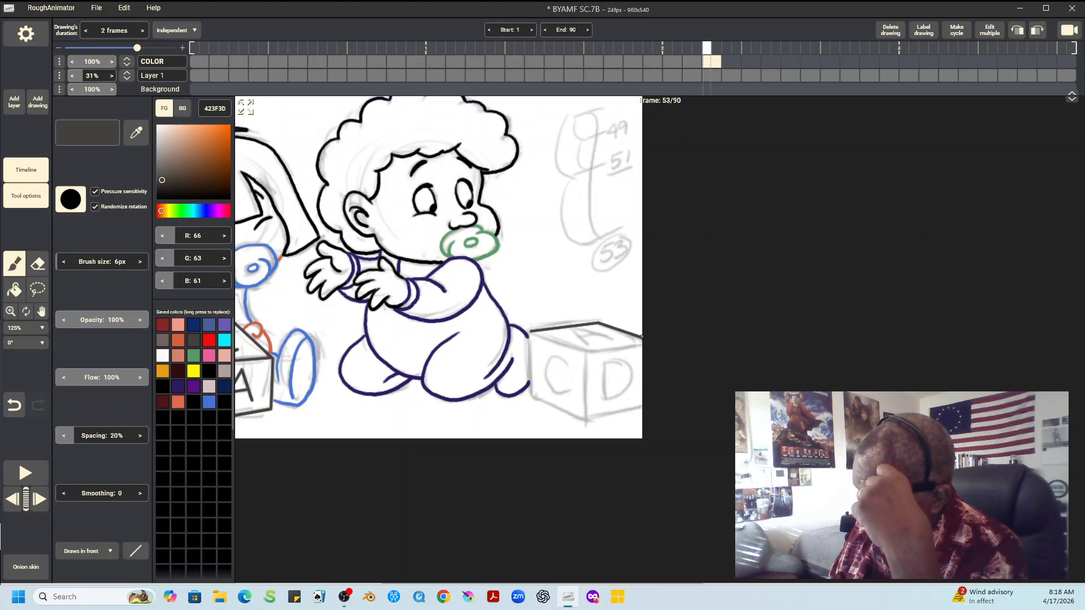
mouse_move(532, 332)
mouse_down()
mouse_move(581, 357)
mouse_move(646, 344)
mouse_move(586, 387)
mouse_move(586, 419)
mouse_up()
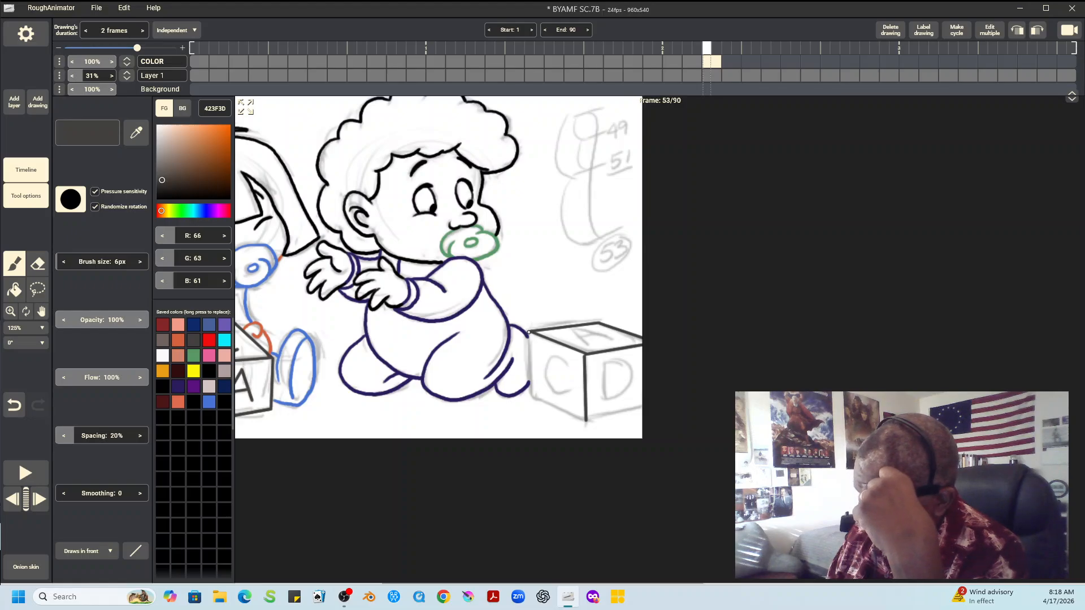
mouse_move(529, 332)
mouse_down()
mouse_move(532, 396)
mouse_move(542, 402)
mouse_move(589, 421)
mouse_move(644, 407)
mouse_up()
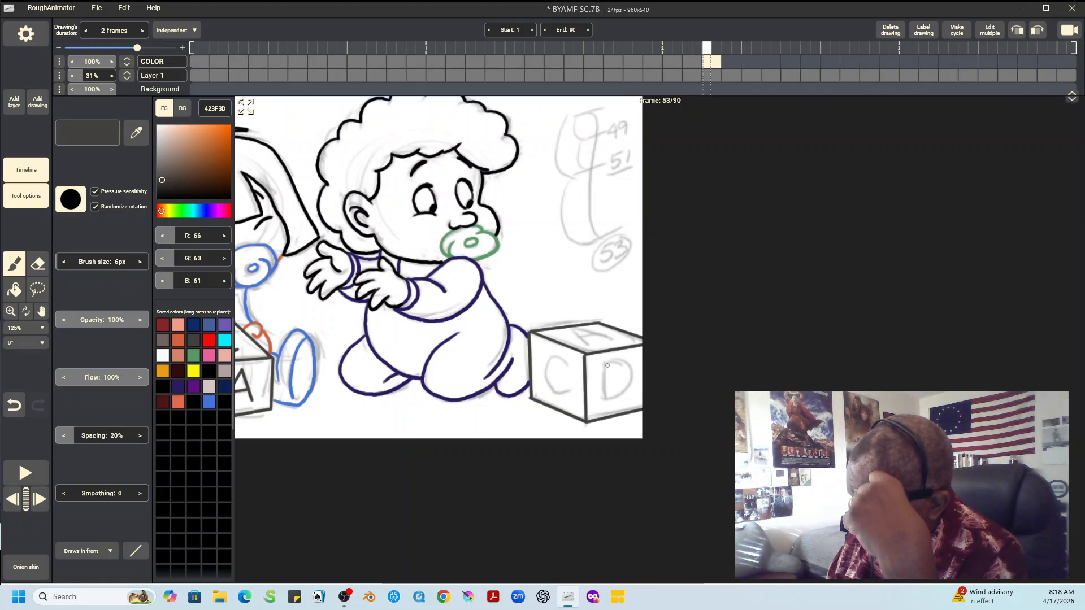
Letter the second block with a straight-lined A on top, a D with a freehand curve, and a freehand C on the other side face
drag(607, 363, 607, 401)
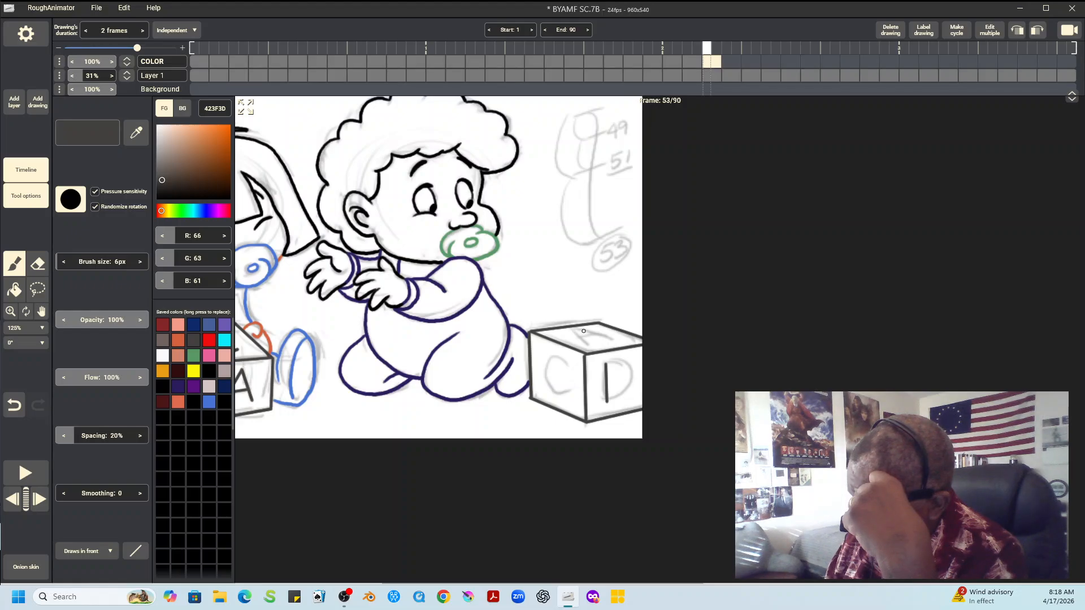
mouse_move(576, 329)
mouse_down()
mouse_move(585, 346)
mouse_move(616, 341)
mouse_move(589, 335)
mouse_up()
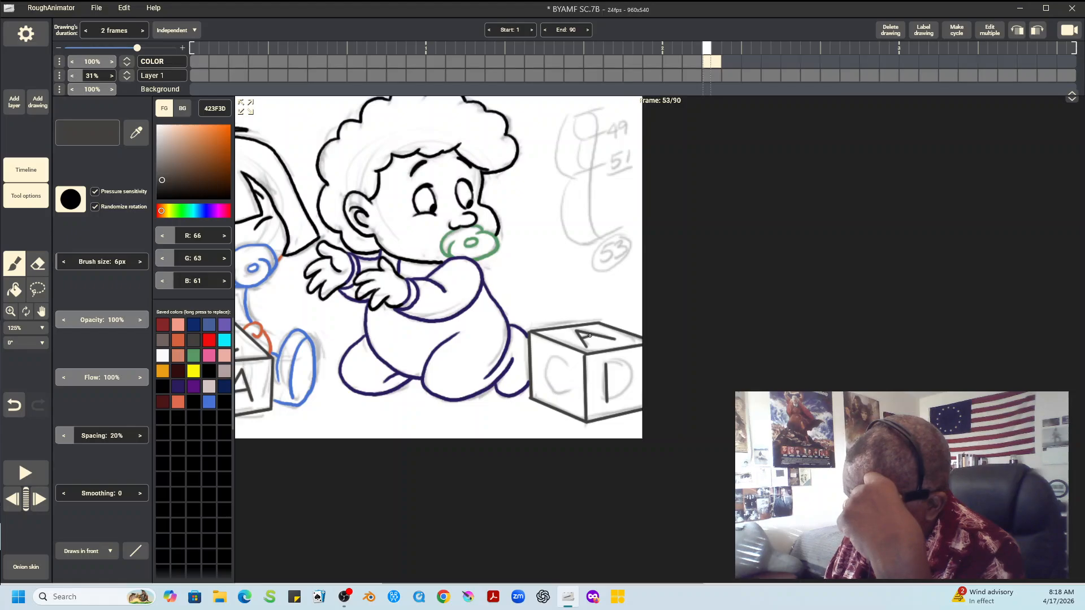
click(136, 551)
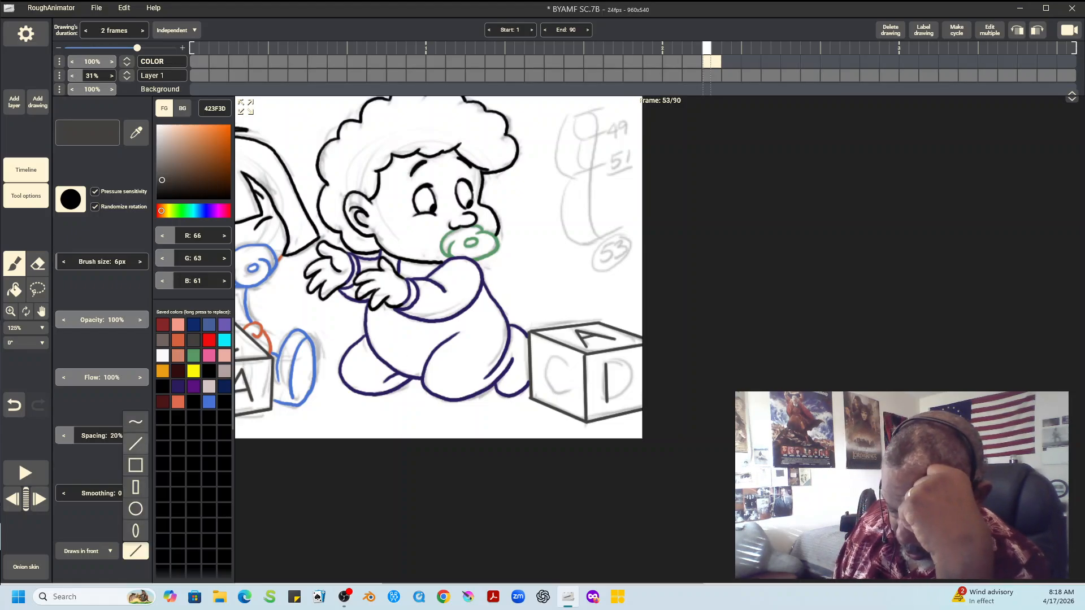
click(136, 422)
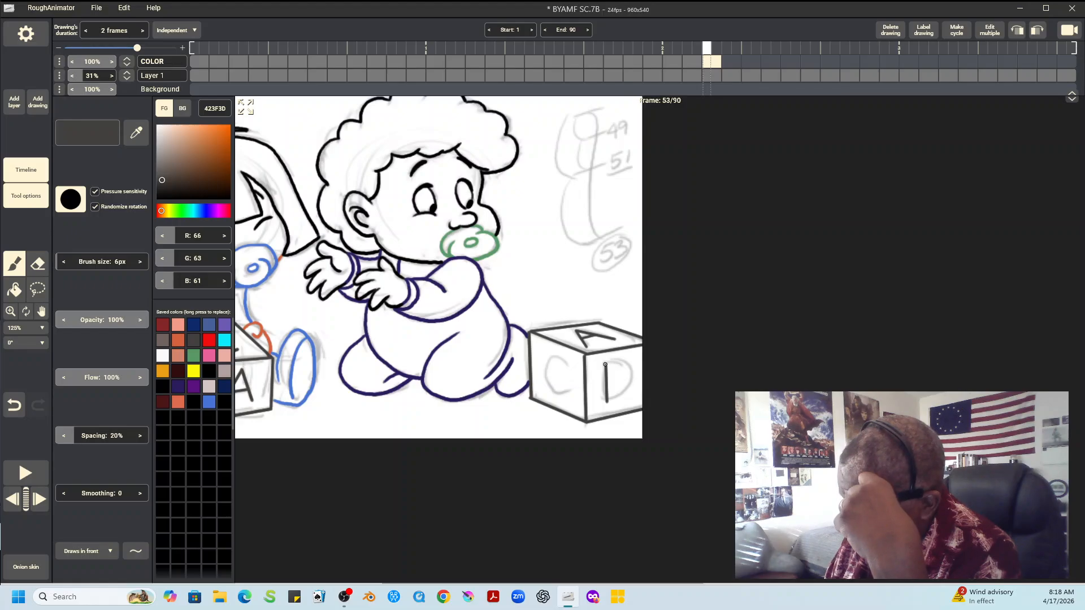
mouse_move(605, 364)
mouse_down()
mouse_move(631, 375)
mouse_move(612, 400)
mouse_up()
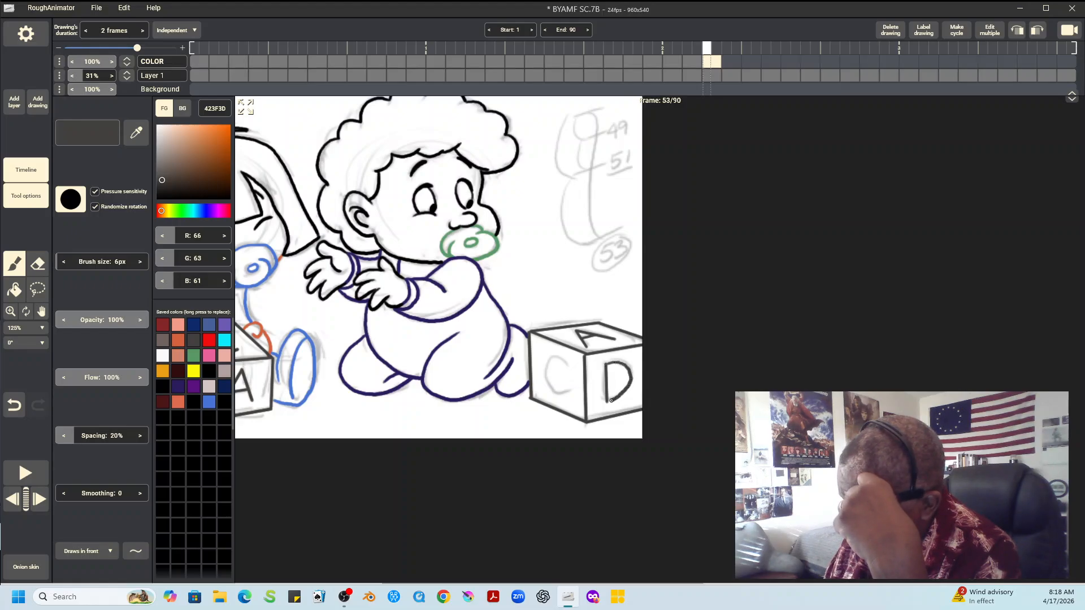
mouse_move(566, 363)
mouse_down()
mouse_move(556, 357)
mouse_move(544, 373)
mouse_move(568, 390)
mouse_up()
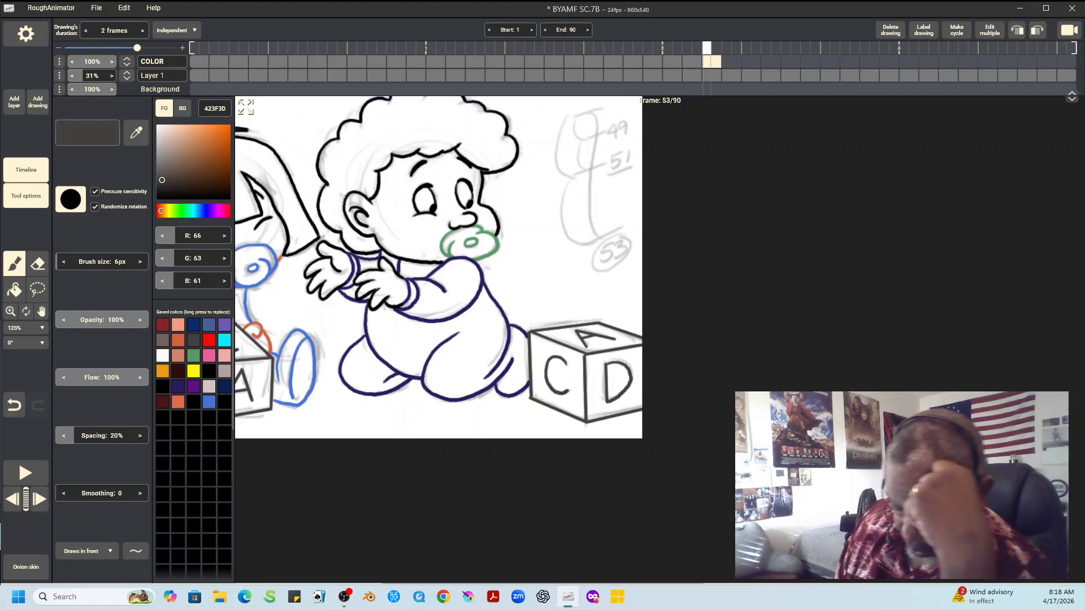
Fill both children's hair with black 000000, with the fill going behind the outlines
click(26, 327)
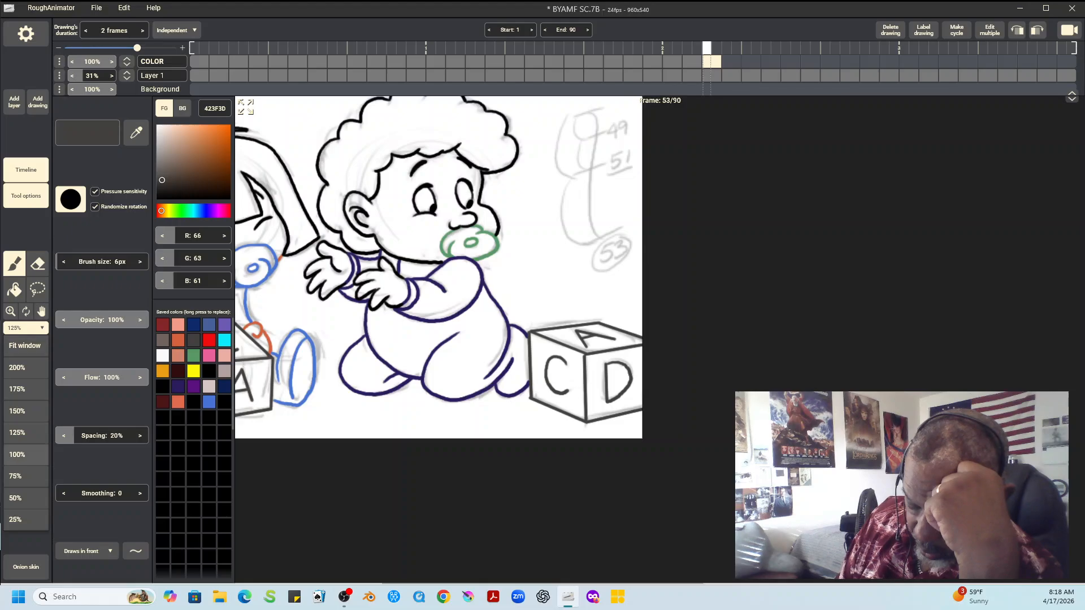
click(25, 454)
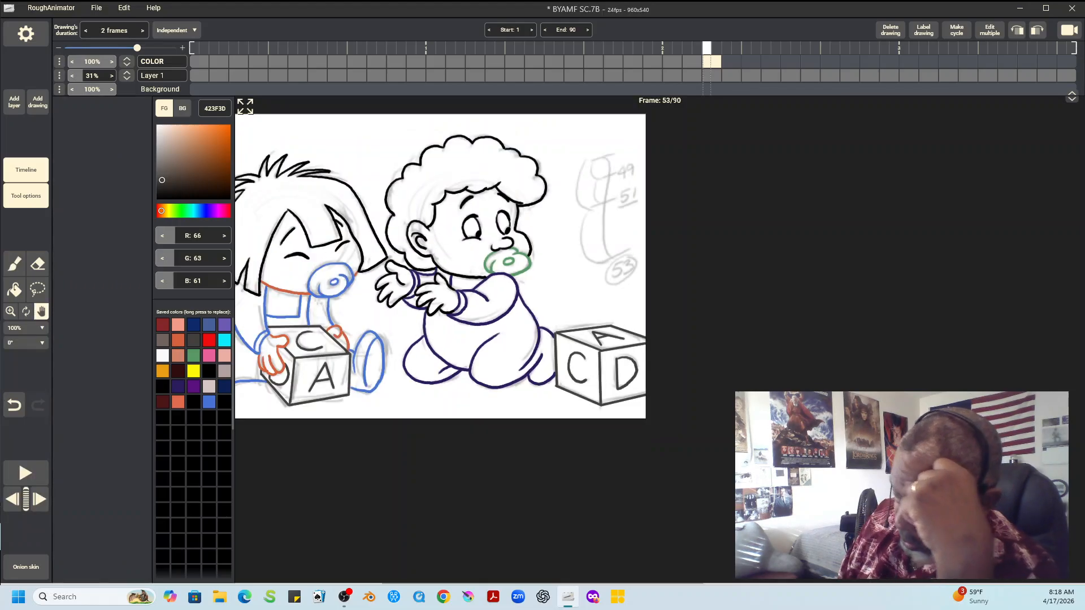
drag(440, 265, 573, 251)
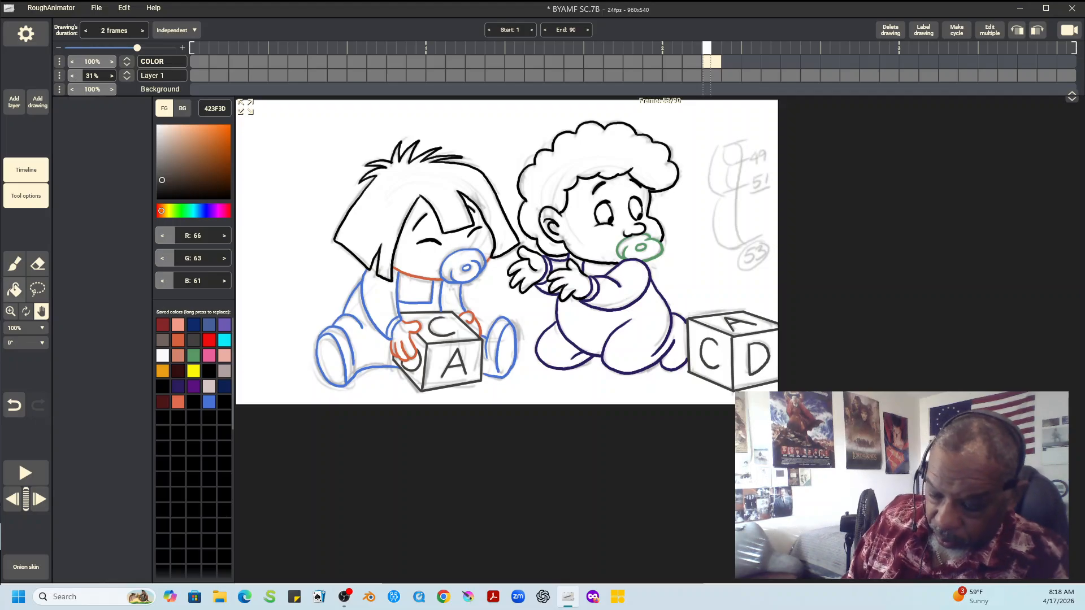
click(14, 290)
click(209, 371)
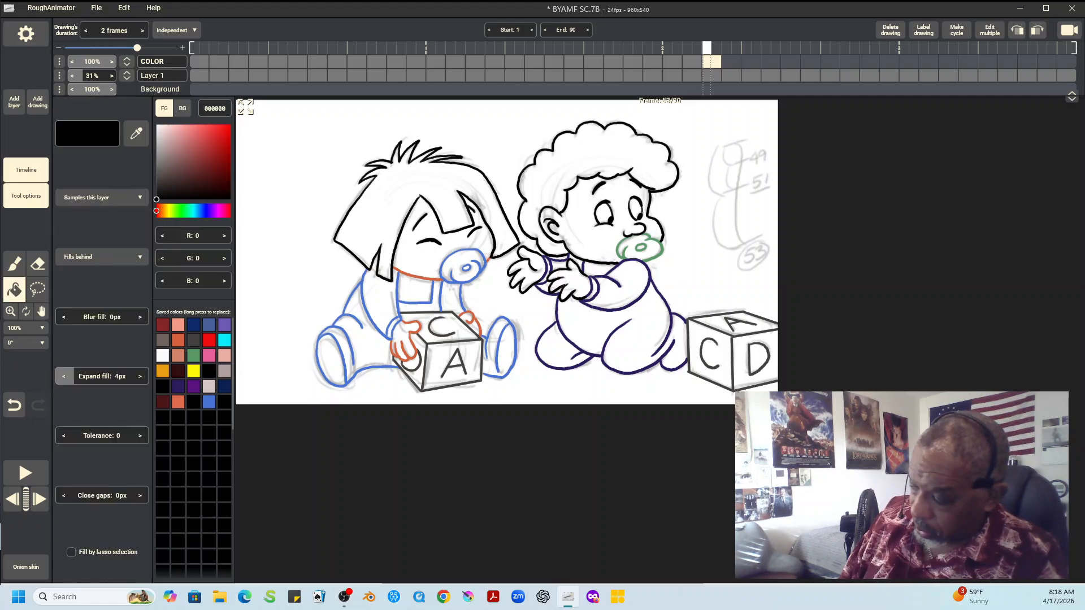
click(367, 221)
click(599, 147)
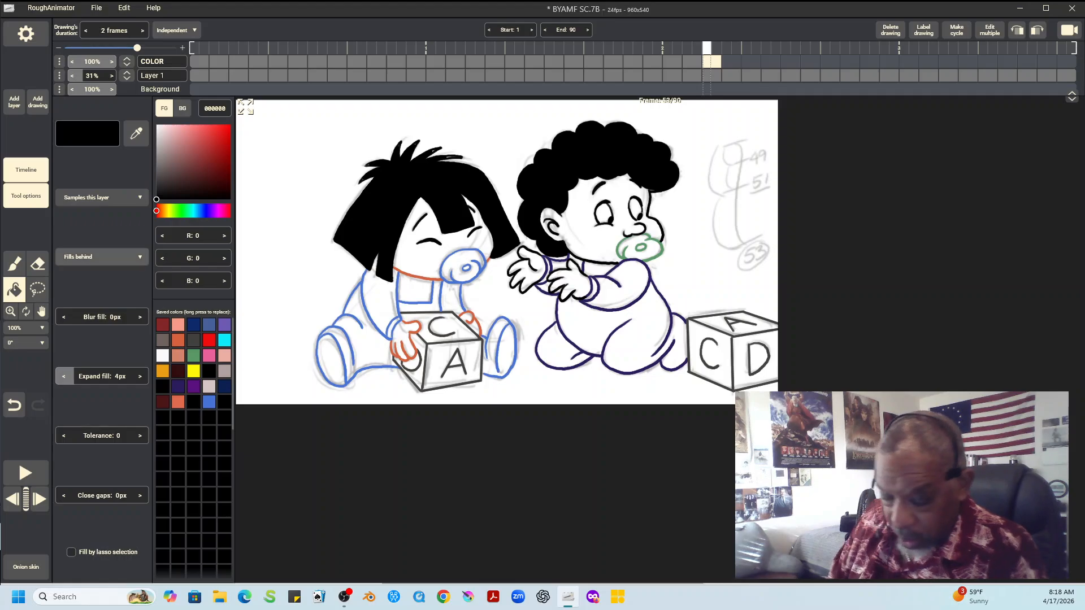
Set the brush to draw behind existing lines and fill the left child's face and both hands with salmon F79C87
key(b)
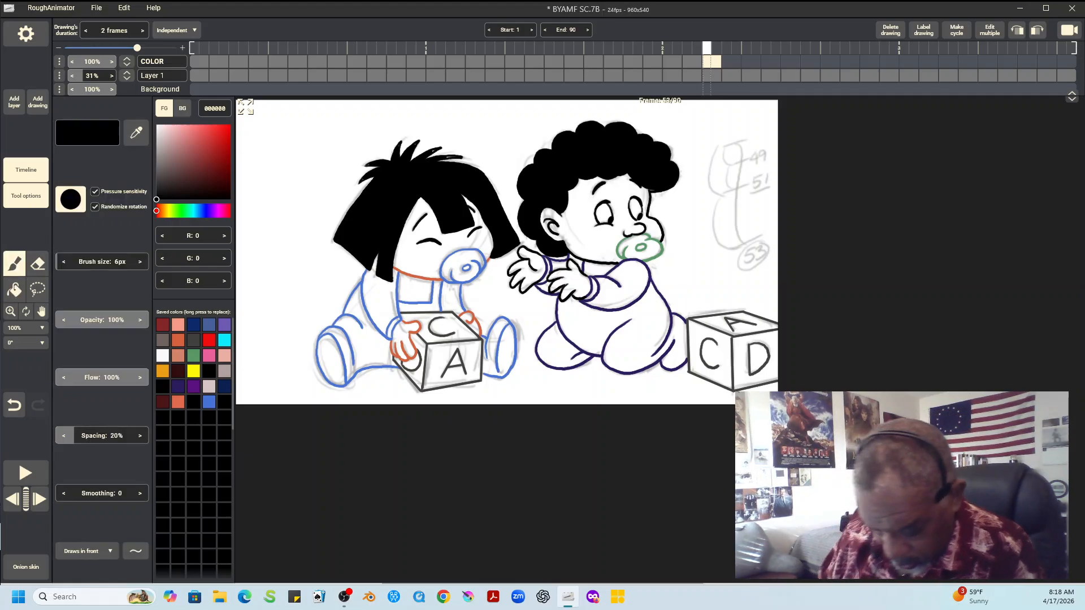
click(87, 551)
click(84, 508)
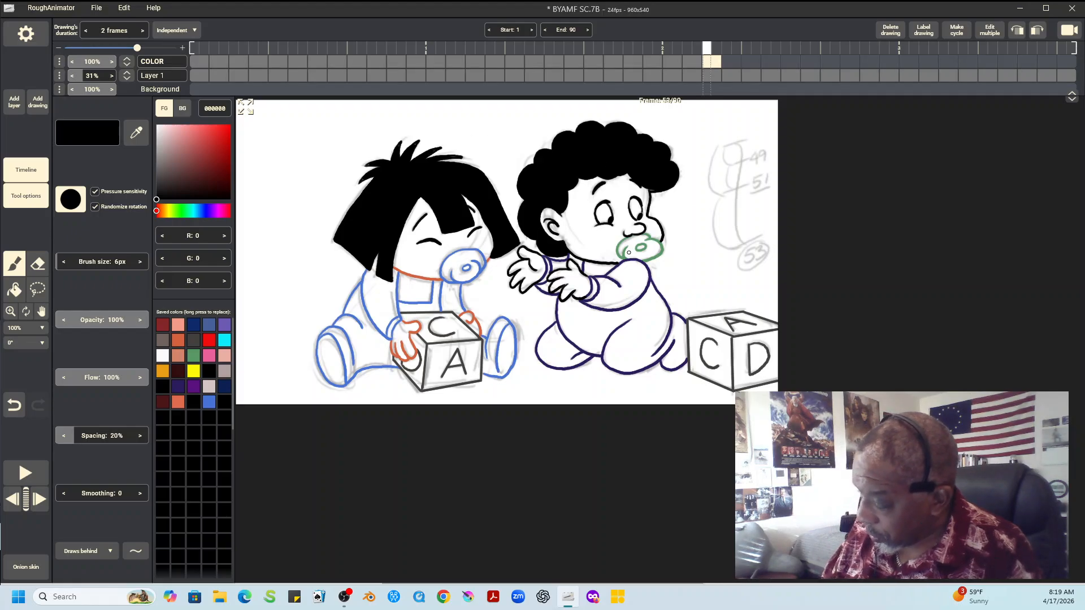
click(177, 324)
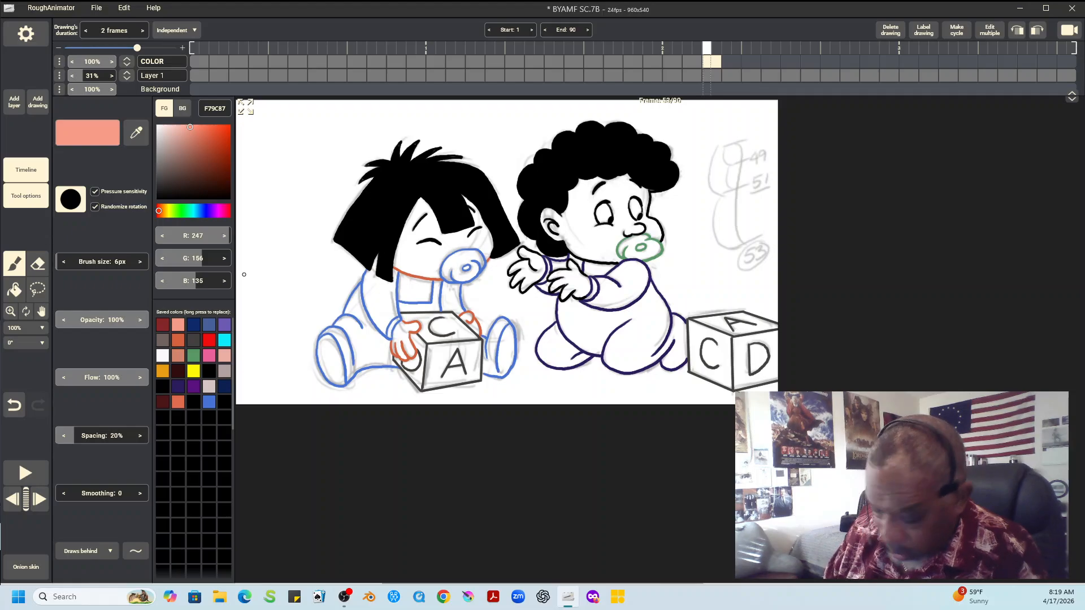
click(15, 289)
click(435, 237)
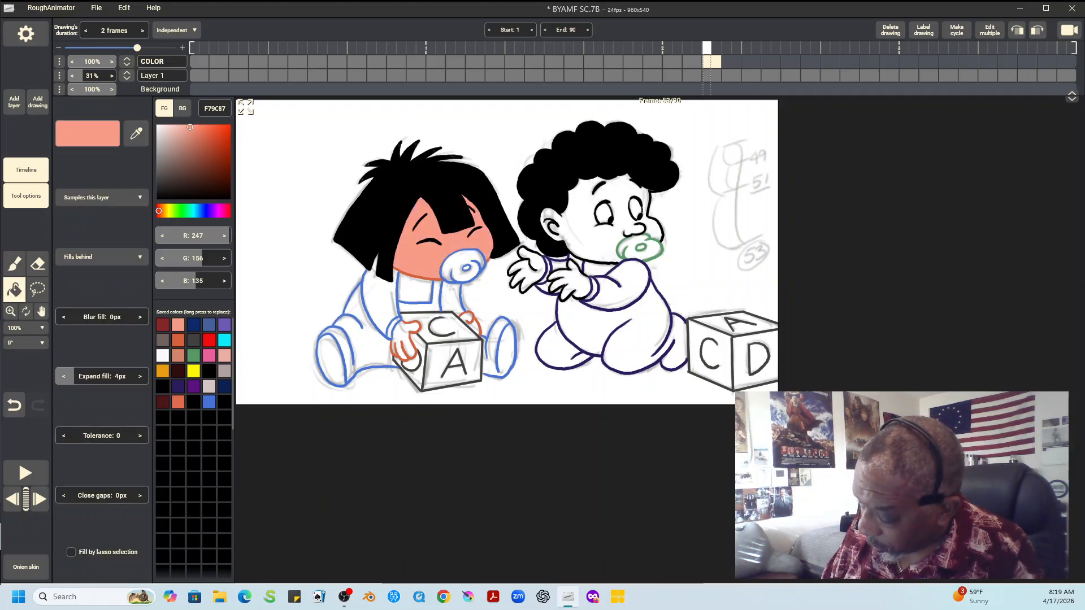
click(405, 344)
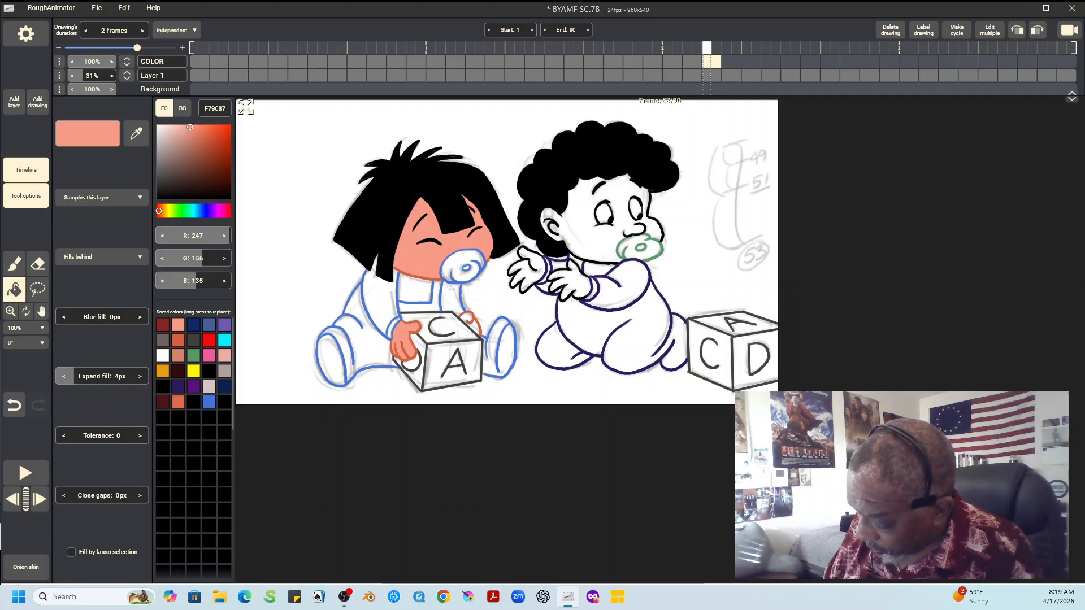
click(469, 323)
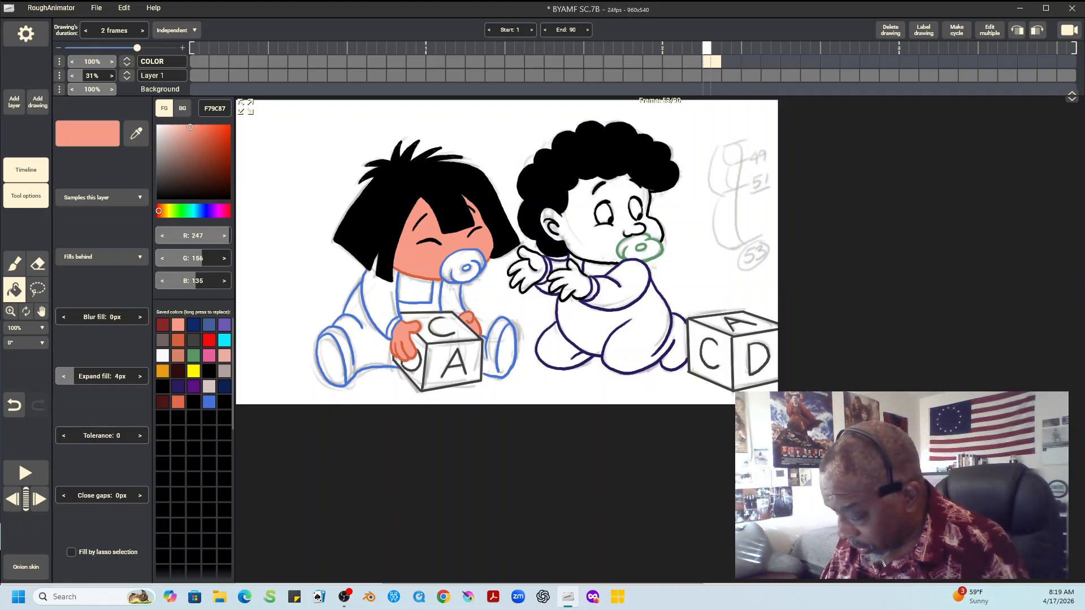
Fill the left child's pacifier, shirt front and both sleeves with cyan 0AEBF9
click(224, 340)
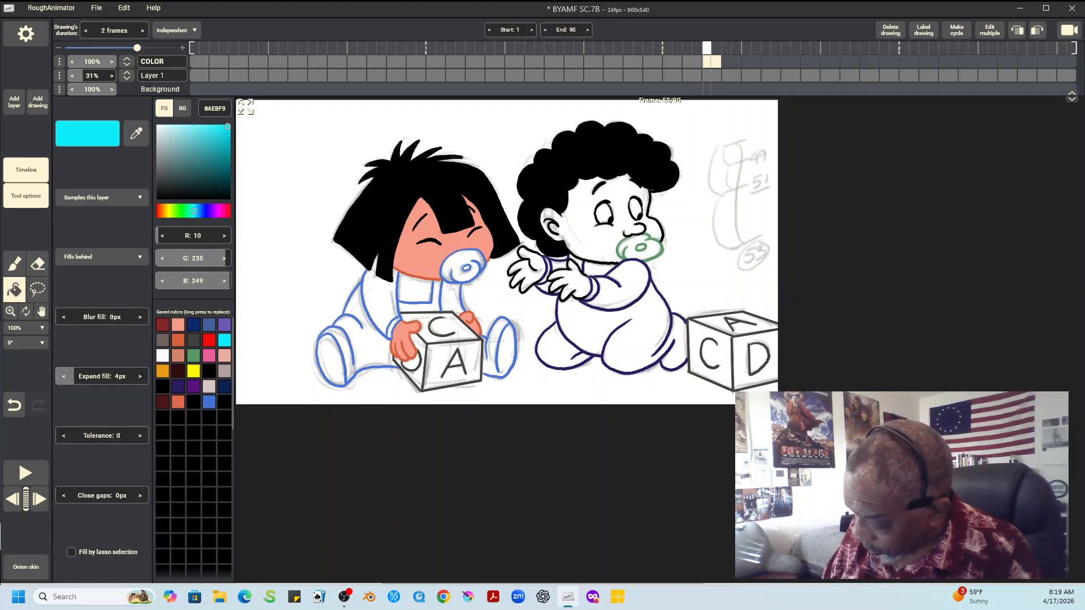
click(455, 267)
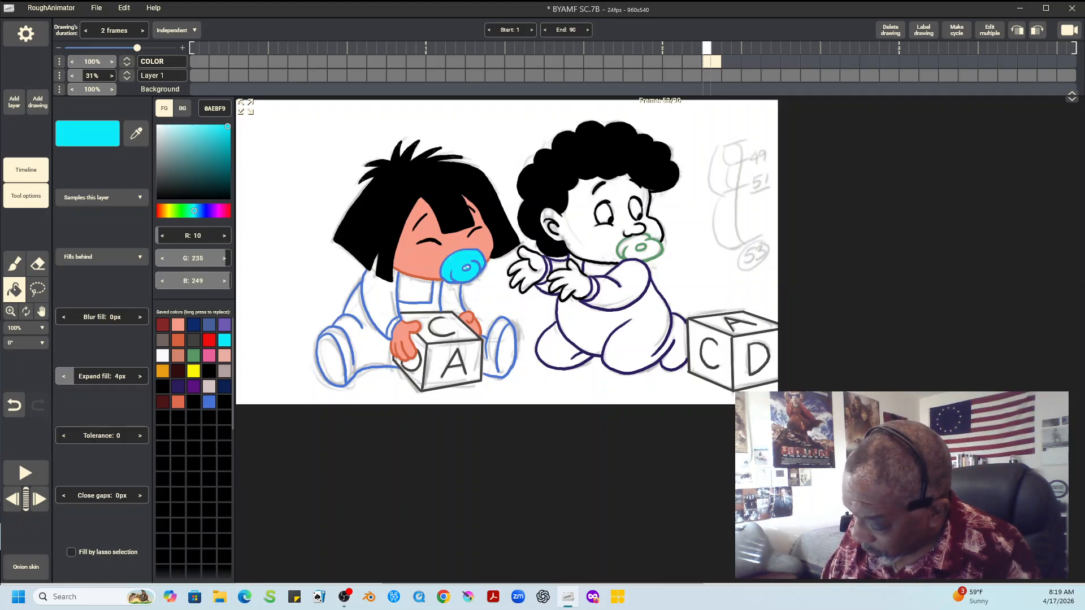
click(416, 288)
click(378, 300)
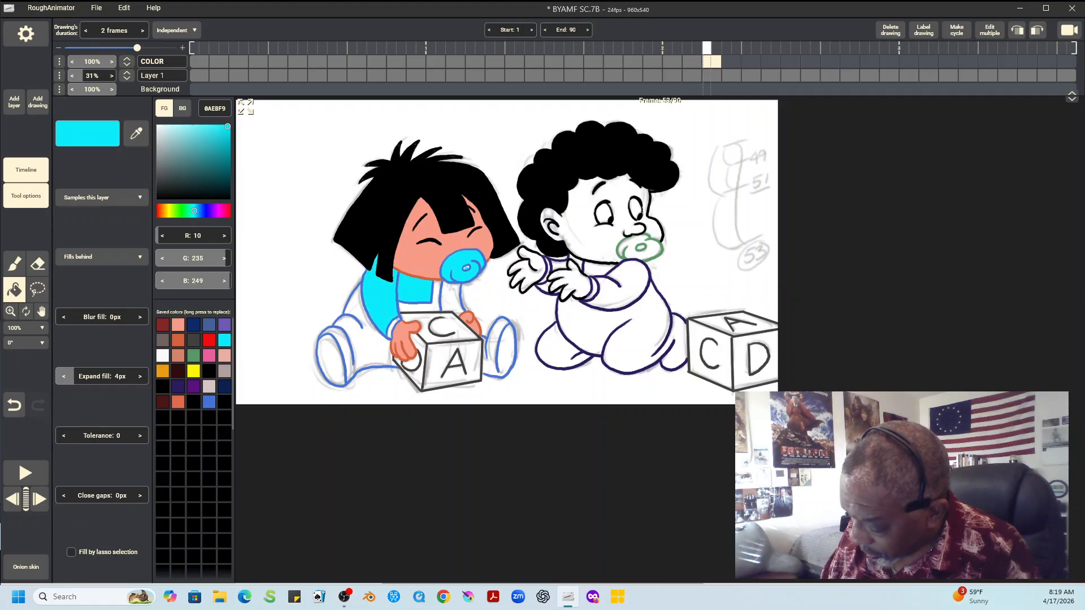
click(451, 298)
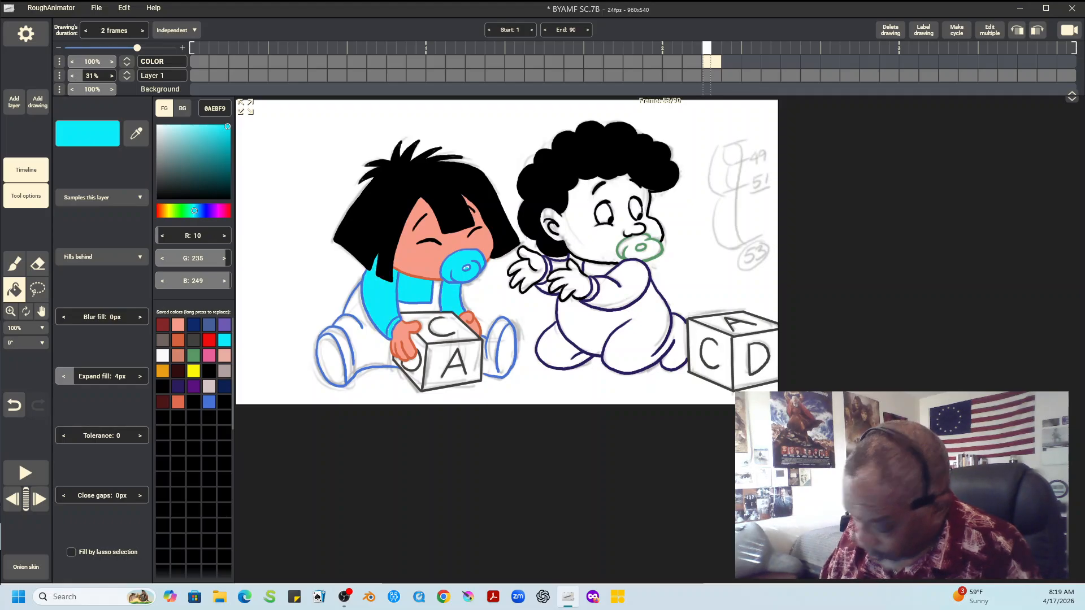
Fill the left child's overalls, legs and both feet with blue 496199
key(b)
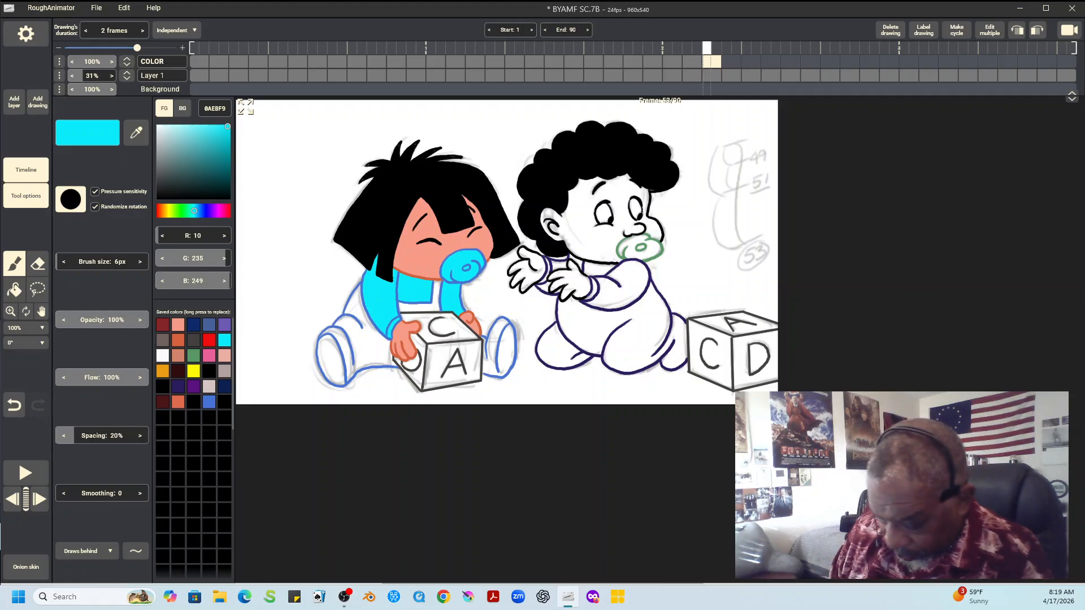
click(209, 325)
click(14, 290)
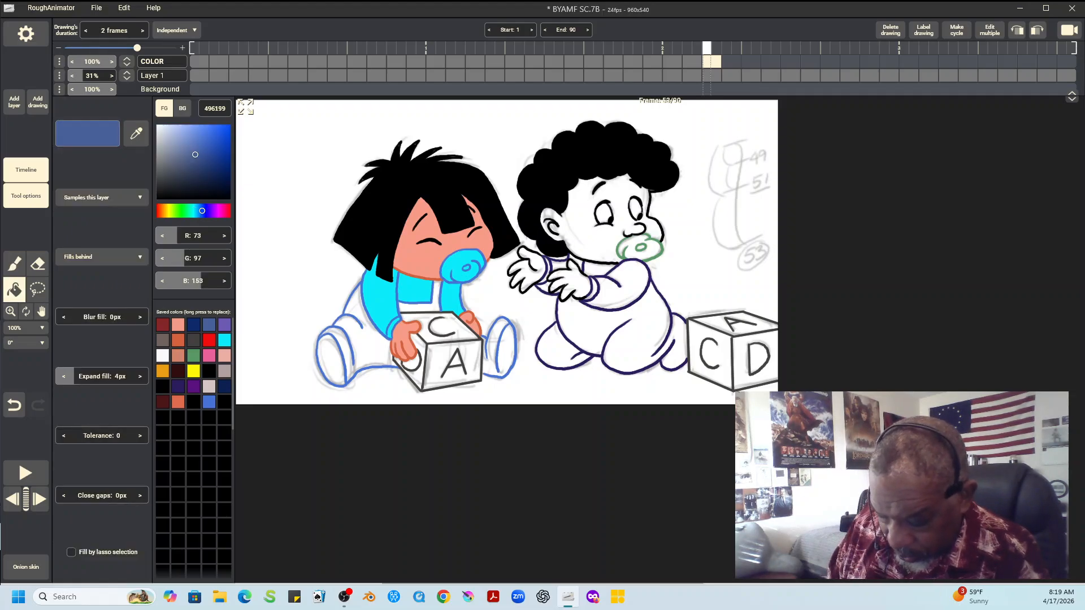
click(421, 296)
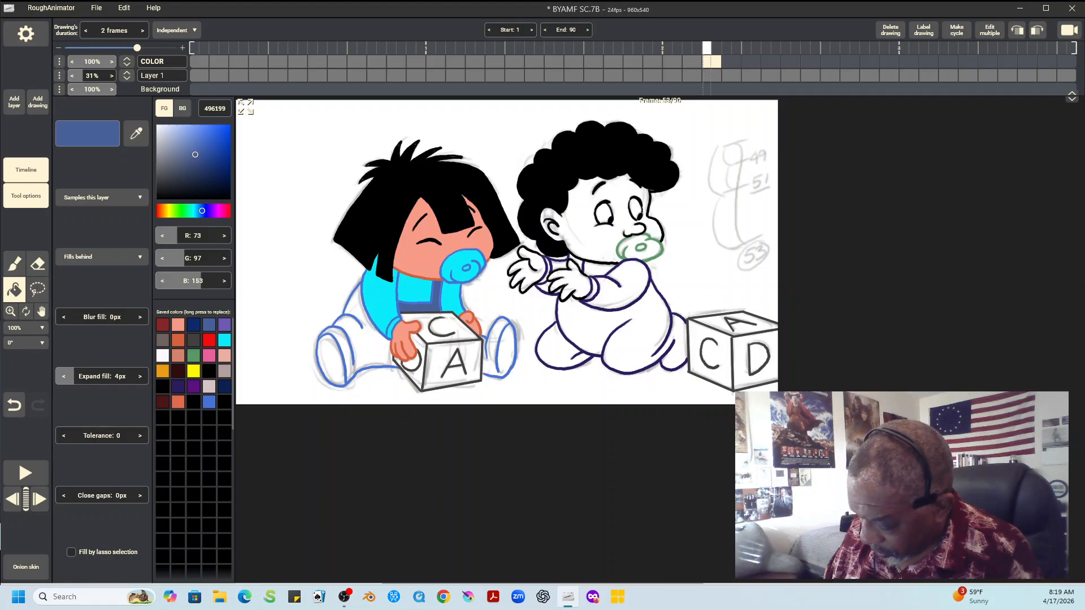
click(361, 339)
click(332, 365)
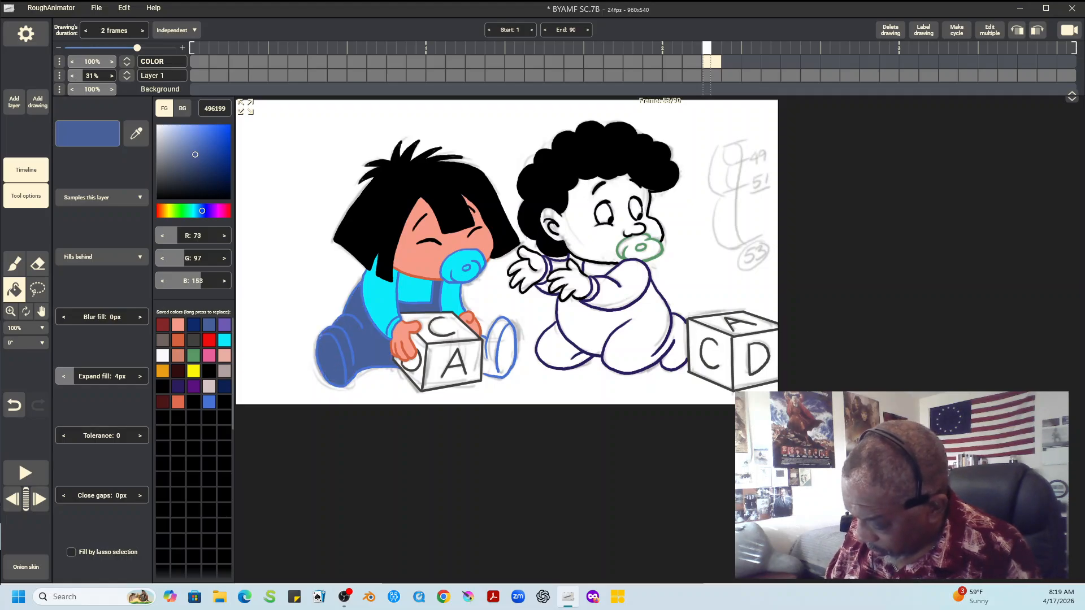
click(500, 348)
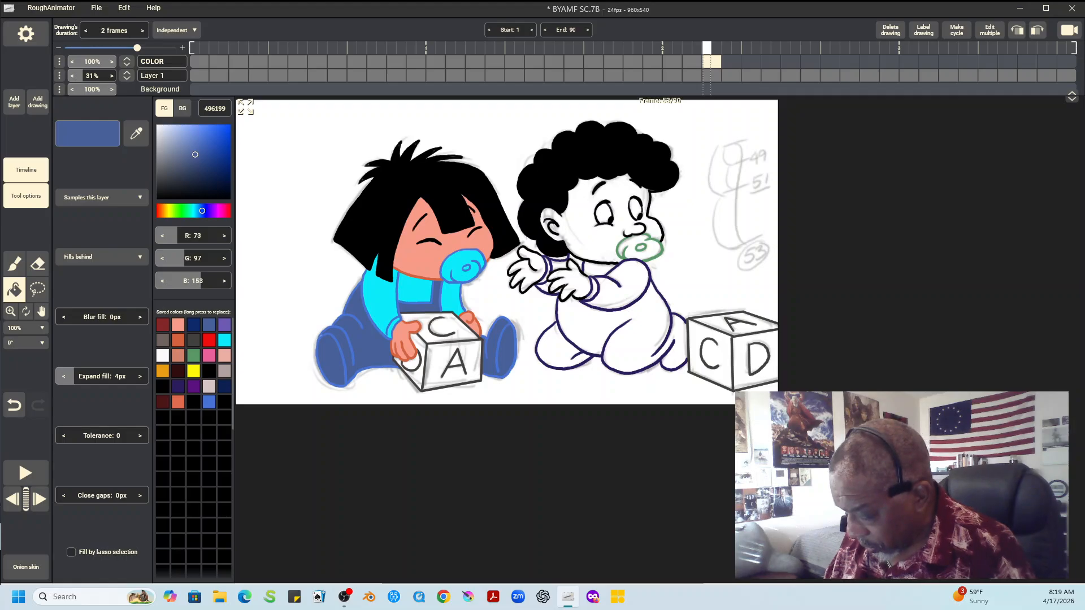
Check the block's colors in the previous drawing and fill the narrow C side of the left child's block with red EF0E0E
key(Left)
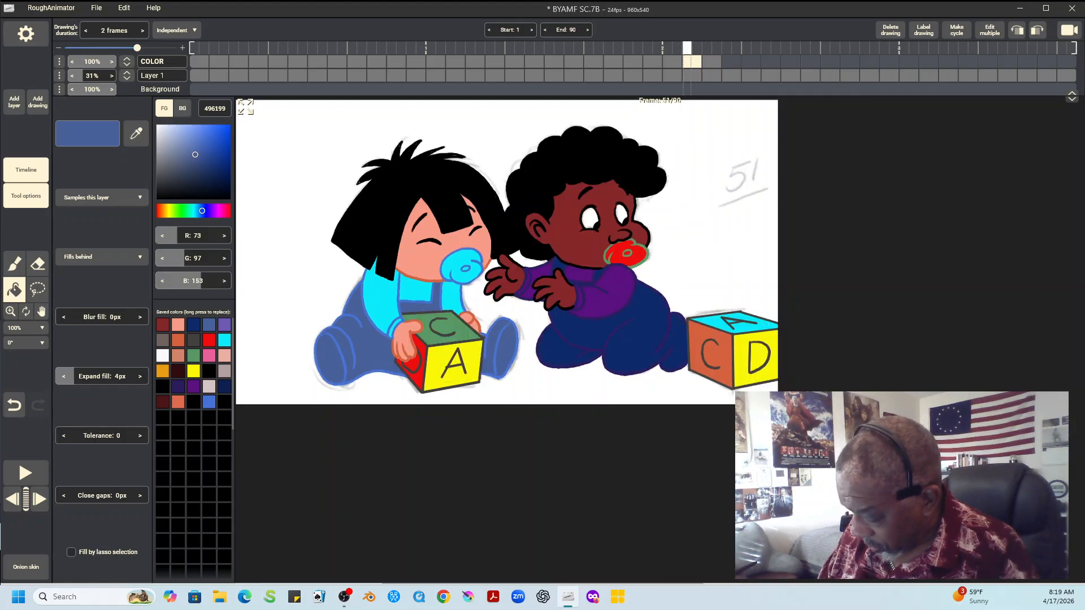
key(Right)
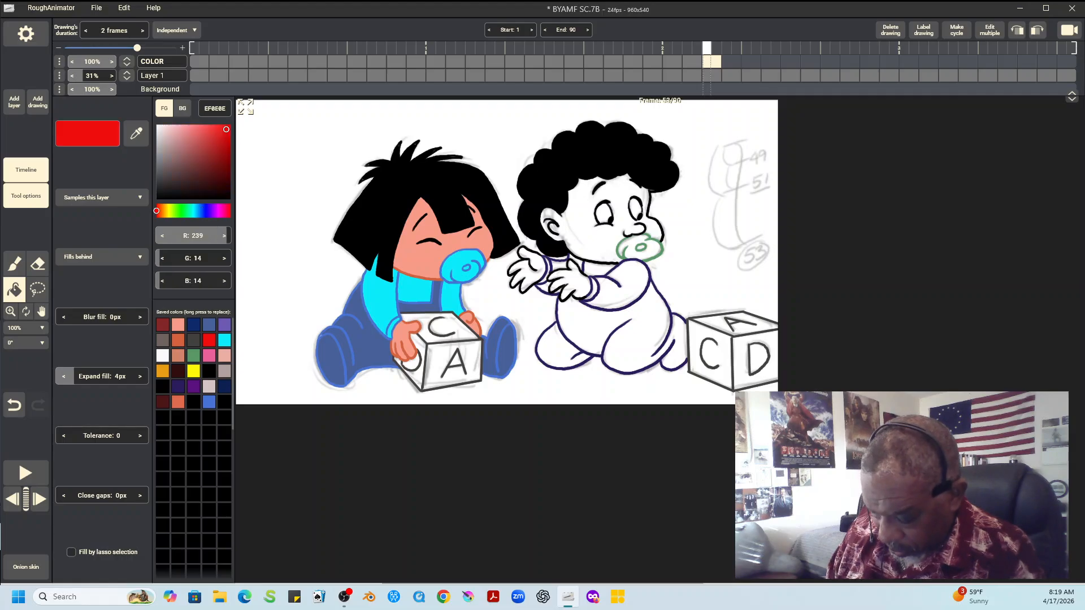
click(415, 345)
click(410, 362)
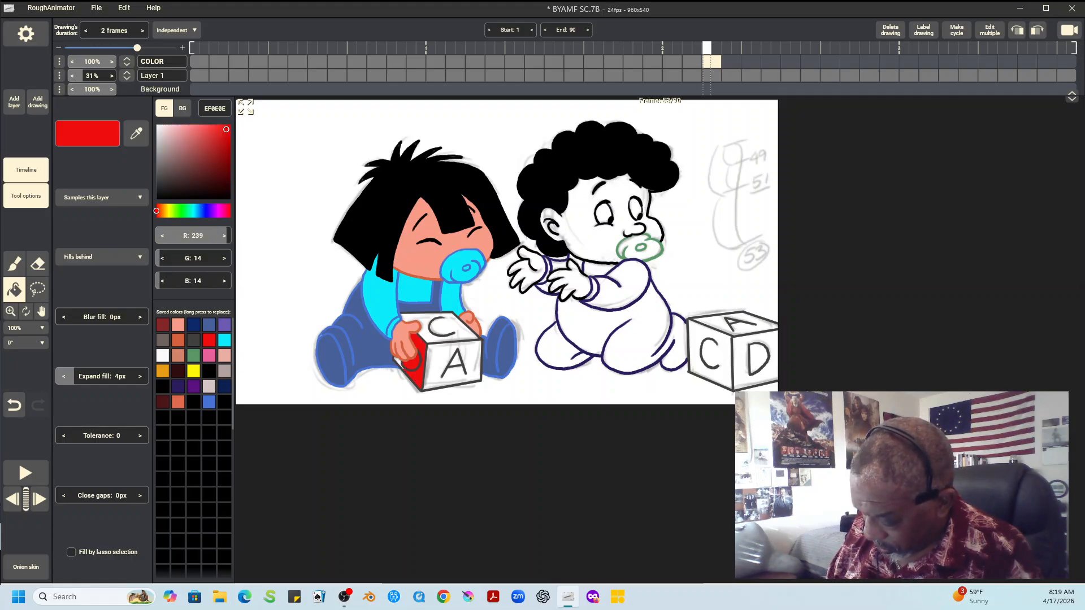
click(398, 362)
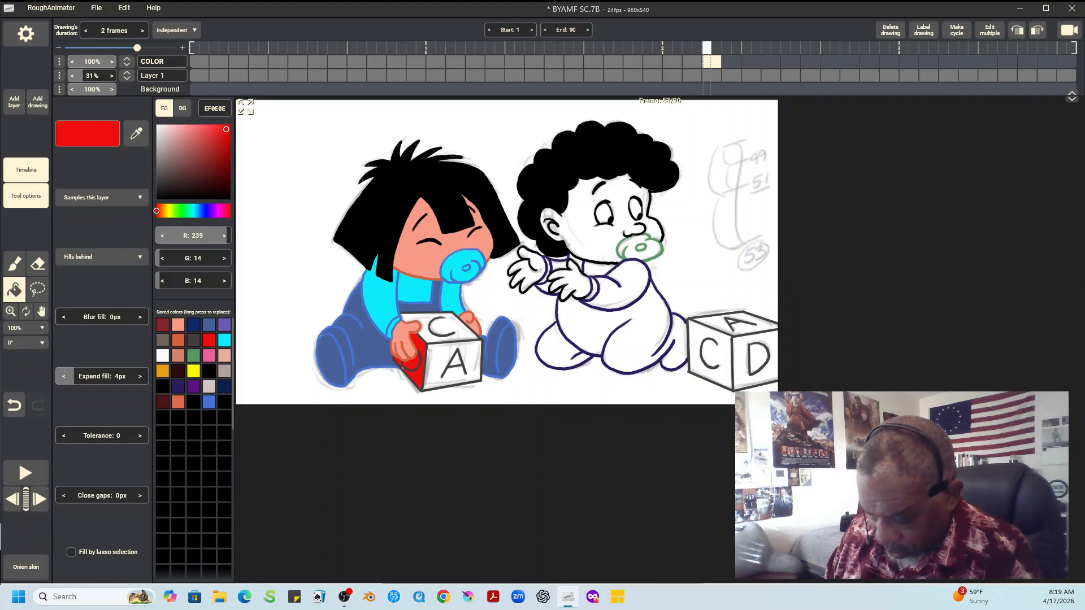
Fill the A face of the left child's block with yellow F9F708 and its top face with green 589966
key(b)
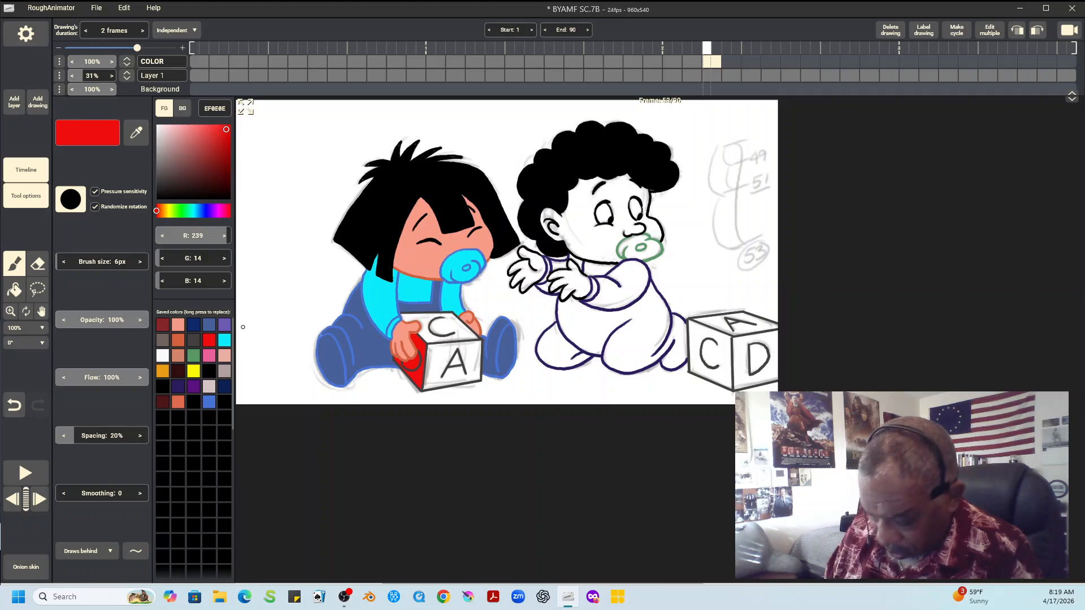
click(193, 371)
click(14, 289)
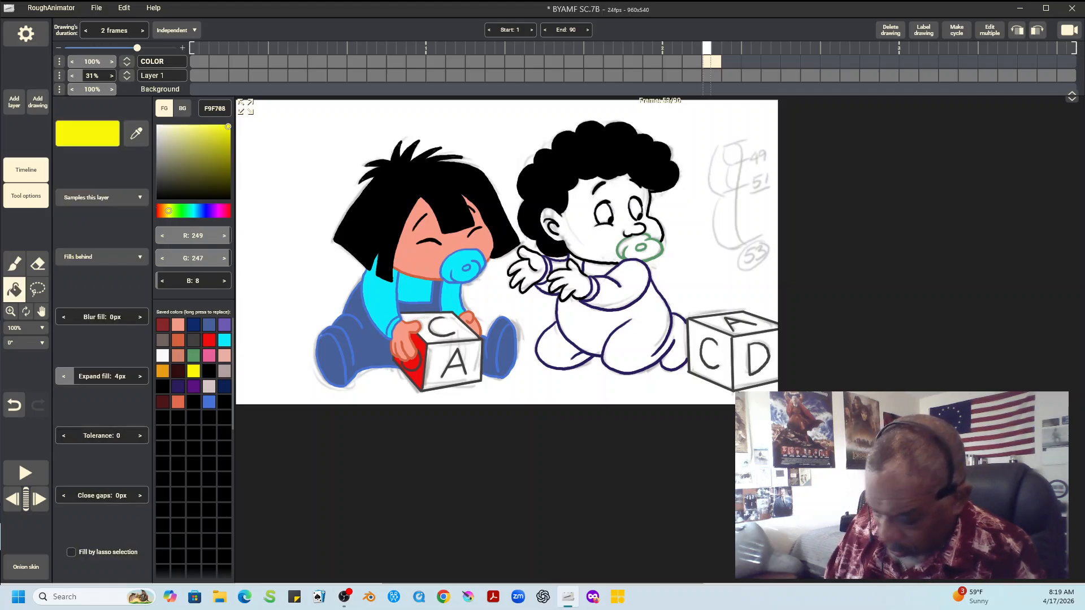
click(452, 370)
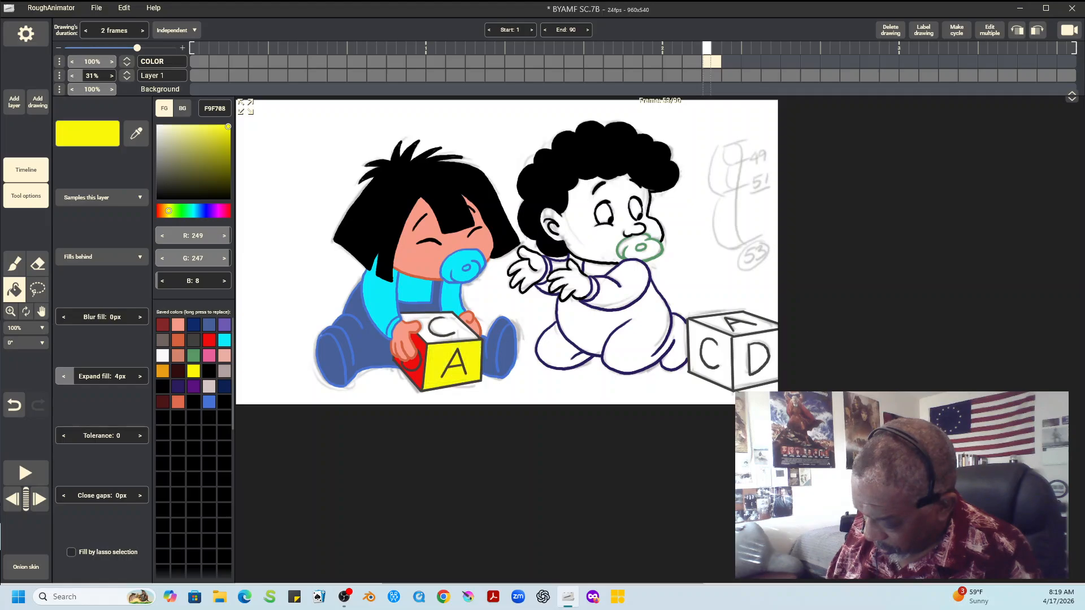
click(193, 356)
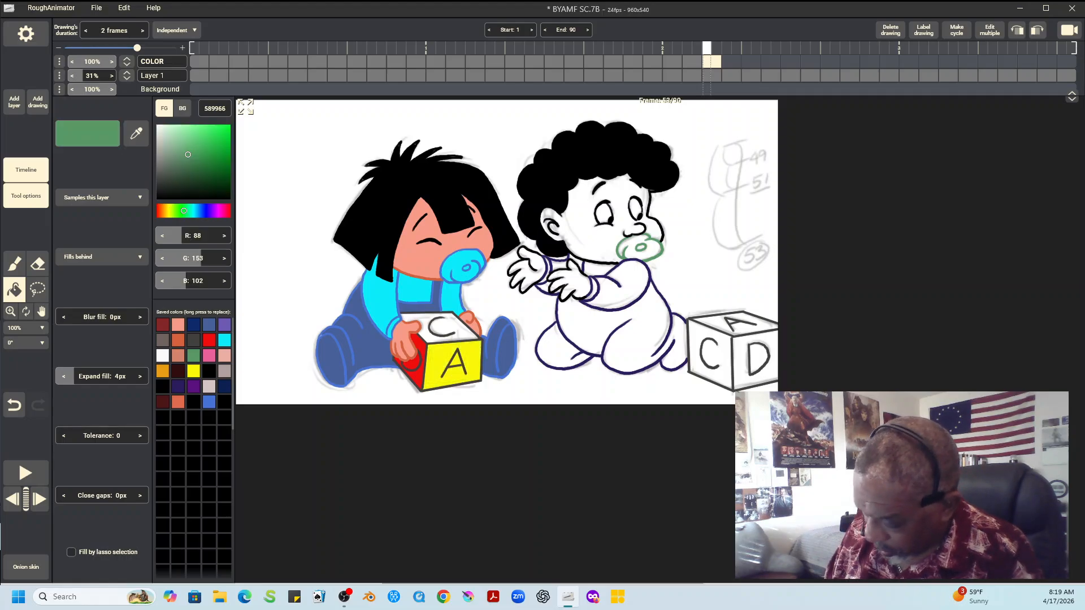
click(441, 326)
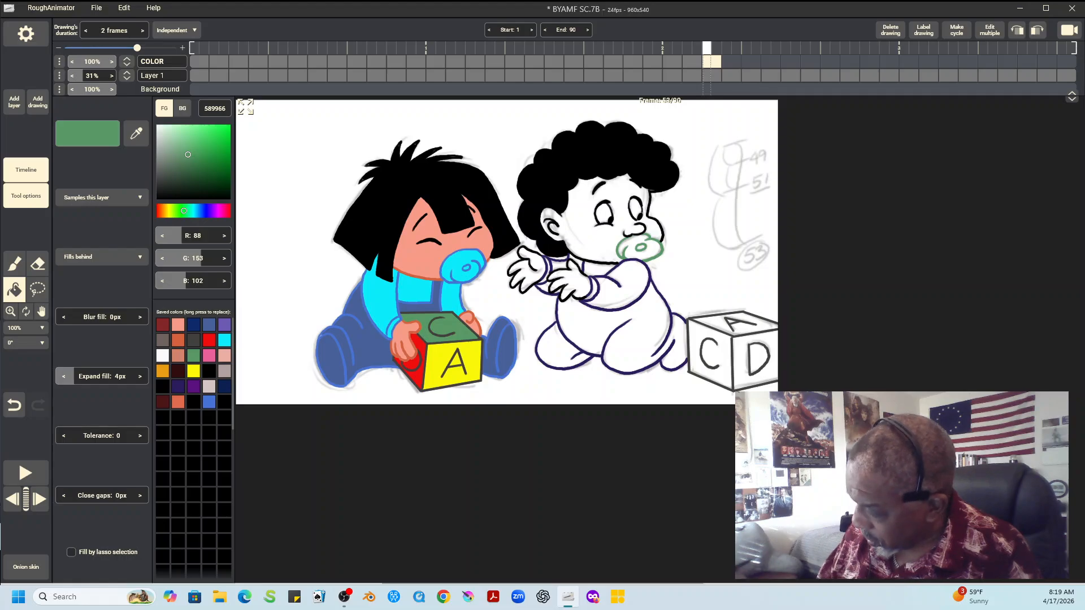
Check the right child's colors in the previous drawing and fill the child's face and both hands with dark red 852727
key(Left)
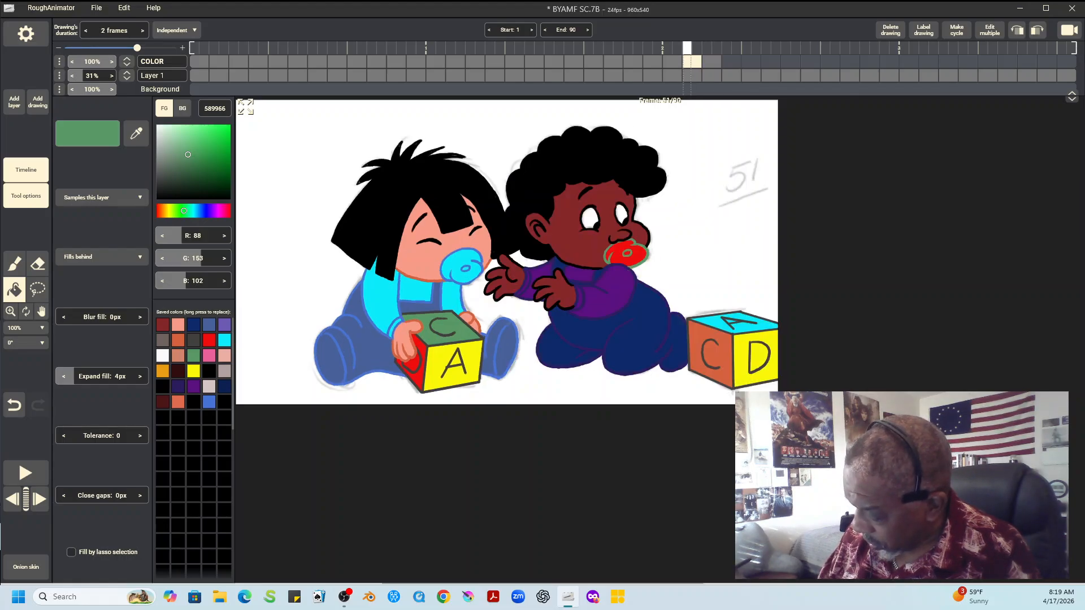
key(Right)
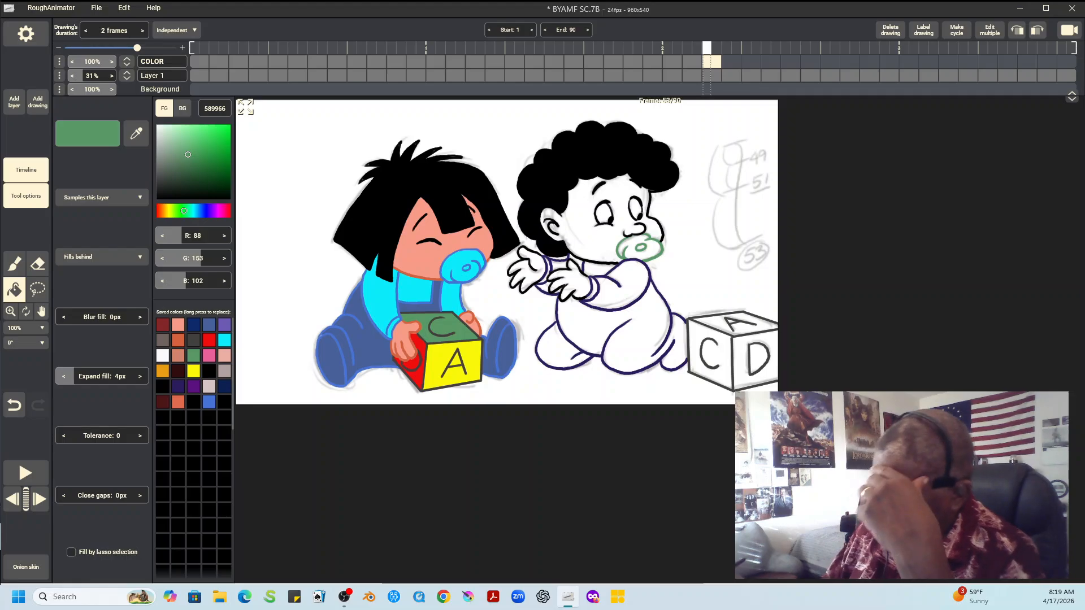
click(162, 325)
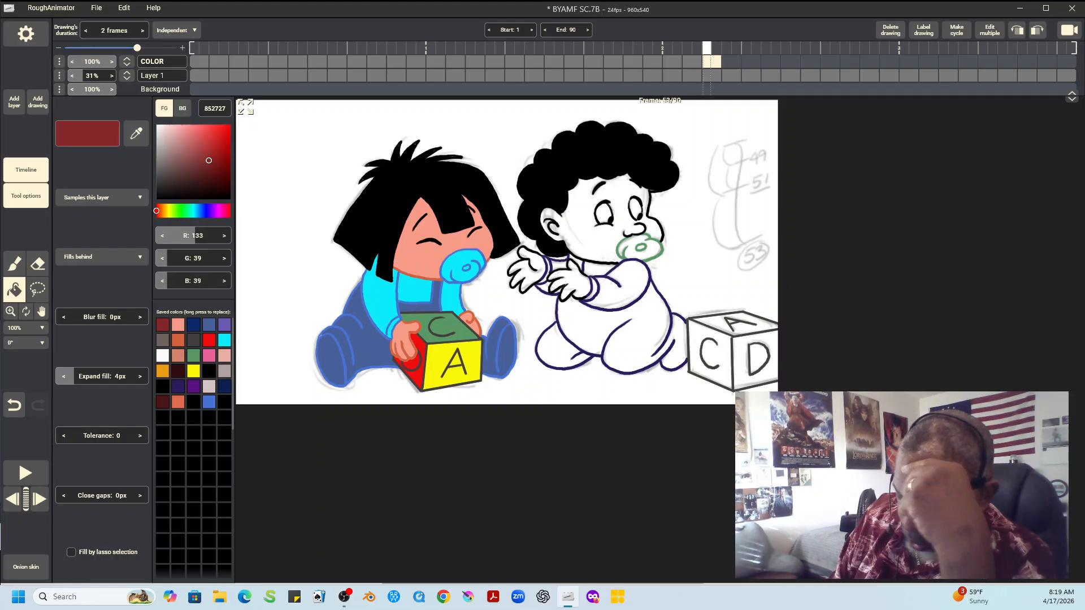
click(586, 239)
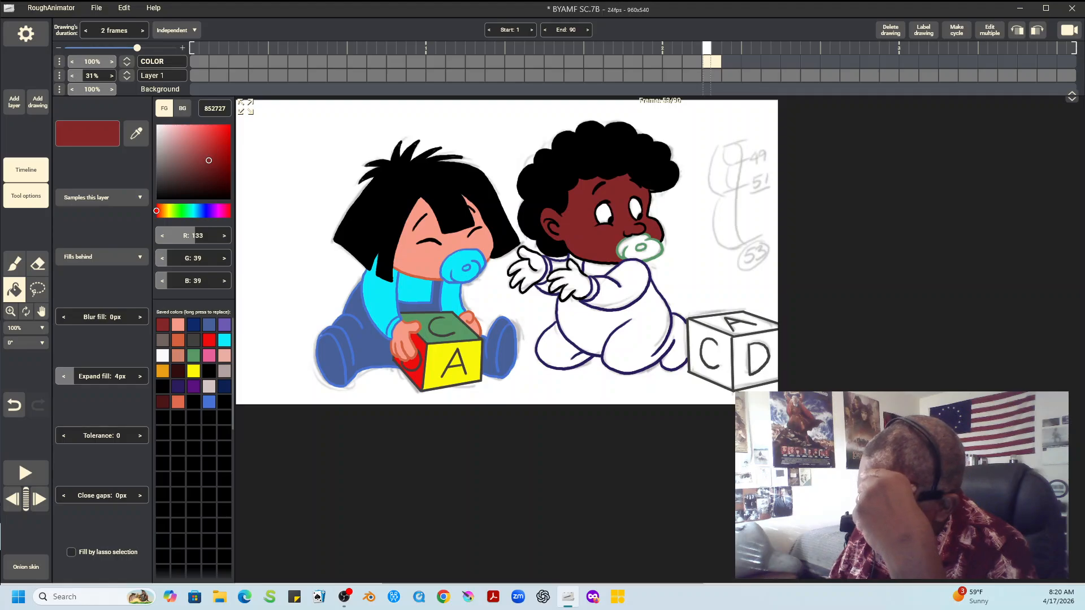
click(568, 281)
click(526, 269)
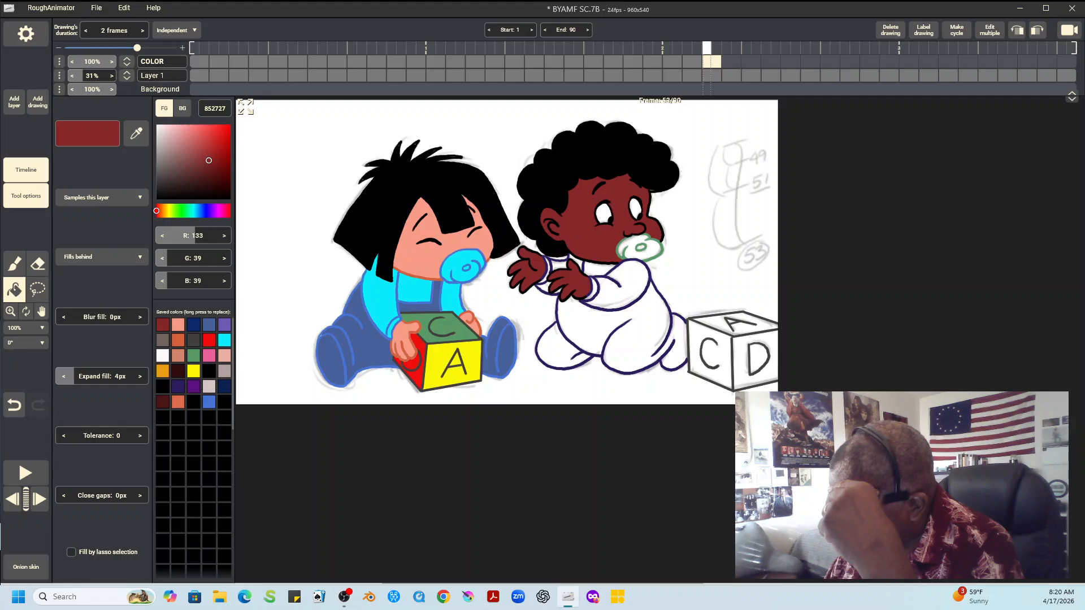
click(14, 264)
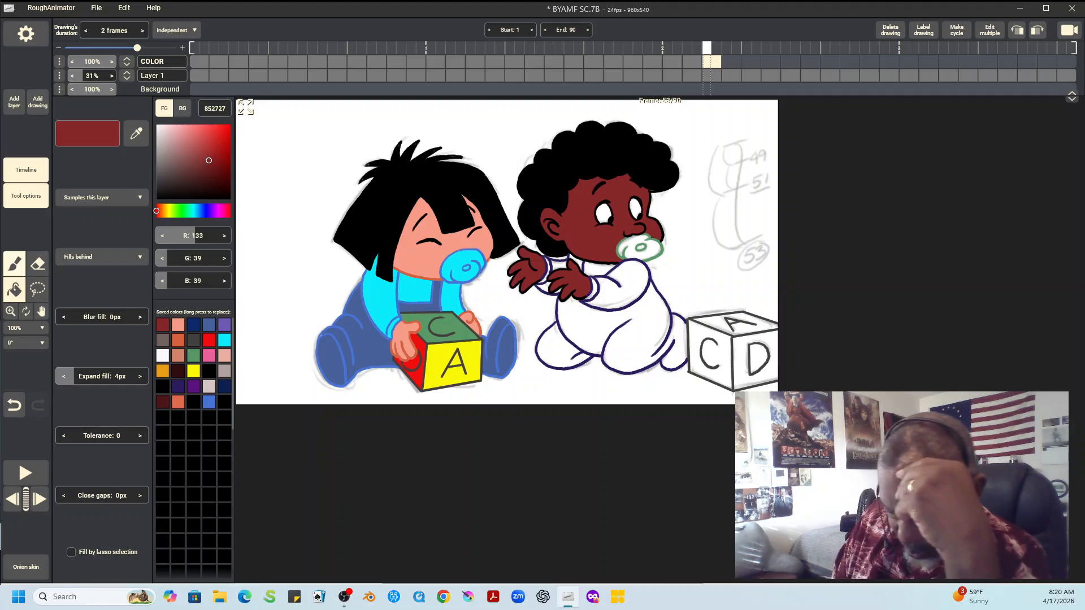
Fill the right child's pacifier with red EF0E0E
alt+click(651, 190)
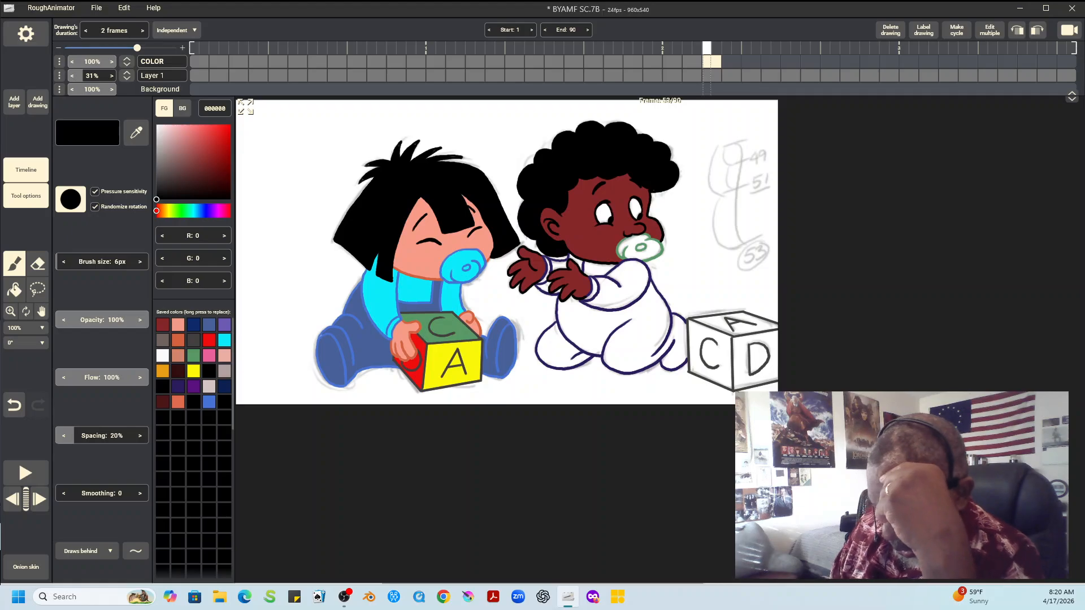
alt+click(442, 280)
click(14, 290)
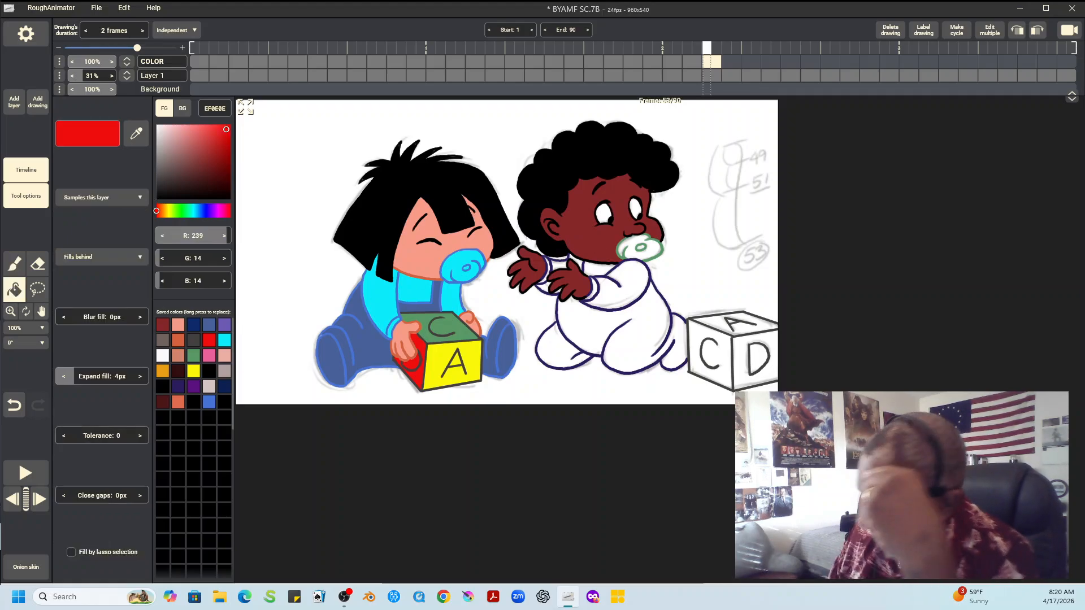
click(639, 248)
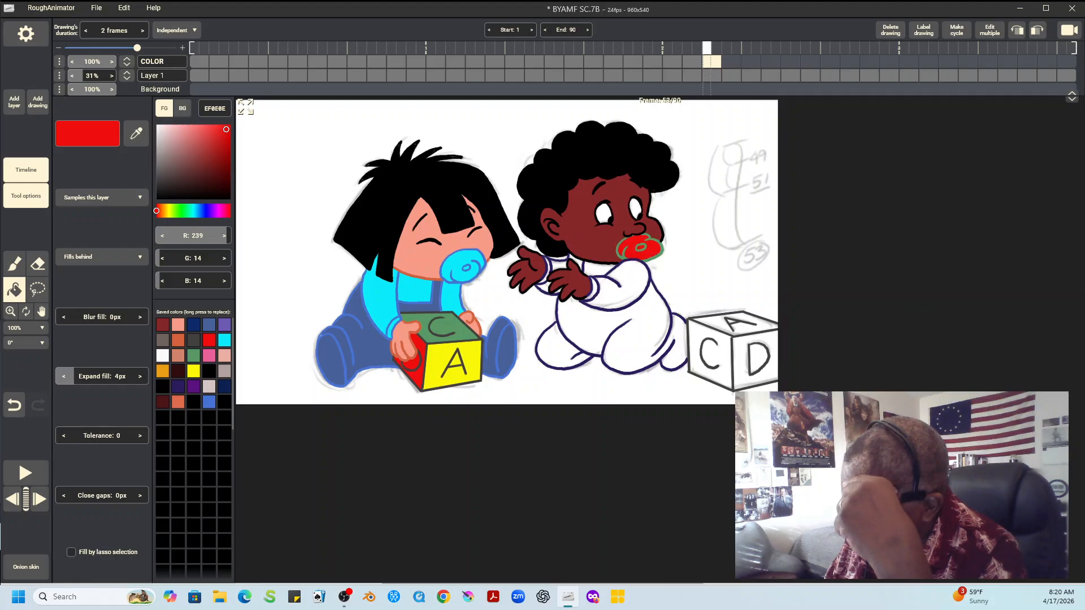
Check the right child's clothing colors in the previous drawing and fill the shirt collar and both sleeves with purple 5A117F
key(Left)
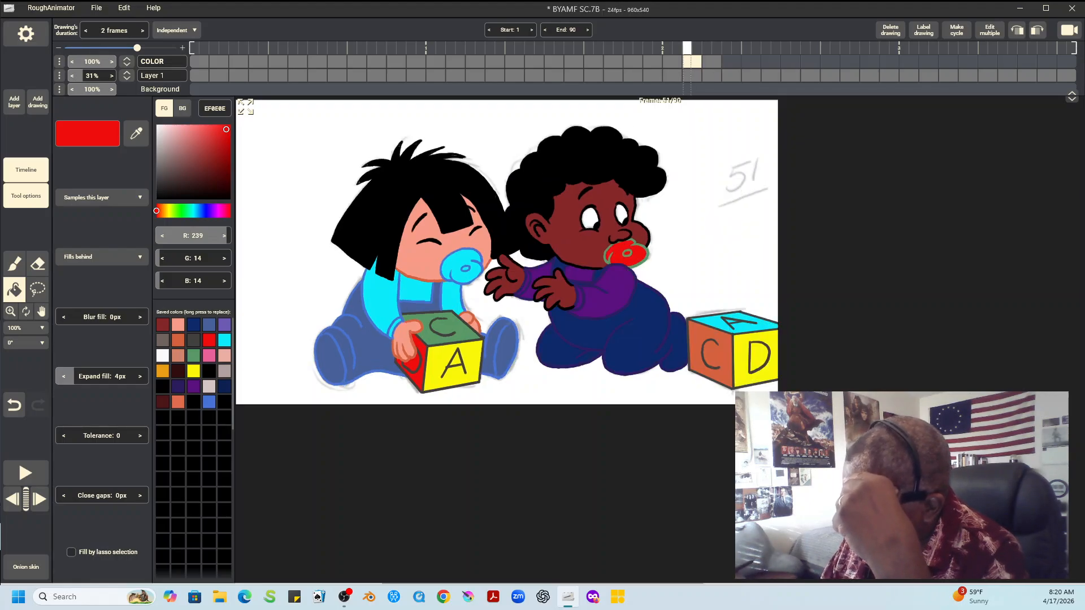
key(Right)
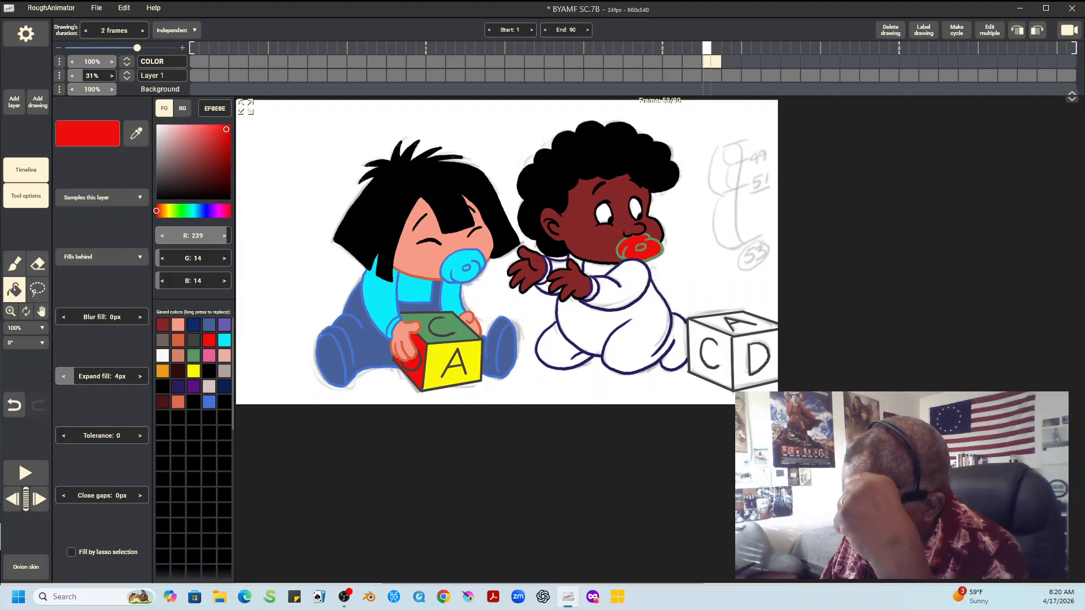
key(Left)
key(Right)
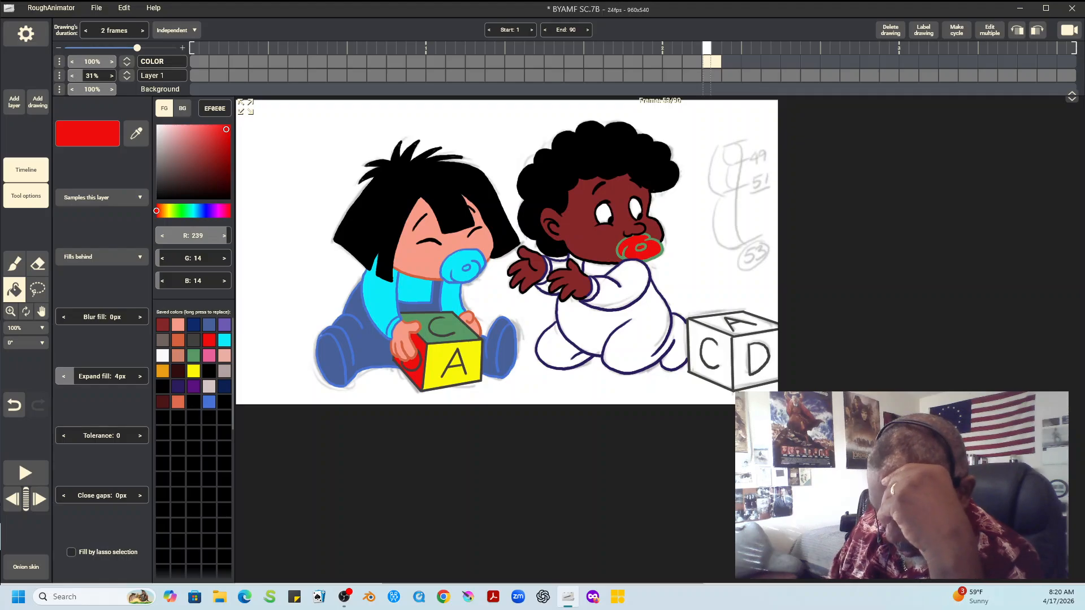
click(178, 387)
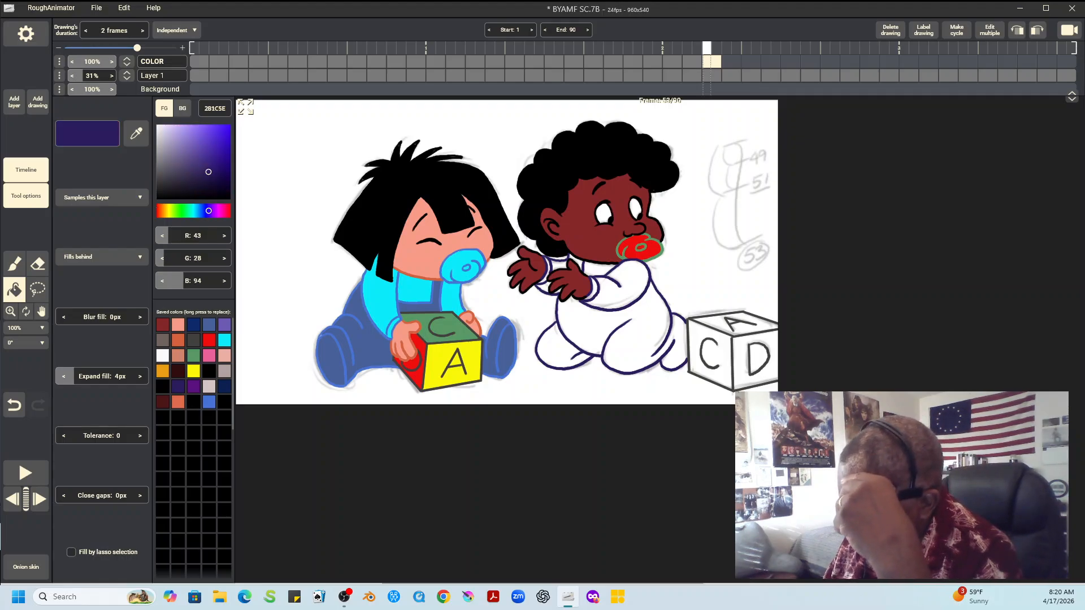
key(b)
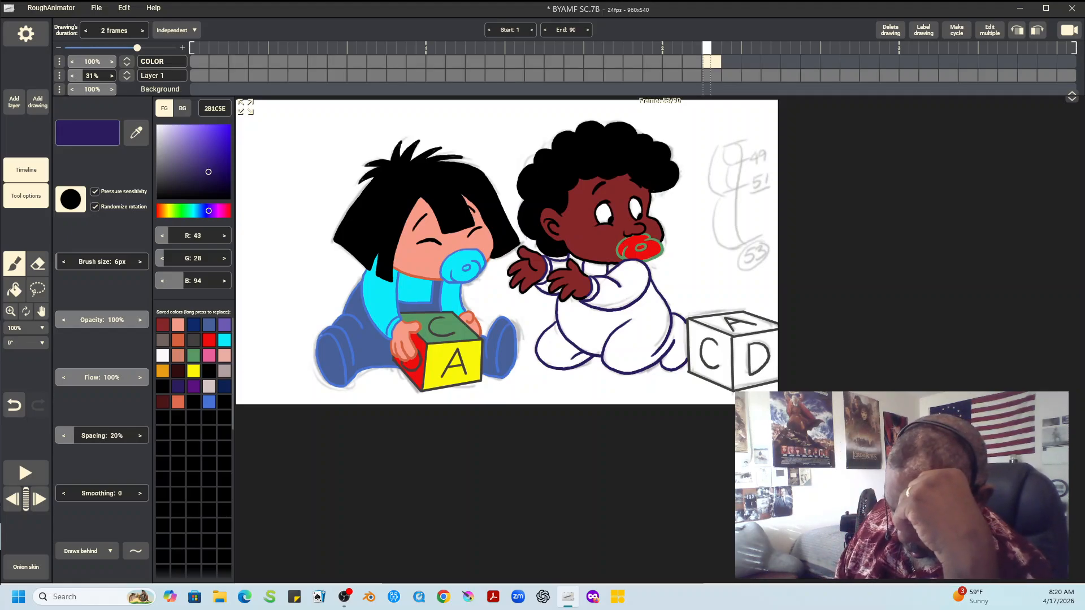
click(194, 387)
click(14, 290)
click(595, 270)
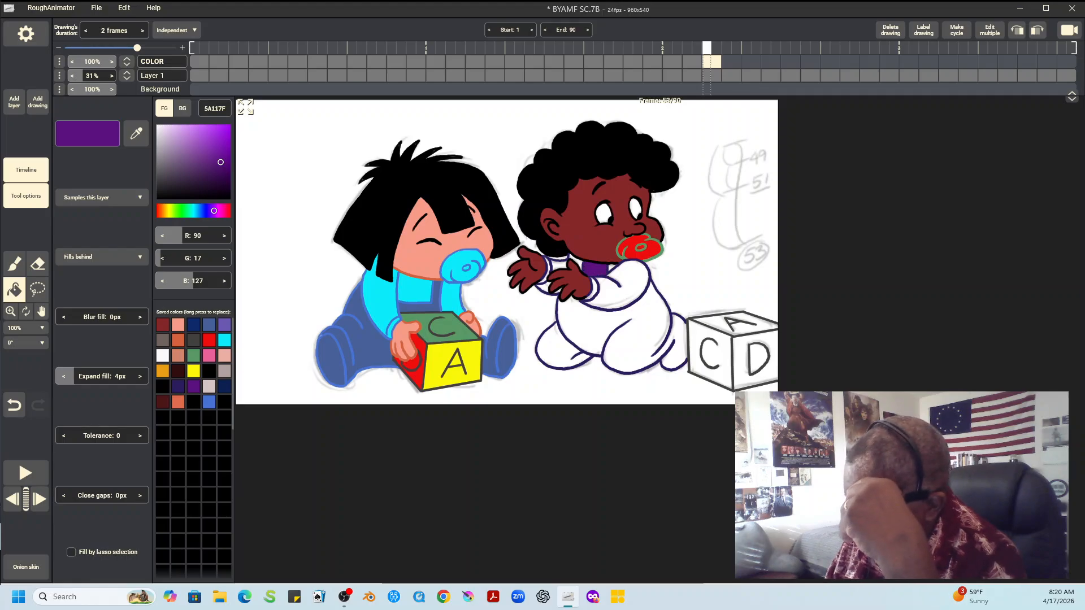
click(559, 265)
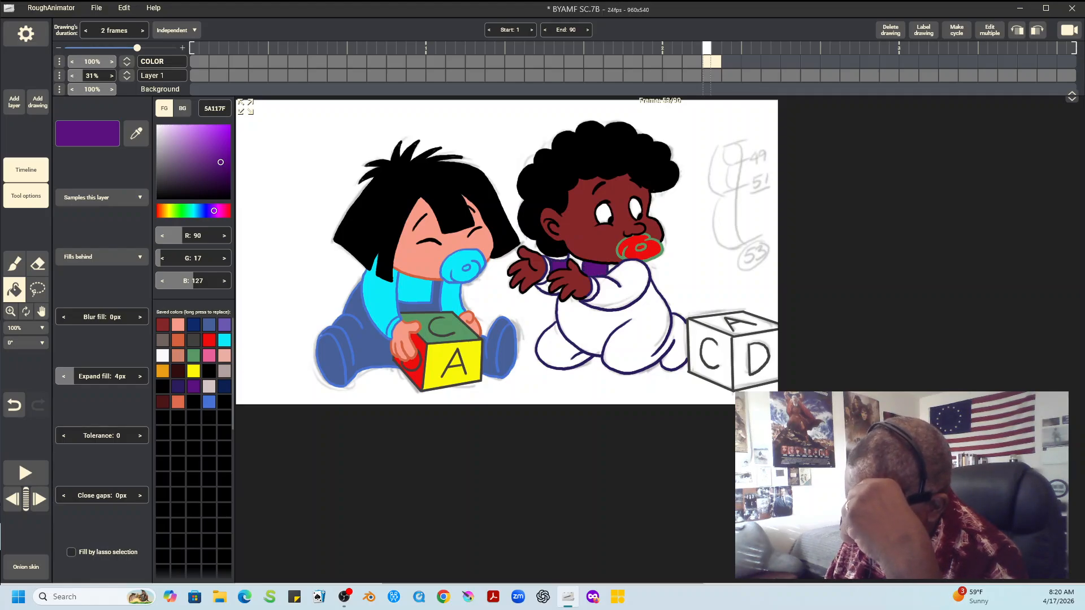
click(544, 287)
click(619, 283)
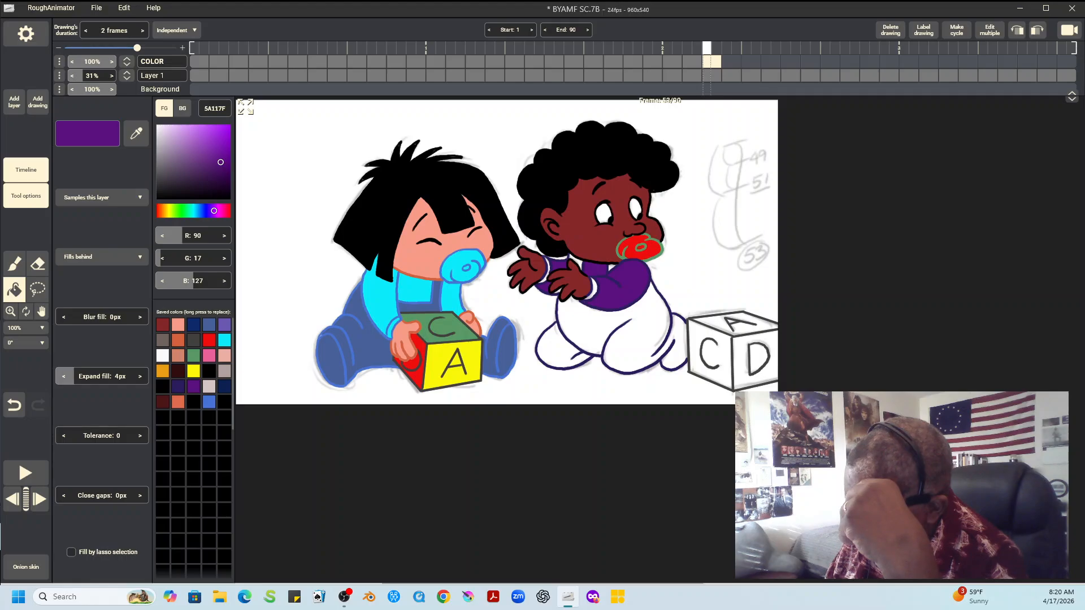
click(590, 290)
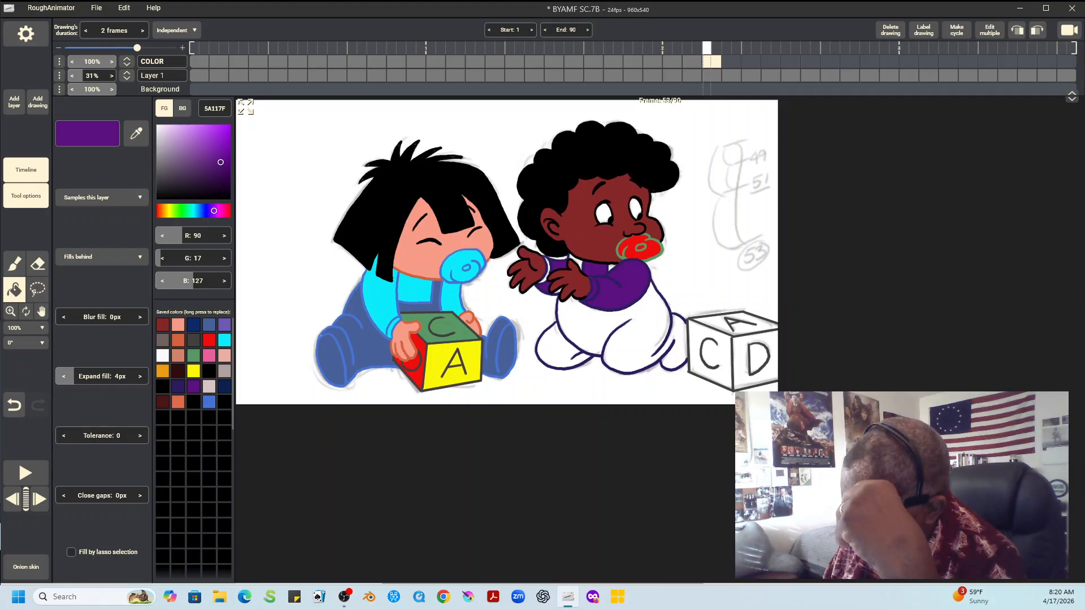
Fill the right child's overalls and legs with dark blue 0D2A6B
key(b)
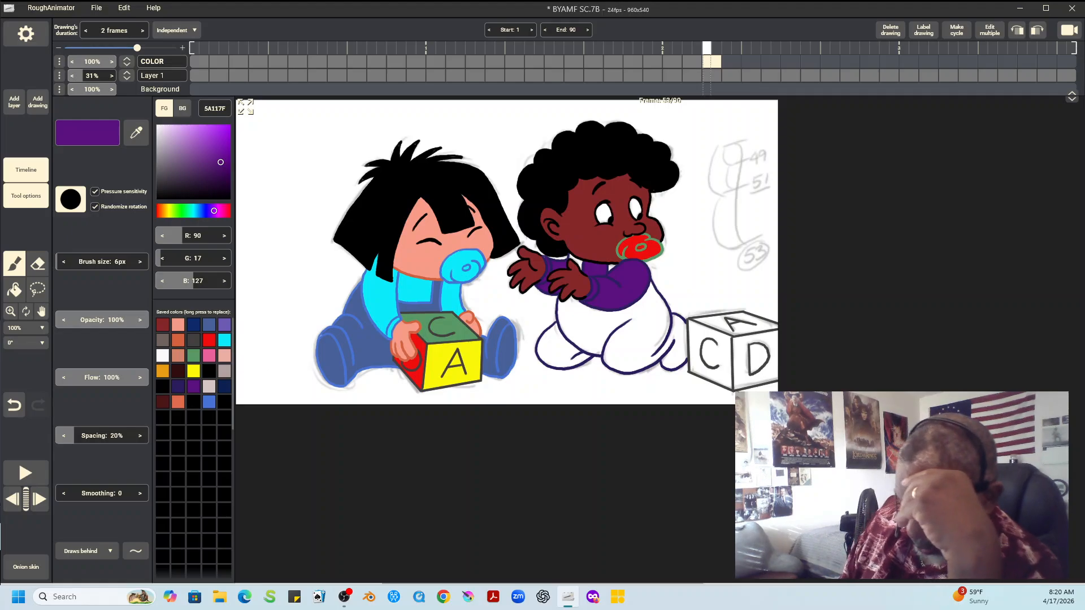
click(194, 324)
click(14, 290)
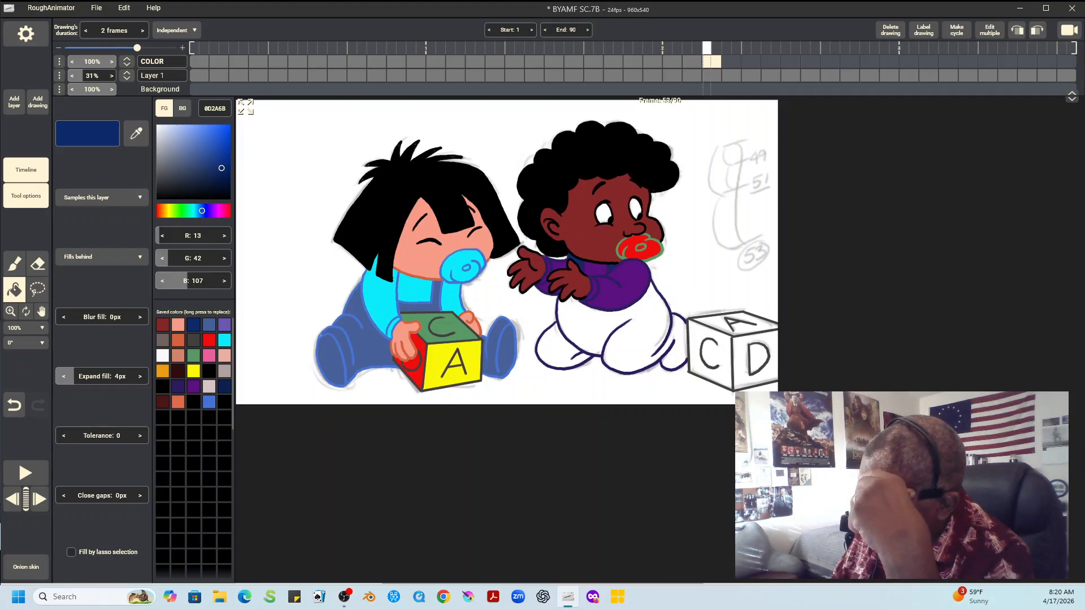
click(613, 335)
click(559, 350)
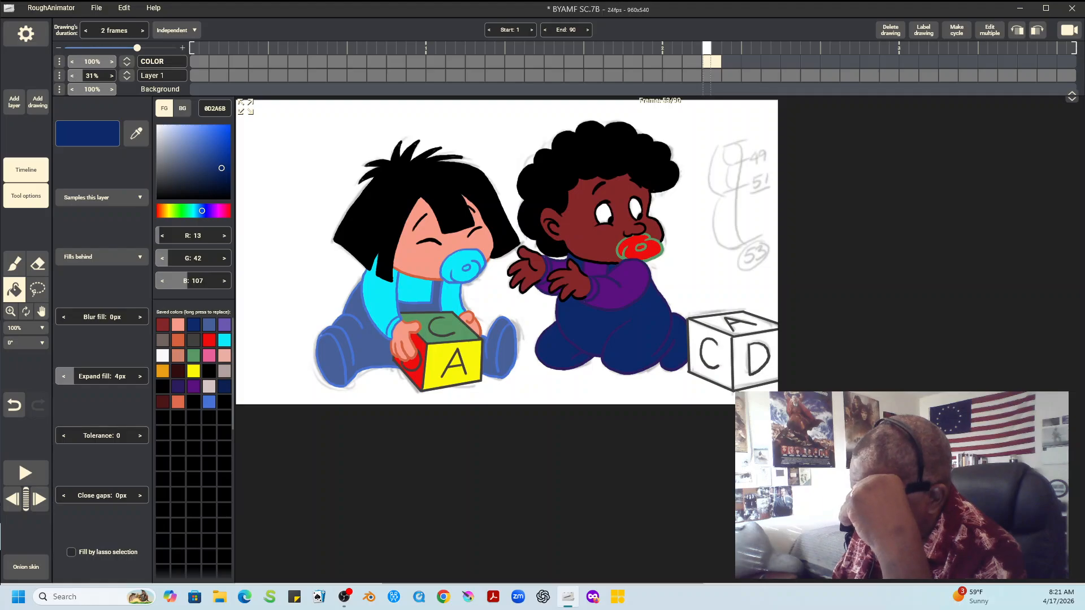
Check the right block's colors in the previous drawing and fill its C side with orange D4623E
key(Left)
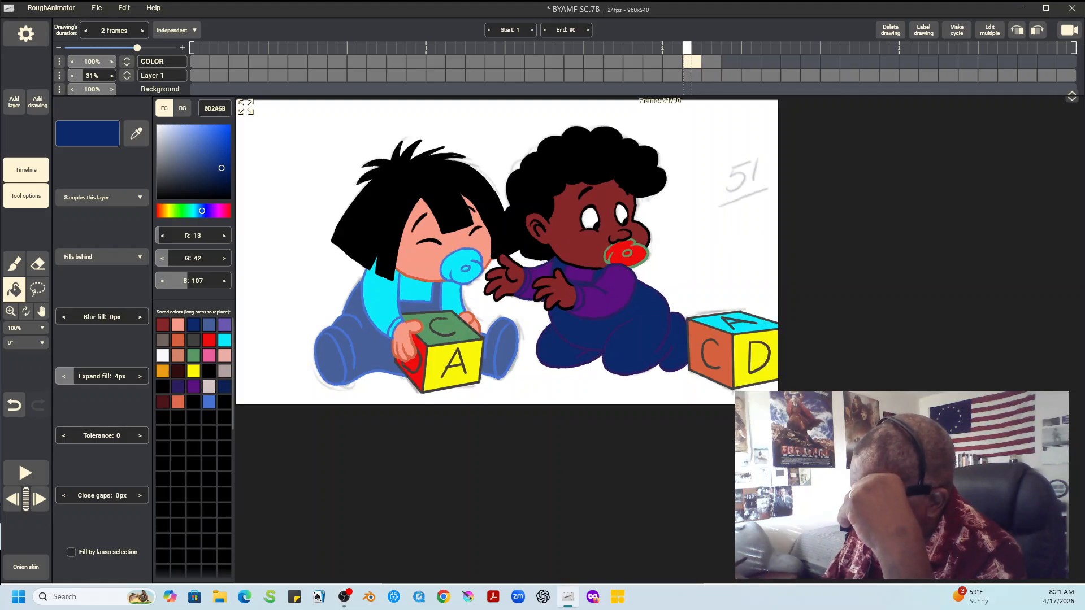
key(Right)
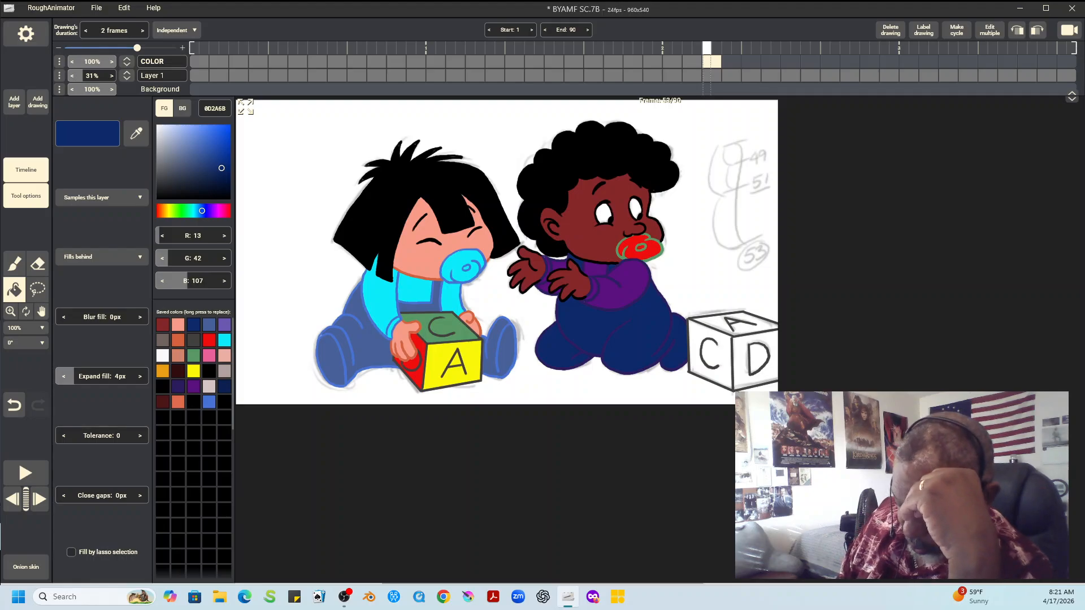
click(178, 340)
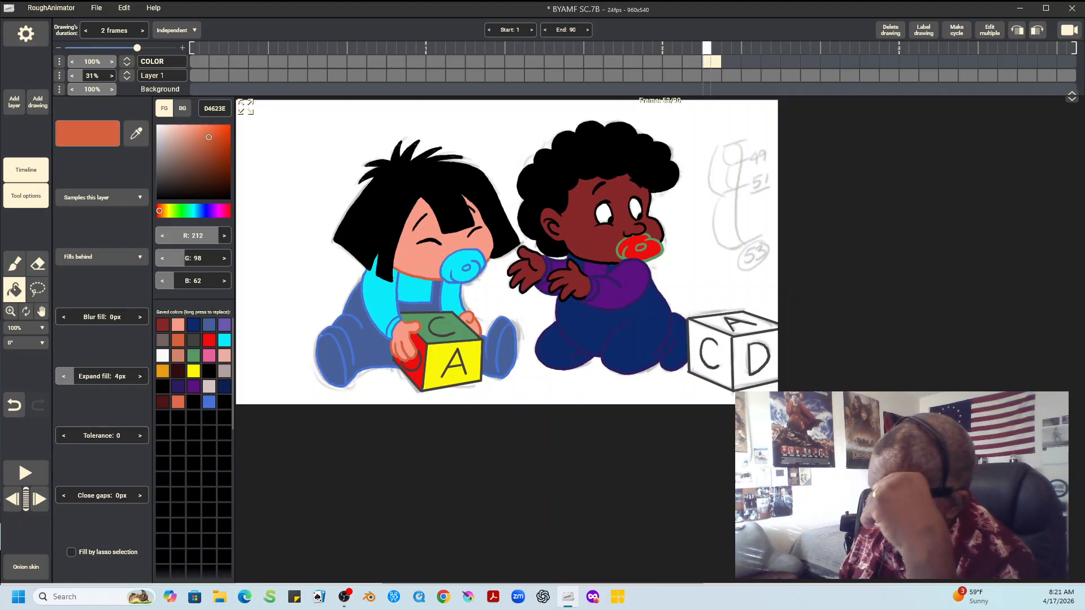
click(712, 358)
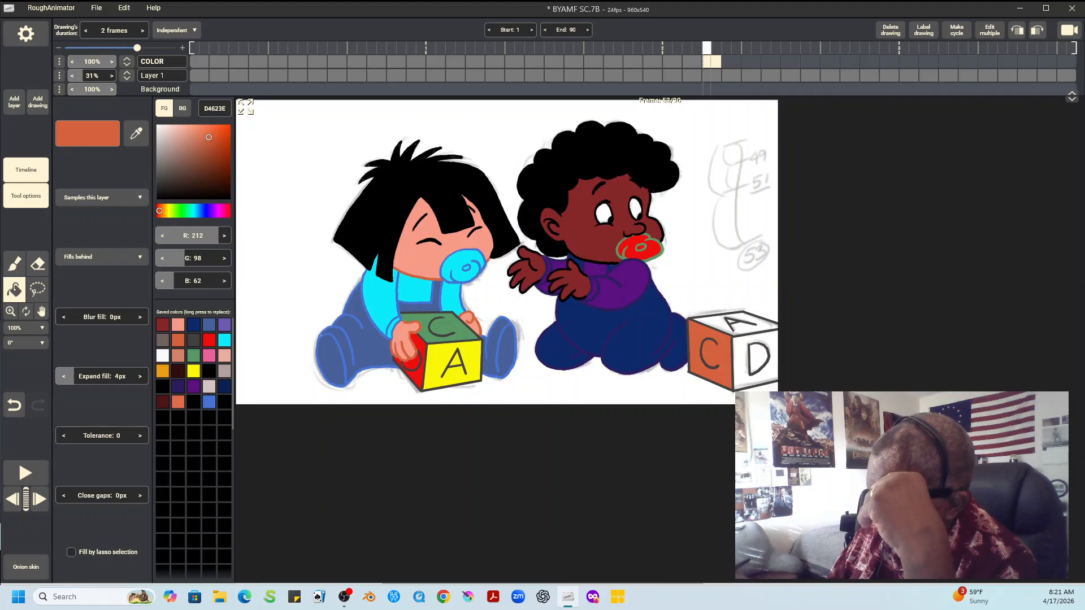
key(Left)
key(Right)
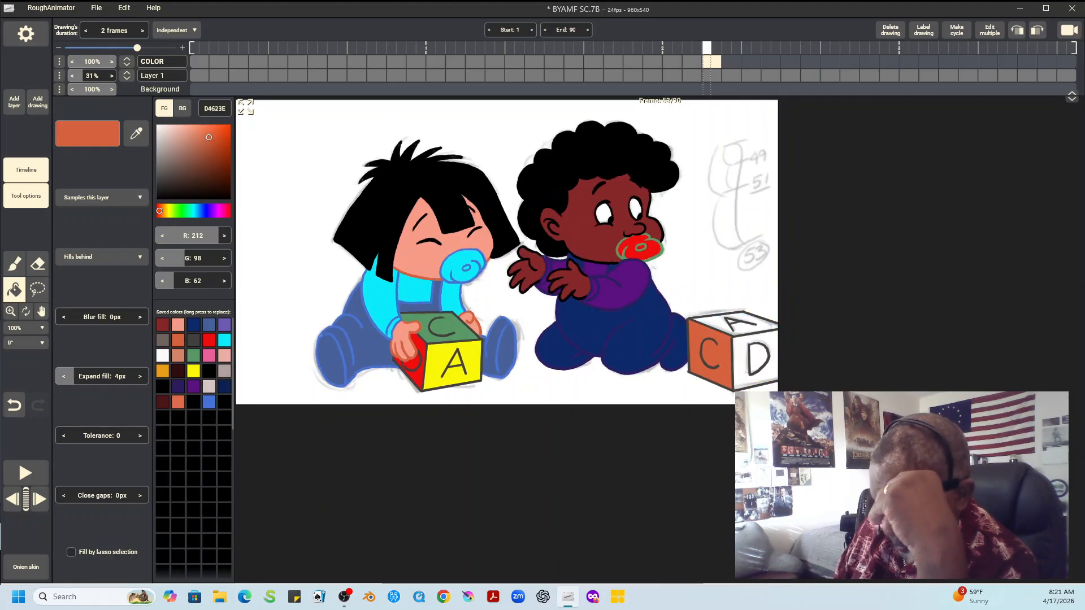
Fill the right block's D face with yellow F9F708 and its A top face with cyan 0AEBF9, comparing with the previous drawing
click(193, 370)
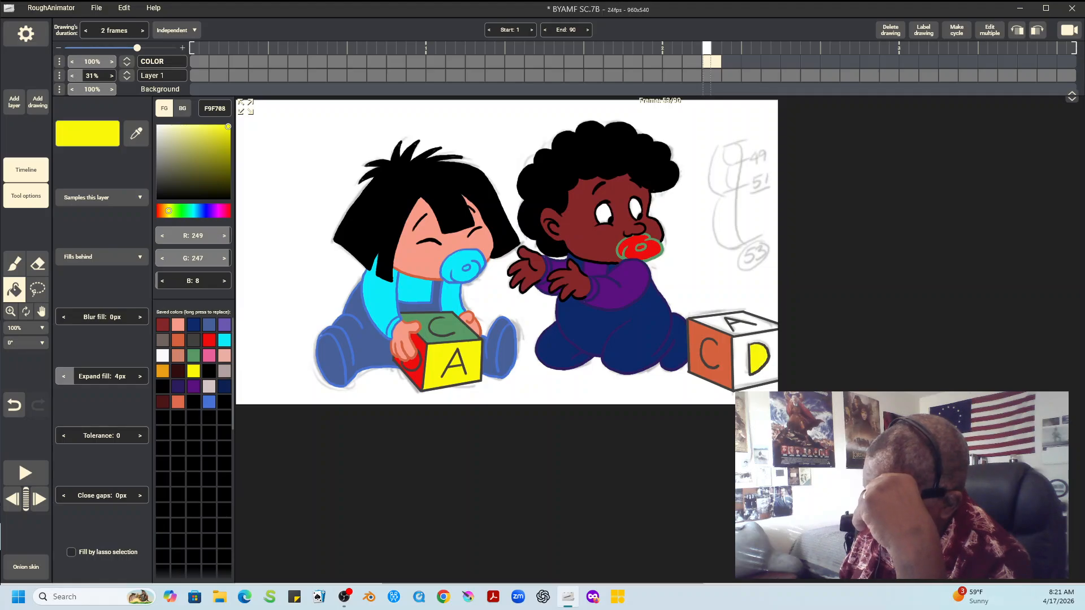
click(755, 358)
click(224, 339)
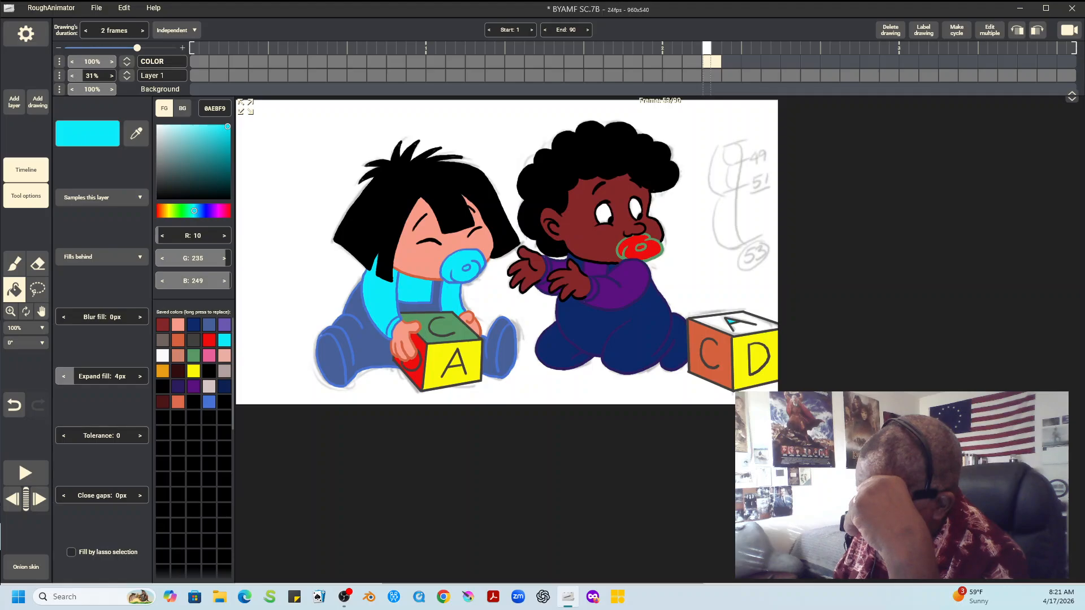
click(715, 323)
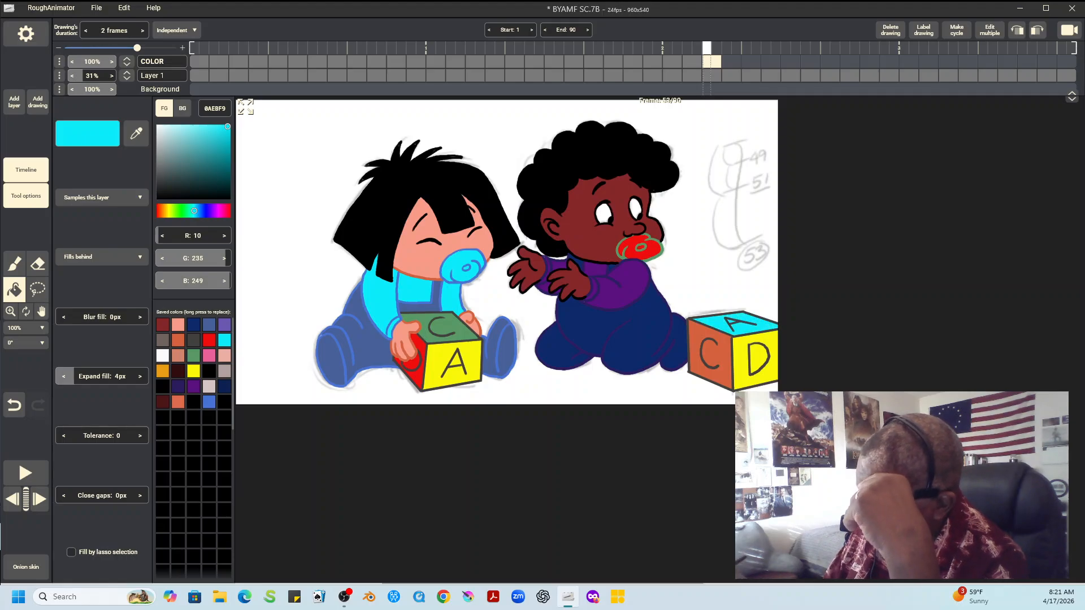
key(Left)
key(Right)
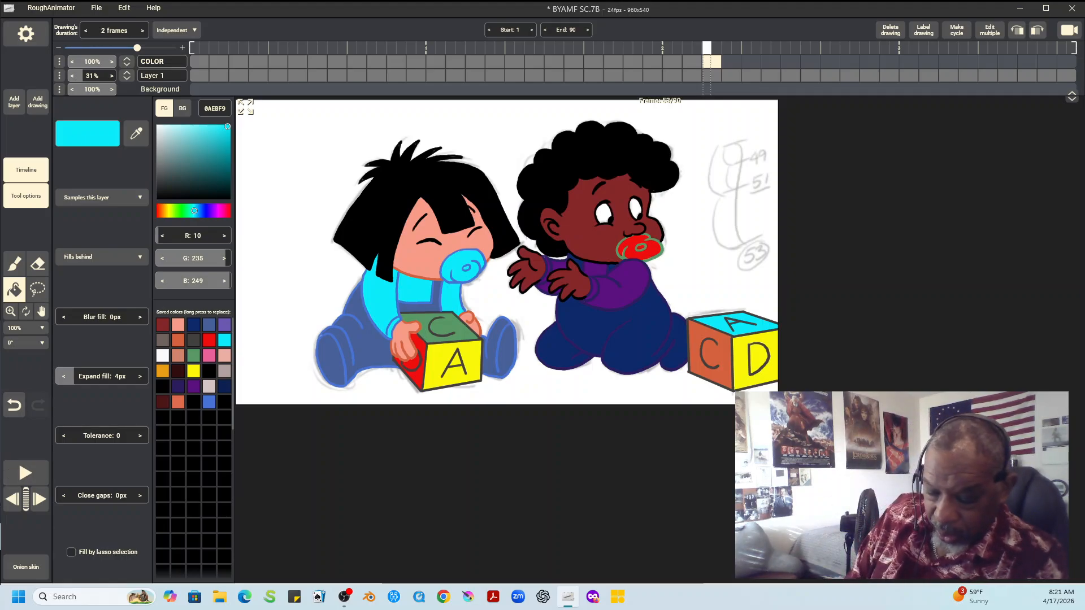
Play back the animation to check the colored drawings and go to the rough drawing at frame 55
click(26, 473)
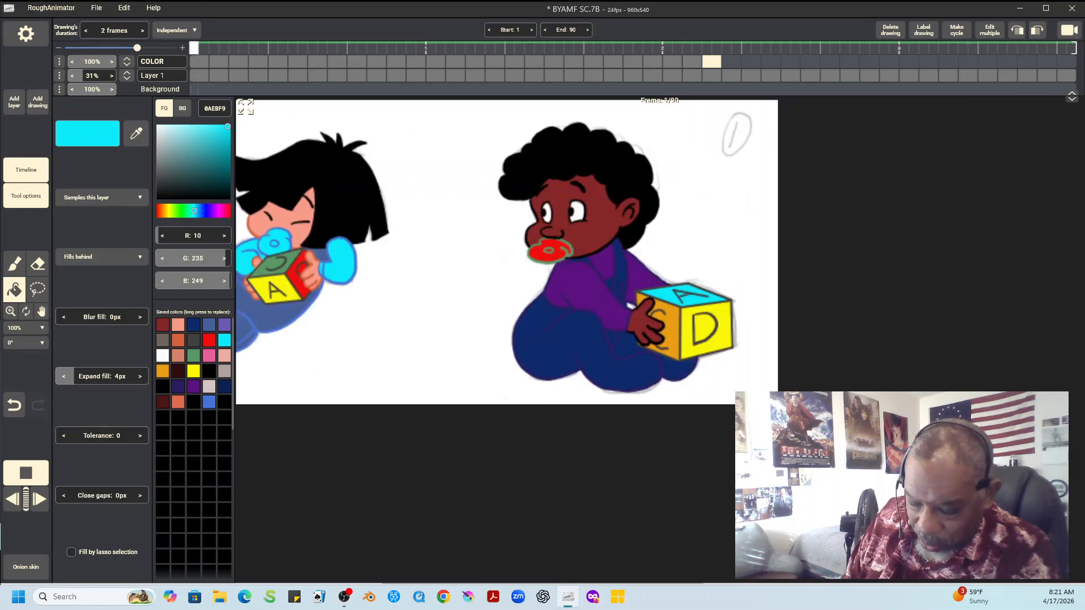
key(space)
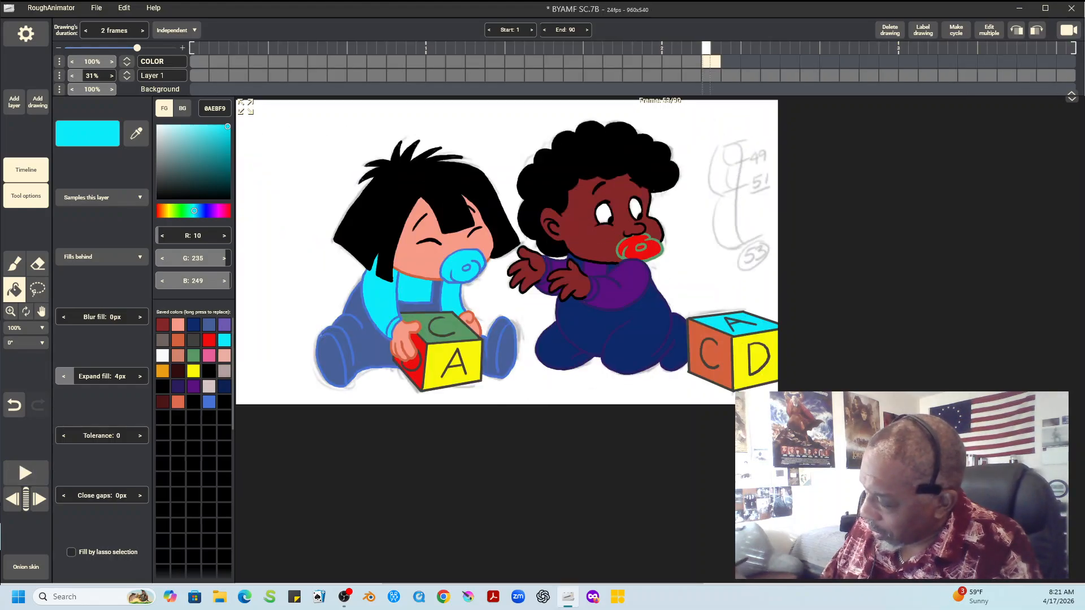
key(Right)
key(Right)
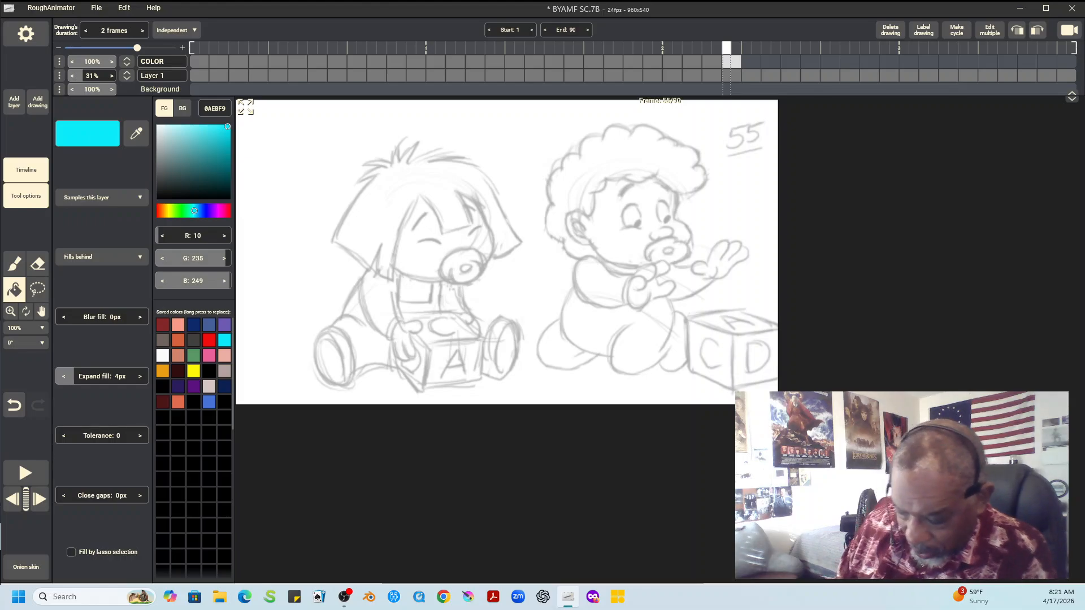
Fit the canvas to the window and save the project
click(26, 327)
click(23, 346)
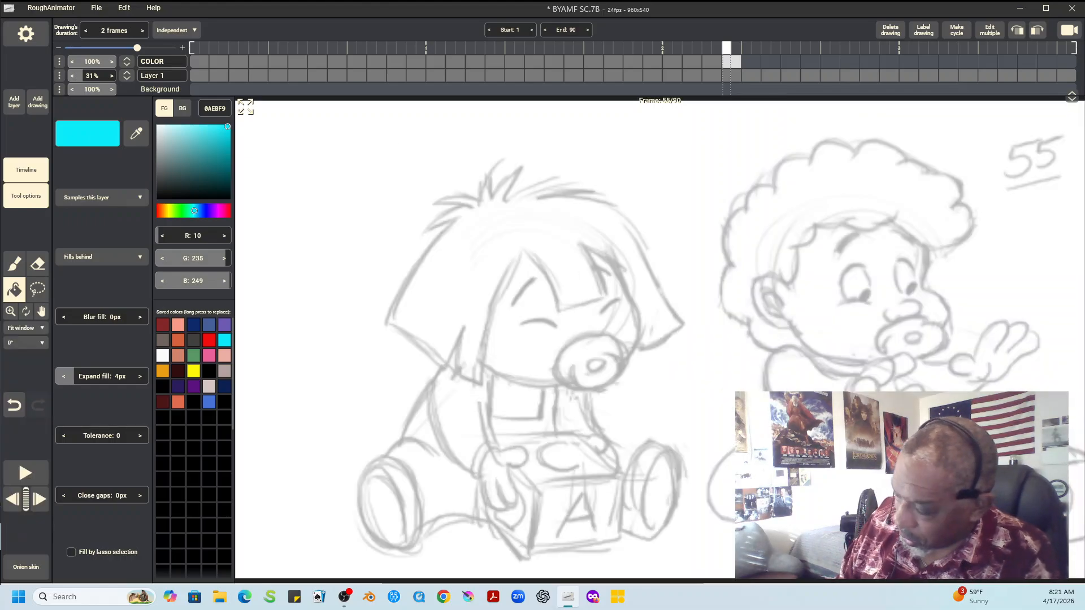
click(97, 8)
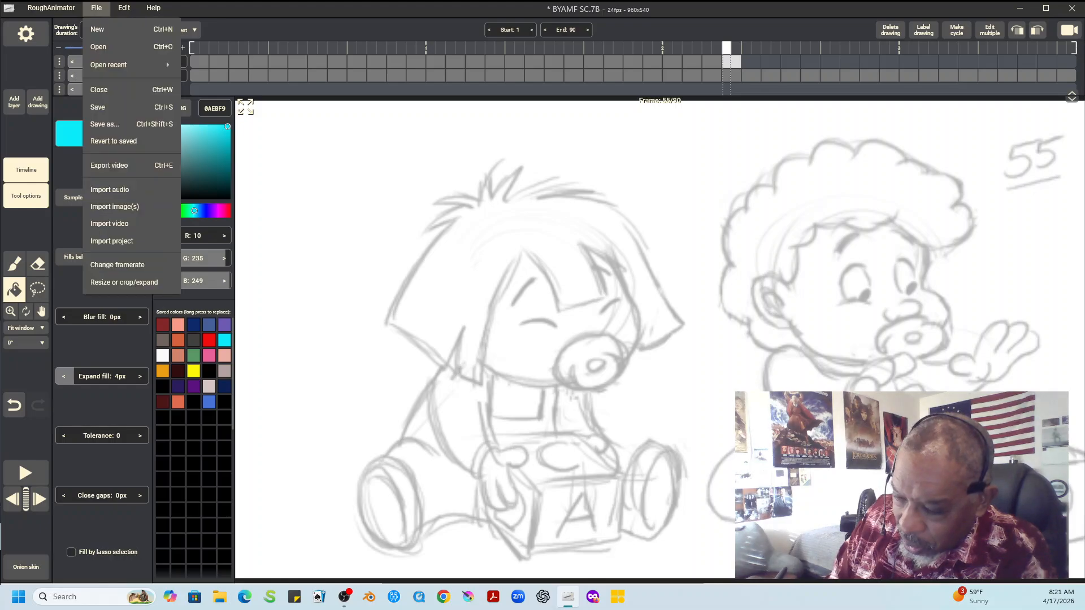
click(97, 107)
Ink the left child's top hair tufts and outer left hair edge over the rough with a 6px black brush
click(15, 263)
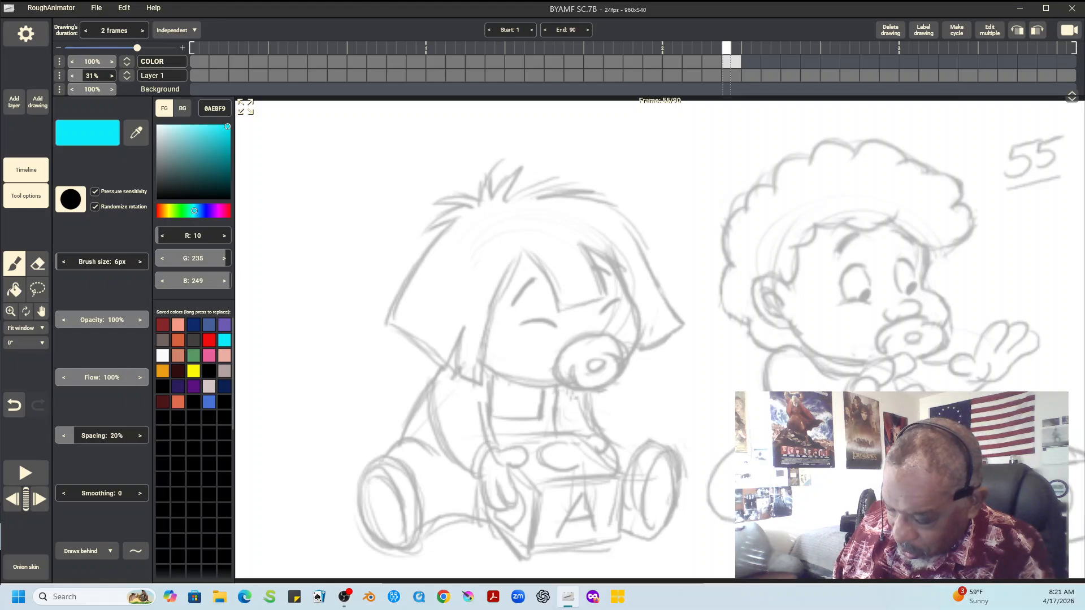
click(209, 371)
mouse_move(424, 232)
mouse_down()
mouse_move(454, 219)
mouse_move(424, 234)
mouse_move(473, 207)
mouse_up()
mouse_move(429, 205)
mouse_down()
mouse_move(469, 206)
mouse_move(450, 199)
mouse_move(482, 196)
mouse_move(496, 168)
mouse_move(491, 196)
mouse_move(523, 166)
mouse_up()
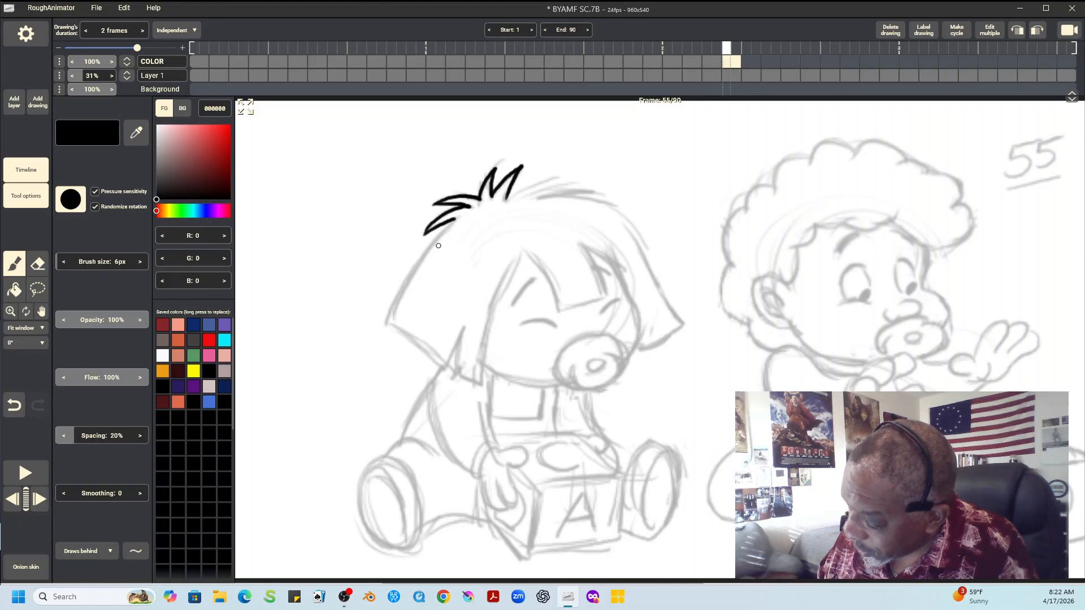
drag(385, 317, 446, 225)
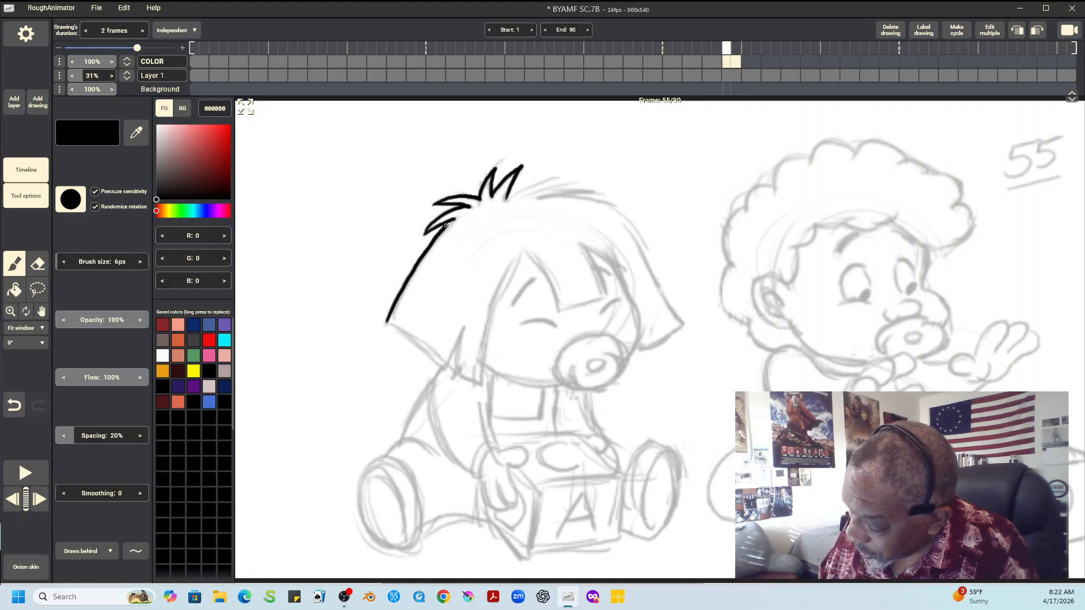
mouse_move(508, 198)
mouse_down()
mouse_move(561, 178)
mouse_move(532, 195)
mouse_move(591, 190)
mouse_move(551, 197)
mouse_move(589, 191)
mouse_up()
Ink the lower left hair tips and the inner hair edge along the left side of the left child's face in black
drag(464, 329, 446, 370)
drag(390, 322, 441, 365)
drag(464, 327, 452, 373)
mouse_move(521, 254)
mouse_down()
mouse_move(490, 323)
mouse_move(483, 374)
mouse_move(469, 380)
mouse_move(483, 385)
mouse_up()
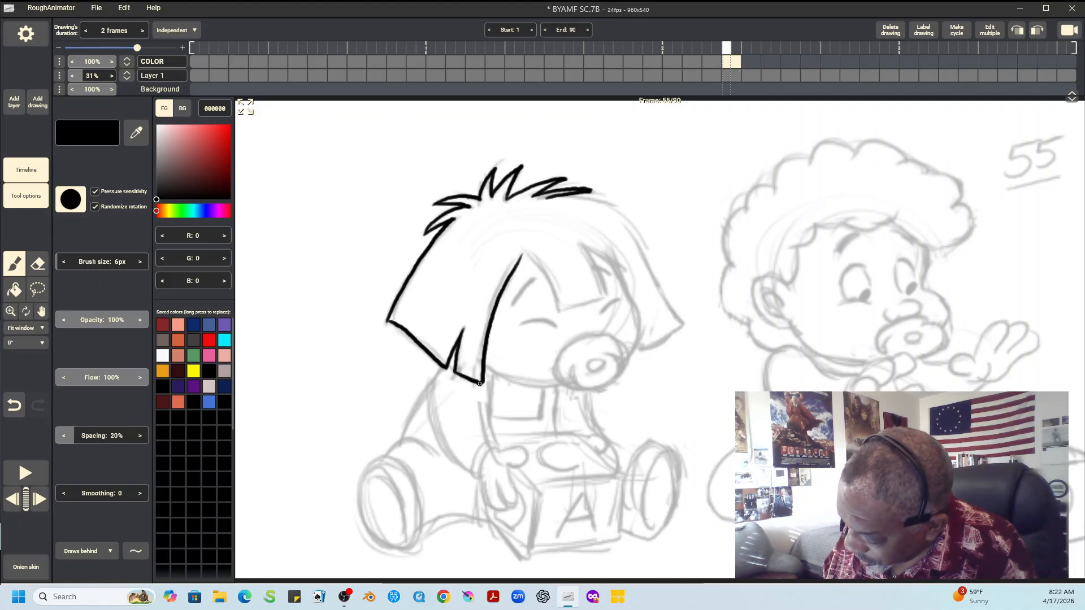
Ink the left child's bangs, the right side of the hair and the closed eye beside it in black
mouse_move(523, 254)
mouse_down()
mouse_move(511, 273)
mouse_move(543, 272)
mouse_move(559, 307)
mouse_up()
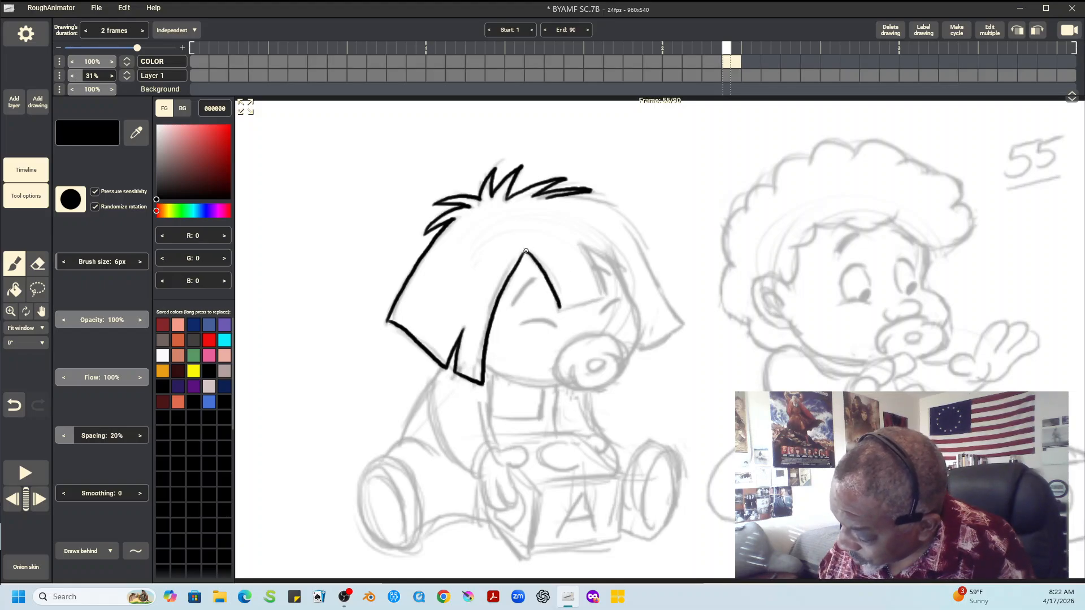
drag(559, 309, 606, 295)
drag(582, 242, 606, 295)
mouse_move(593, 250)
mouse_down()
mouse_move(634, 308)
mouse_move(634, 347)
mouse_up()
mouse_move(564, 195)
mouse_down()
mouse_move(618, 215)
mouse_move(681, 322)
mouse_move(642, 349)
mouse_move(682, 323)
mouse_up()
drag(600, 313, 612, 301)
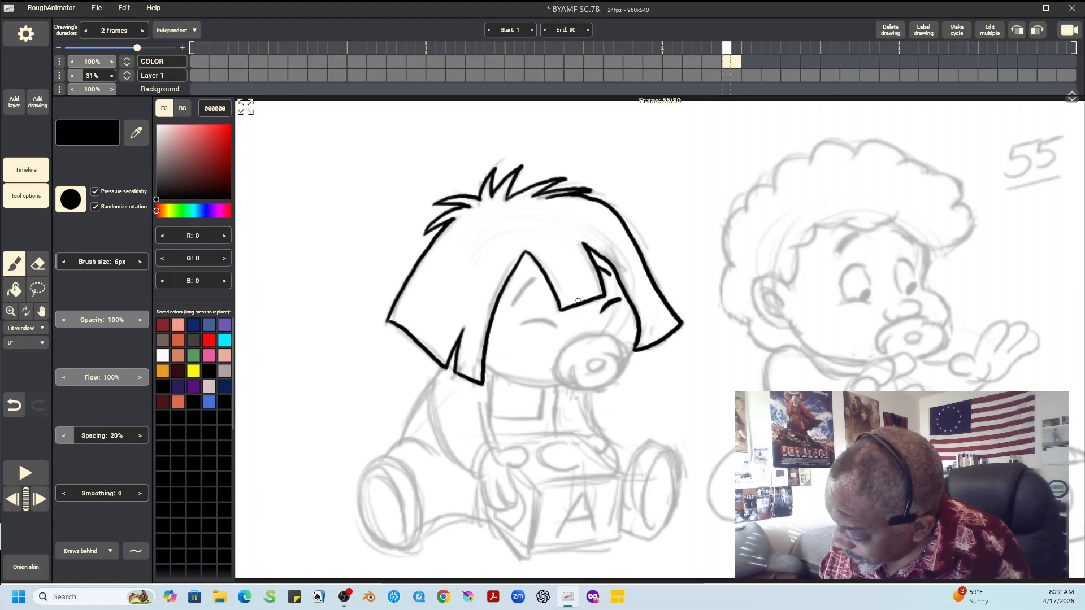
Ink the left child's remaining eyebrow and closed eye in black, and outline the pacifier in blue 4773D4
mouse_move(521, 325)
mouse_down()
mouse_move(557, 326)
mouse_move(525, 323)
mouse_move(551, 322)
mouse_move(517, 298)
mouse_move(535, 278)
mouse_move(513, 305)
mouse_up()
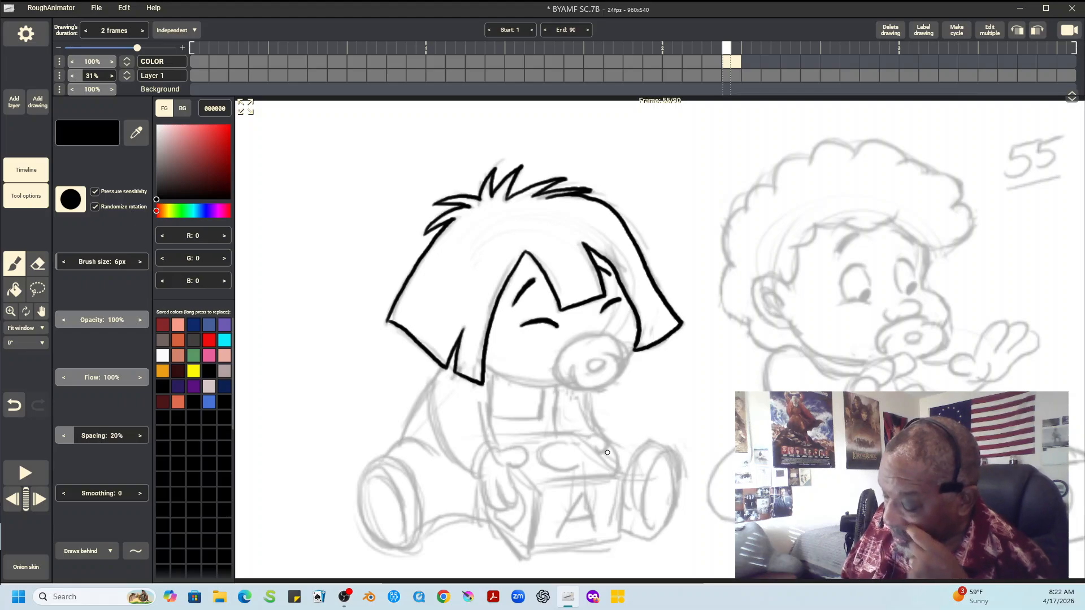
click(208, 402)
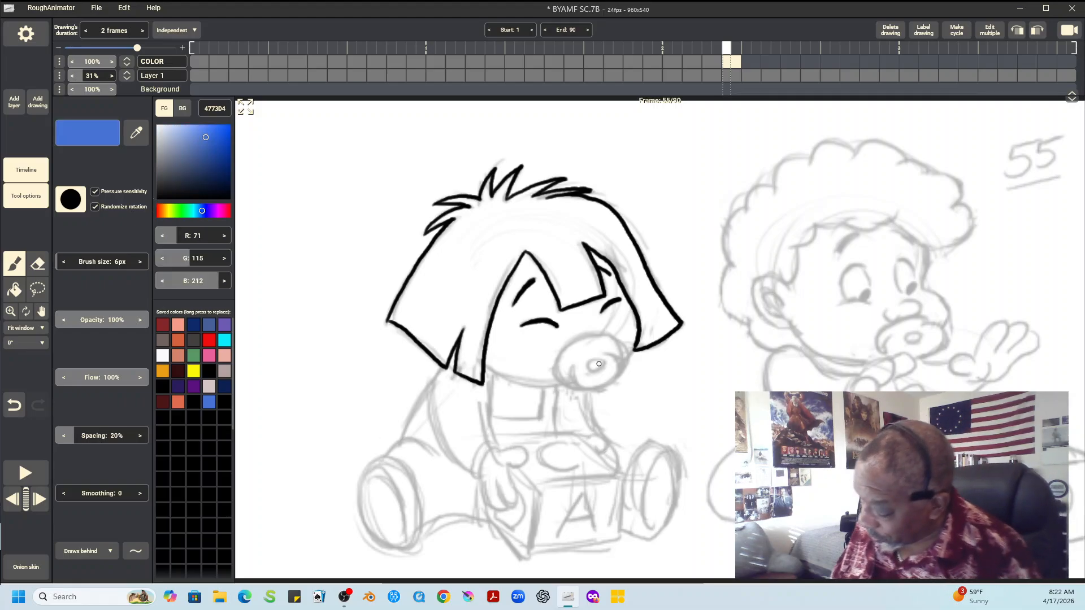
mouse_move(594, 361)
mouse_down()
mouse_move(587, 368)
mouse_move(598, 371)
mouse_move(604, 362)
mouse_move(572, 377)
mouse_move(587, 386)
mouse_move(618, 370)
mouse_move(618, 355)
mouse_move(581, 337)
mouse_move(555, 363)
mouse_move(558, 378)
mouse_move(596, 389)
mouse_up()
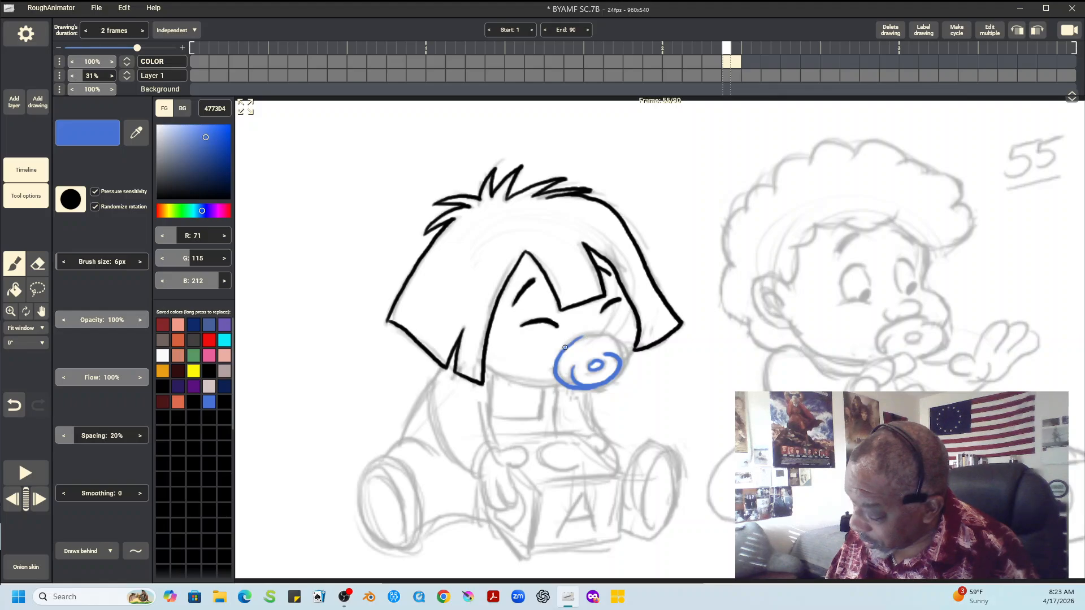
mouse_move(565, 348)
mouse_down()
mouse_move(613, 338)
mouse_move(625, 358)
mouse_move(605, 380)
mouse_up()
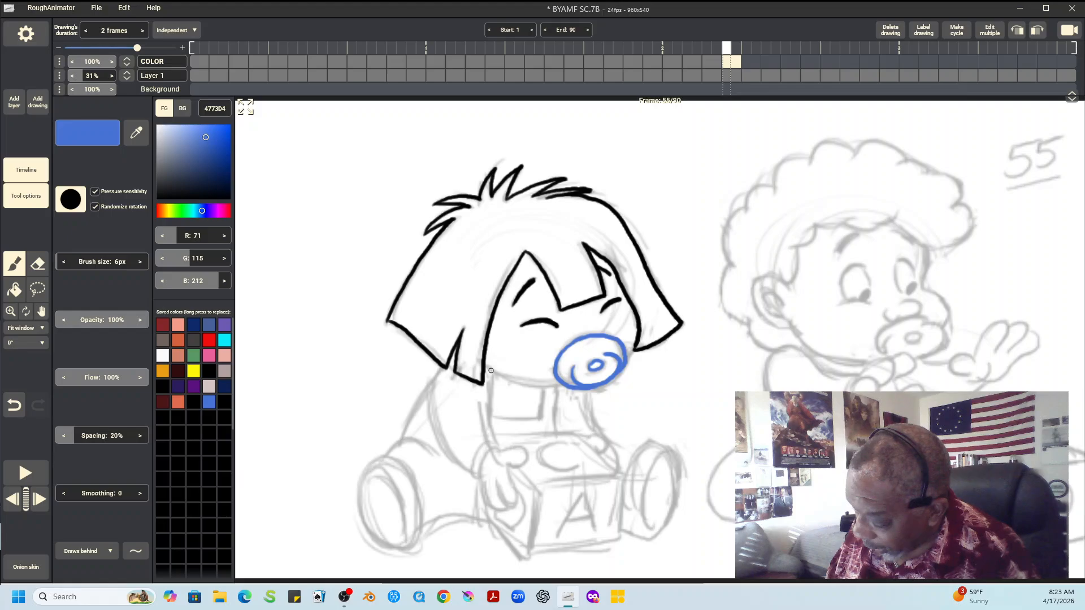
Ink the left child's sleeve with its cuff and the curve of the back in blue
mouse_move(491, 371)
mouse_down()
mouse_move(495, 447)
mouse_move(480, 476)
mouse_move(473, 459)
mouse_move(490, 446)
mouse_up()
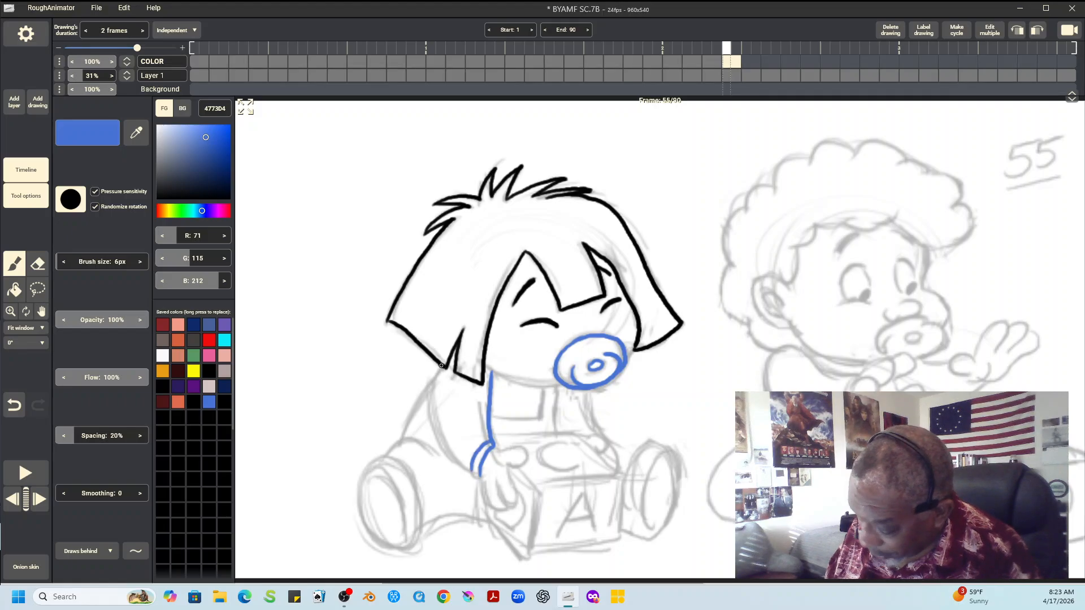
drag(440, 367, 434, 377)
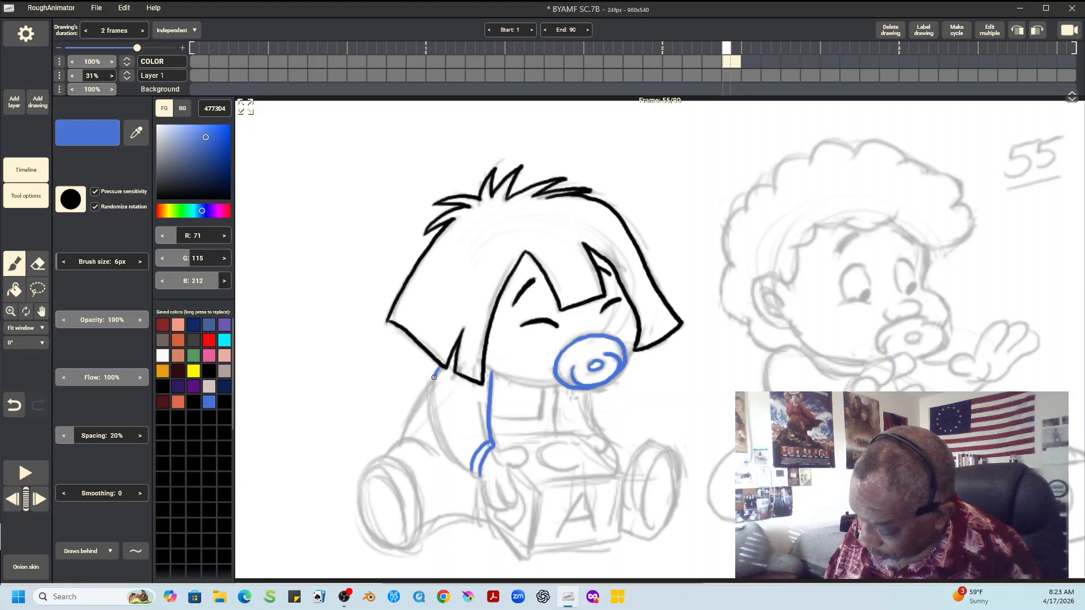
drag(434, 377, 479, 475)
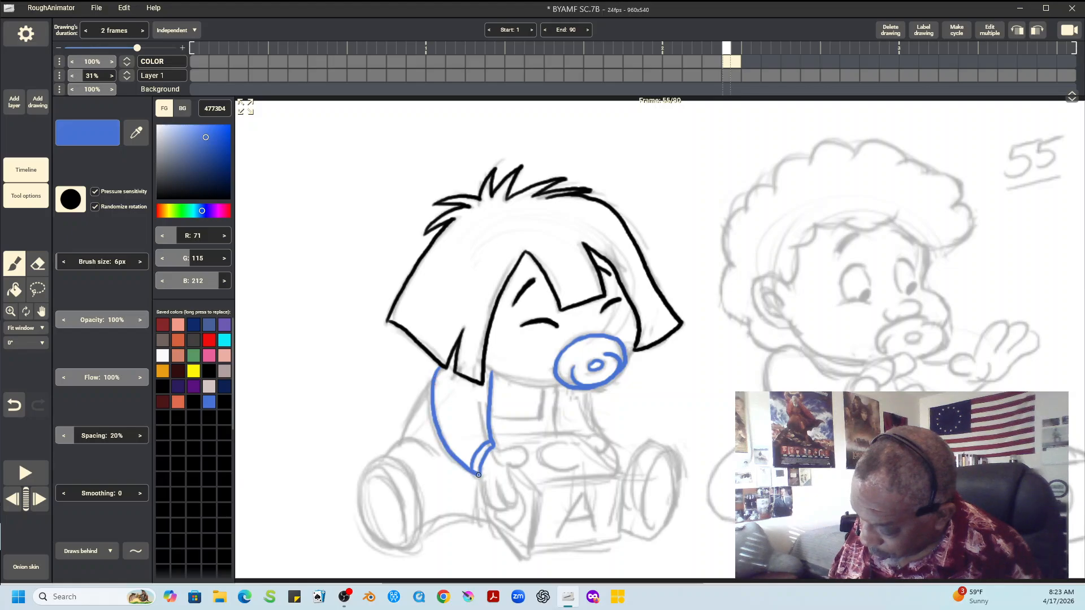
drag(402, 438, 438, 370)
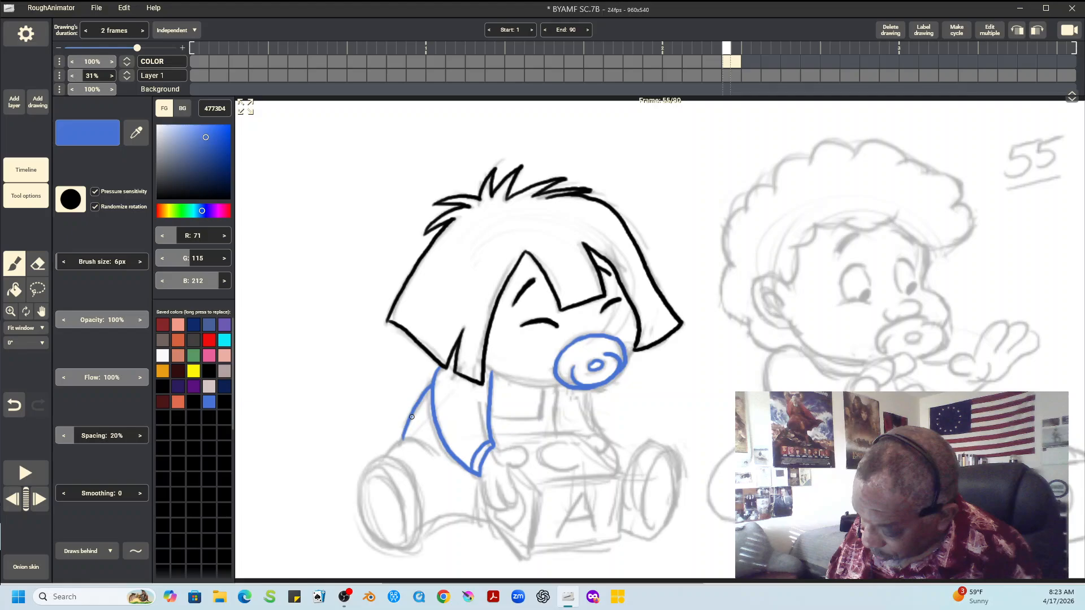
Ink the left child's bent leg on the left side and its shoe with the sole in blue
drag(387, 455, 432, 453)
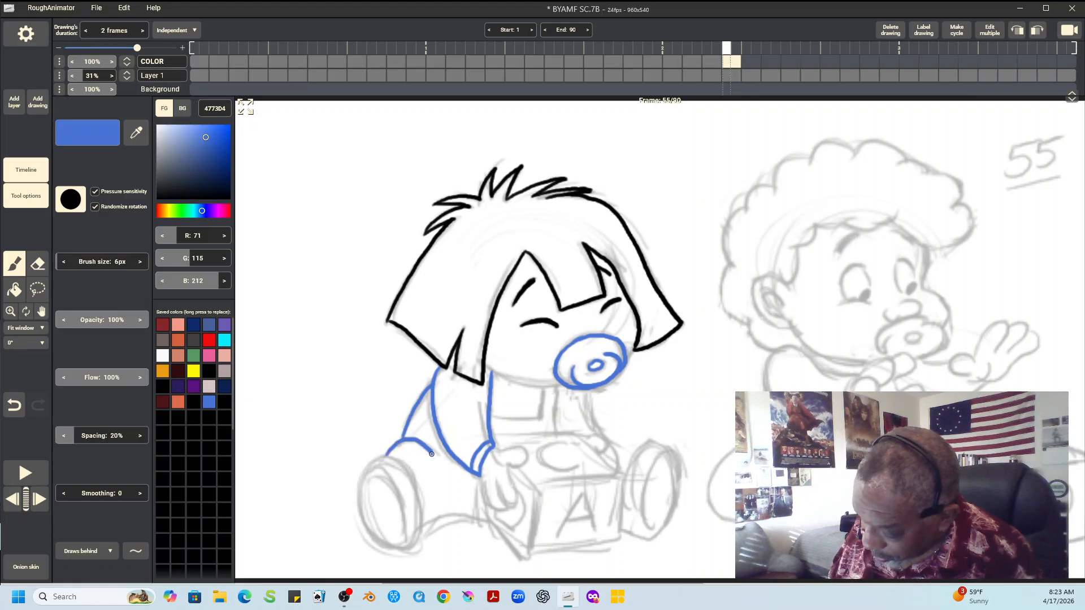
mouse_move(364, 480)
mouse_down()
mouse_move(415, 482)
mouse_move(422, 511)
mouse_up()
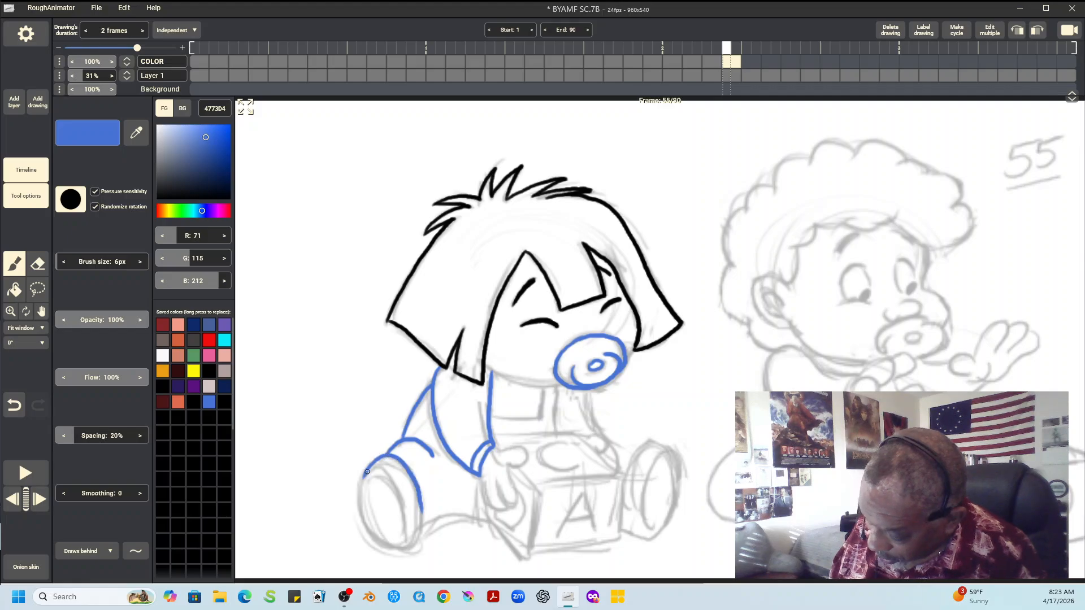
drag(394, 471, 403, 537)
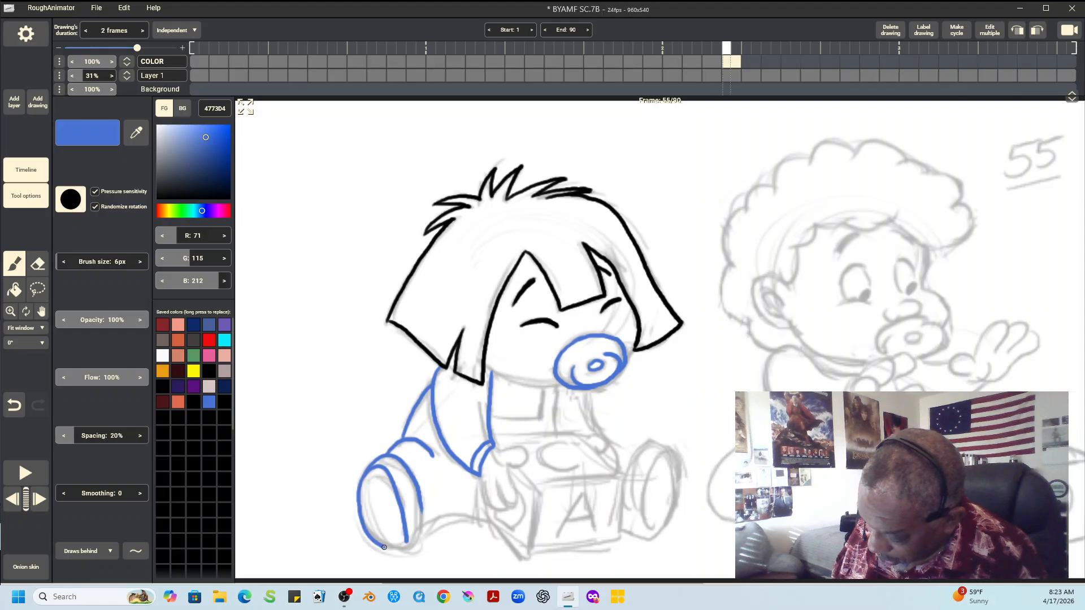
drag(364, 475, 408, 551)
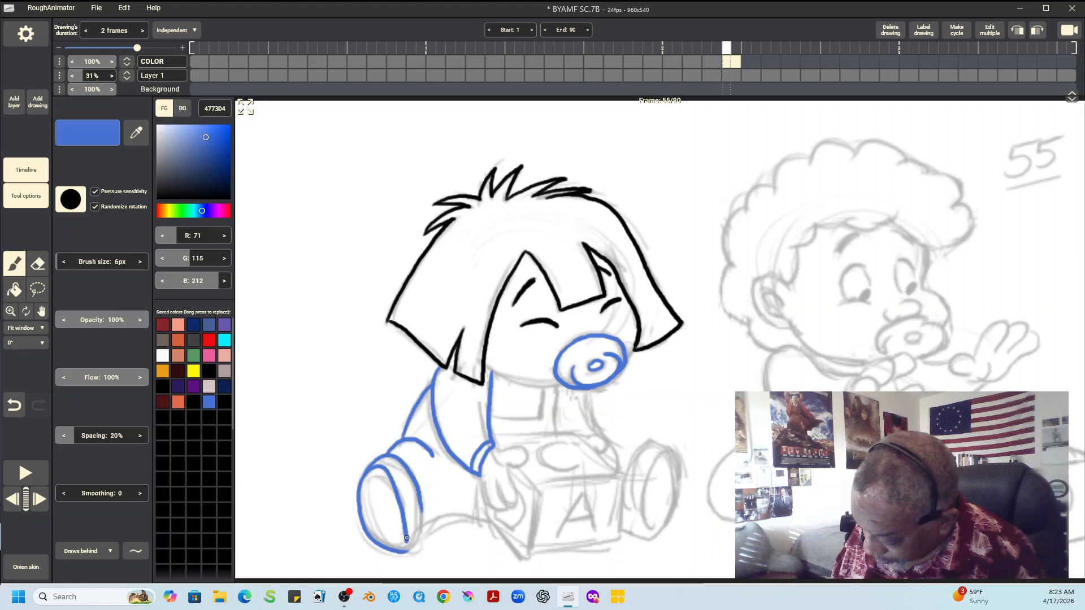
drag(408, 549, 490, 523)
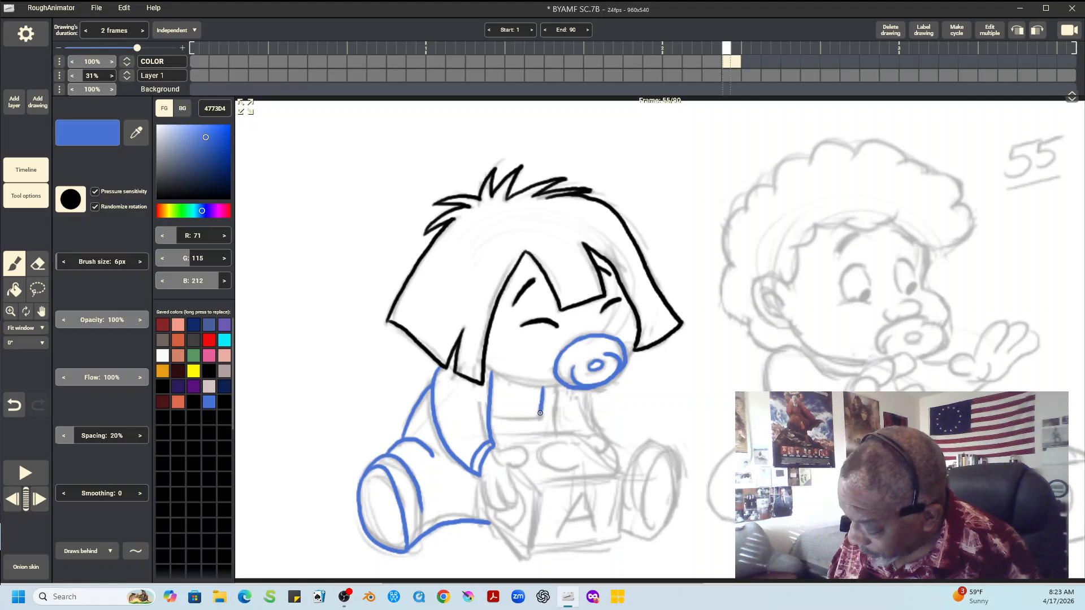
Ink the left child's overall bib, the torso's right edge and the right shoe in blue
mouse_move(543, 388)
mouse_down()
mouse_move(541, 419)
mouse_move(555, 433)
mouse_up()
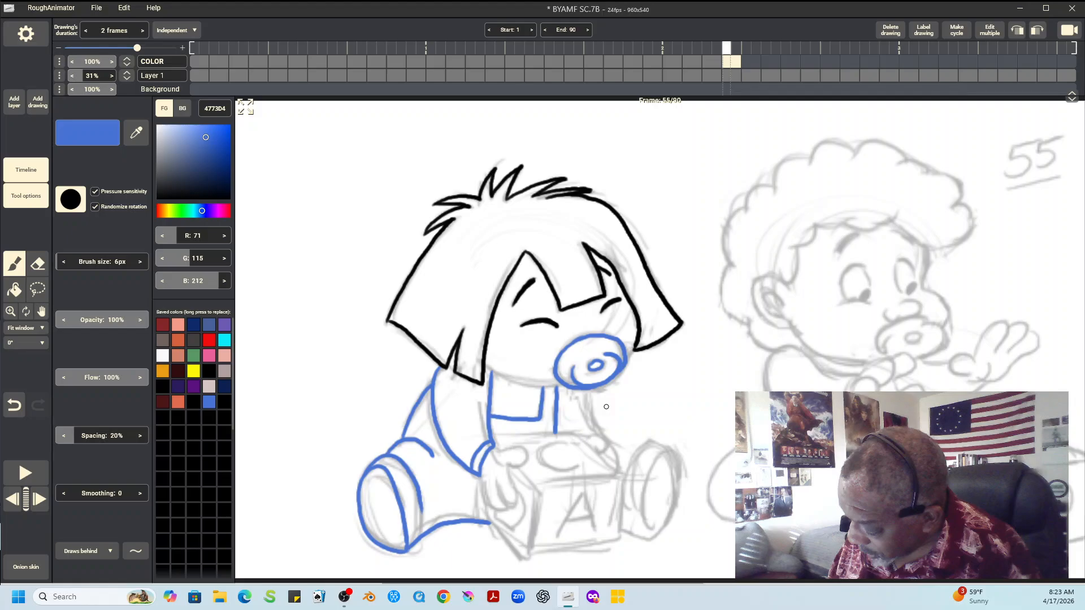
drag(587, 390, 596, 434)
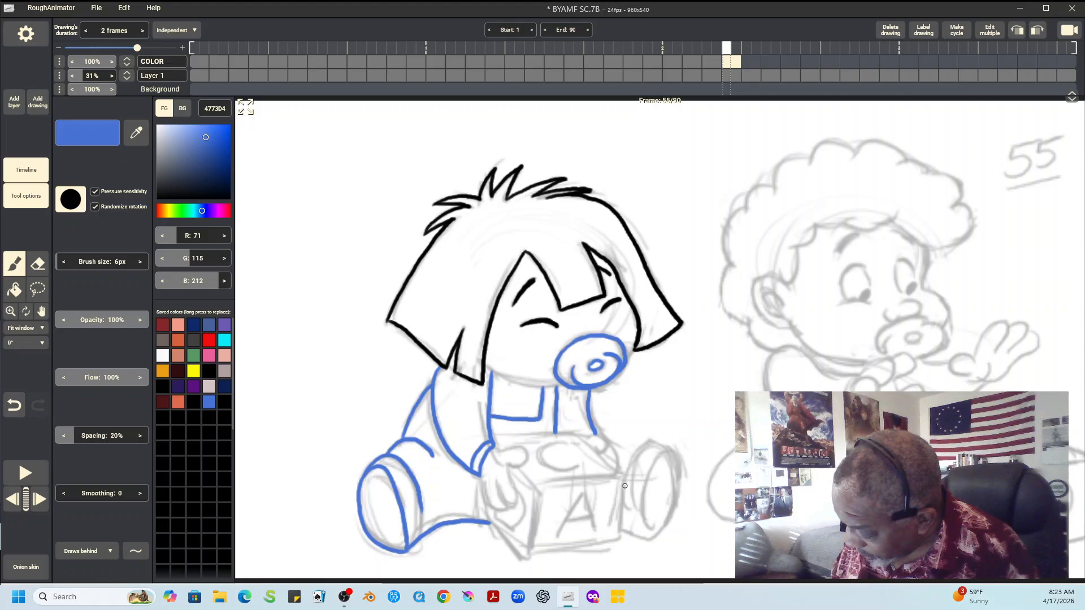
mouse_move(625, 486)
mouse_down()
mouse_move(664, 447)
mouse_move(661, 528)
mouse_move(650, 538)
mouse_up()
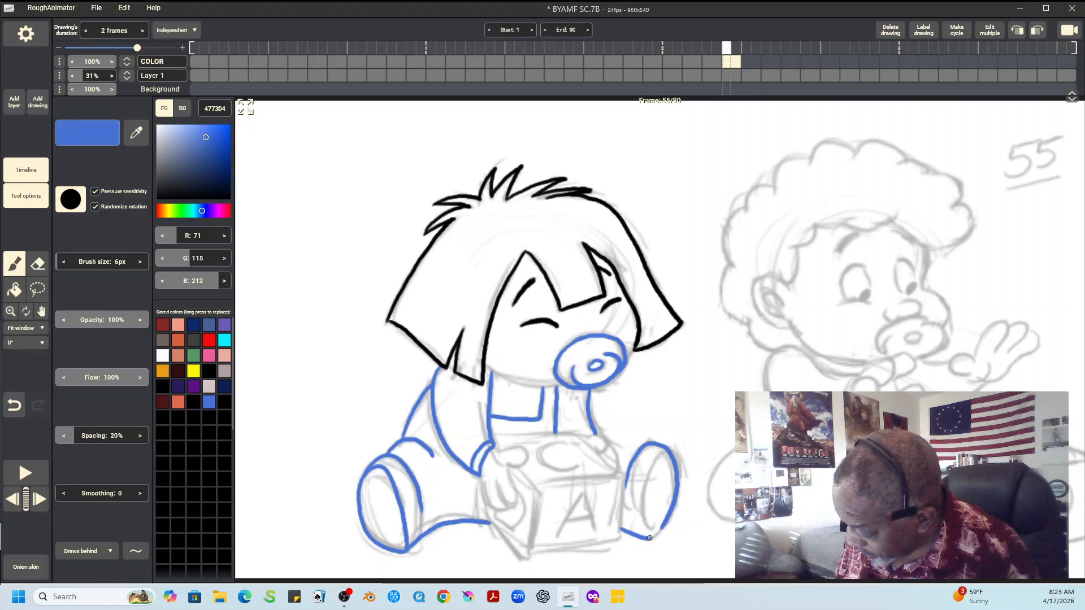
drag(650, 538, 661, 452)
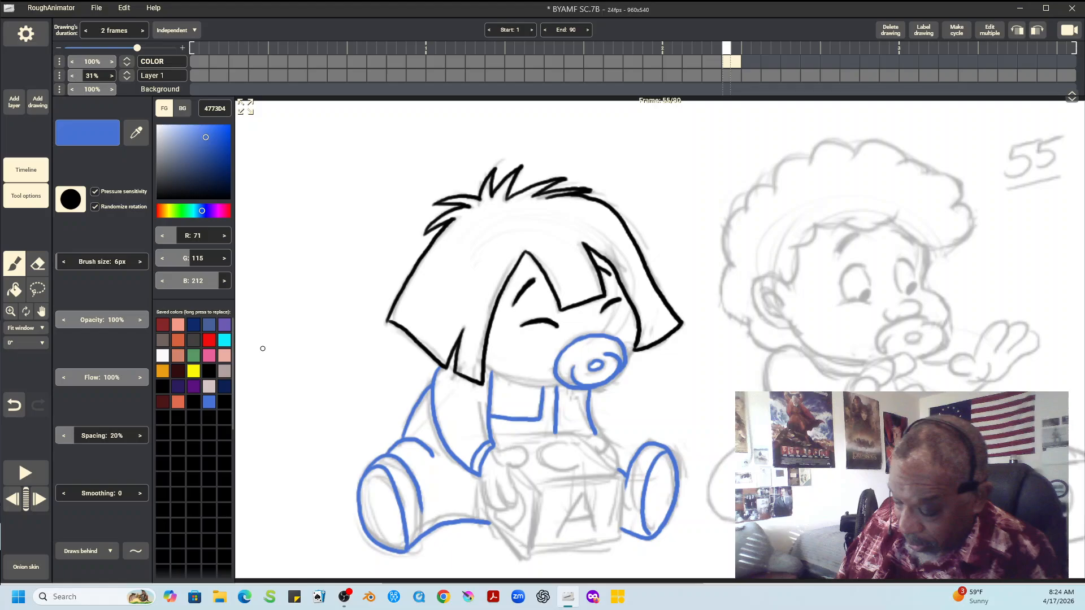
Ink the left child's jaw line on both sides of the pacifier in orange-red D4623E
click(177, 402)
drag(486, 365, 541, 381)
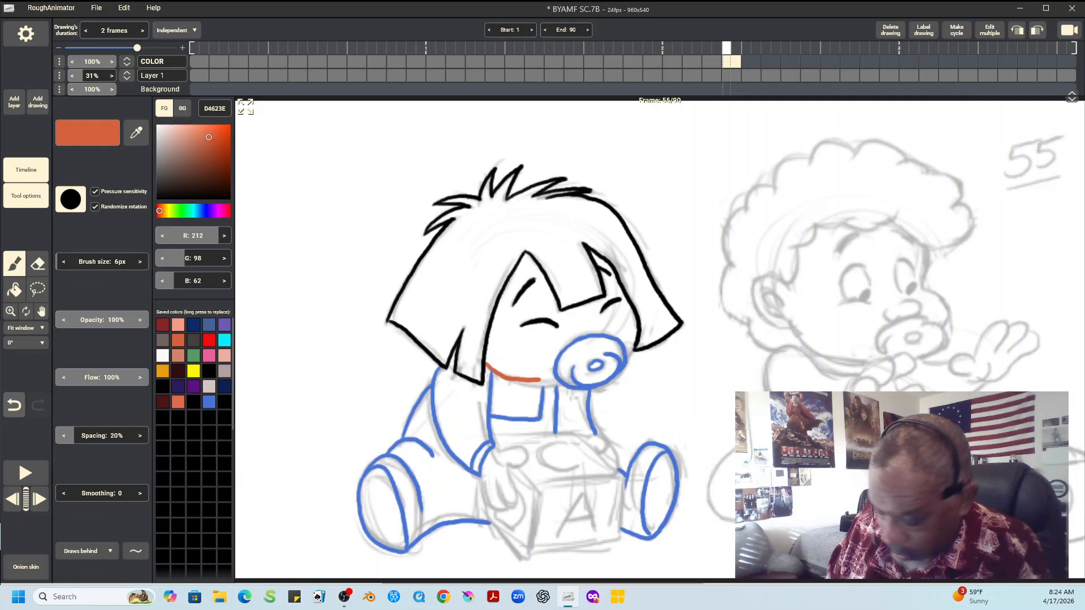
key(ctrl+z)
drag(534, 384, 560, 383)
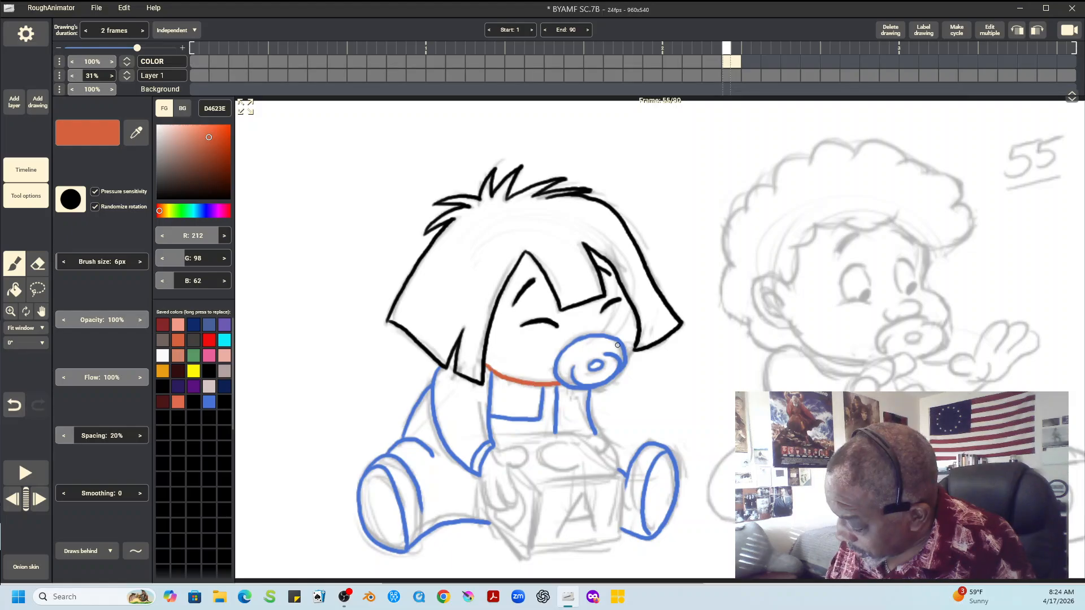
drag(627, 356, 635, 347)
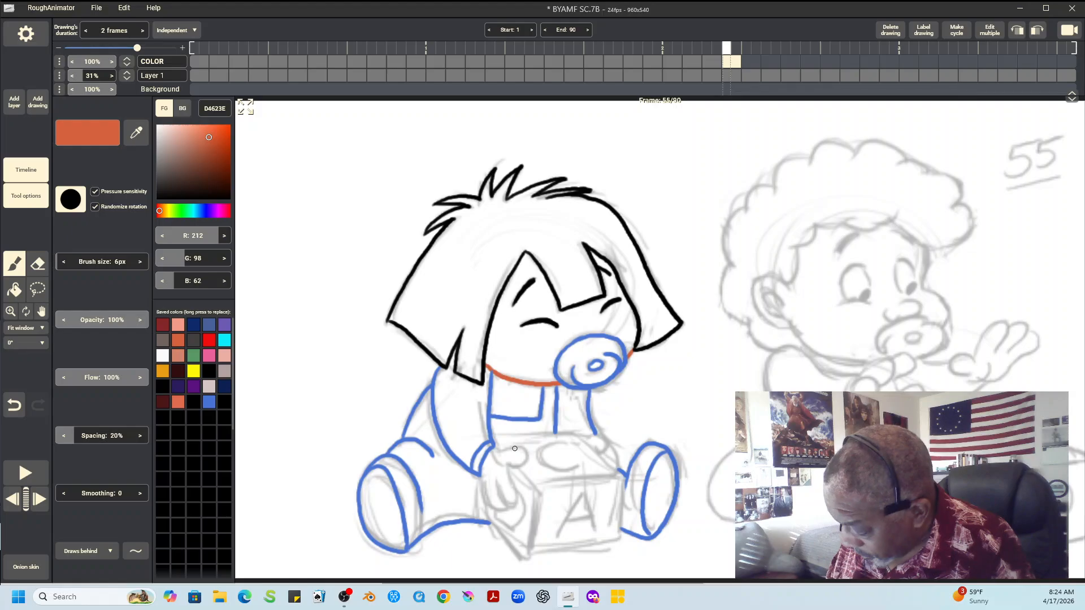
Ink both of the left child's hands around the toy block in orange-red
mouse_move(496, 450)
mouse_down()
mouse_move(499, 481)
mouse_move(514, 506)
mouse_move(511, 468)
mouse_up()
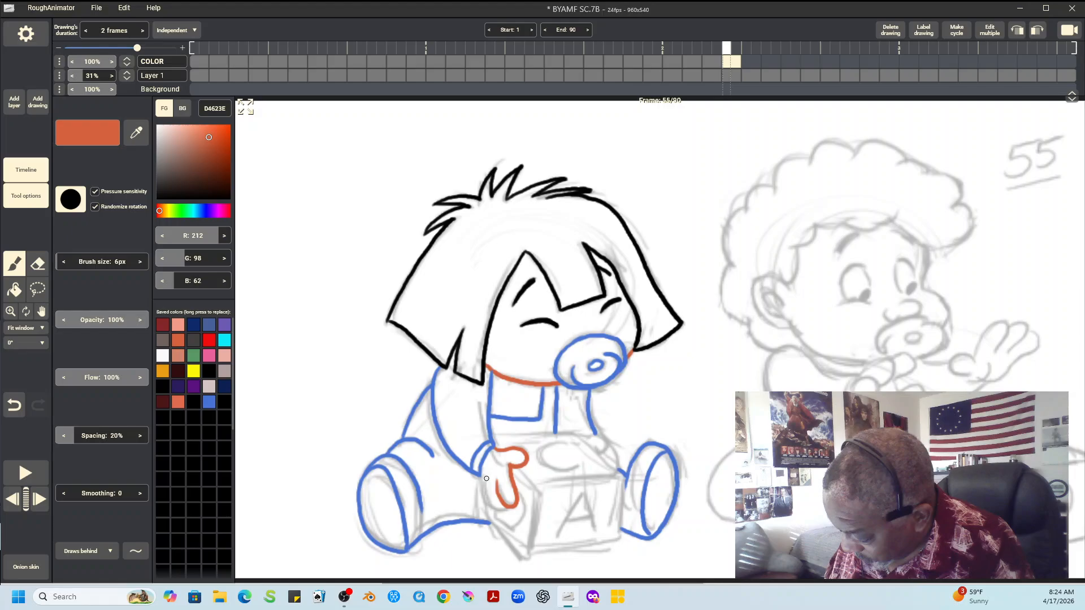
drag(486, 479, 505, 508)
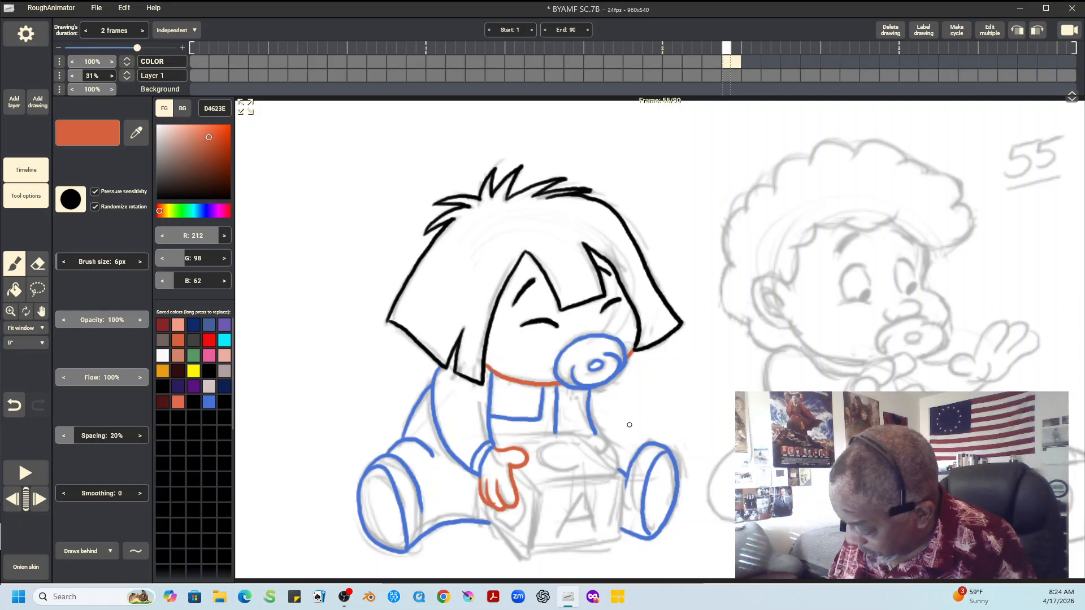
drag(588, 439, 601, 453)
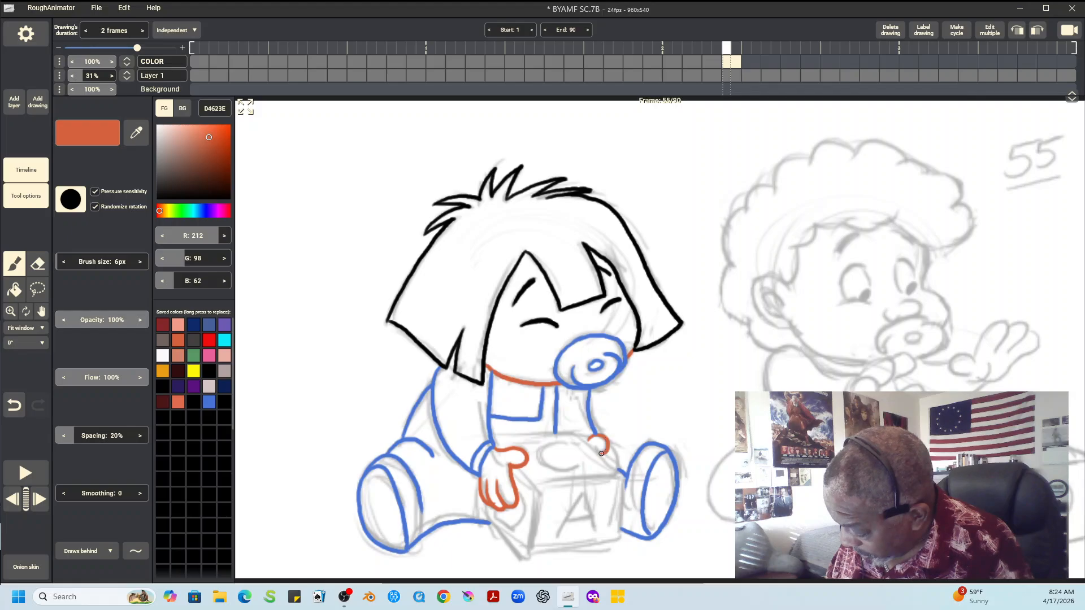
drag(601, 453, 618, 471)
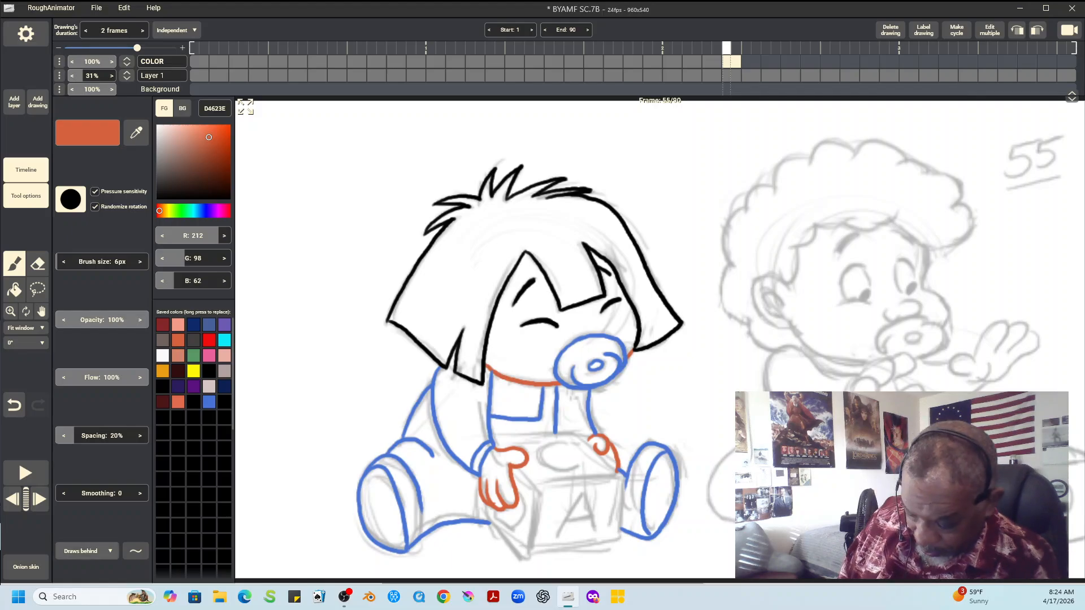
Ink the edges of the toy block with straight dark grey 423F3D lines drawn behind the existing line art
click(86, 551)
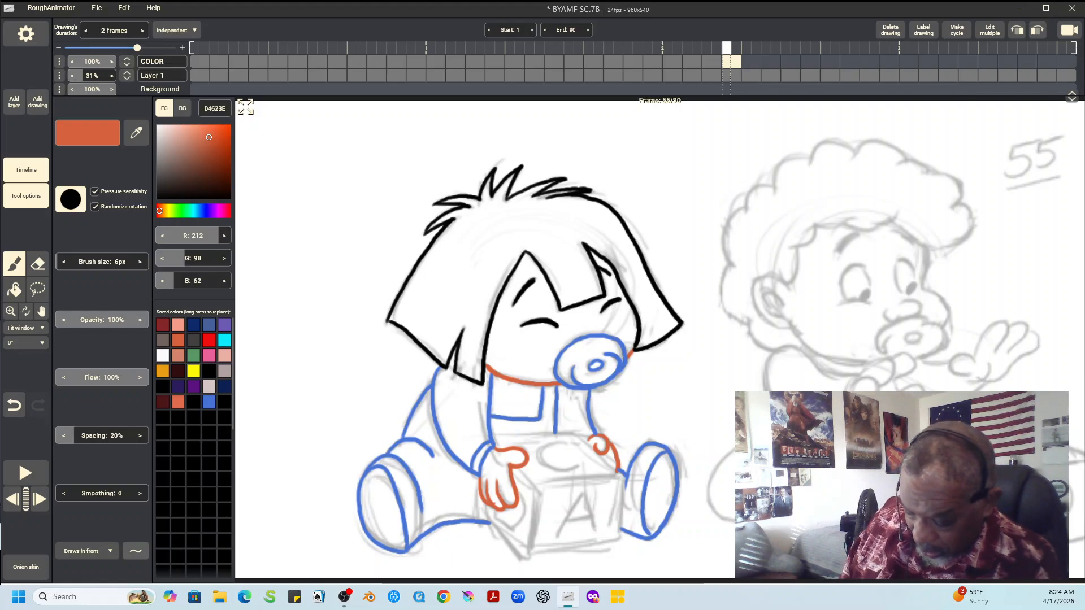
click(87, 551)
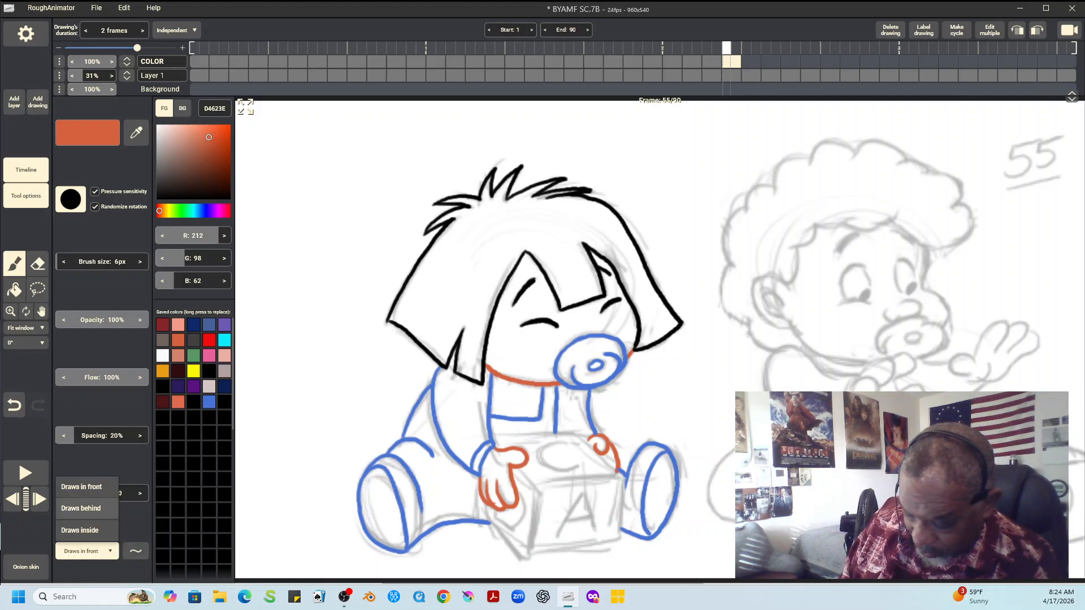
click(87, 508)
click(193, 340)
click(136, 551)
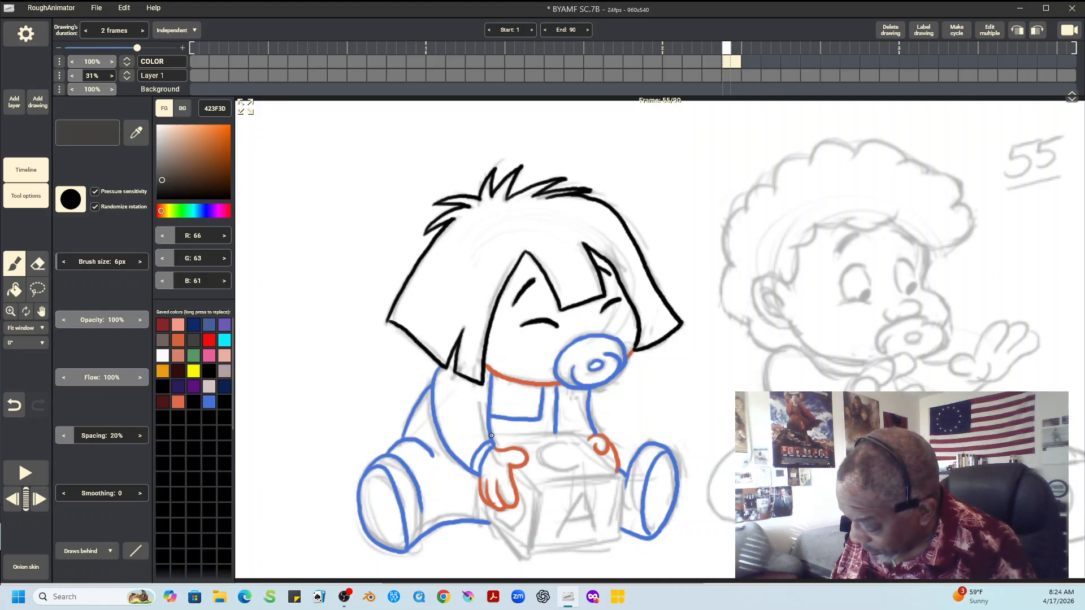
mouse_move(492, 435)
mouse_down()
mouse_move(570, 433)
mouse_move(619, 471)
mouse_move(618, 537)
mouse_up()
drag(534, 485, 620, 477)
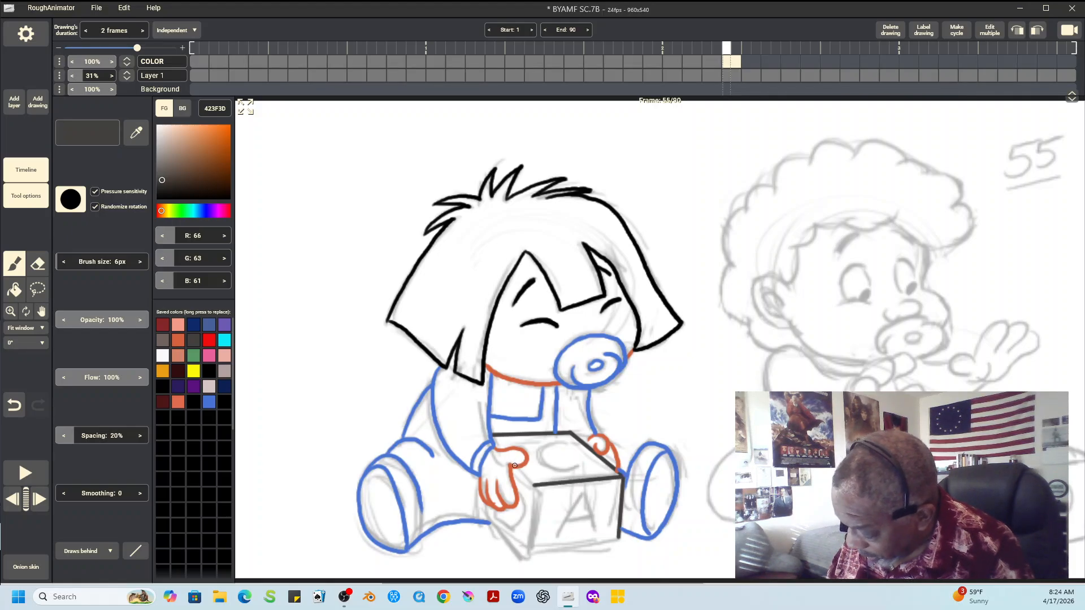
drag(513, 466, 527, 554)
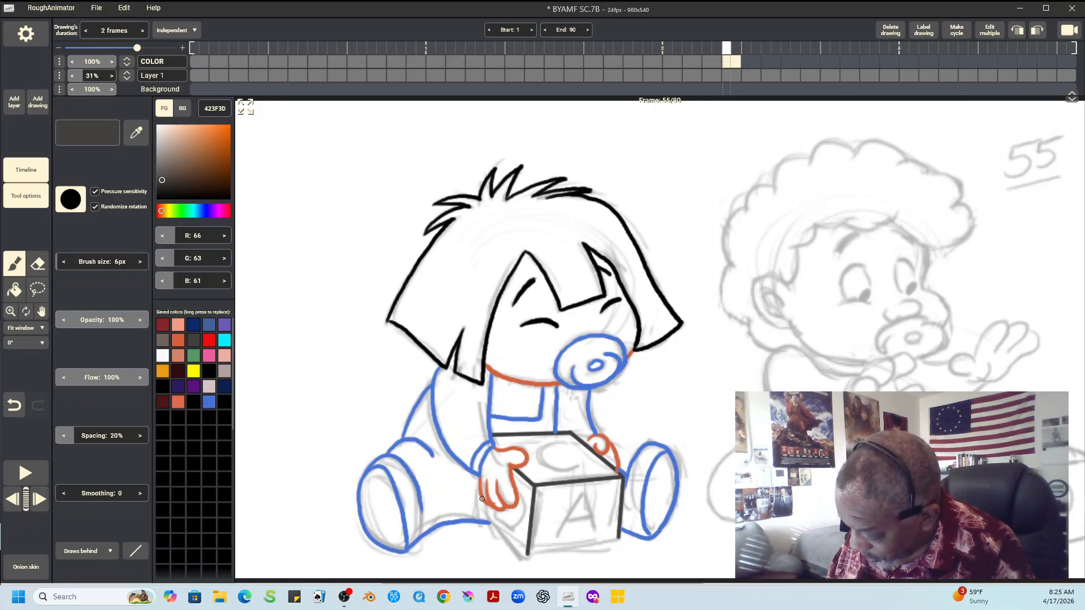
mouse_move(481, 499)
mouse_down()
mouse_move(524, 557)
mouse_move(612, 541)
mouse_up()
key(ctrl+z)
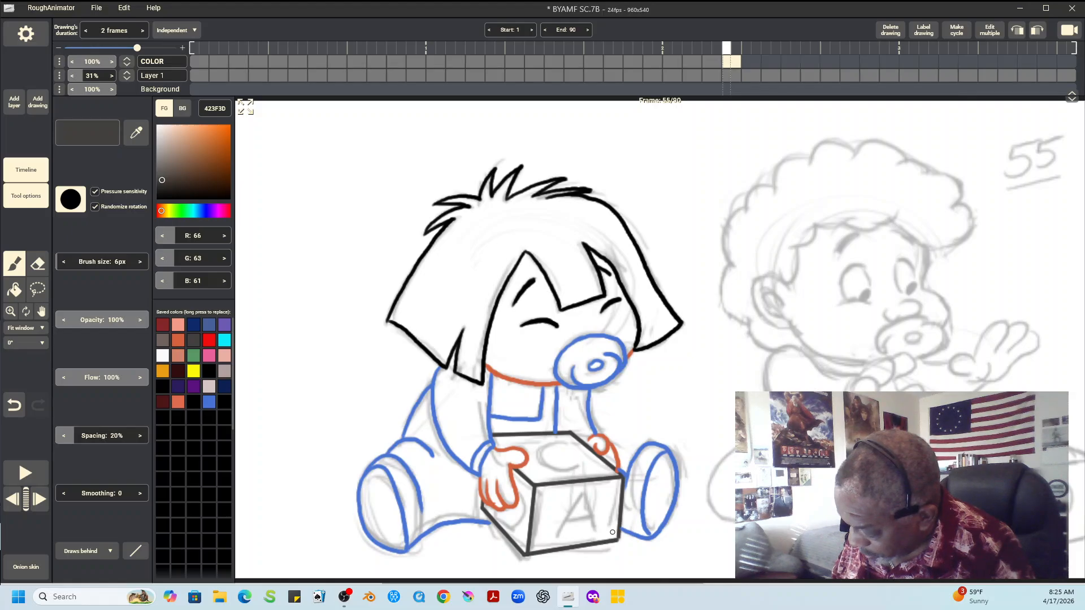
Ink the letter A on the block's front face with straight lines and the letter on its left side freehand
drag(586, 490, 557, 534)
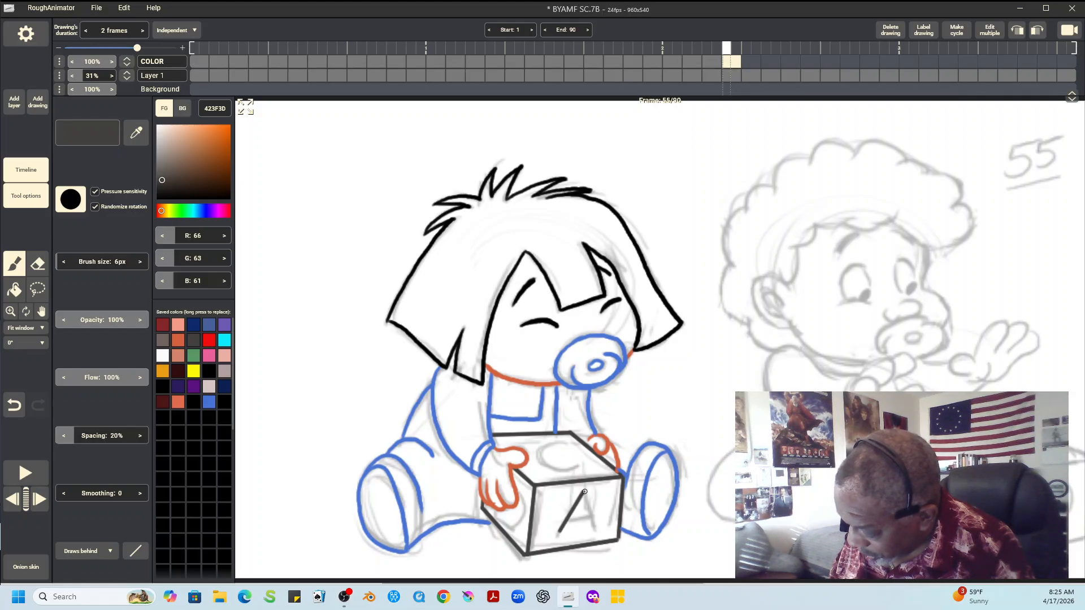
mouse_move(584, 489)
mouse_down()
mouse_move(596, 530)
mouse_move(593, 517)
mouse_up()
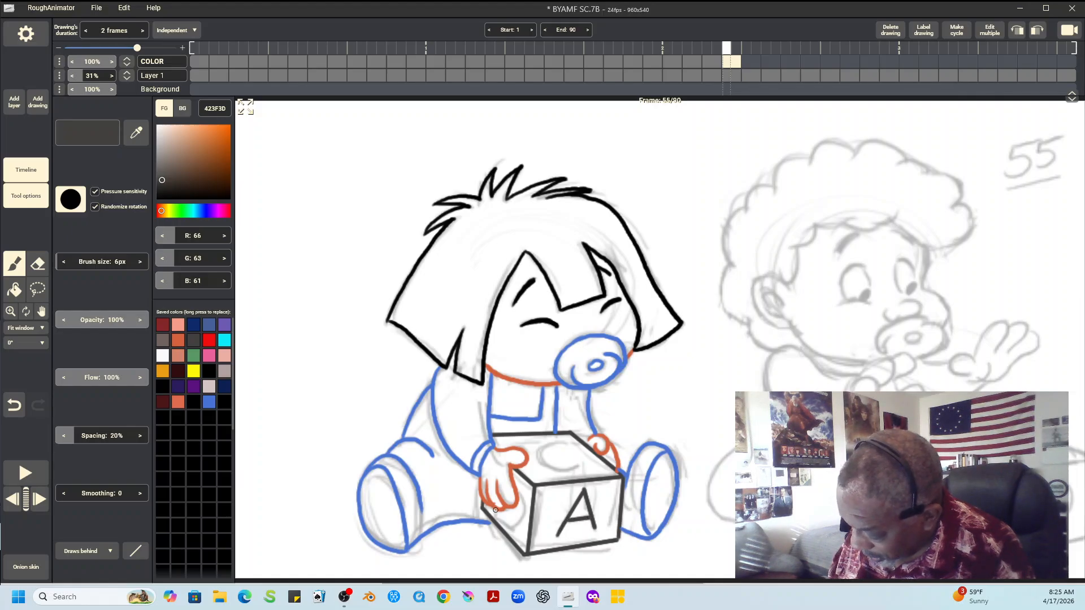
click(136, 551)
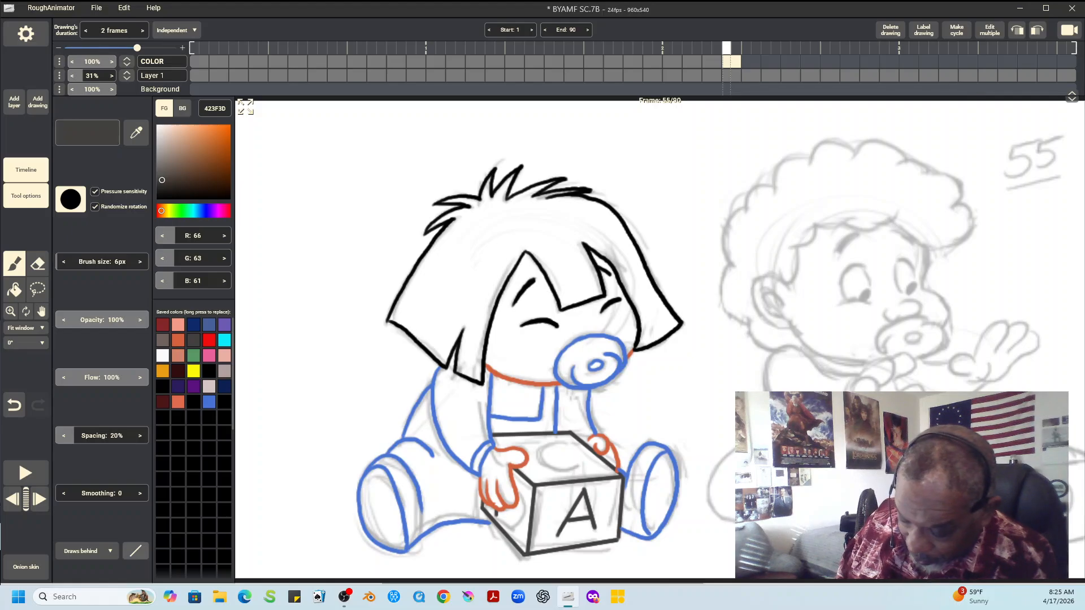
click(135, 422)
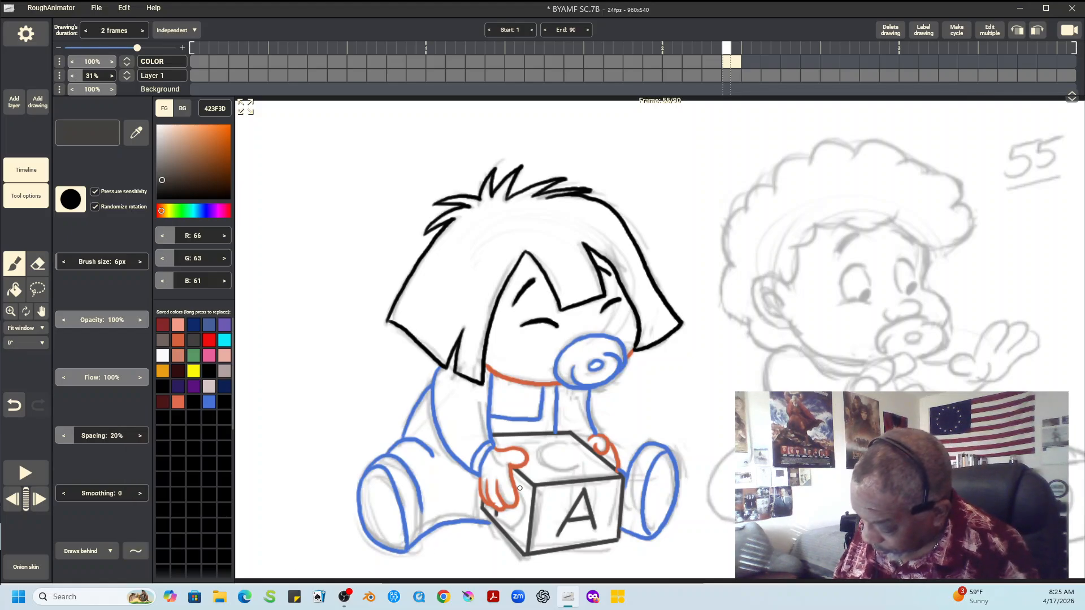
mouse_move(514, 484)
mouse_down()
mouse_move(524, 515)
mouse_move(516, 527)
mouse_move(496, 515)
mouse_up()
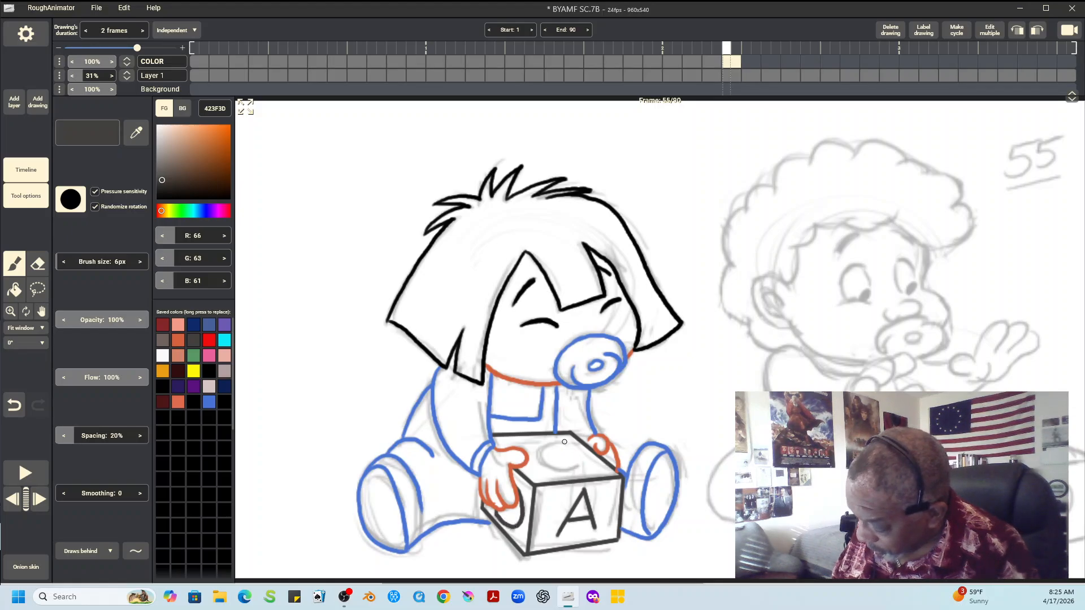
Ink the letter C on the block's top face freehand and go over that face's back edge with a straight line drawn in front
mouse_move(565, 444)
mouse_down()
mouse_move(541, 453)
mouse_move(550, 470)
mouse_move(577, 466)
mouse_up()
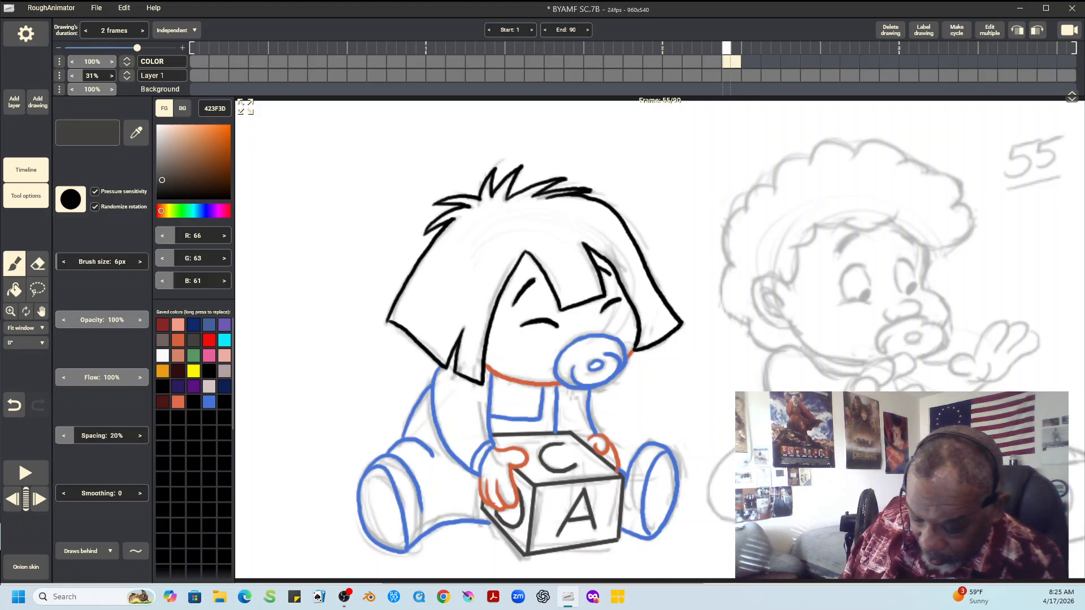
click(84, 551)
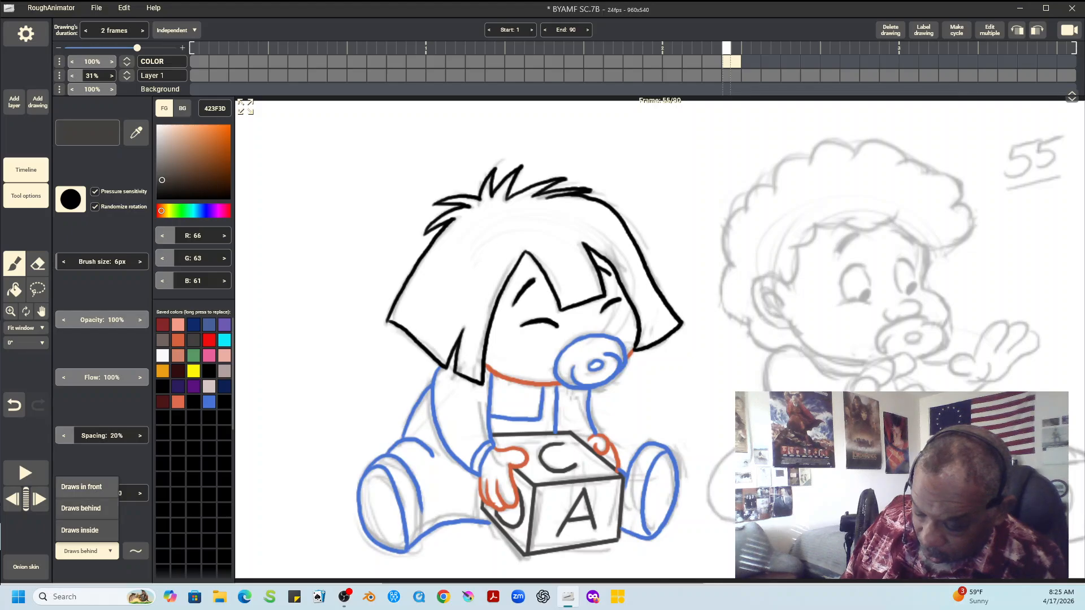
click(82, 487)
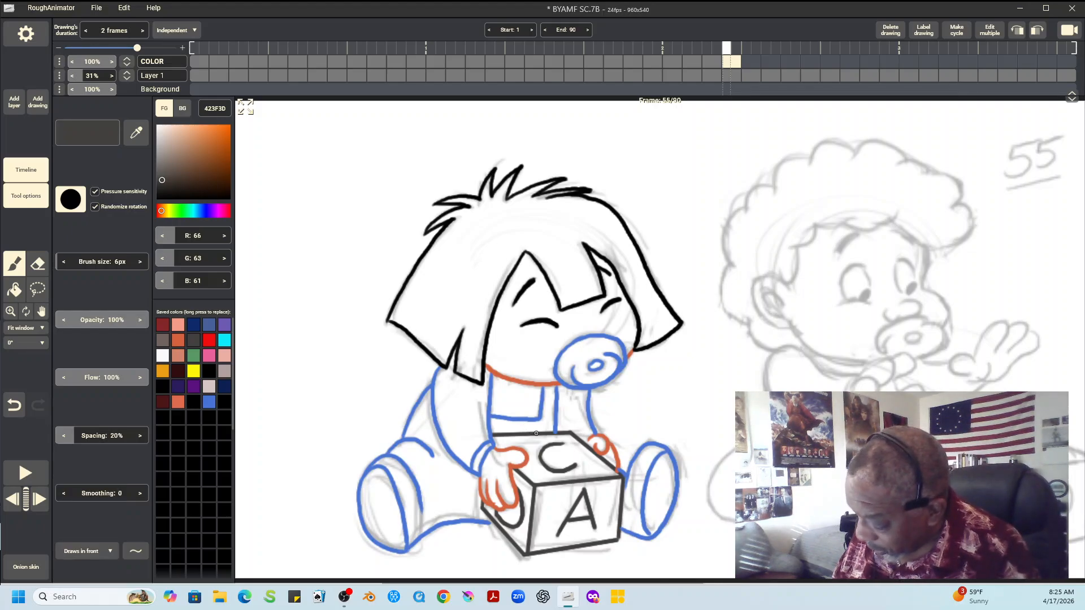
drag(538, 434, 568, 433)
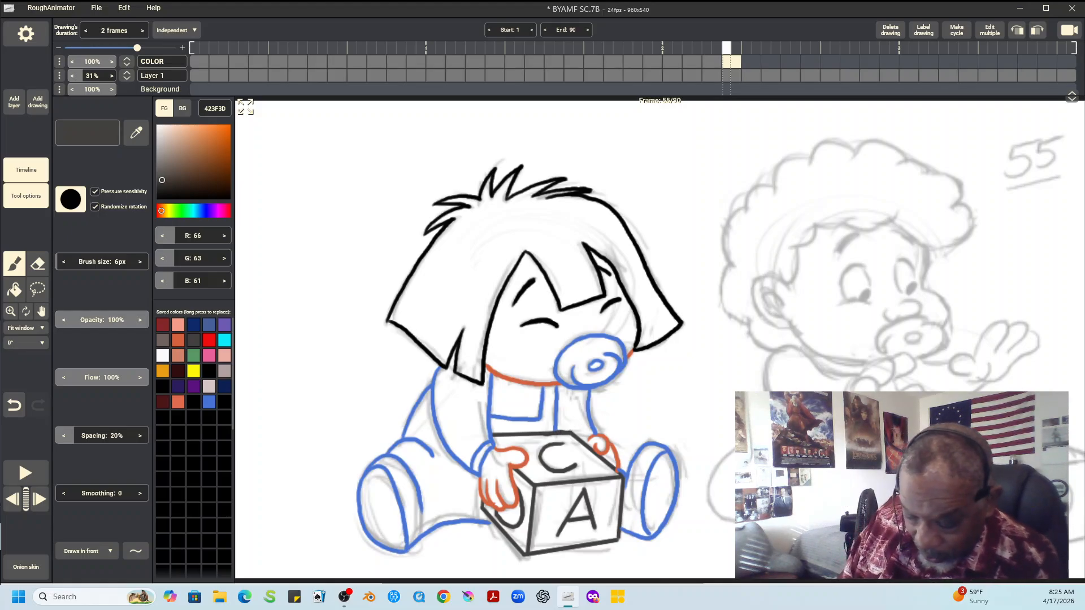
key(ctrl+z)
click(135, 551)
click(135, 444)
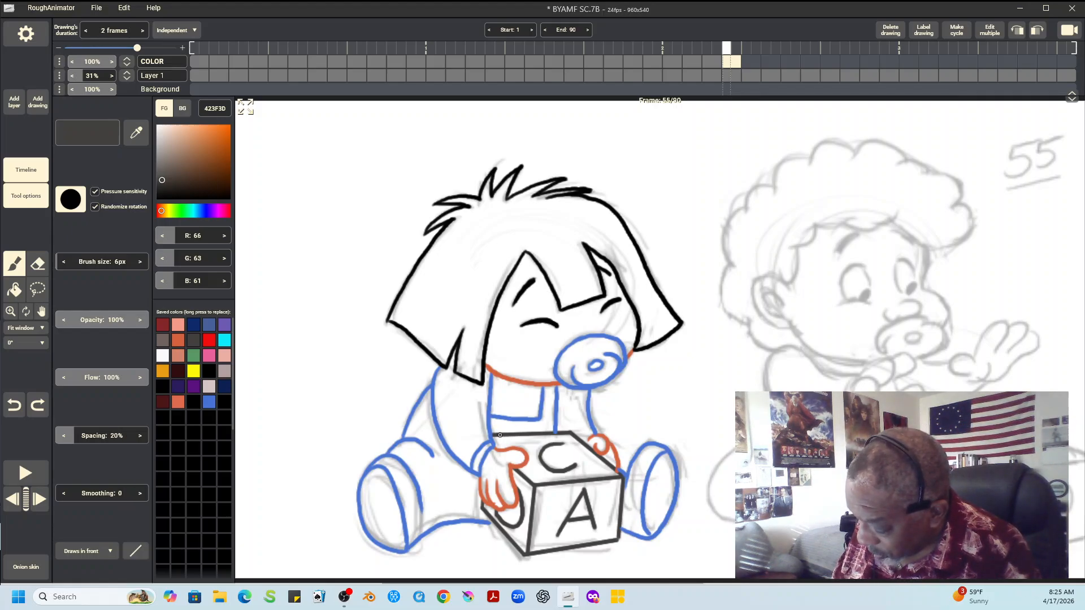
drag(499, 435, 575, 431)
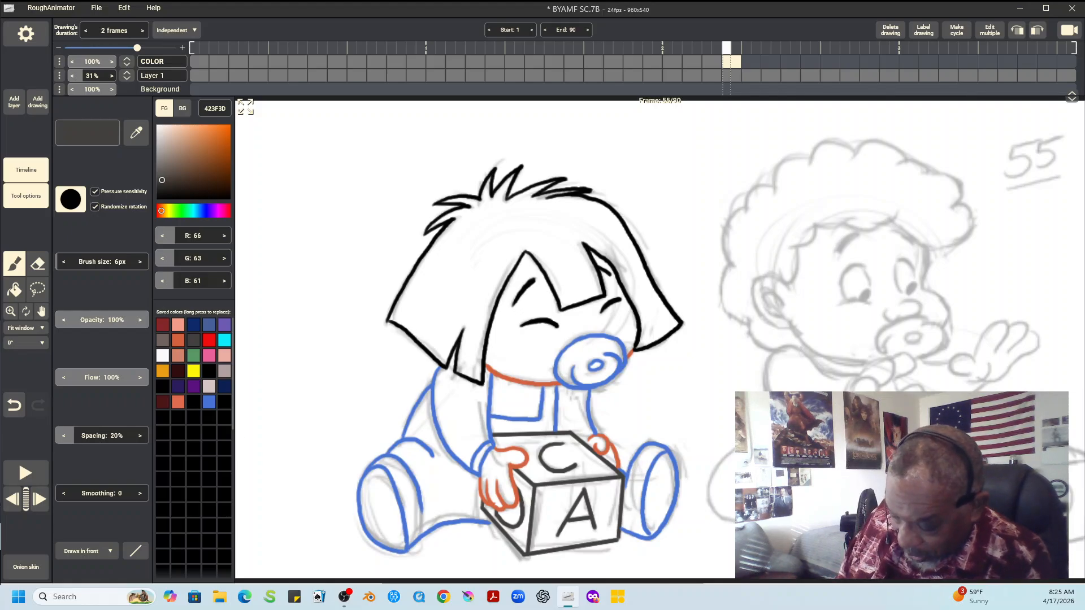
Set the brush to blue 4773D4 with freehand strokes that draw behind the existing line art
click(210, 402)
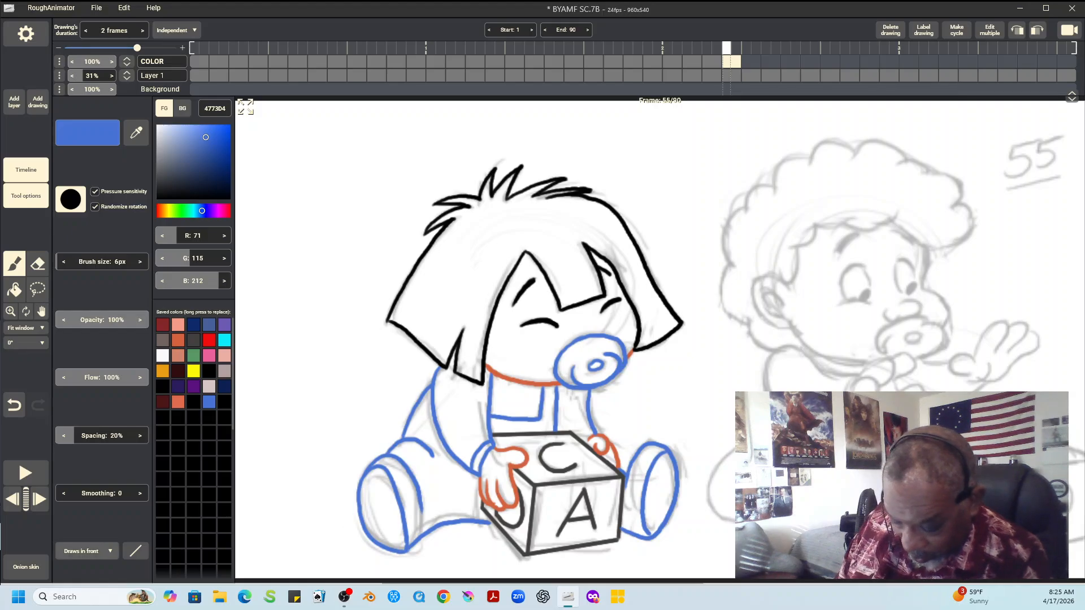
click(88, 551)
click(87, 508)
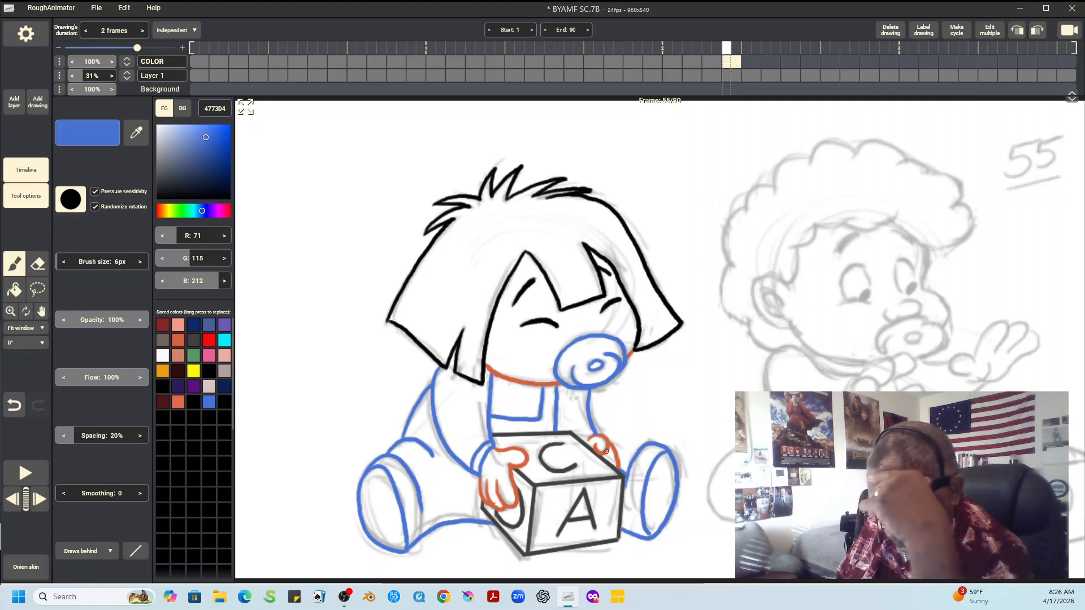
click(135, 551)
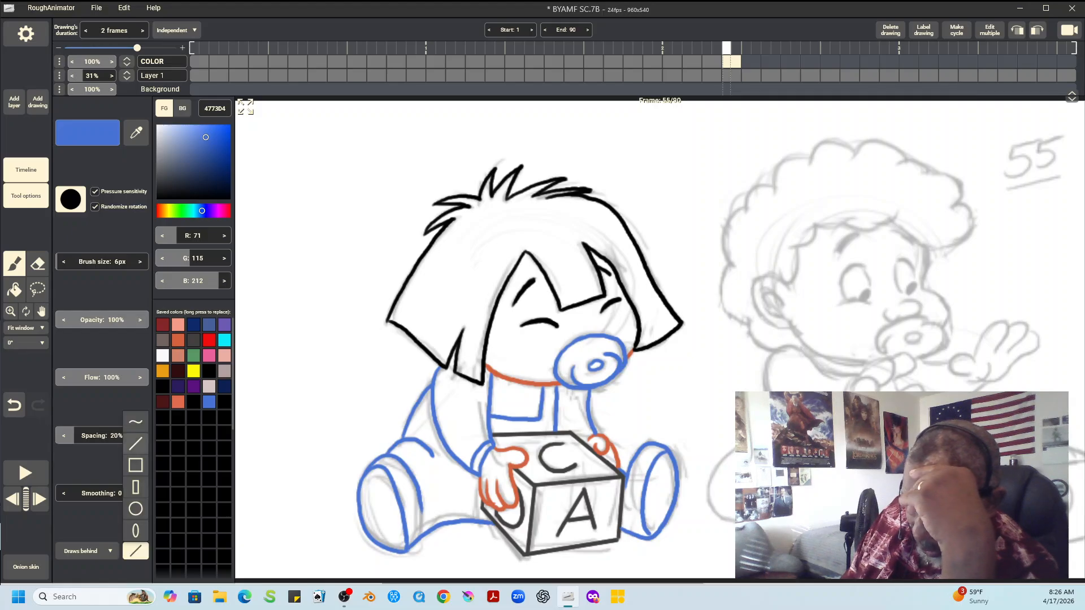
click(135, 423)
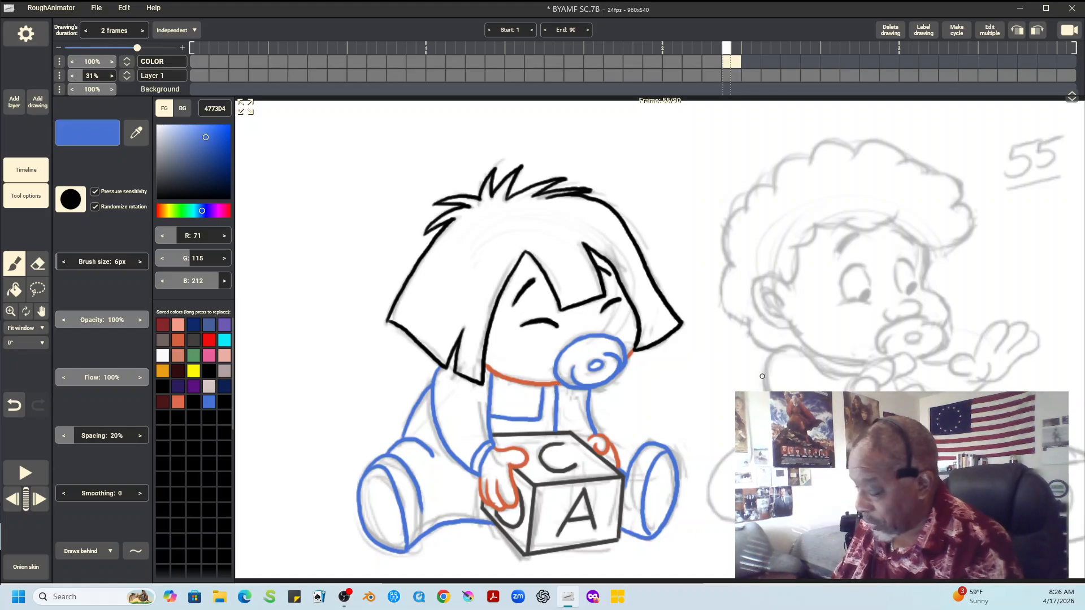
Compare the drawings on frames 53 and 55, and copy a lasso selection of the right child's colored head from frame 53
key(Left)
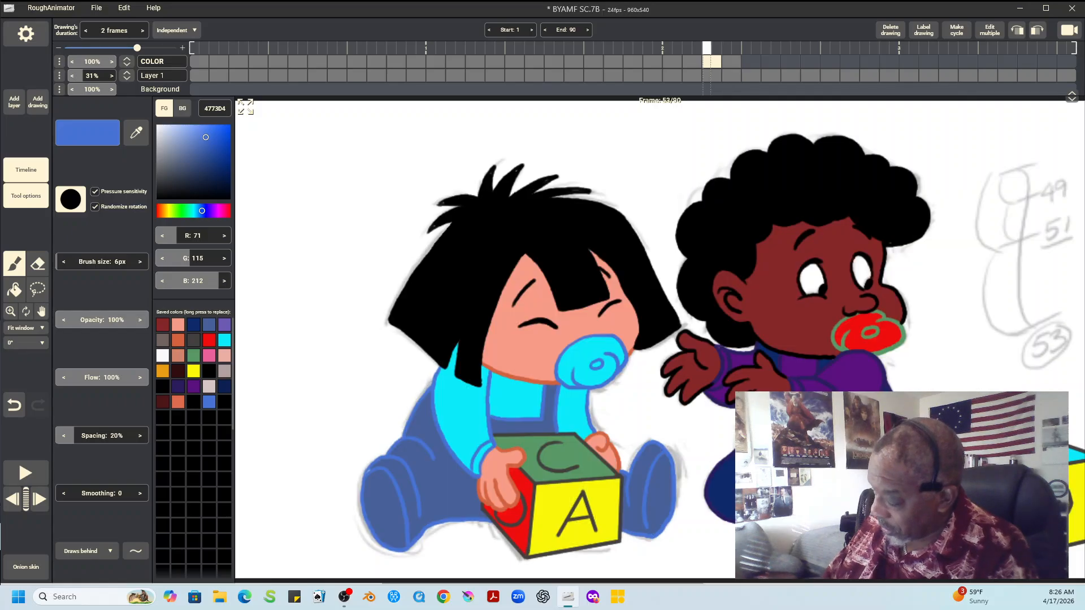
key(Right)
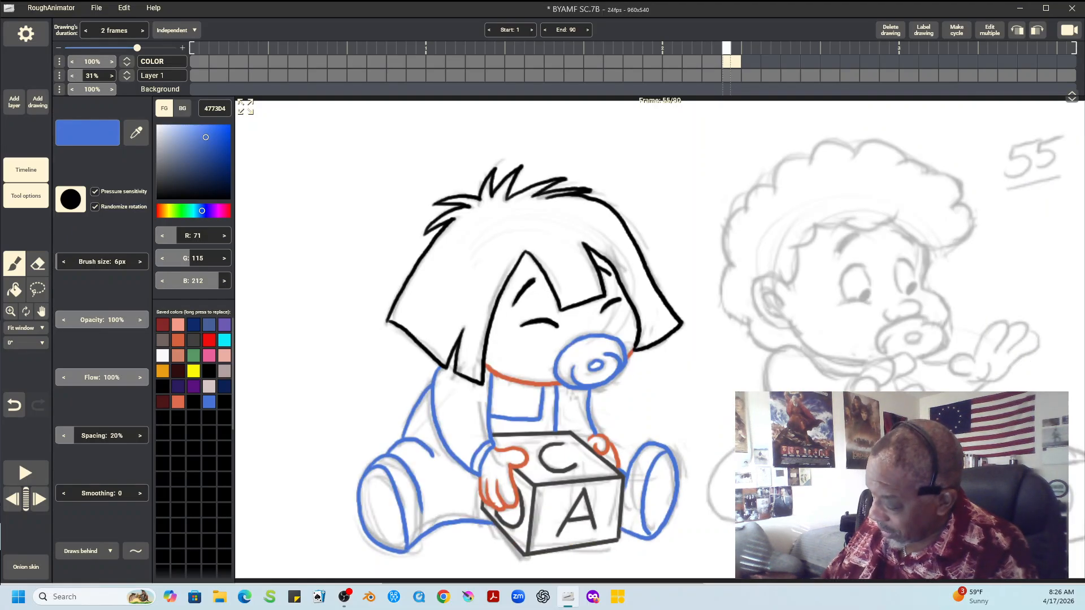
key(Left)
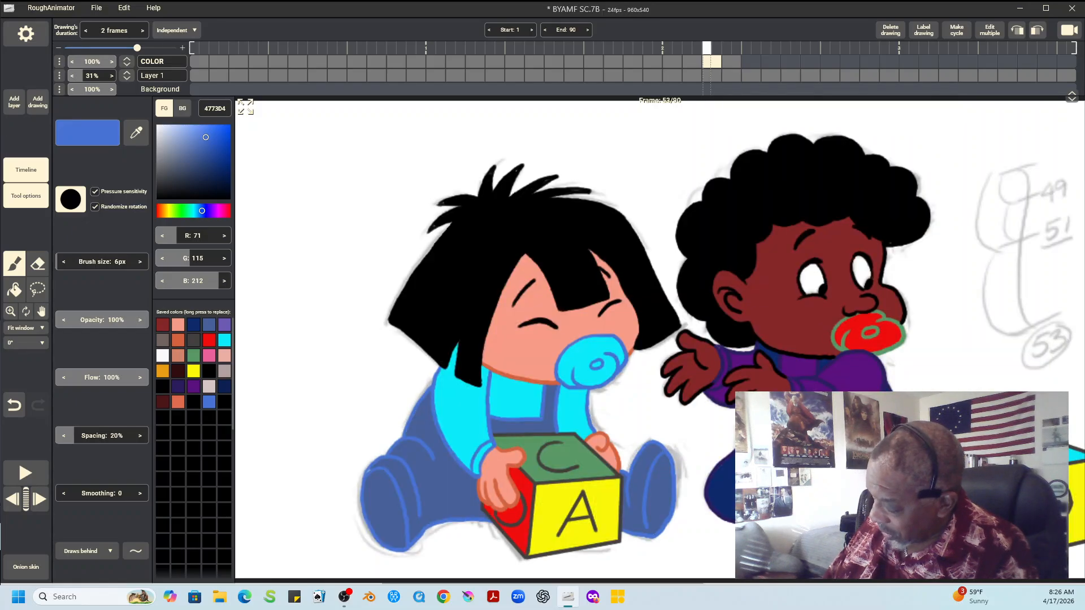
key(Right)
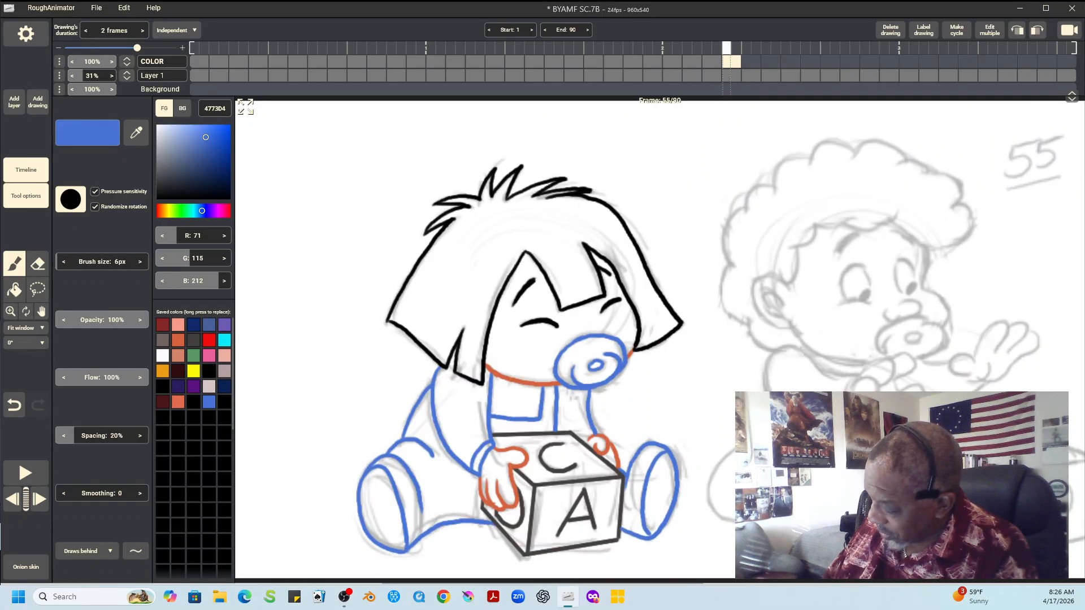
key(Left)
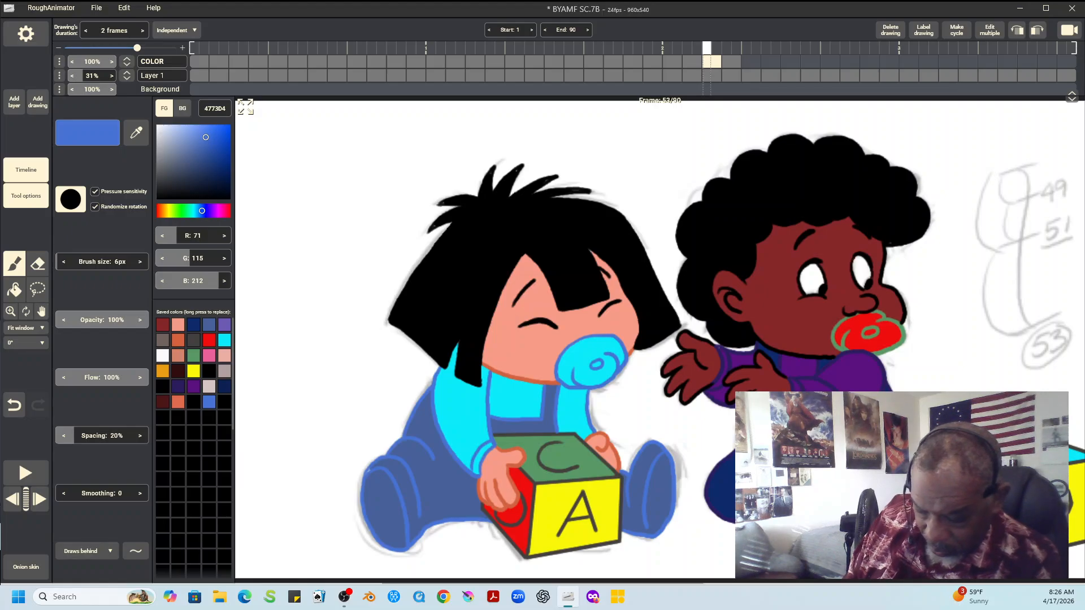
click(26, 328)
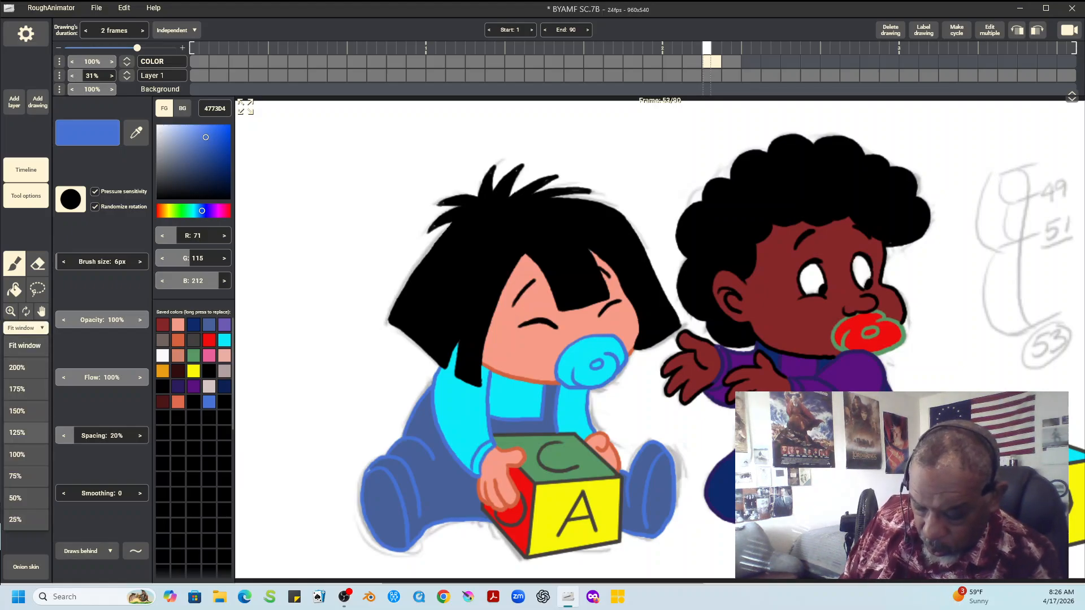
click(17, 455)
click(41, 311)
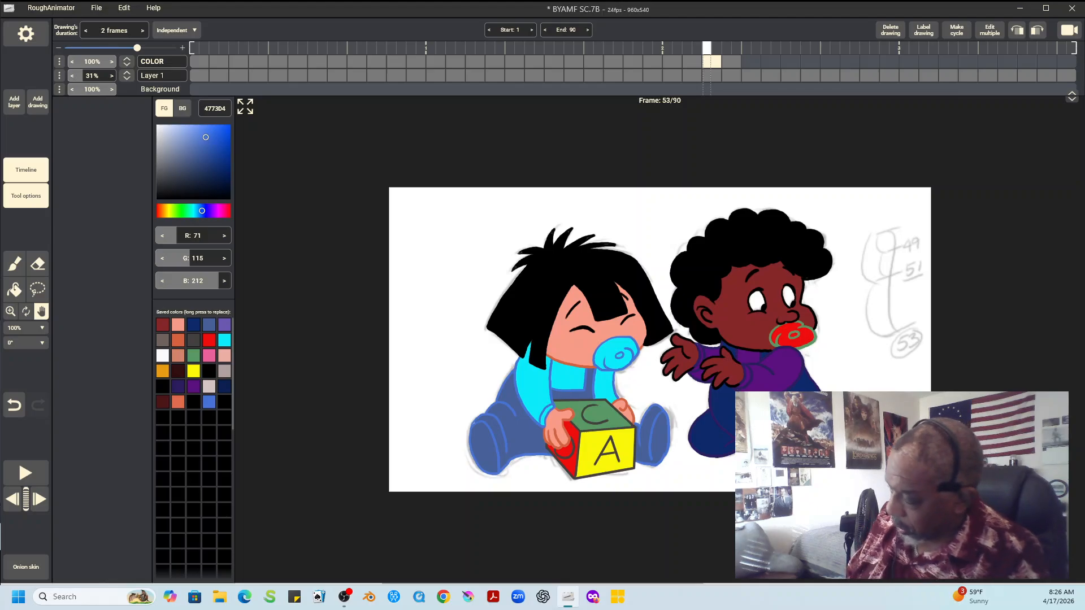
mouse_move(622, 339)
mouse_down()
mouse_move(475, 278)
mouse_move(470, 252)
mouse_up()
click(38, 289)
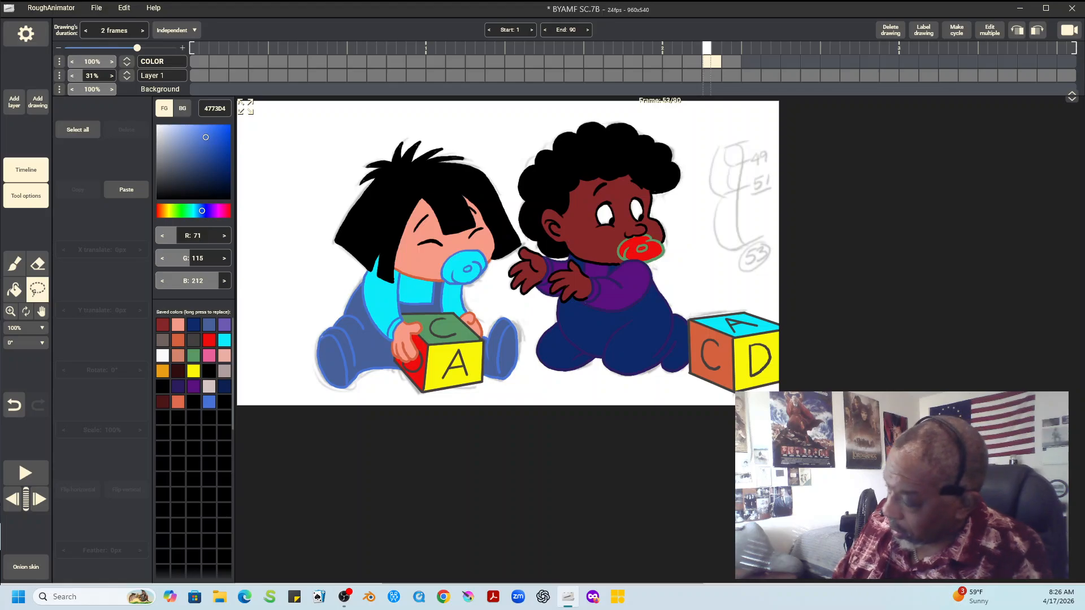
mouse_move(675, 120)
mouse_down()
mouse_move(608, 109)
mouse_move(558, 120)
mouse_move(525, 140)
mouse_move(518, 221)
mouse_up()
mouse_move(676, 120)
mouse_down()
mouse_move(698, 238)
mouse_move(661, 271)
mouse_move(621, 282)
mouse_up()
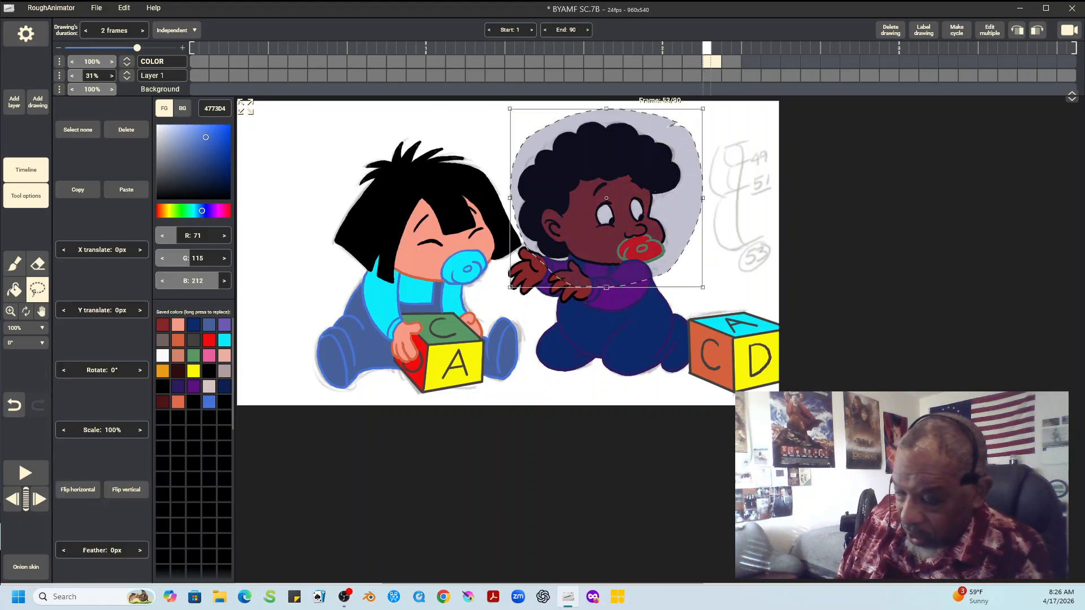
click(78, 190)
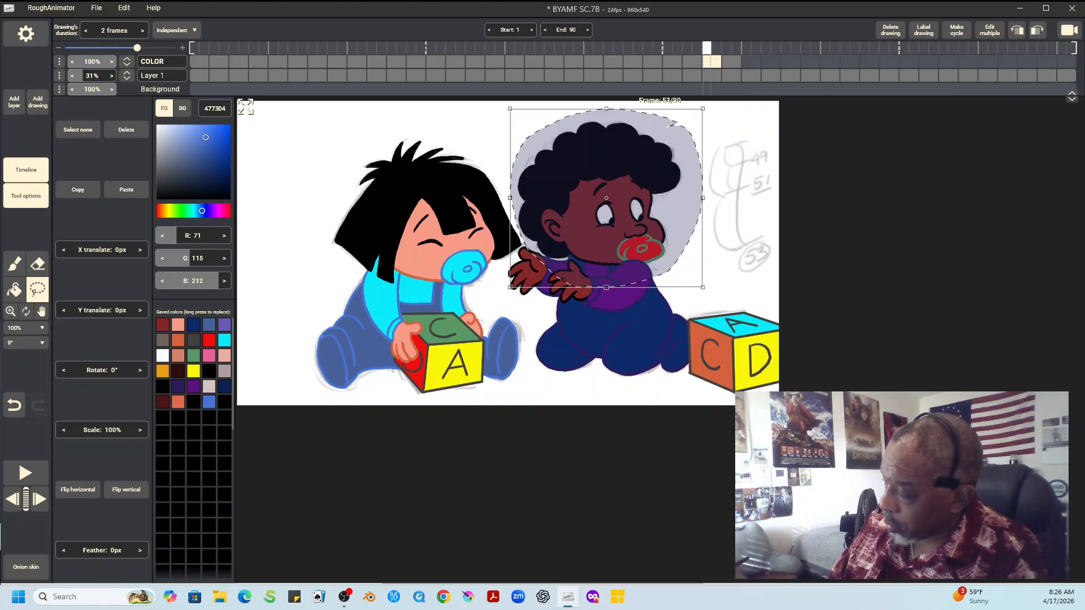
Paste the copied head into frame 55, shift it 46 px in X and 6 px in Y over the rough, and deselect it
key(Right)
click(126, 189)
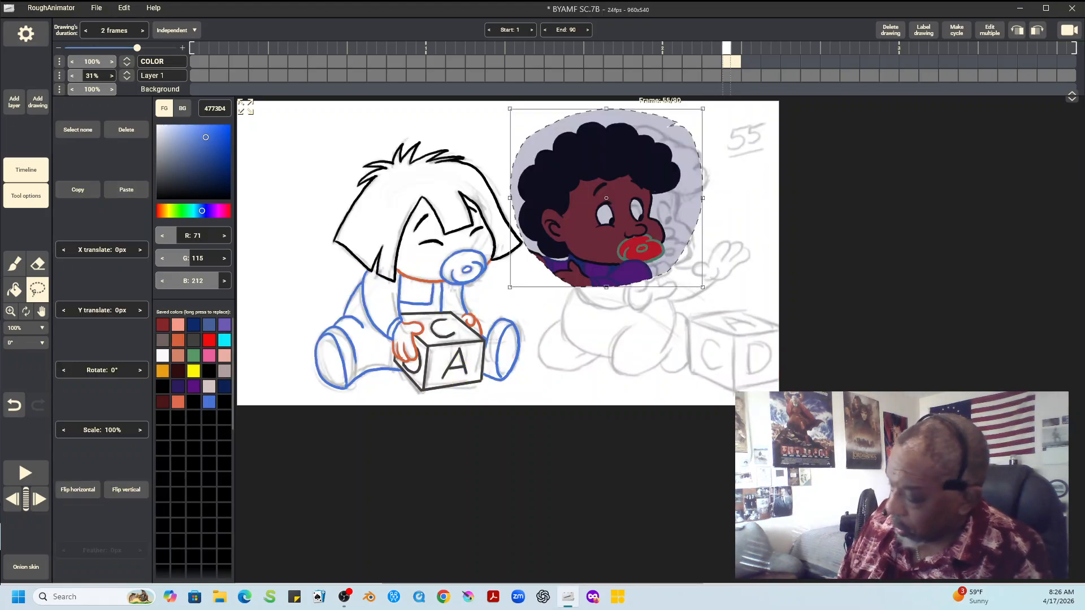
drag(605, 198, 632, 201)
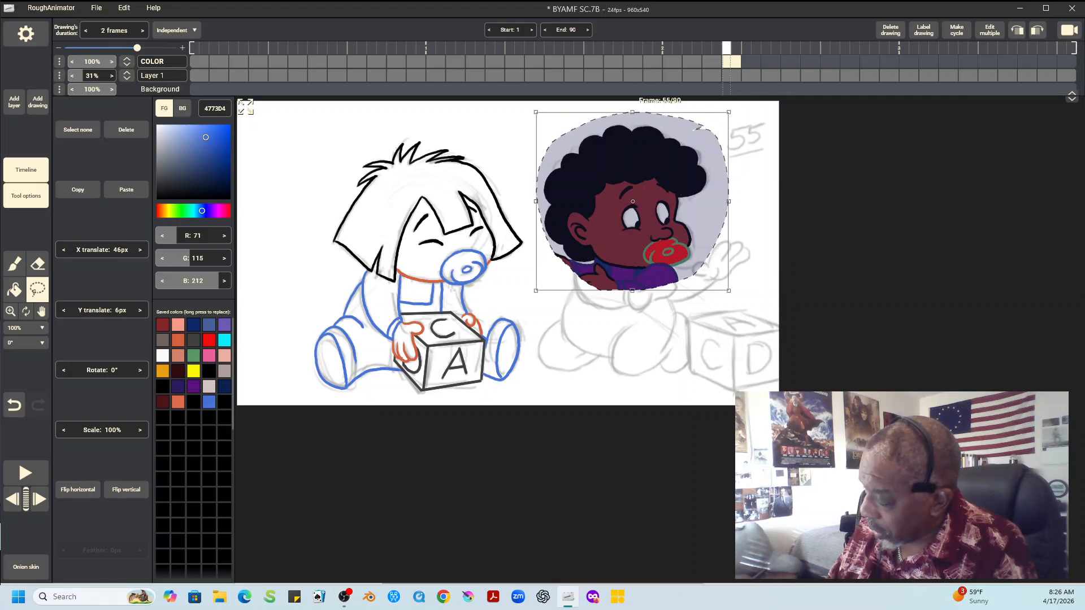
click(78, 129)
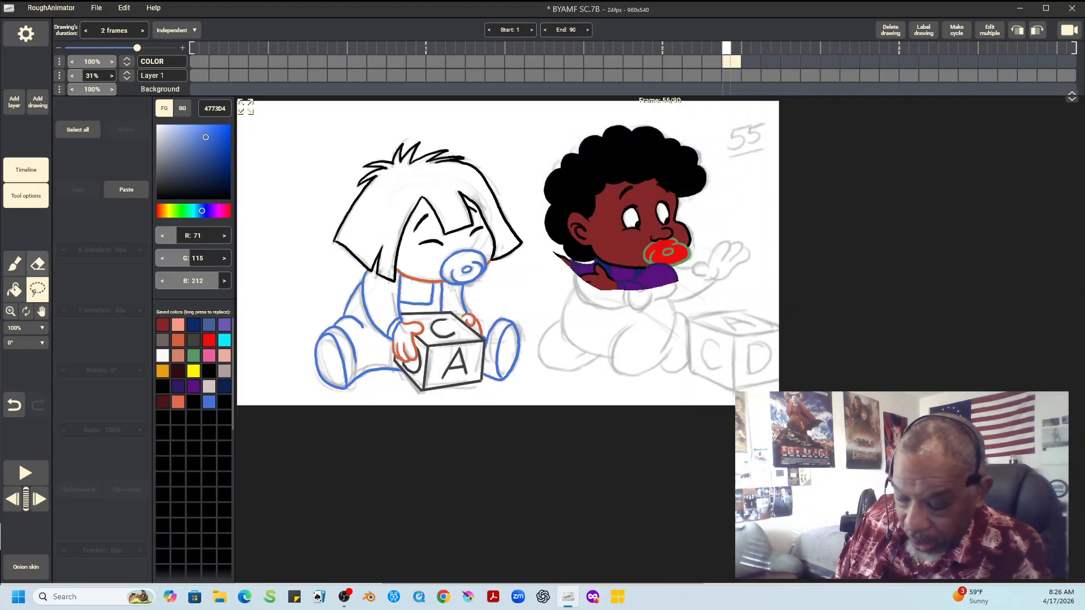
Erase the leftover shirt and hand pieces below the pasted head, using an eraser size of 38 px for the edges
click(37, 263)
drag(595, 305, 586, 299)
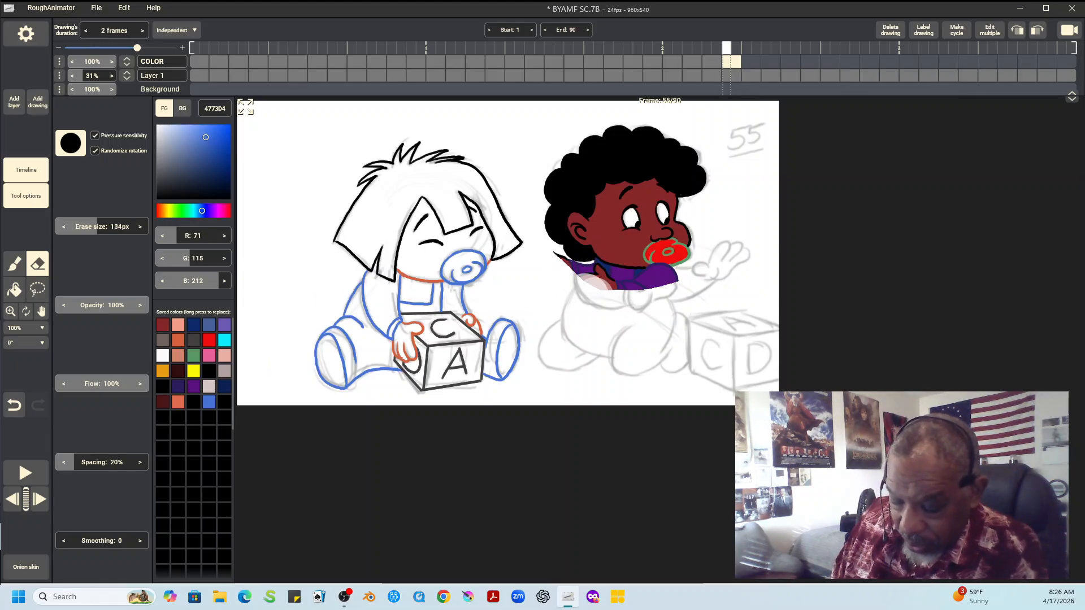
drag(97, 227, 67, 227)
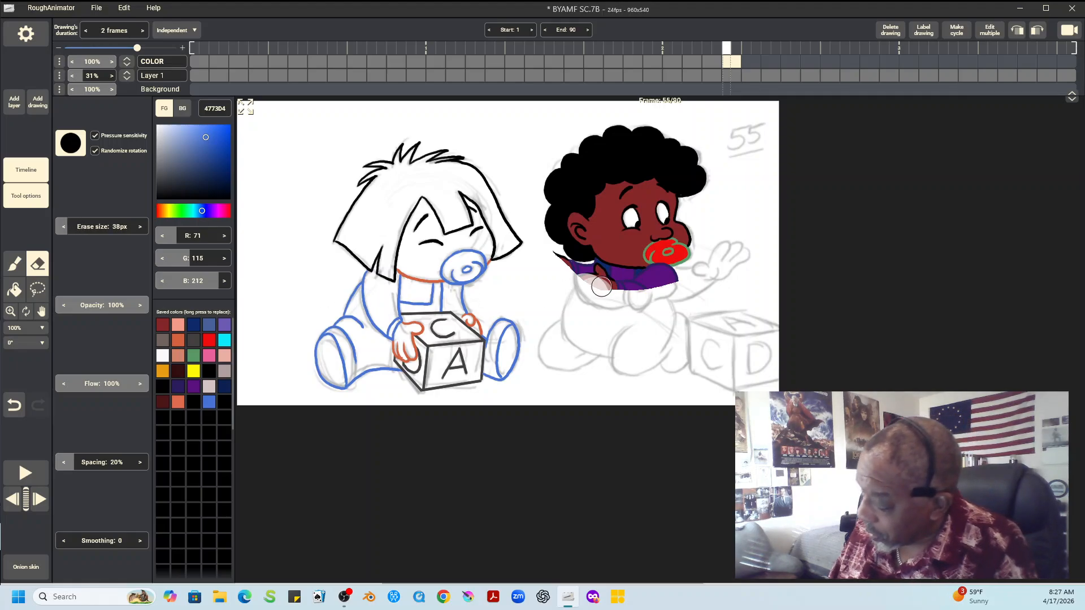
mouse_move(601, 286)
mouse_down()
mouse_move(562, 270)
mouse_move(553, 254)
mouse_move(655, 286)
mouse_move(621, 288)
mouse_move(598, 266)
mouse_move(676, 270)
mouse_up()
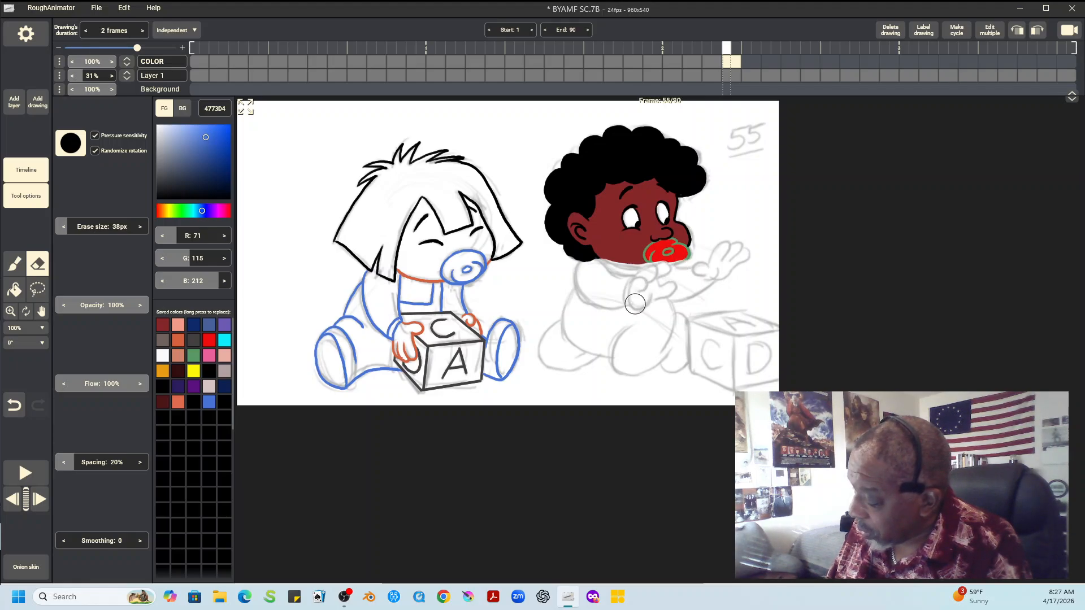
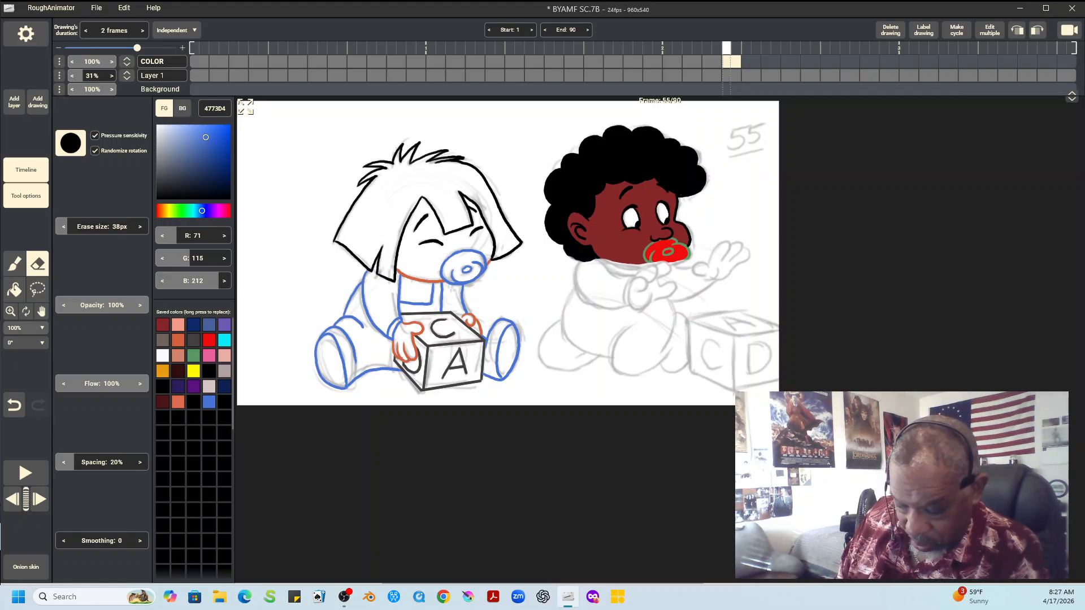
Ink the right child's two raised hands in black 000000 over the rough, using the 6 px brush
click(22, 328)
click(22, 347)
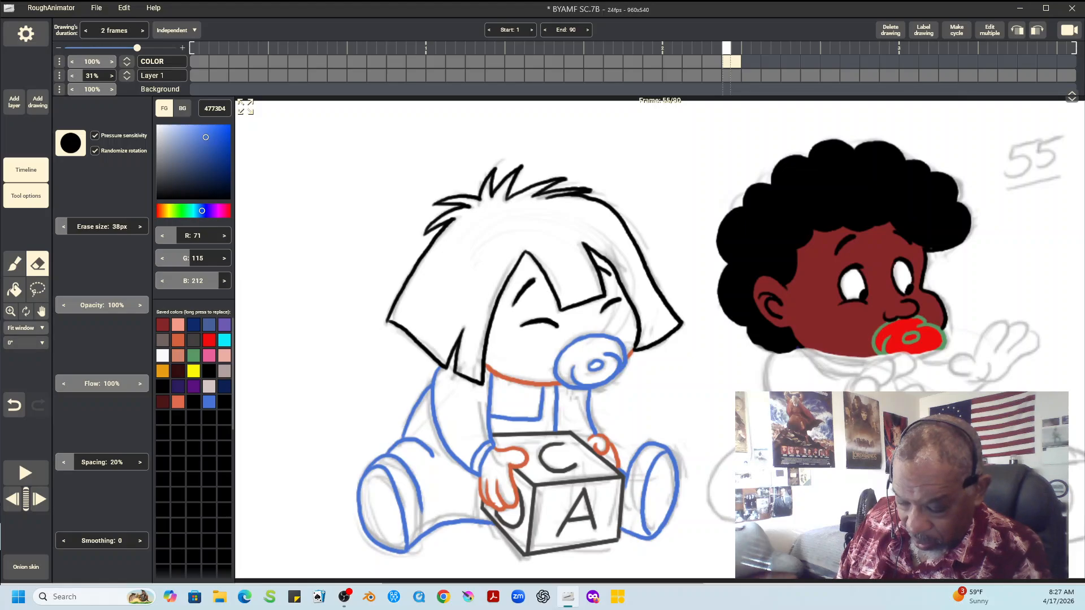
click(41, 311)
drag(735, 339, 335, 322)
click(14, 264)
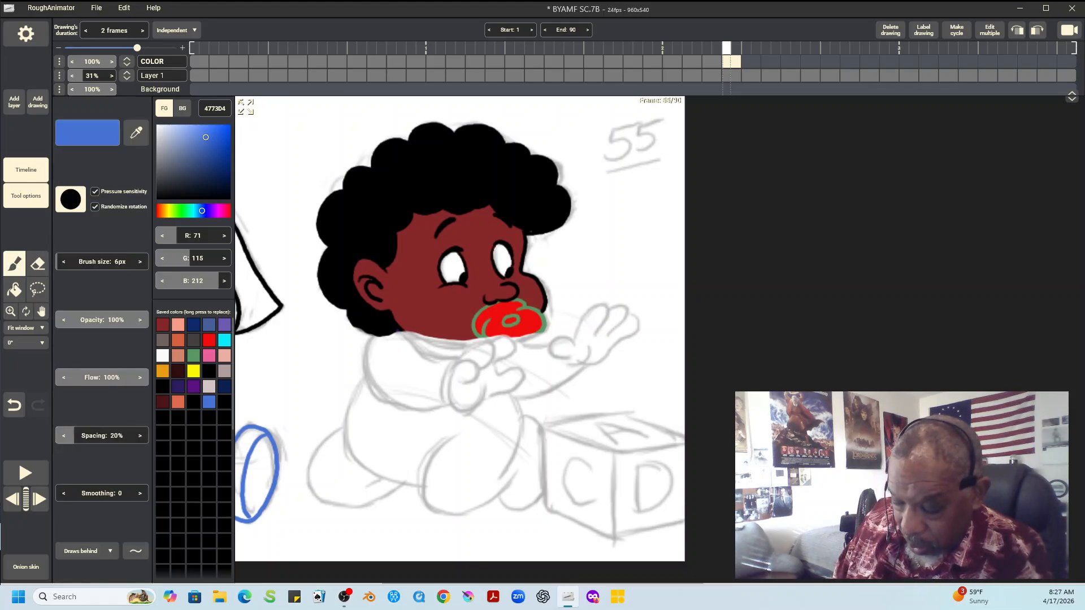
click(209, 372)
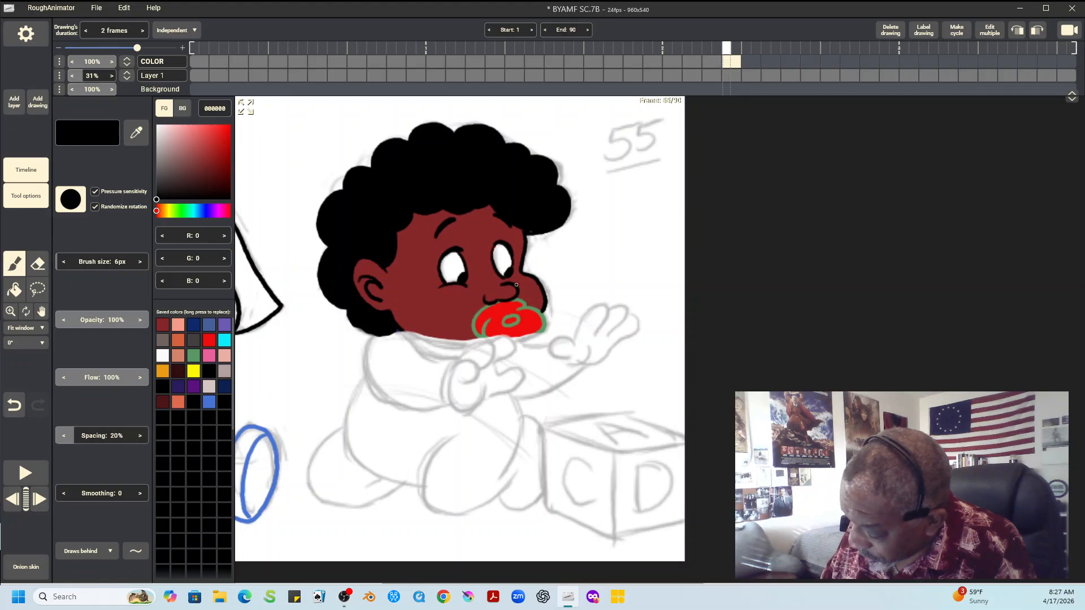
mouse_move(448, 384)
mouse_down()
mouse_move(461, 362)
mouse_move(478, 368)
mouse_move(473, 380)
mouse_move(462, 383)
mouse_move(468, 350)
mouse_move(490, 346)
mouse_move(483, 366)
mouse_move(502, 339)
mouse_move(513, 347)
mouse_move(495, 376)
mouse_move(448, 395)
mouse_move(462, 412)
mouse_move(513, 367)
mouse_move(522, 375)
mouse_move(479, 402)
mouse_up()
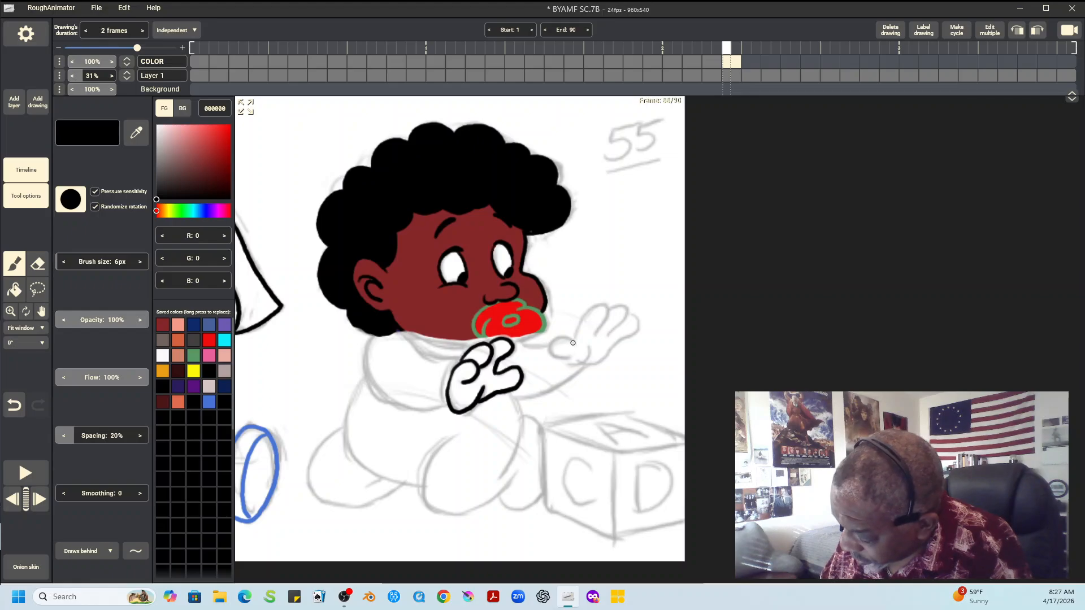
mouse_move(573, 343)
mouse_down()
mouse_move(549, 347)
mouse_move(583, 361)
mouse_move(582, 321)
mouse_move(607, 308)
mouse_move(603, 324)
mouse_move(622, 305)
mouse_move(628, 314)
mouse_move(608, 337)
mouse_move(636, 317)
mouse_move(635, 333)
mouse_move(590, 363)
mouse_up()
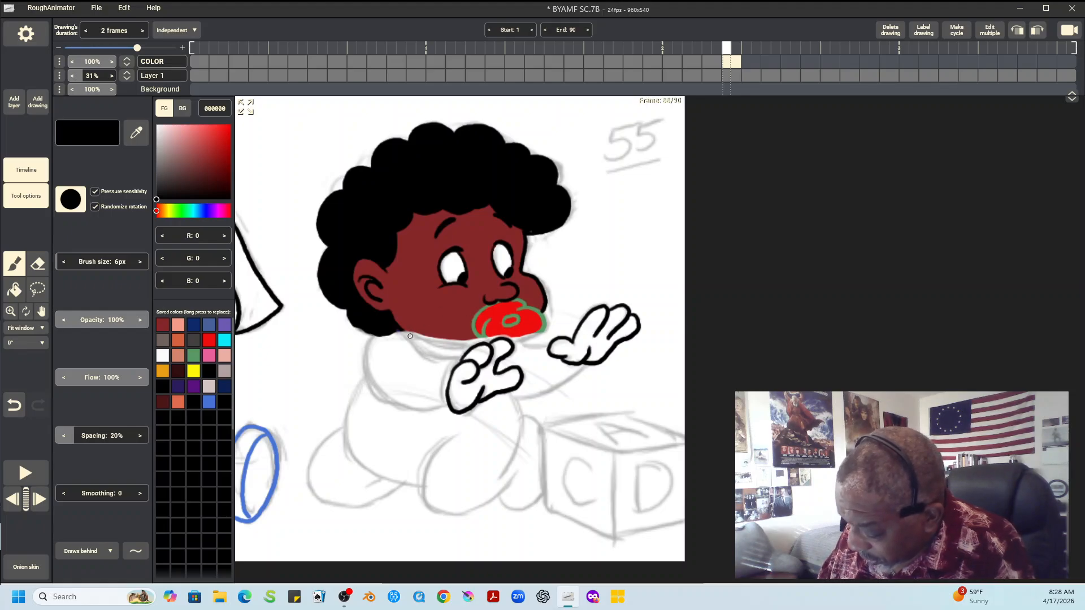
Ink the right child's chin line in black and close the pacifier's lower outline in green 589966
drag(403, 333, 470, 347)
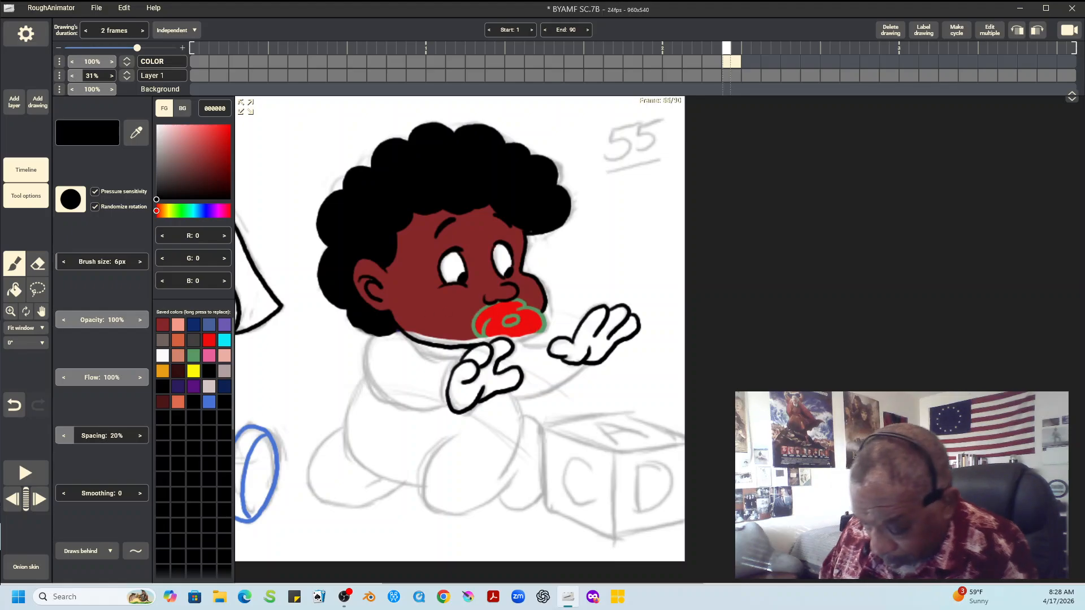
click(193, 355)
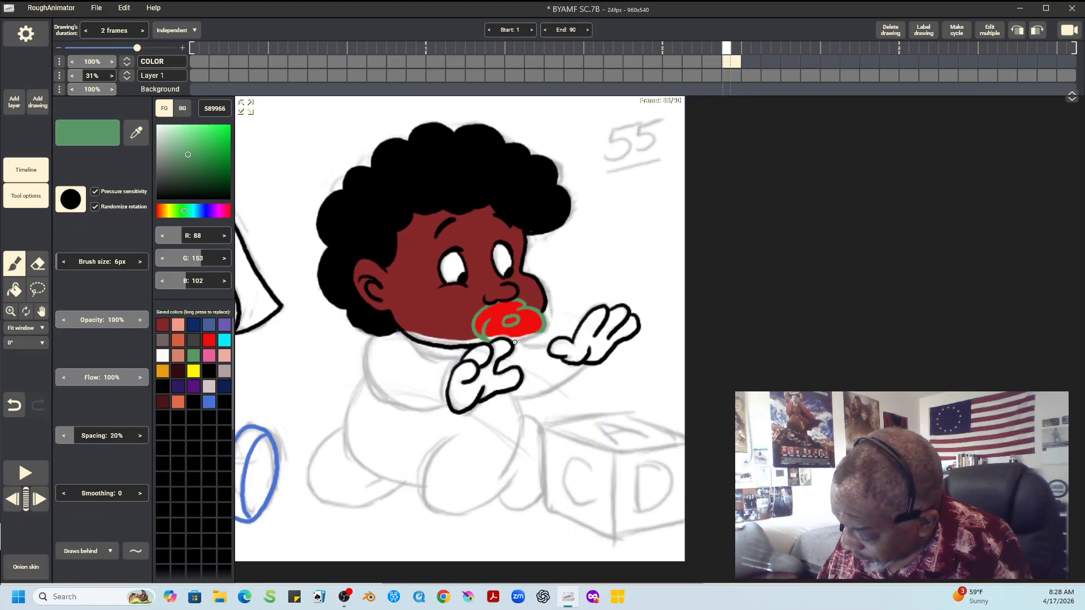
drag(514, 343, 543, 329)
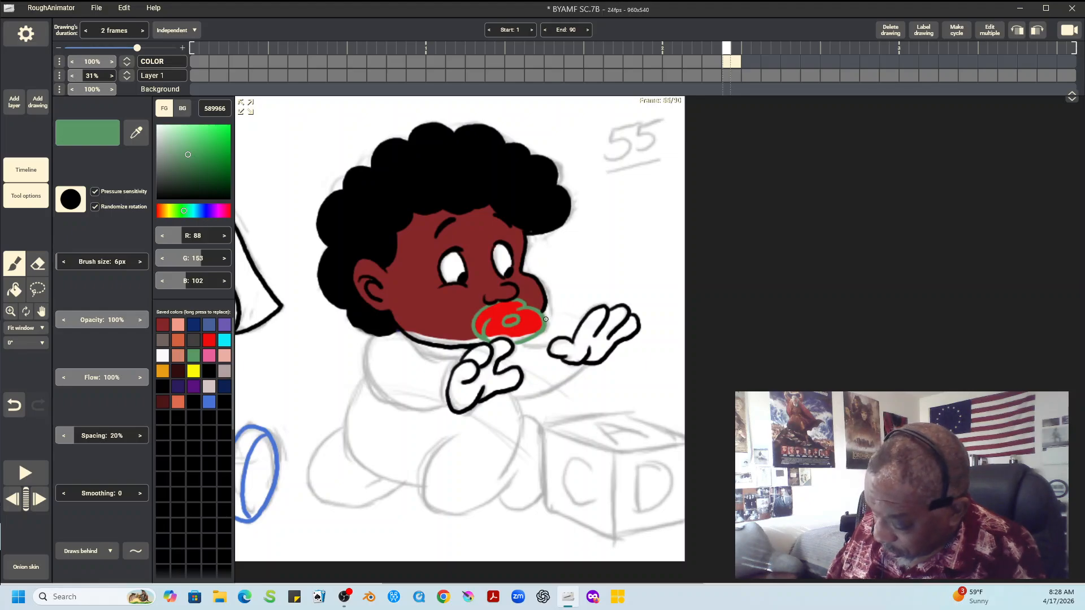
Outline the right child's collar, both sleeves and belly front in dark purple 2B1C5E
click(178, 387)
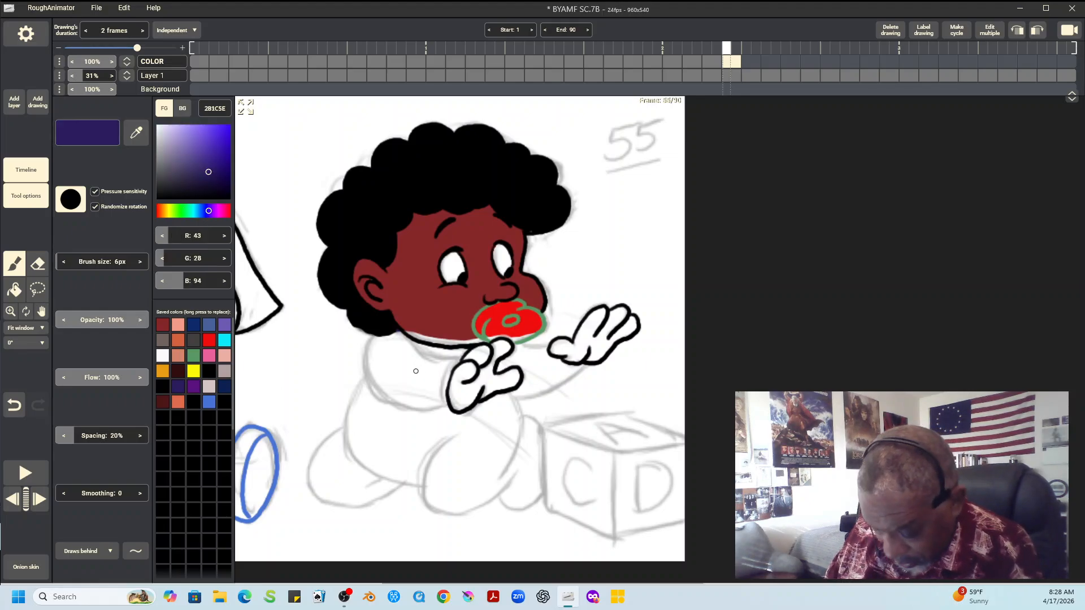
mouse_move(406, 334)
mouse_down()
mouse_move(460, 360)
mouse_move(443, 402)
mouse_up()
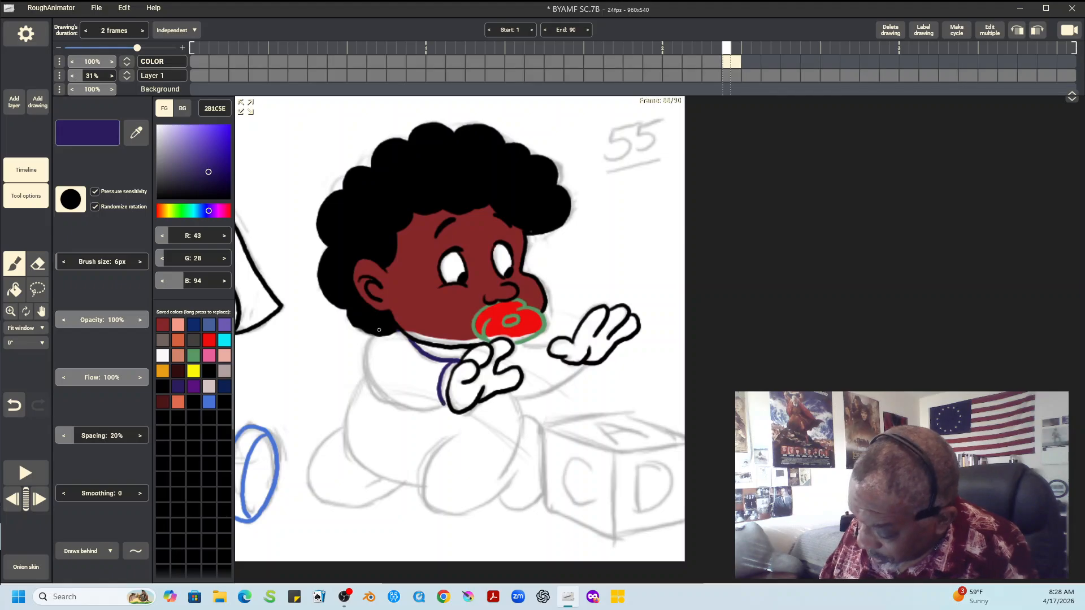
mouse_move(373, 333)
mouse_down()
mouse_move(364, 367)
mouse_move(380, 398)
mouse_move(444, 406)
mouse_up()
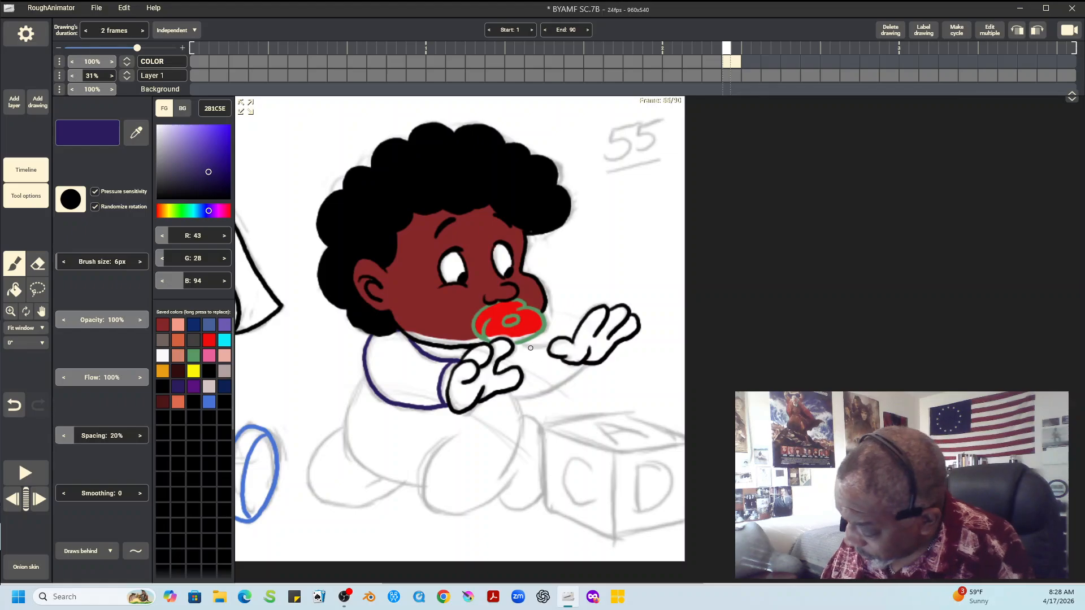
drag(520, 344, 542, 347)
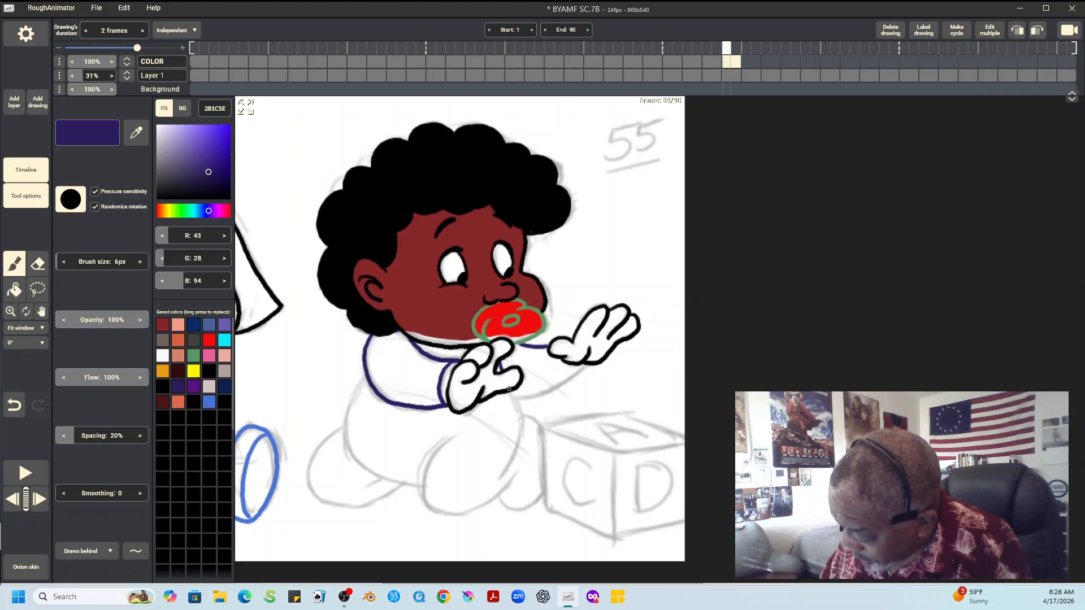
mouse_move(509, 390)
mouse_down()
mouse_move(519, 414)
mouse_move(510, 467)
mouse_move(493, 485)
mouse_up()
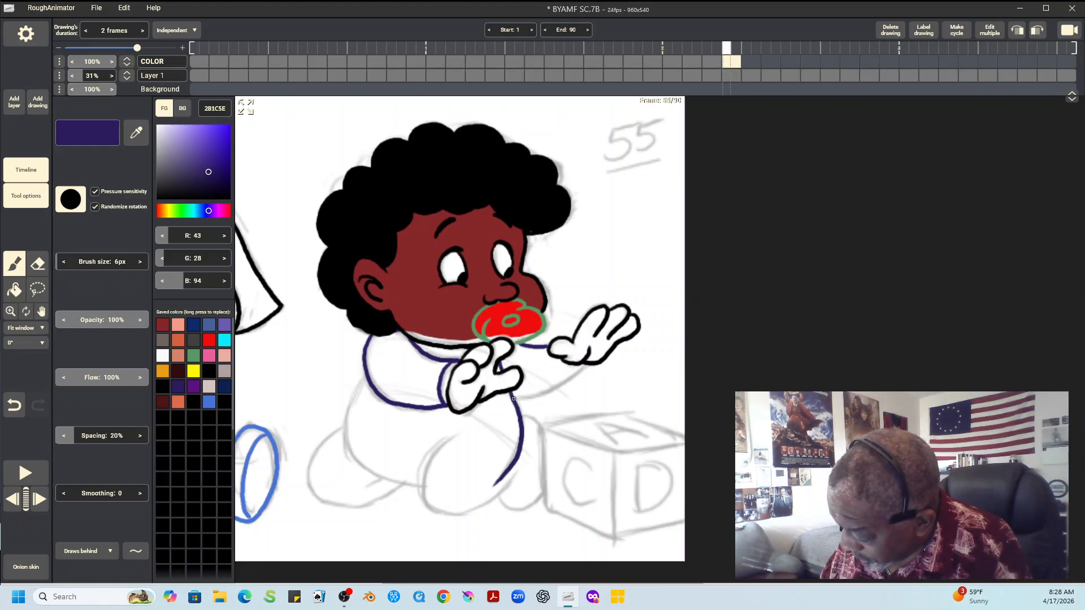
drag(514, 399, 574, 364)
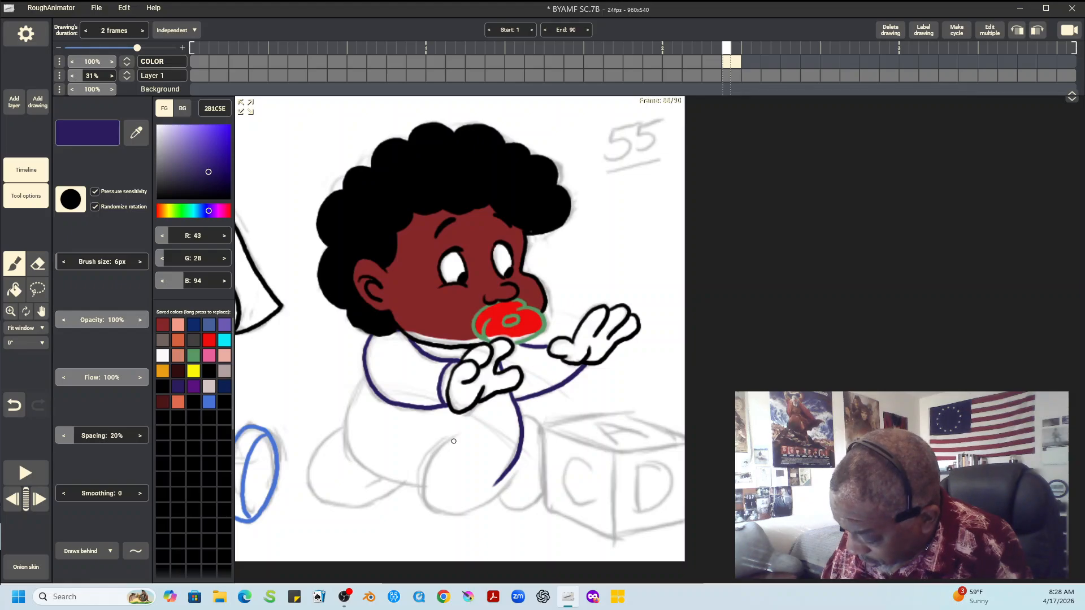
Outline the right child's knees, legs and back in the same dark purple, following the rough
mouse_move(453, 441)
mouse_down()
mouse_move(425, 481)
mouse_move(434, 509)
mouse_move(472, 510)
mouse_move(512, 474)
mouse_up()
drag(521, 416, 542, 430)
mouse_move(498, 493)
mouse_down()
mouse_move(511, 510)
mouse_move(543, 487)
mouse_up()
mouse_move(366, 374)
mouse_down()
mouse_move(345, 431)
mouse_move(360, 466)
mouse_move(424, 485)
mouse_move(373, 476)
mouse_up()
mouse_move(308, 480)
mouse_down()
mouse_move(322, 442)
mouse_move(344, 427)
mouse_up()
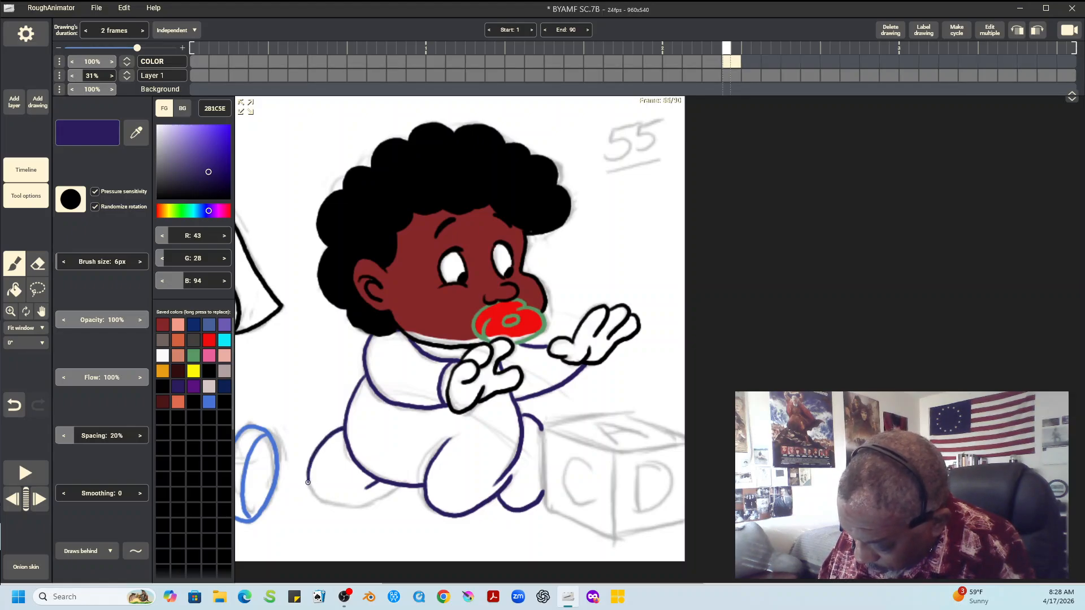
mouse_move(308, 482)
mouse_down()
mouse_move(322, 504)
mouse_move(345, 509)
mouse_move(399, 485)
mouse_up()
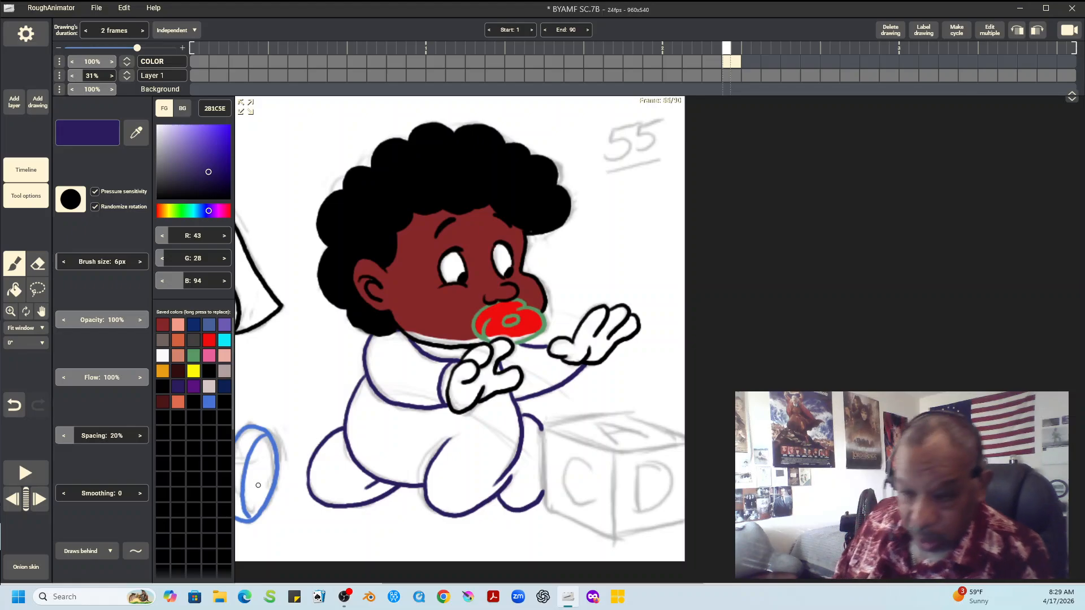
Draw the right toy block's edges with straight lines in dark gray 423F3D, set to draw in front
click(136, 551)
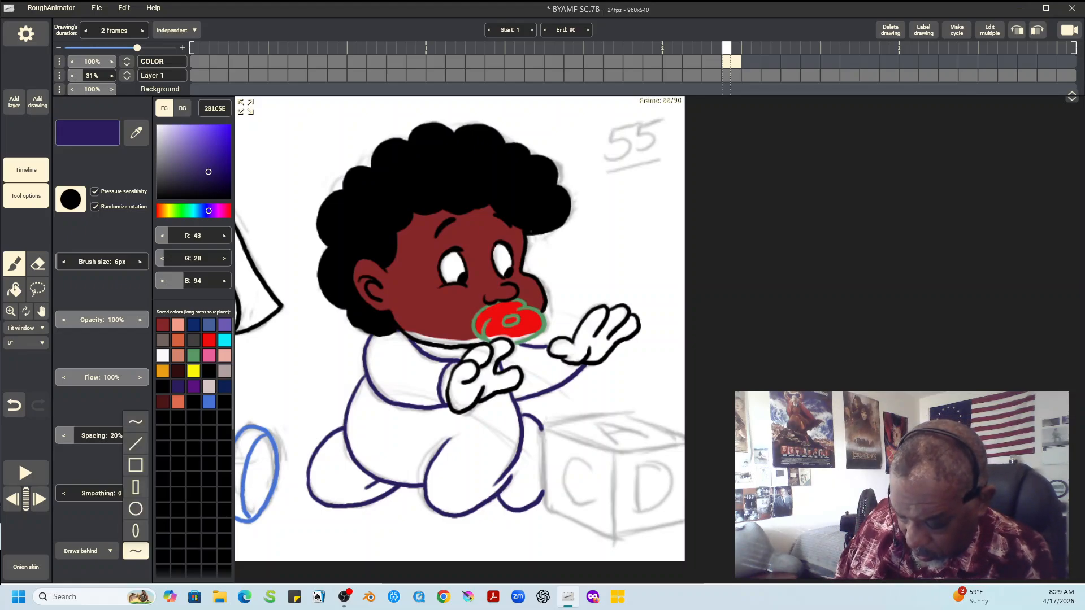
click(135, 444)
click(193, 340)
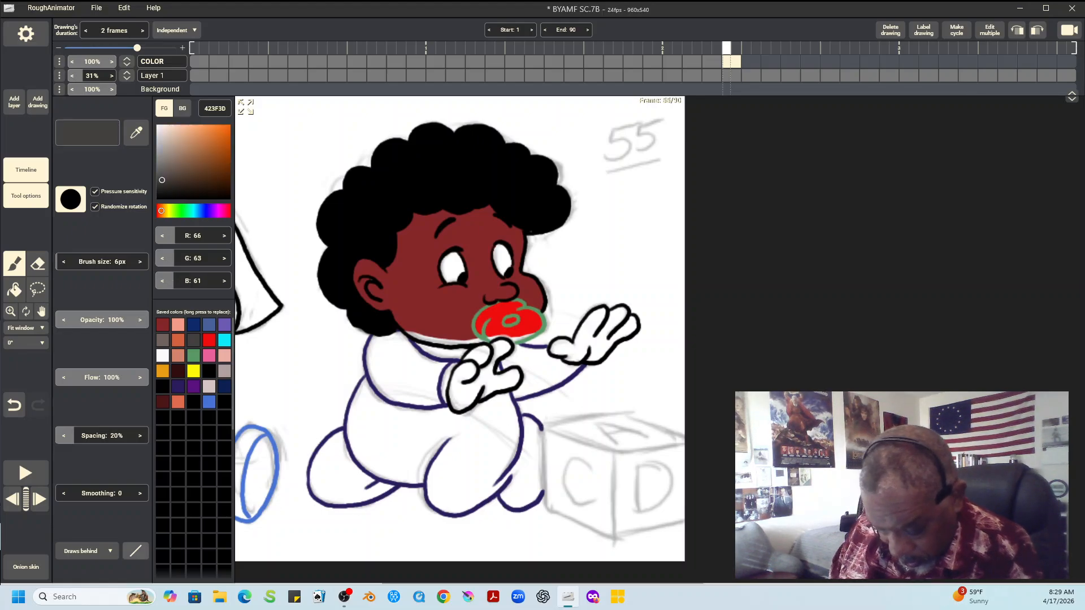
click(85, 551)
click(85, 508)
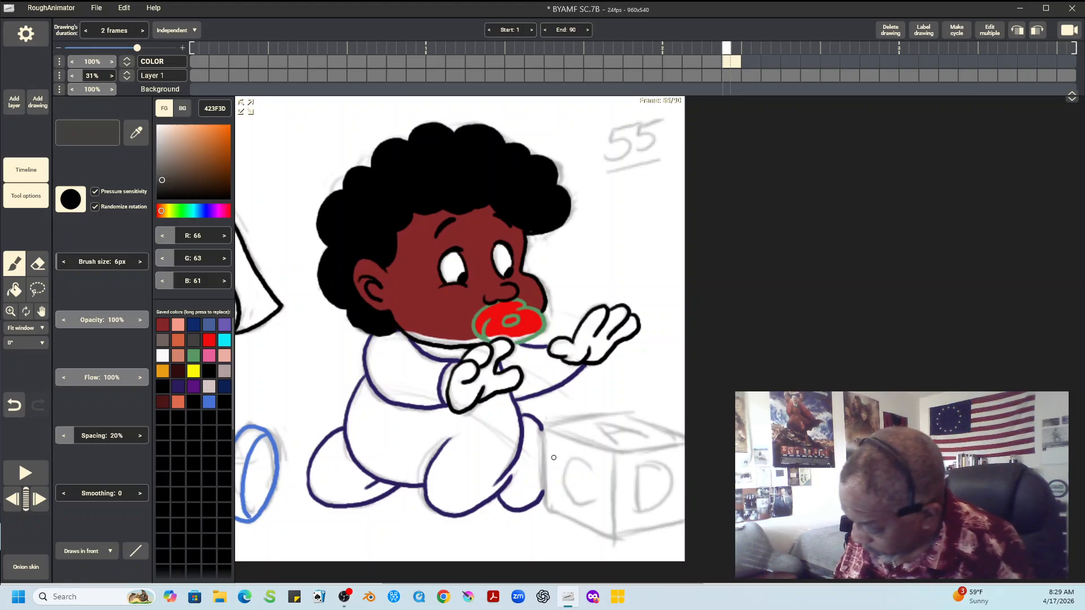
mouse_move(542, 428)
mouse_down()
mouse_move(623, 413)
mouse_move(686, 435)
mouse_up()
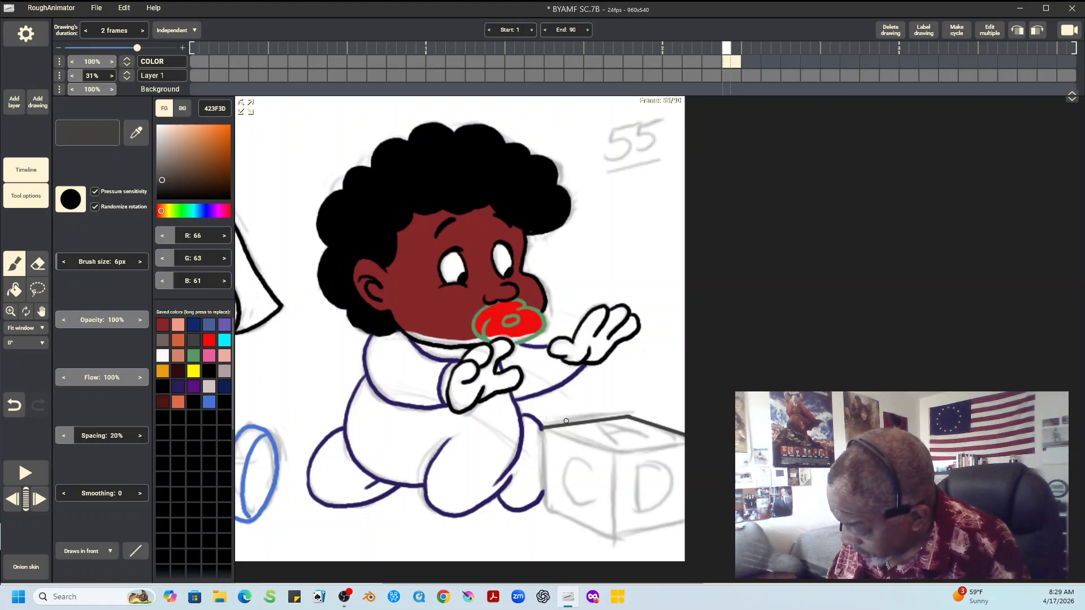
mouse_move(542, 428)
mouse_down()
mouse_move(616, 453)
mouse_move(681, 440)
mouse_up()
drag(613, 453, 614, 538)
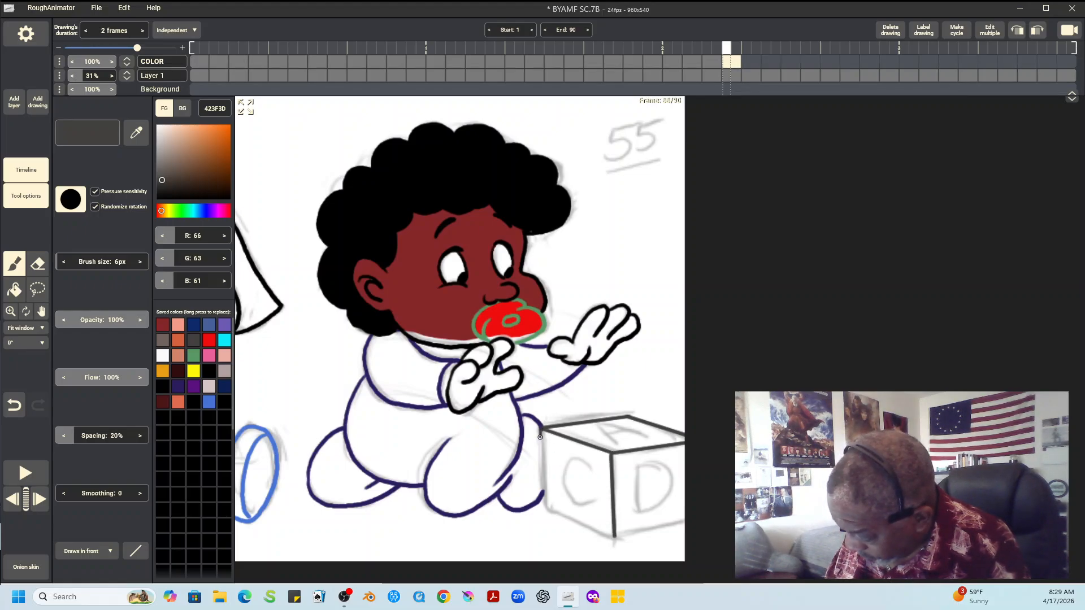
mouse_move(541, 436)
mouse_down()
mouse_move(545, 506)
mouse_move(606, 536)
mouse_move(685, 517)
mouse_up()
Letter the right block's faces A, C and D in dark gray, using straight lines and freehand strokes for the curves
drag(639, 462, 639, 508)
mouse_move(600, 423)
mouse_down()
mouse_move(607, 427)
mouse_move(649, 436)
mouse_move(627, 432)
mouse_up()
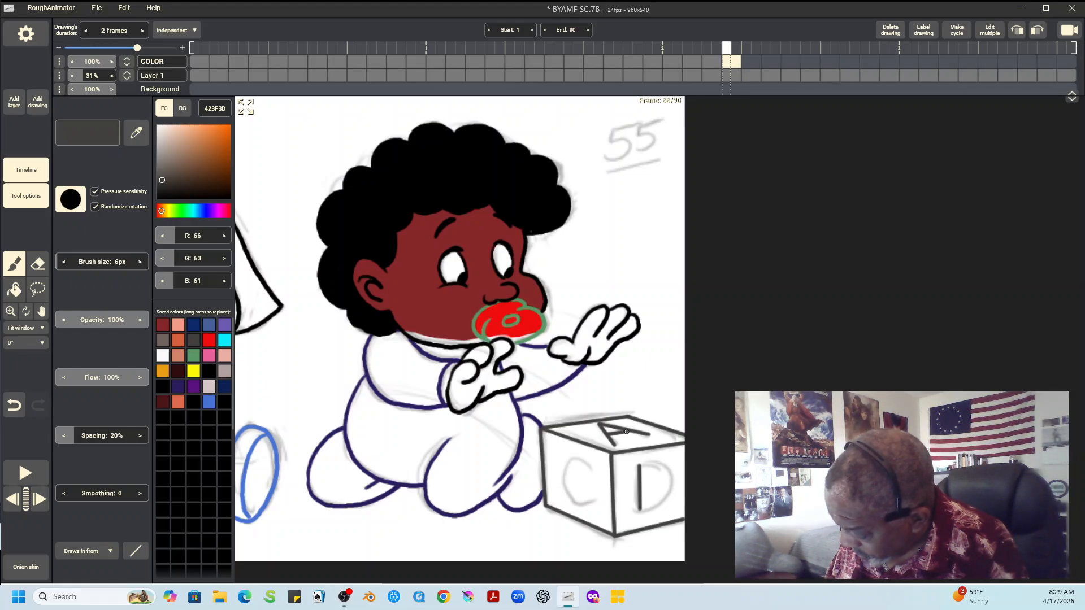
click(135, 551)
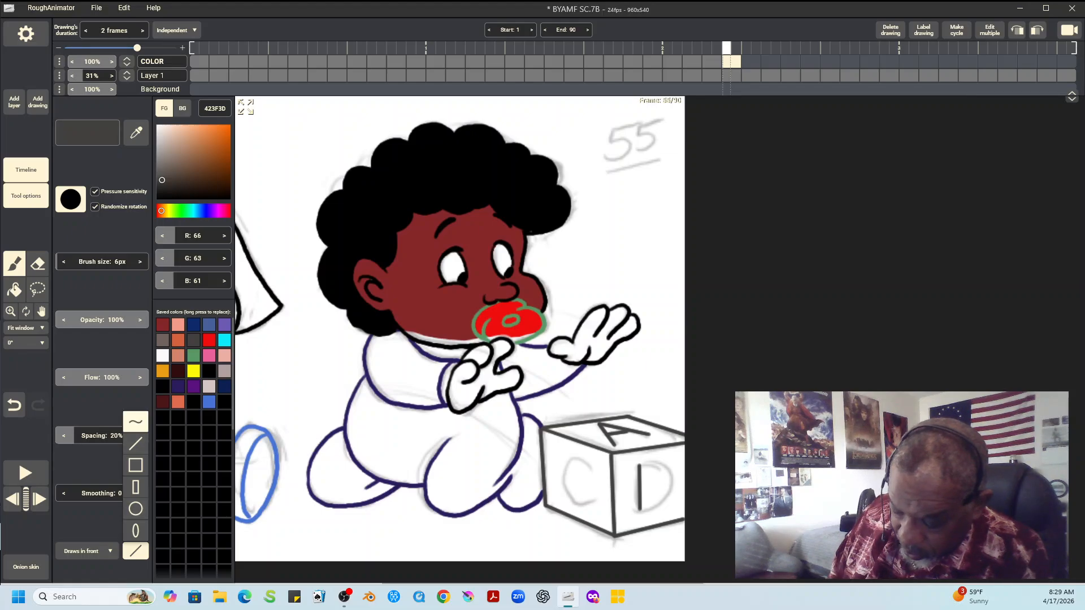
click(136, 421)
mouse_move(590, 468)
mouse_down()
mouse_move(574, 455)
mouse_move(562, 474)
mouse_move(572, 502)
mouse_move(592, 501)
mouse_up()
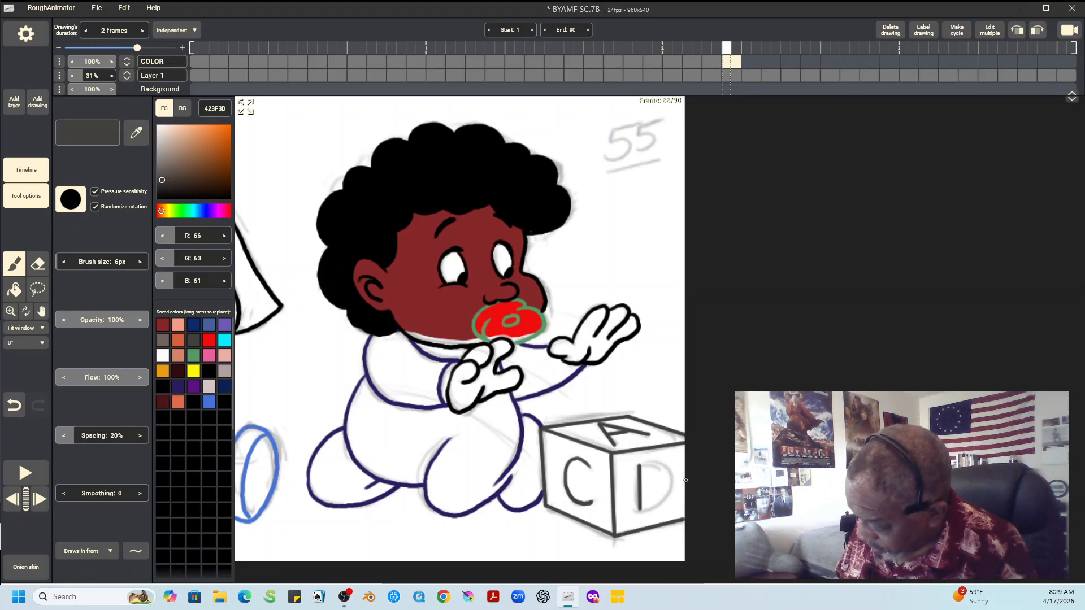
mouse_move(645, 464)
mouse_down()
mouse_move(668, 473)
mouse_move(671, 489)
mouse_move(639, 509)
mouse_up()
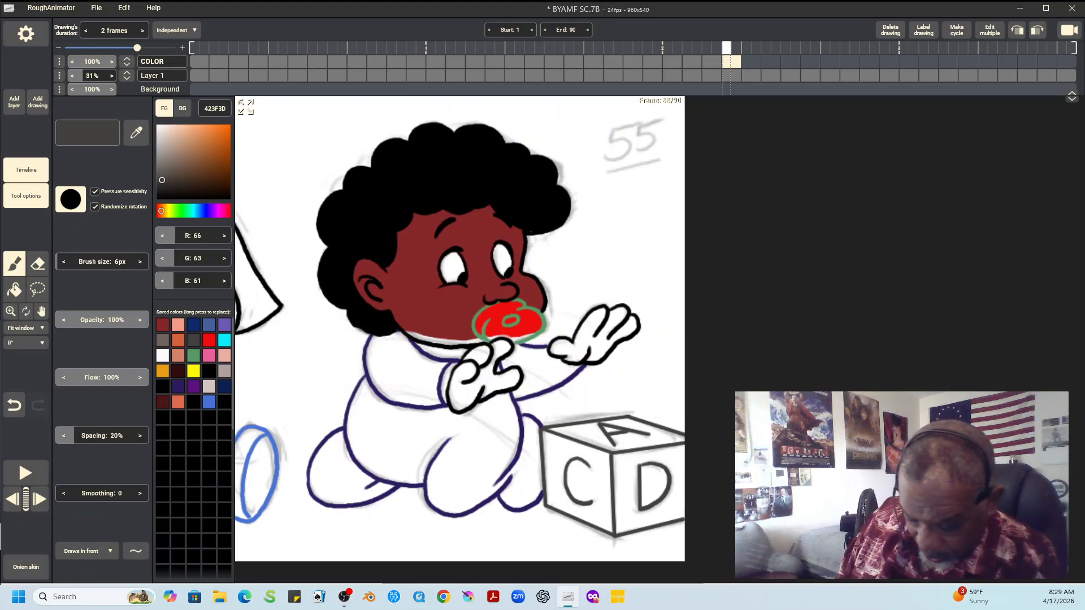
Fill the left child's hair with black 000000 behind the line art
click(25, 328)
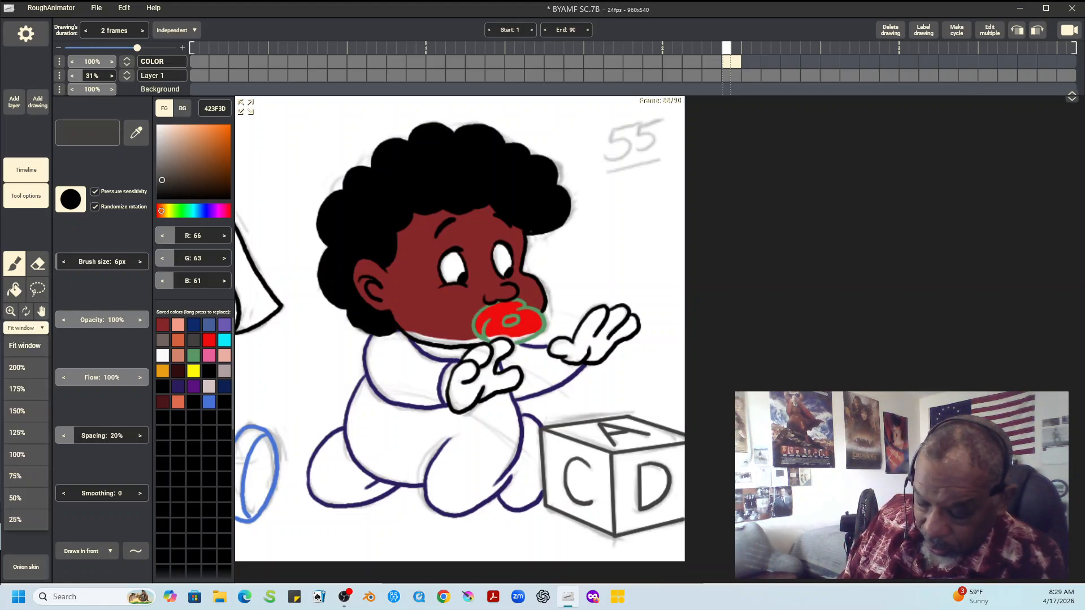
click(26, 454)
click(41, 312)
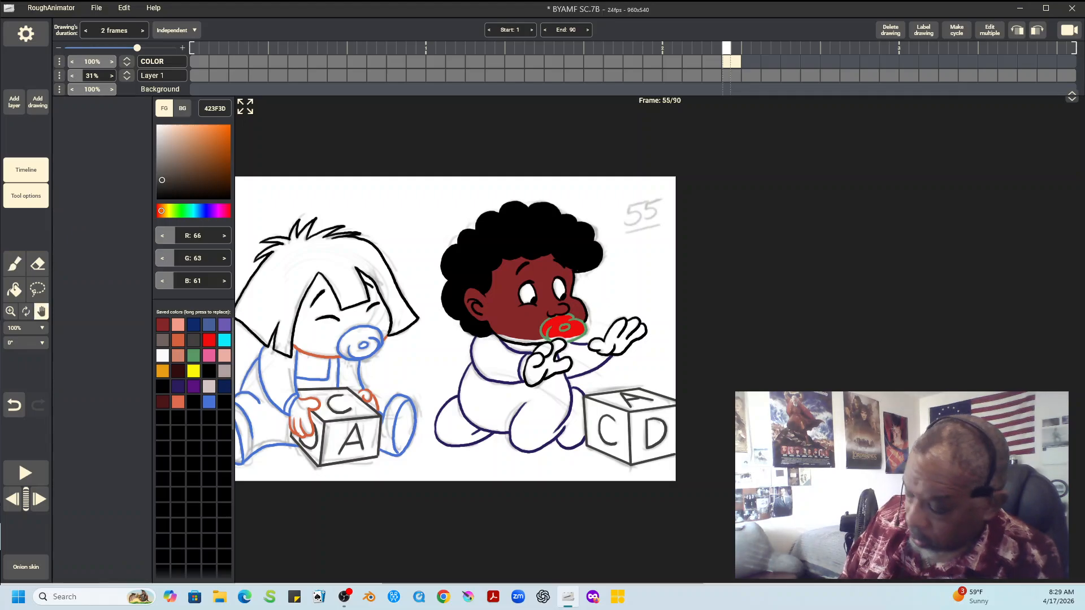
drag(452, 339, 554, 261)
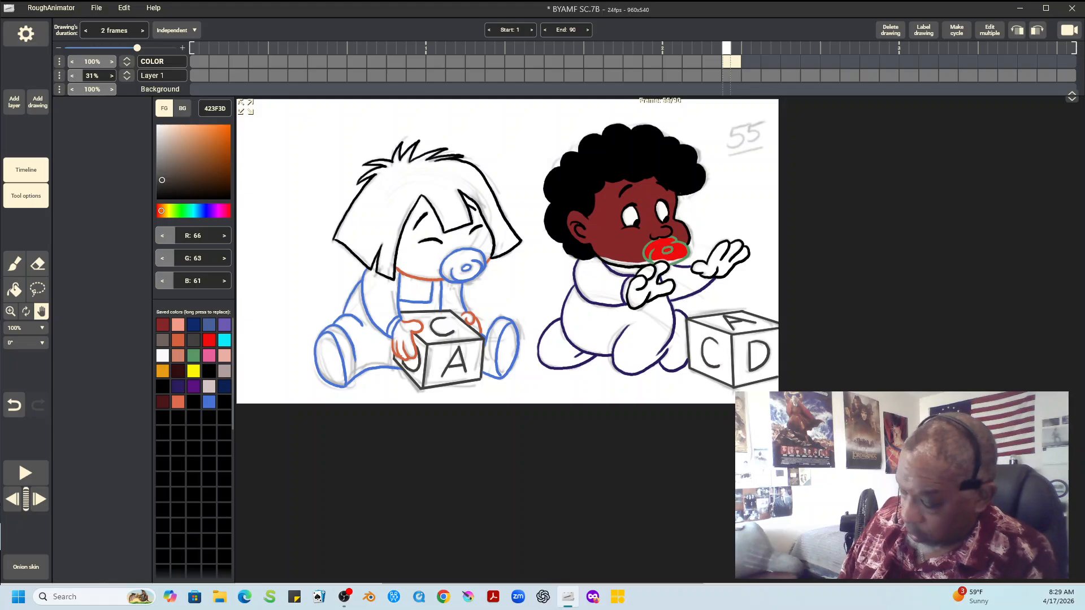
click(209, 370)
click(14, 290)
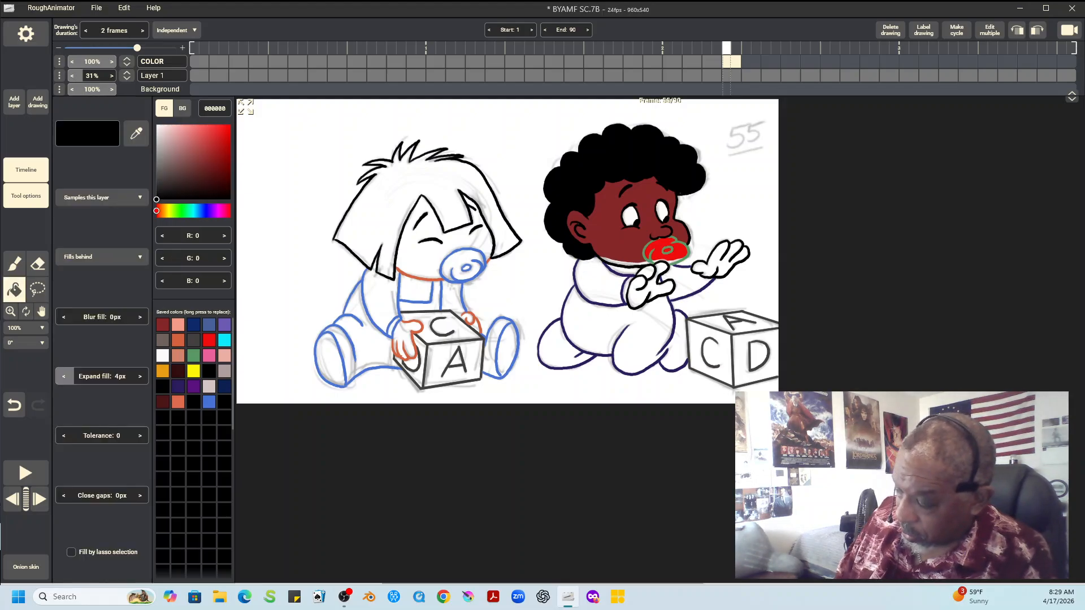
click(362, 220)
key(b)
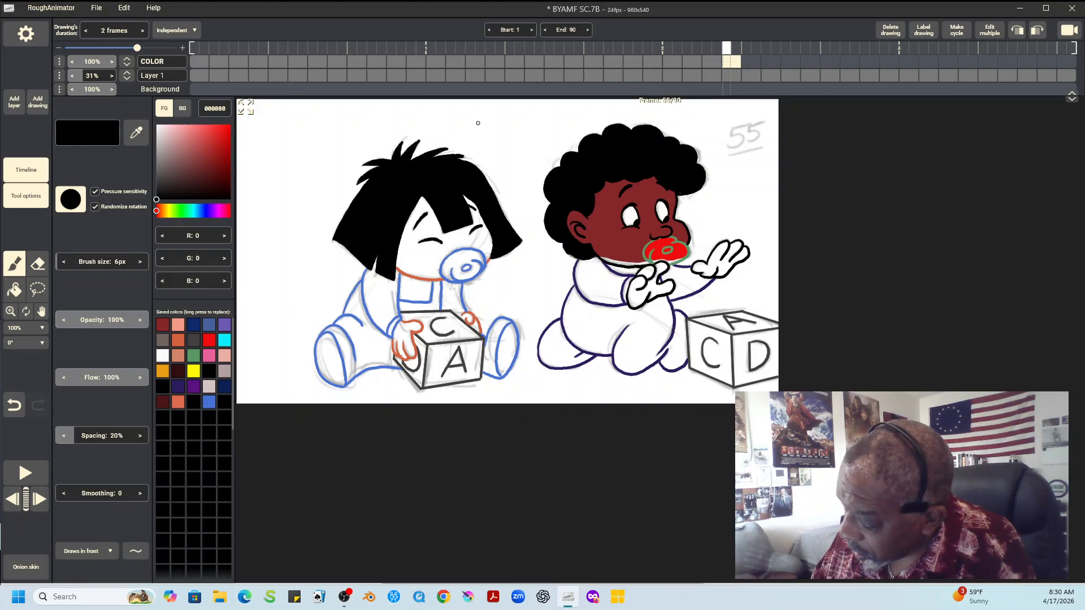
Fill the left child's face and hands with peach skin color F79C87
click(178, 325)
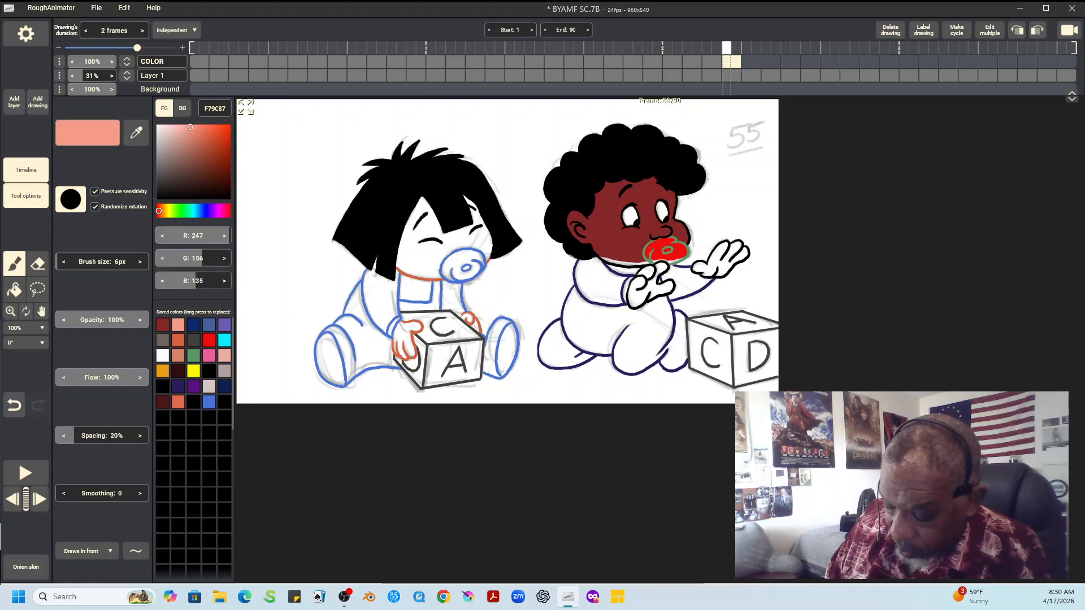
click(15, 290)
click(421, 257)
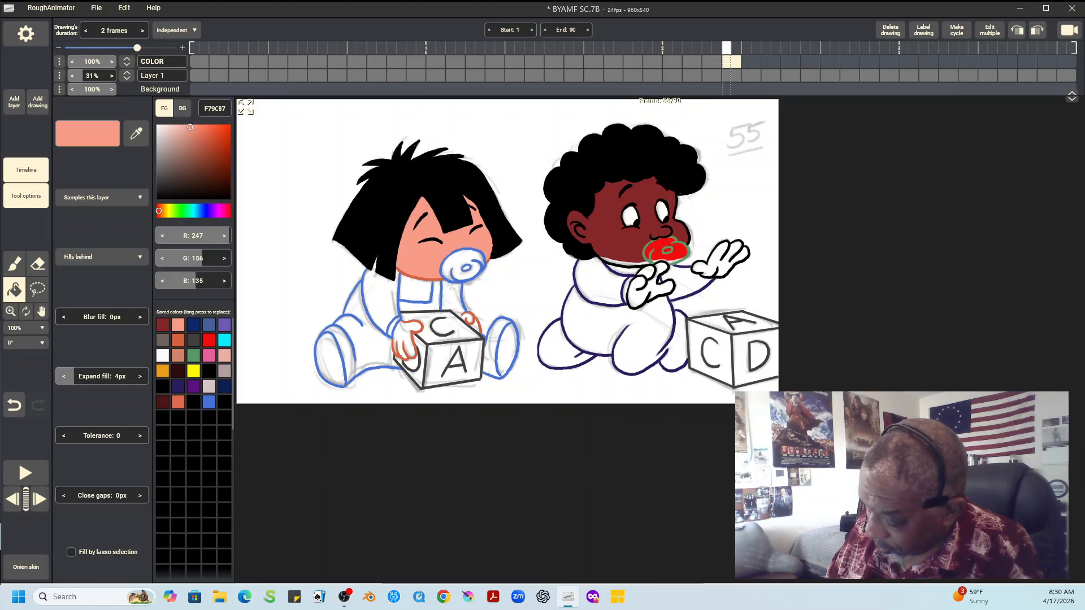
click(403, 342)
click(474, 325)
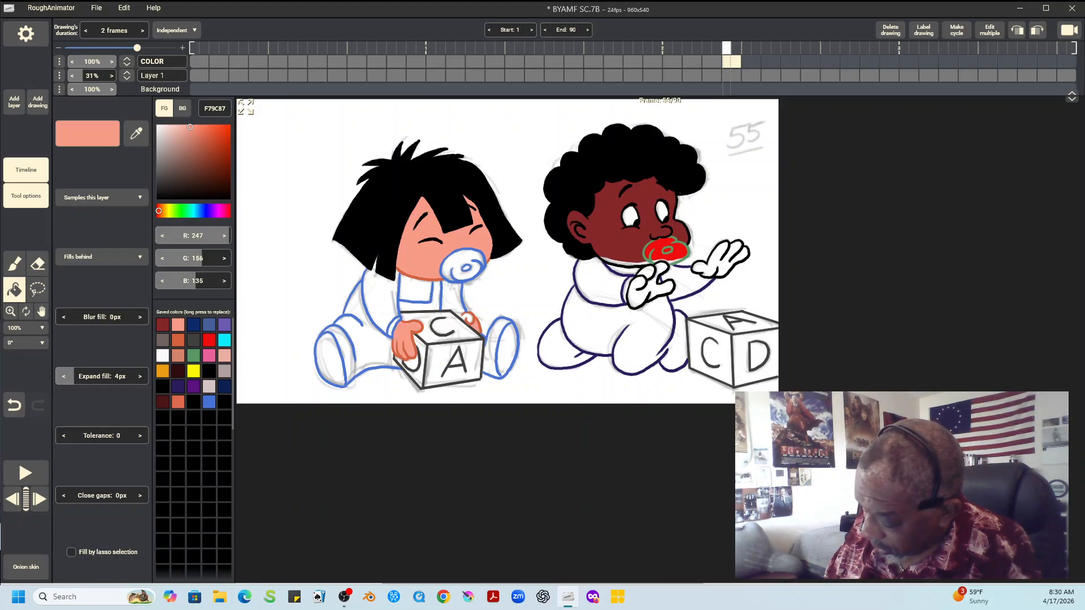
Set the brush to draw behind, and fill the unfilled part of the left child's far hand with peach F79C87
click(14, 263)
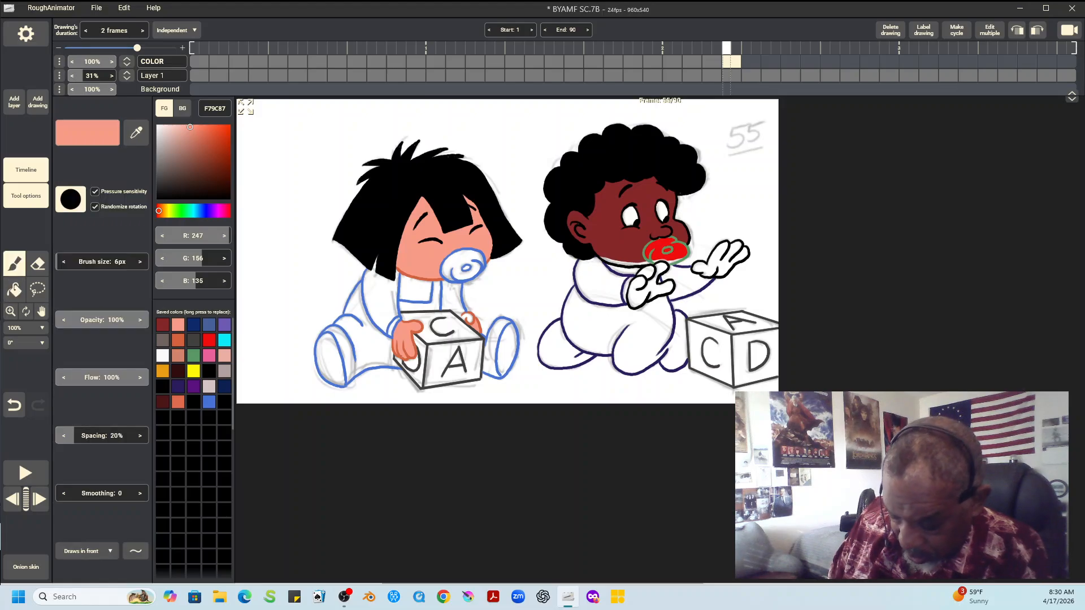
click(88, 551)
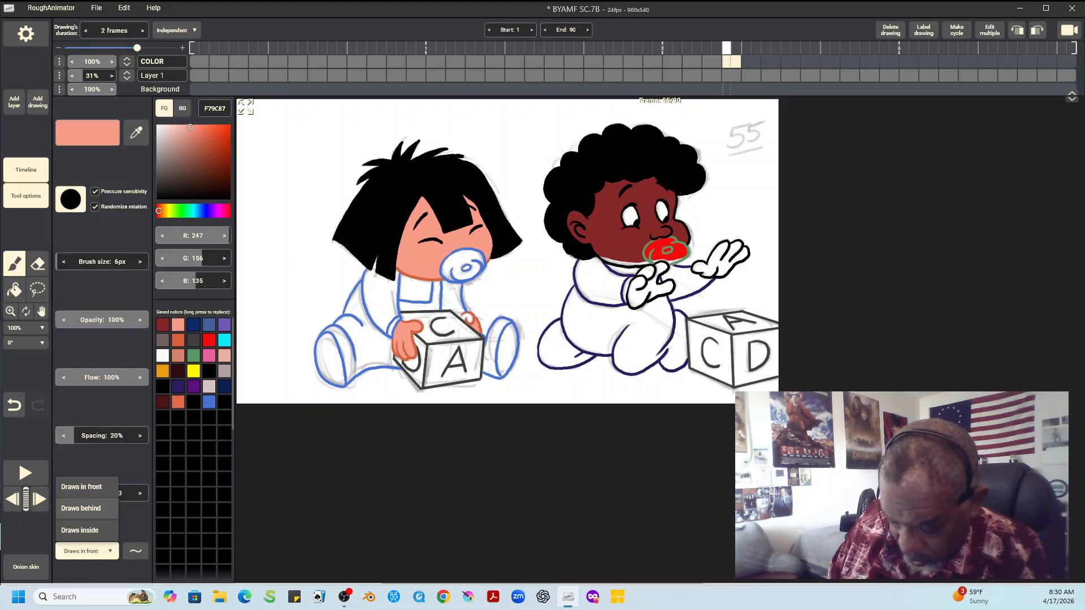
click(87, 509)
click(178, 340)
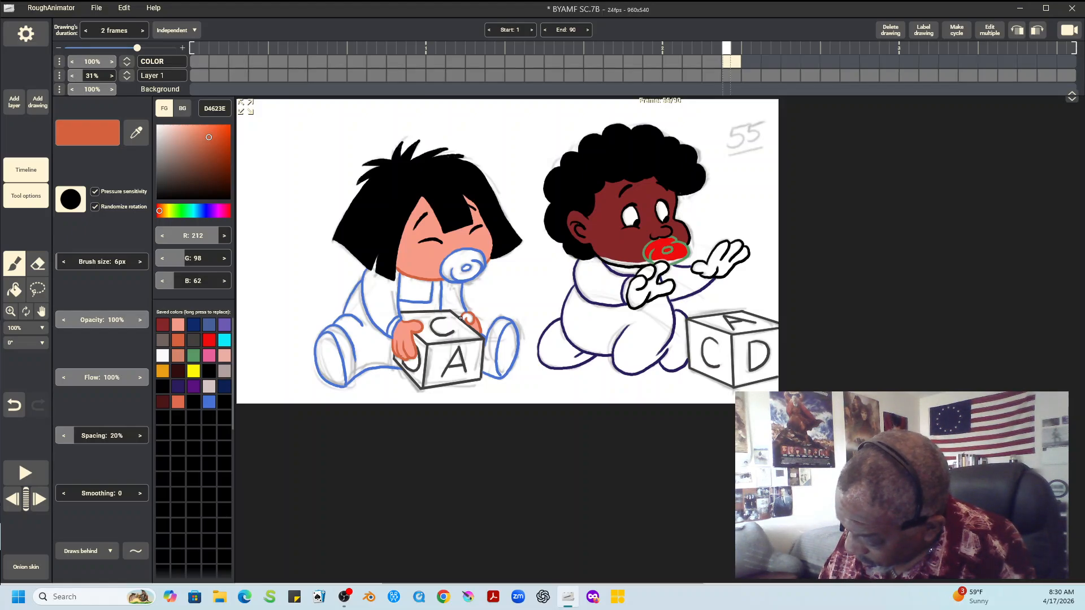
click(14, 289)
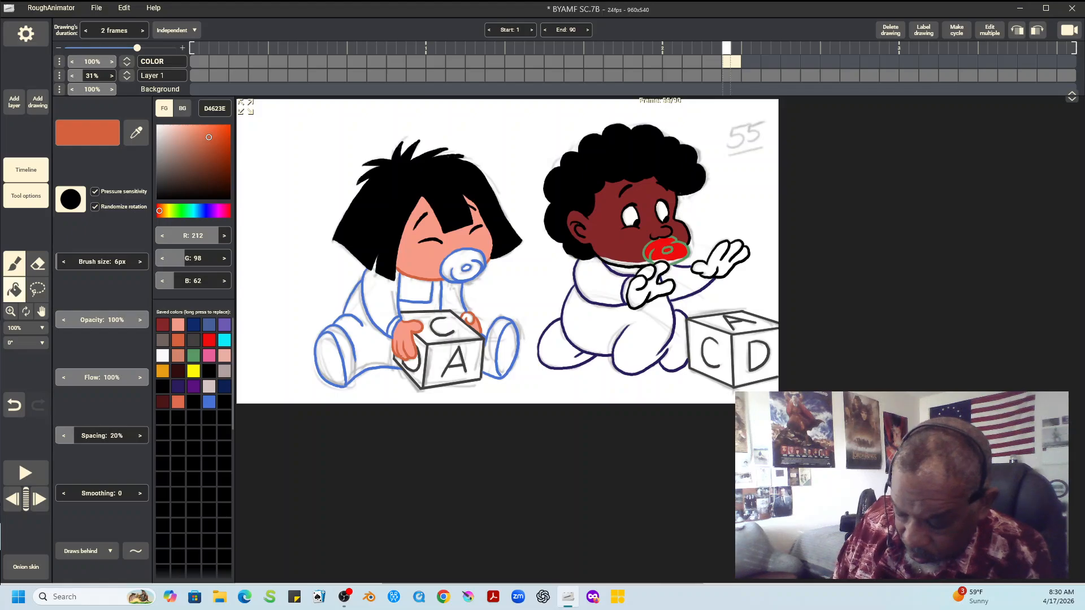
click(178, 325)
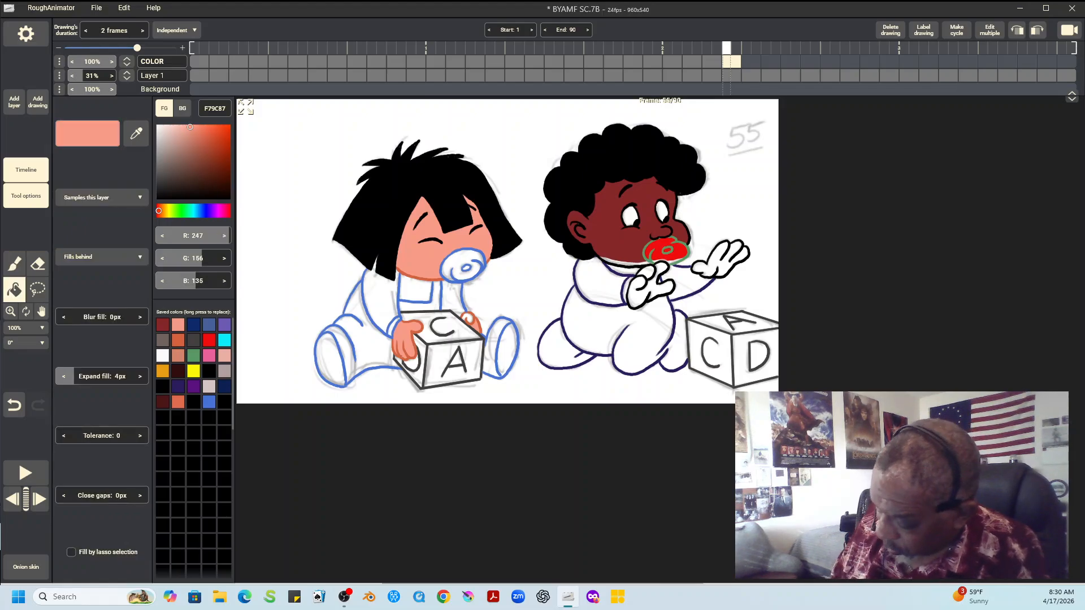
click(468, 319)
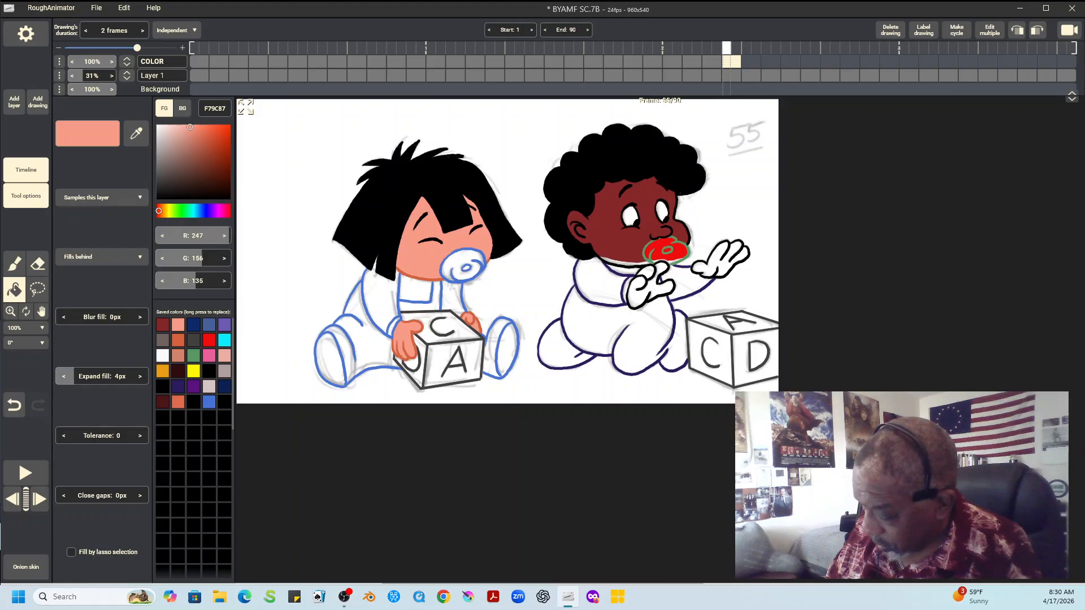
Fill the left child's pacifier, shirt front and both sleeves with cyan 0AEBF9 behind the line art
click(224, 340)
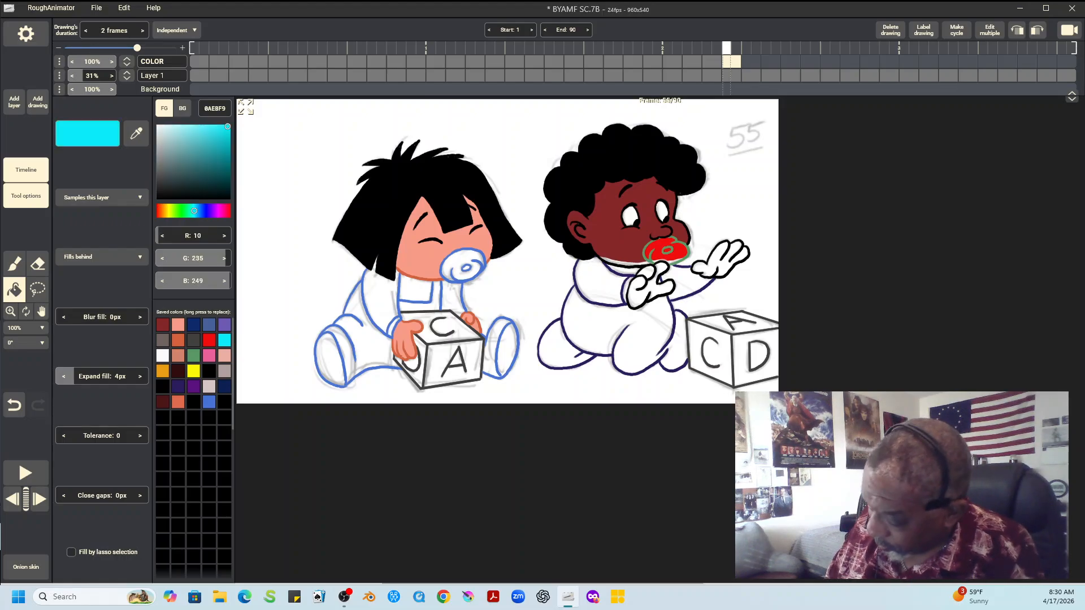
click(465, 268)
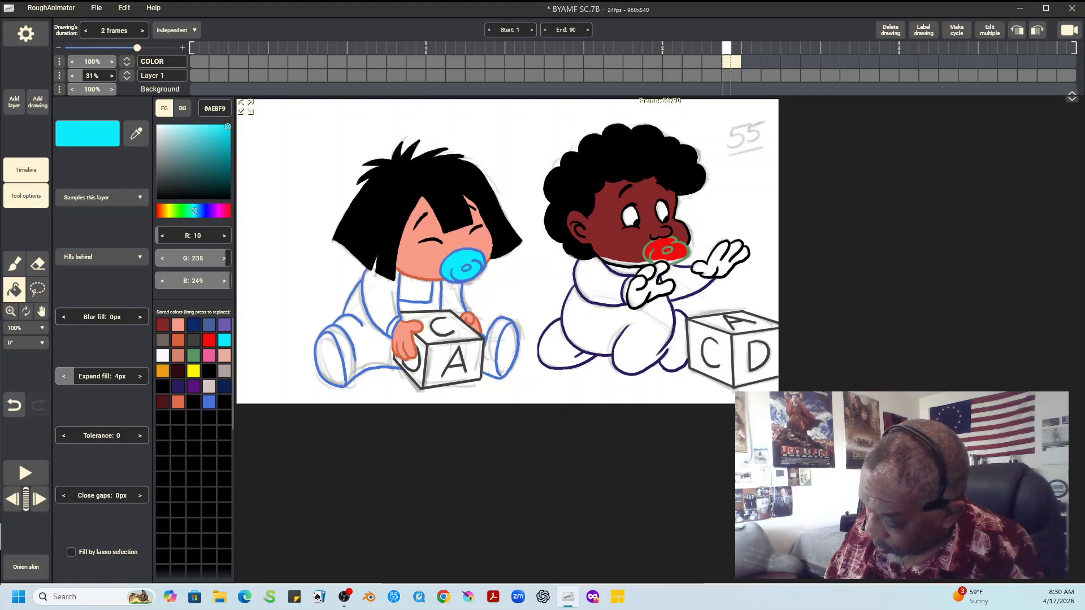
click(416, 288)
click(376, 294)
click(452, 298)
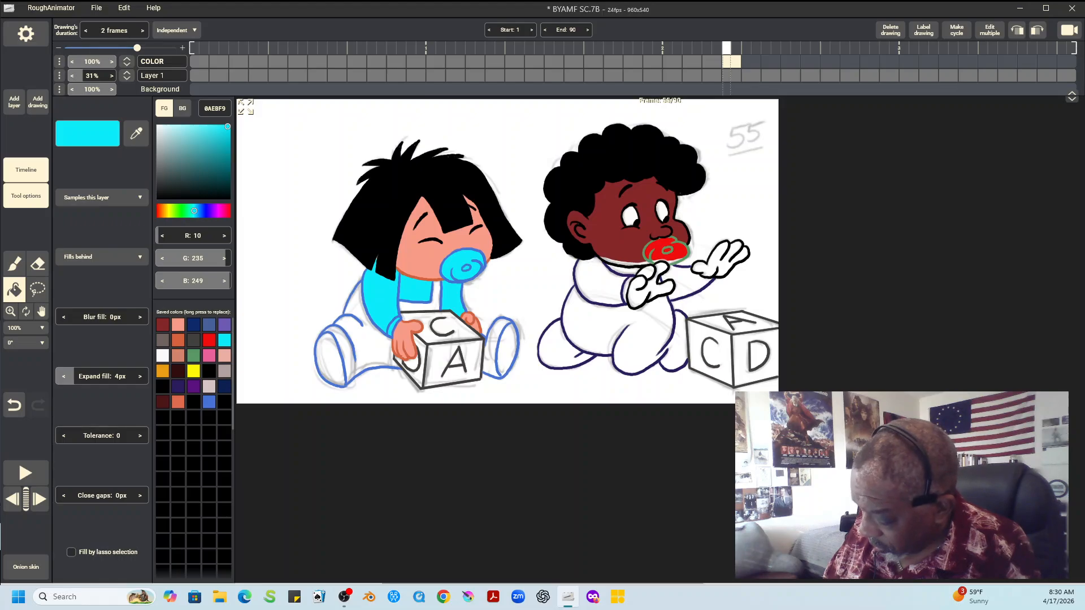
Fill the left child's overalls, legs and both feet with denim blue 496199
click(209, 325)
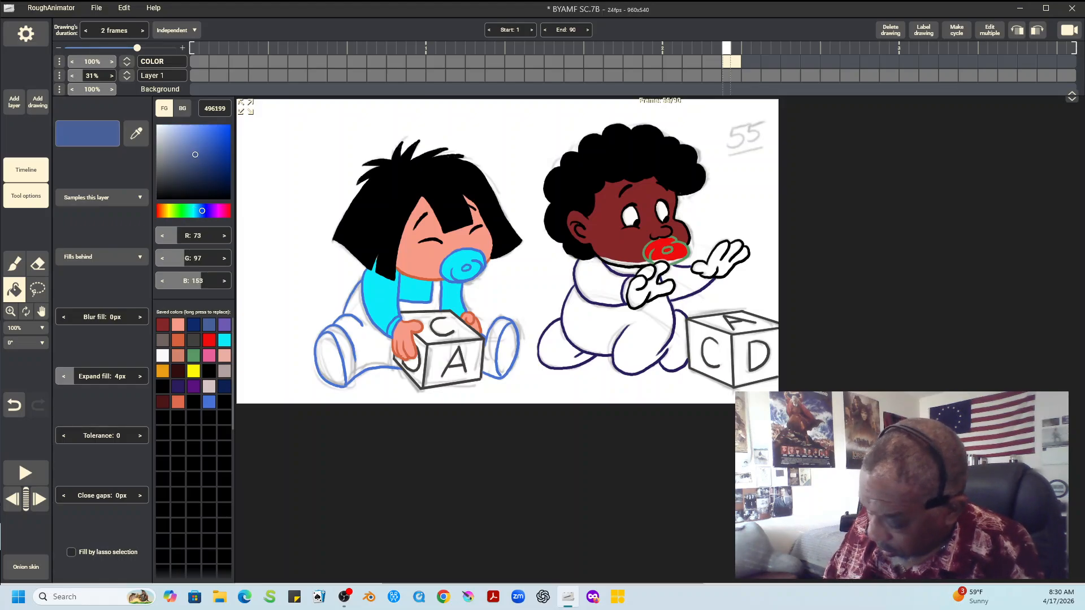
click(421, 299)
click(348, 345)
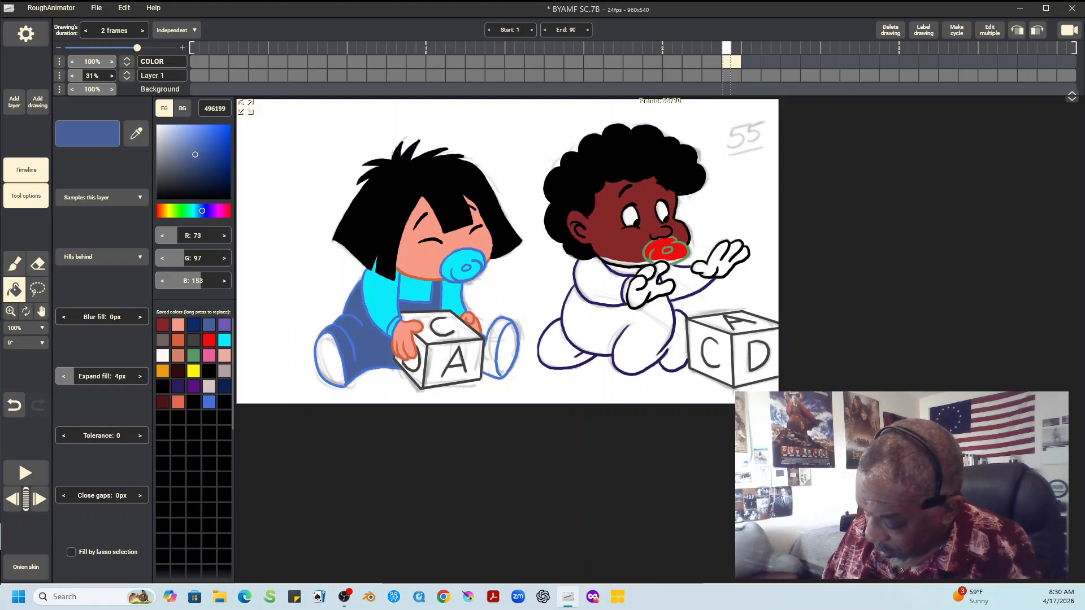
click(330, 362)
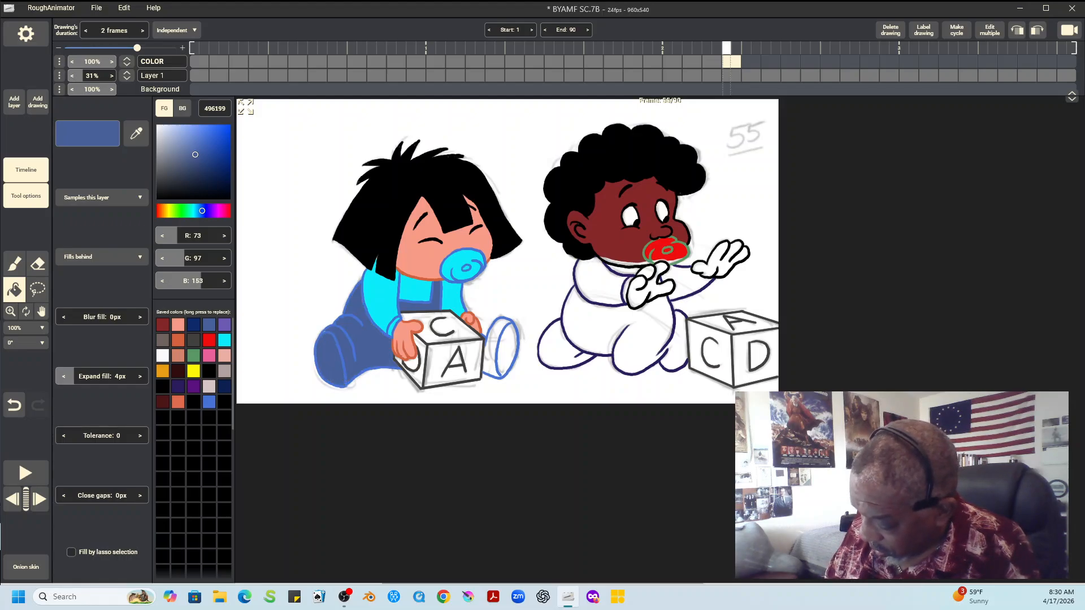
click(507, 350)
click(492, 347)
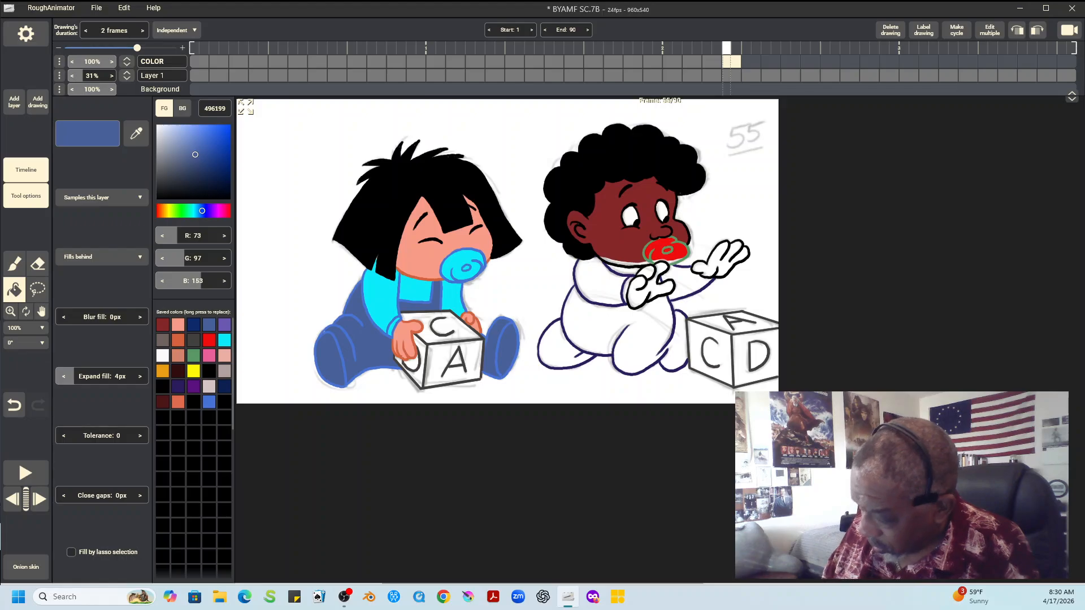
Fill the left toy block's side face, partly covered by the hand, with red EF0E0E
click(209, 340)
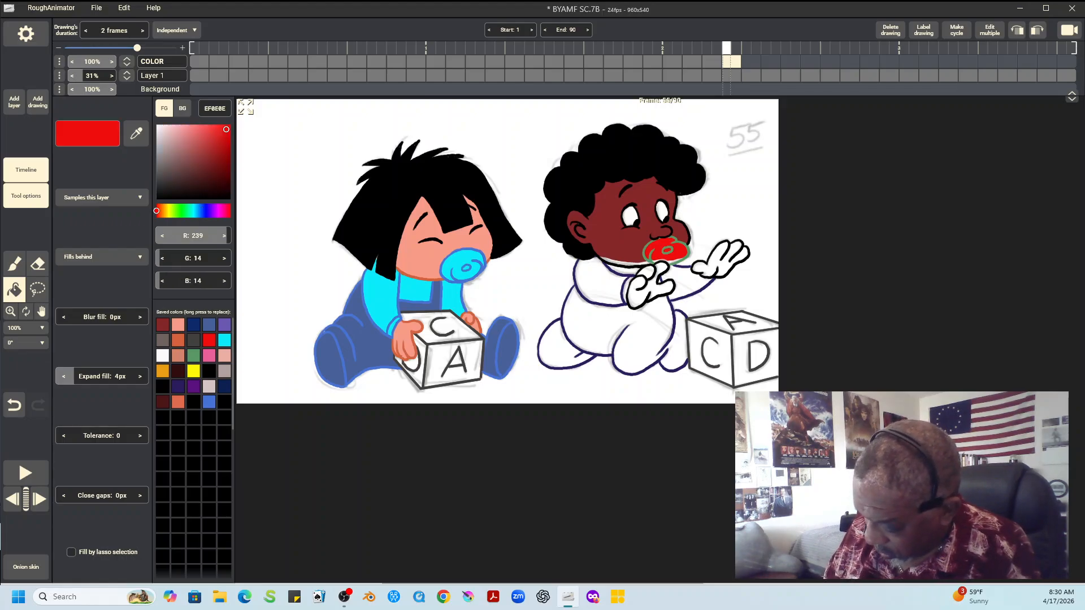
click(413, 363)
click(420, 374)
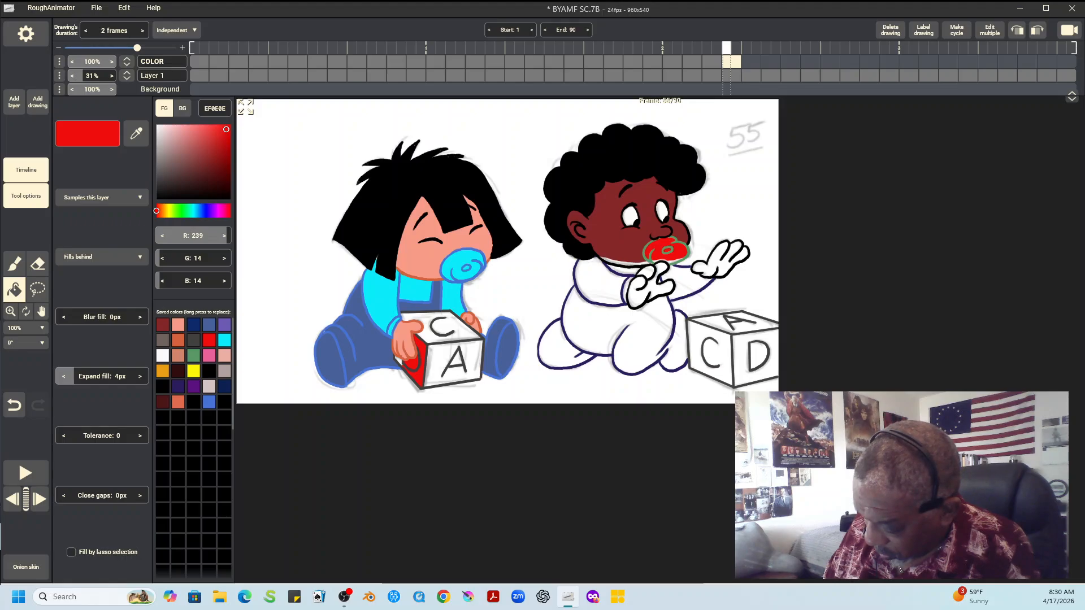
click(399, 362)
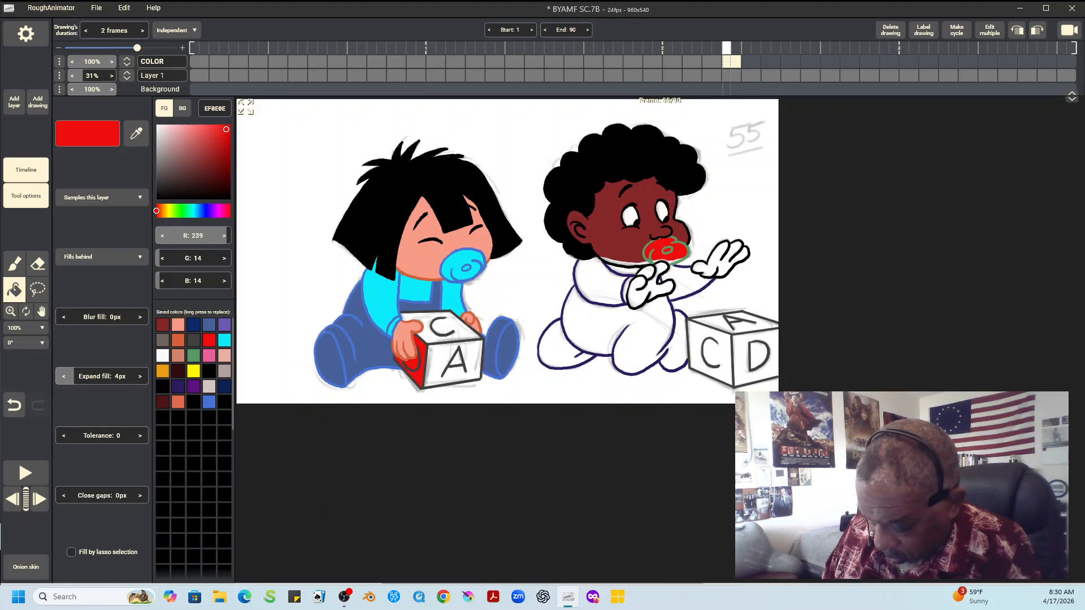
Fill the left block's front A face with yellow F9F708 and its top C face with green 589966
click(193, 371)
click(456, 360)
click(456, 375)
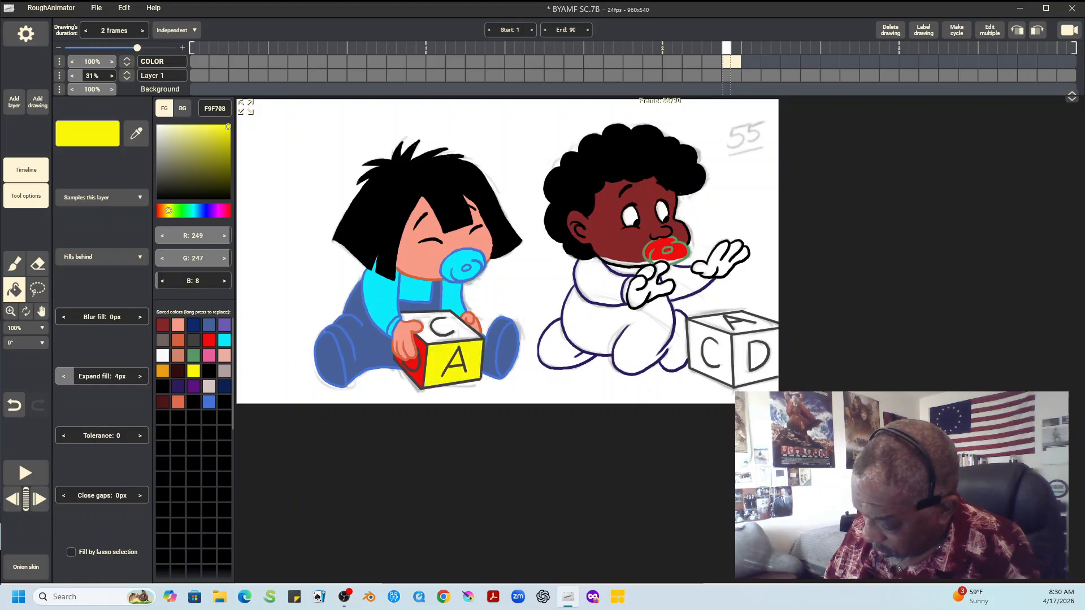
click(193, 356)
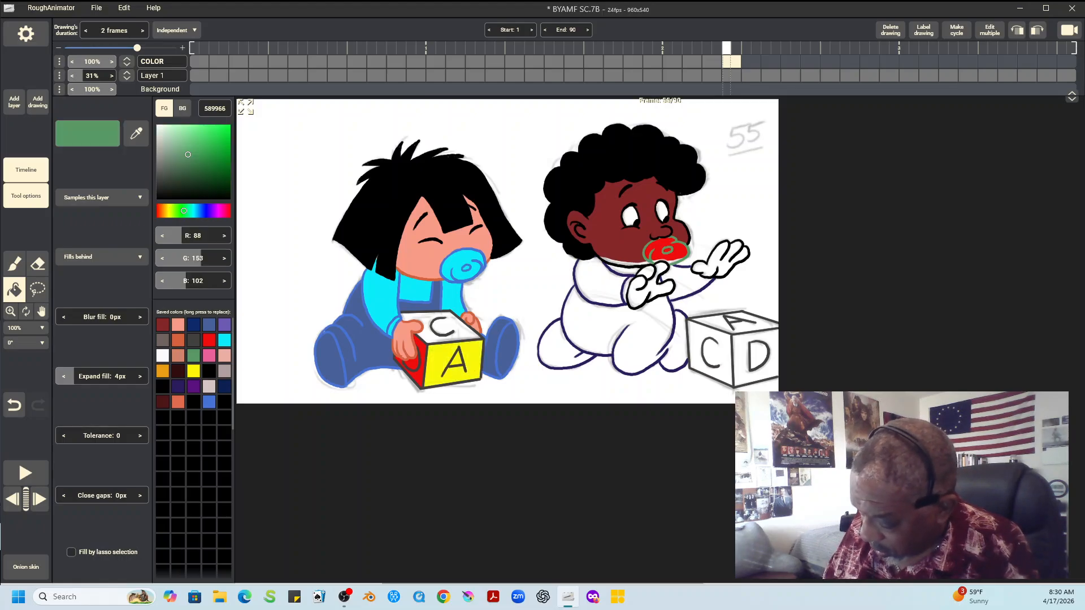
click(443, 328)
key(Left)
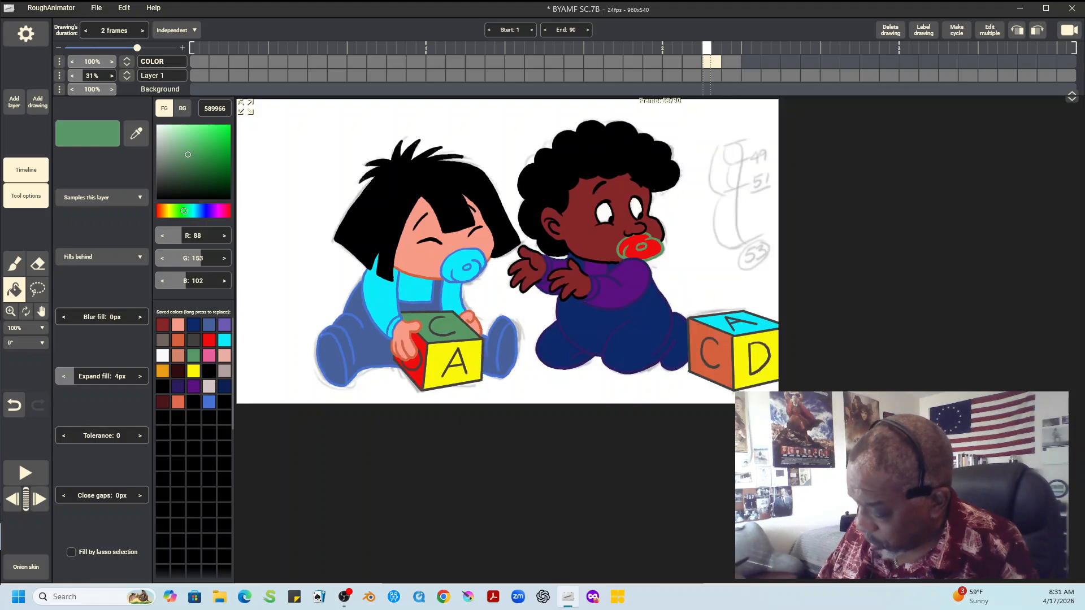
key(Right)
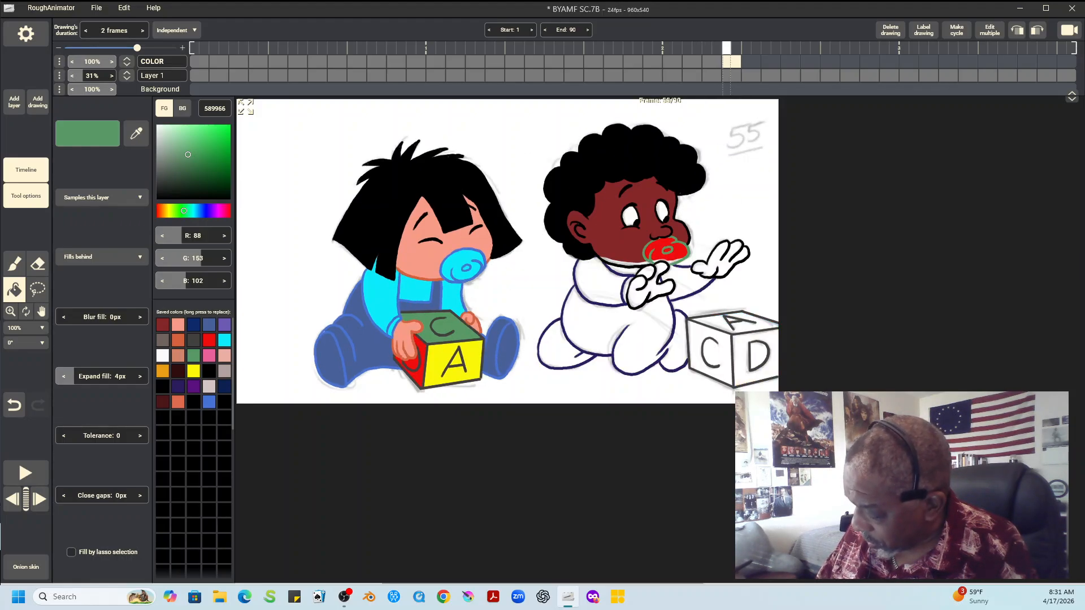
Fill the right child's chin gaps and both hands with dark brown 852727, and touch up the pacifier's lower edge with red EF0E0E
click(162, 324)
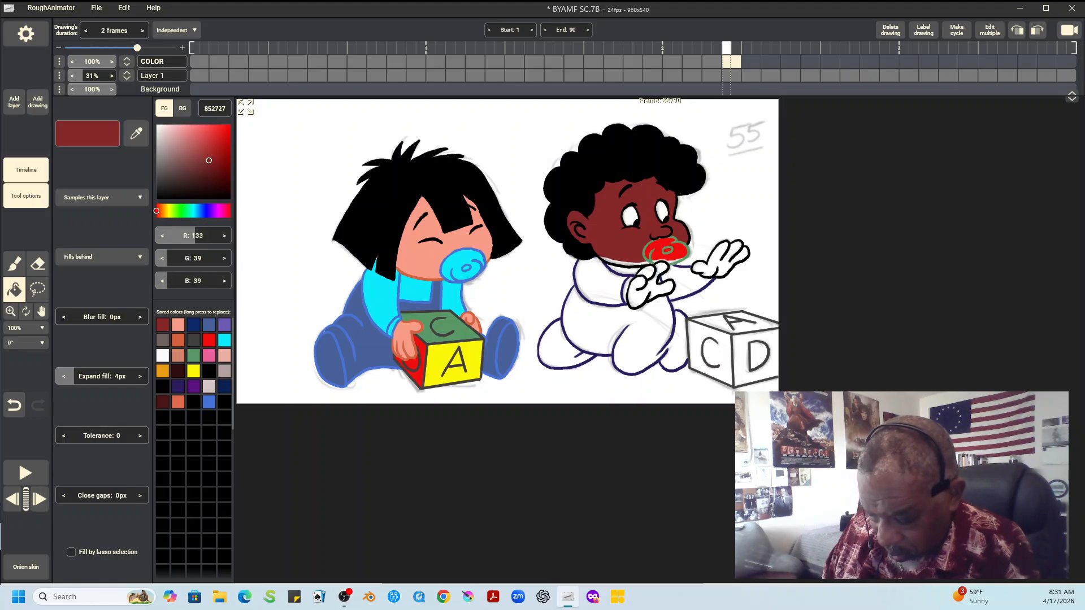
click(624, 263)
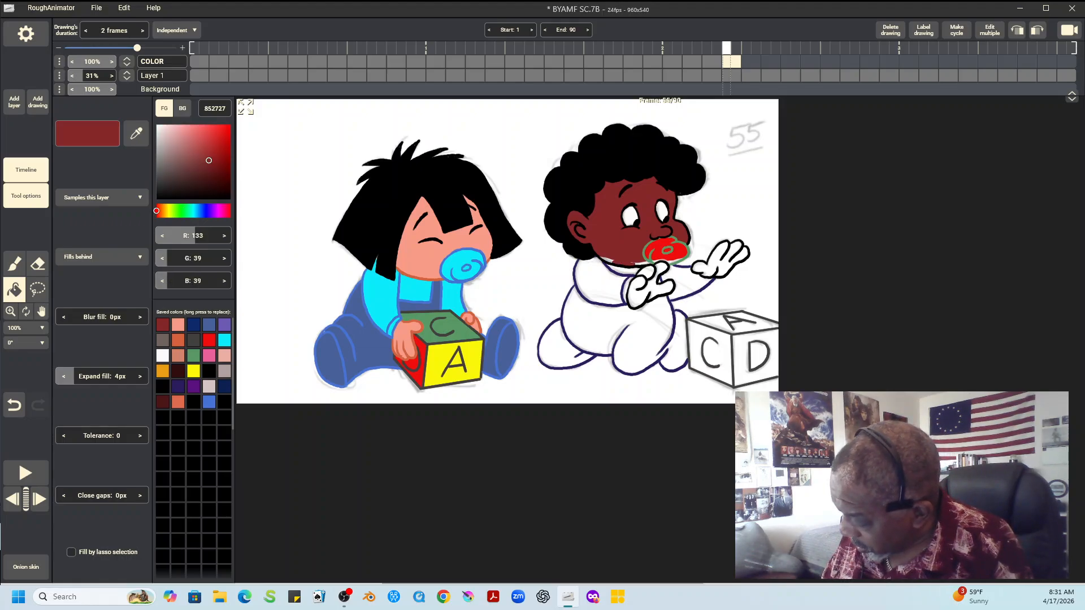
click(645, 264)
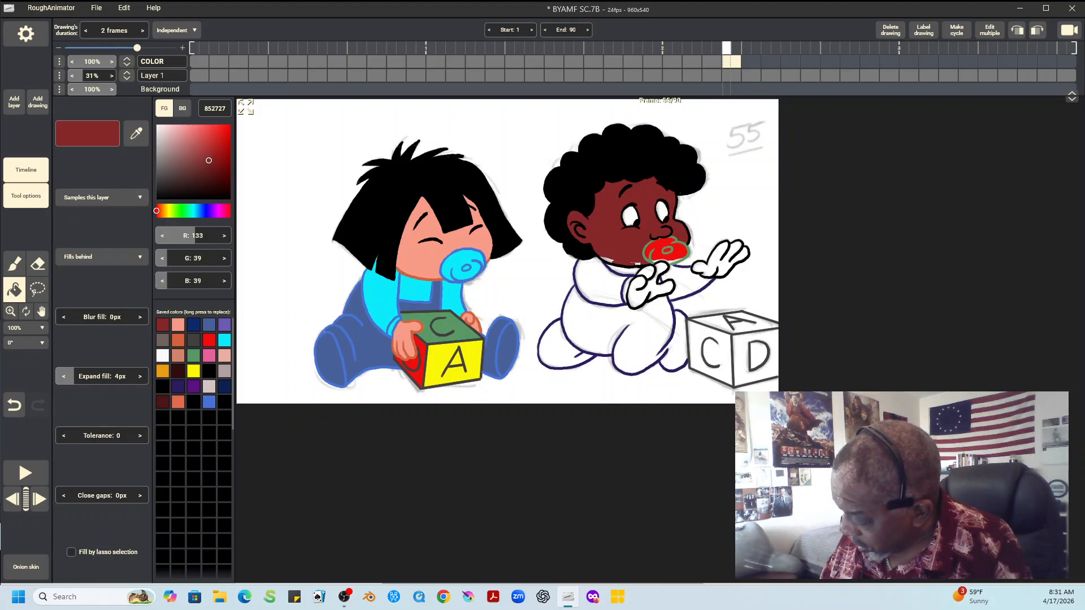
click(650, 287)
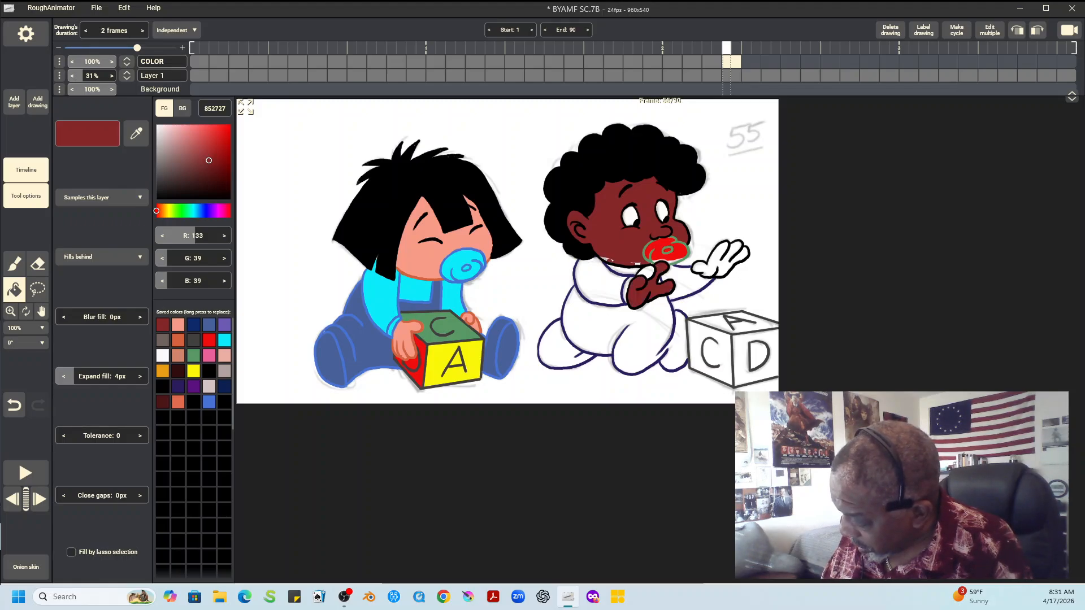
click(717, 262)
key(b)
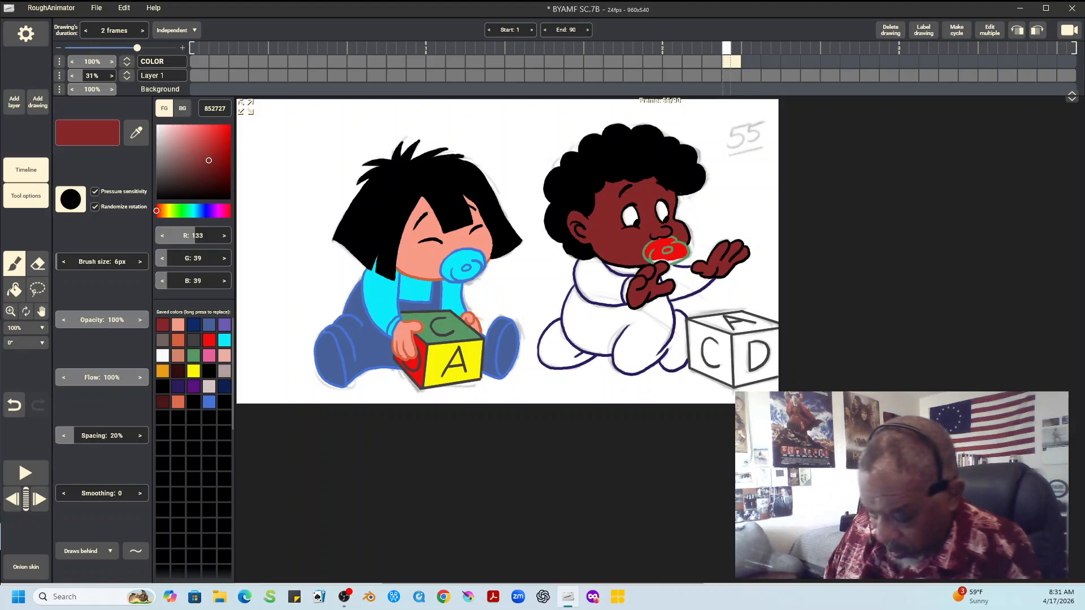
alt+click(671, 258)
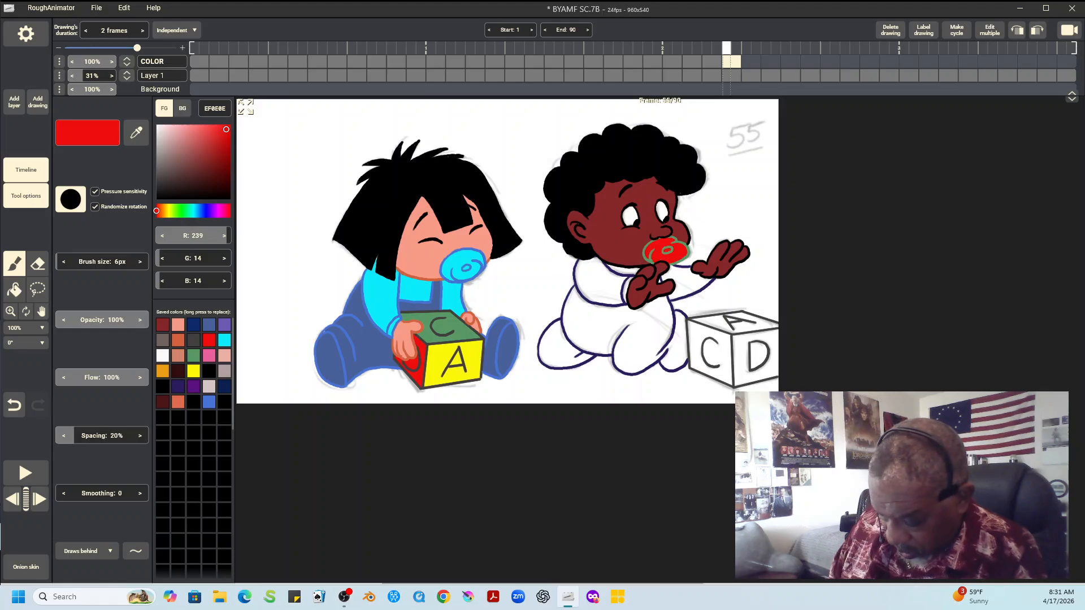
Fill the right child's shirt and sleeves with purple 5A117F, and brush in the small gap at the near cuff
alt+click(624, 272)
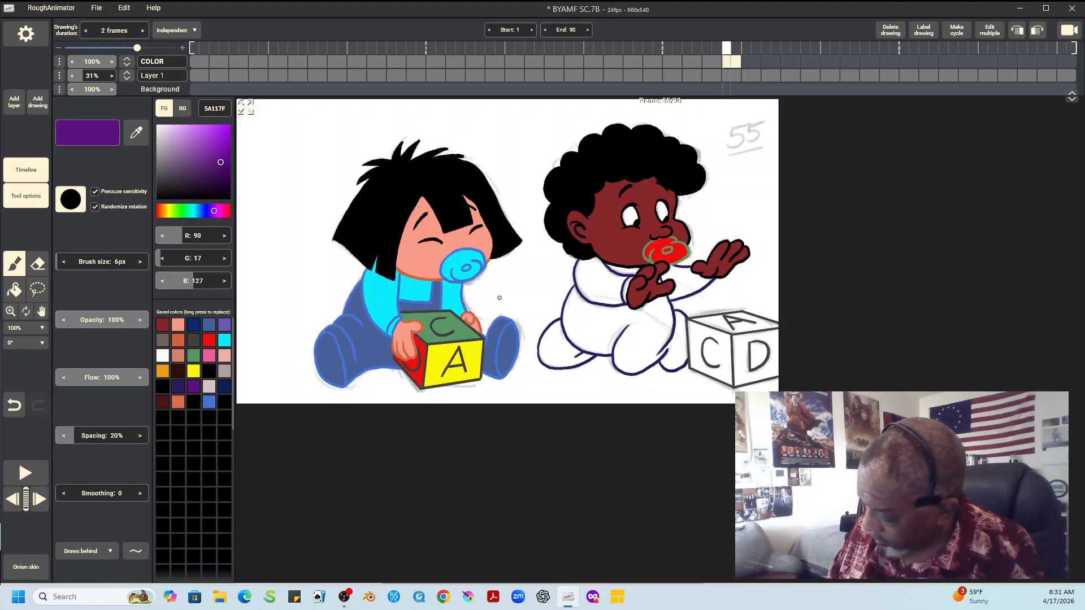
click(14, 290)
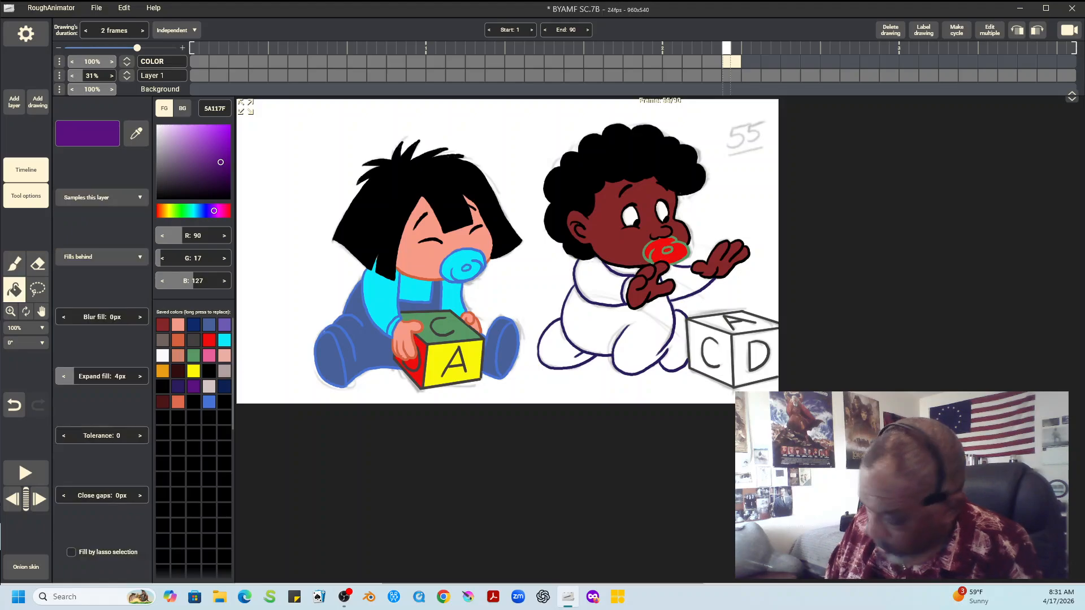
click(599, 283)
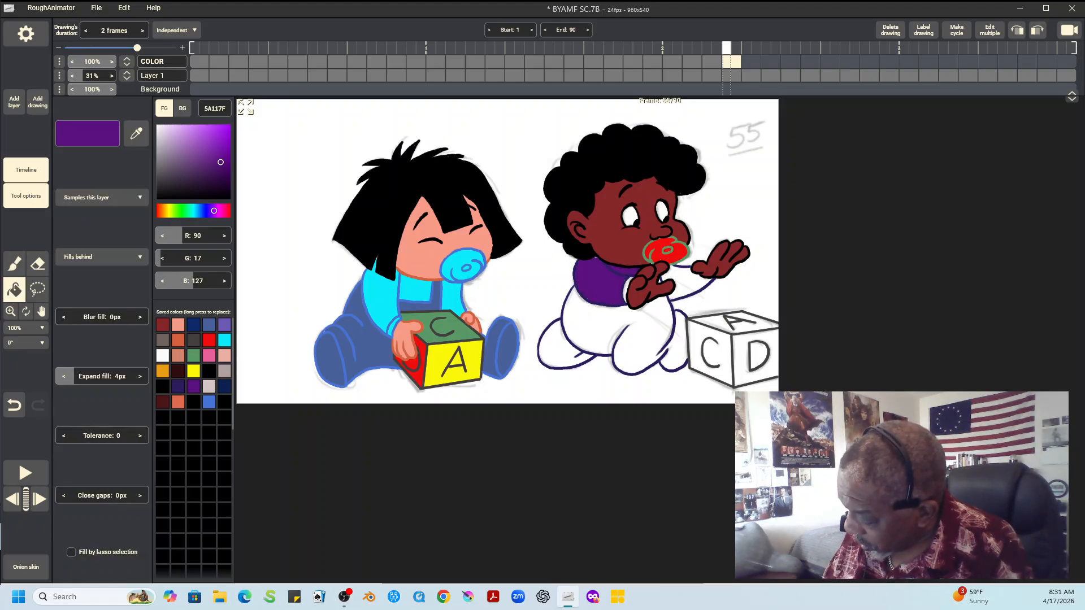
click(687, 282)
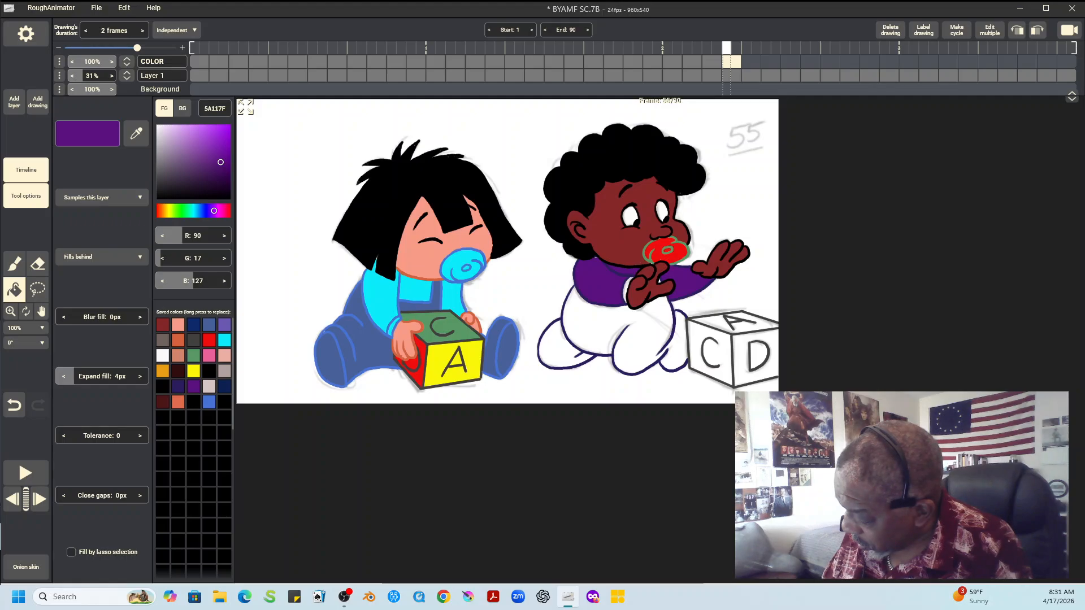
key(b)
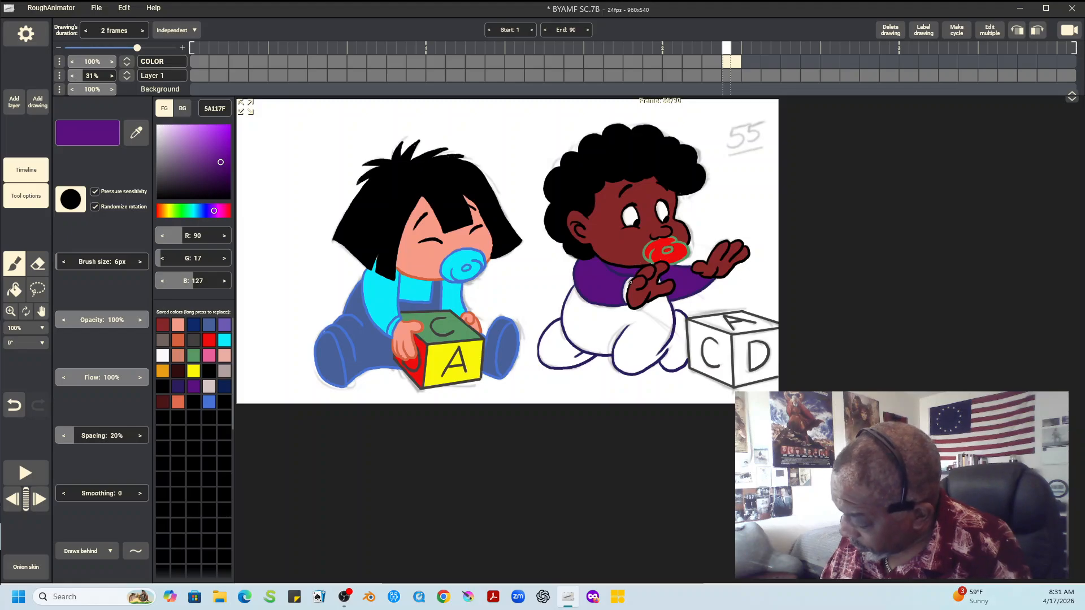
drag(630, 282, 626, 295)
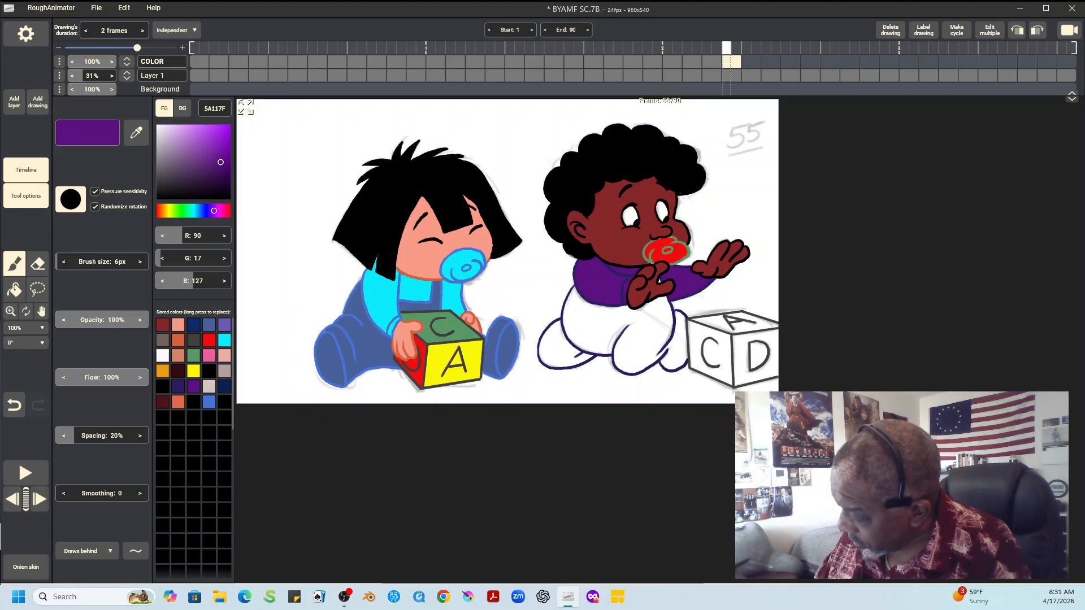
Fill the right child's pants and both legs with dark blue 0D2A6B, and sample the shirt's purple 5A117F for the brush
key(Left)
key(Left)
key(Right)
key(Right)
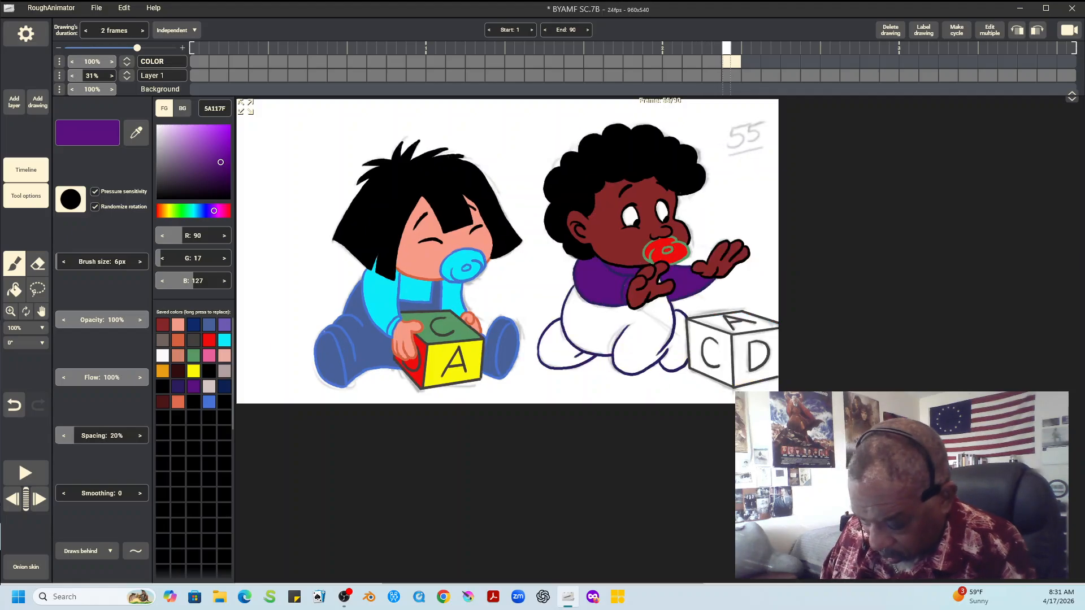
click(194, 325)
click(14, 290)
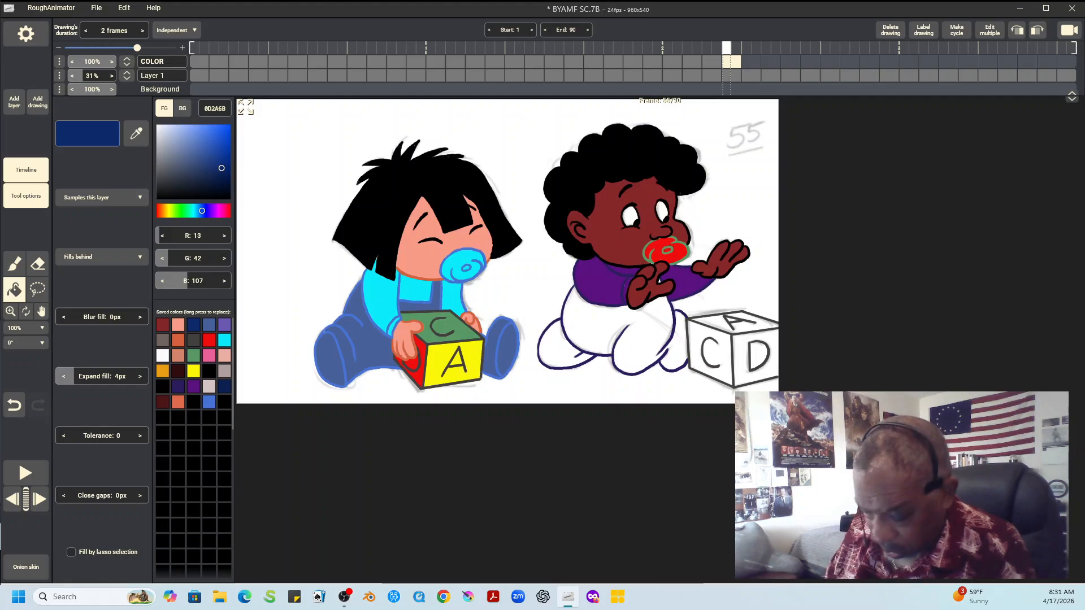
click(616, 326)
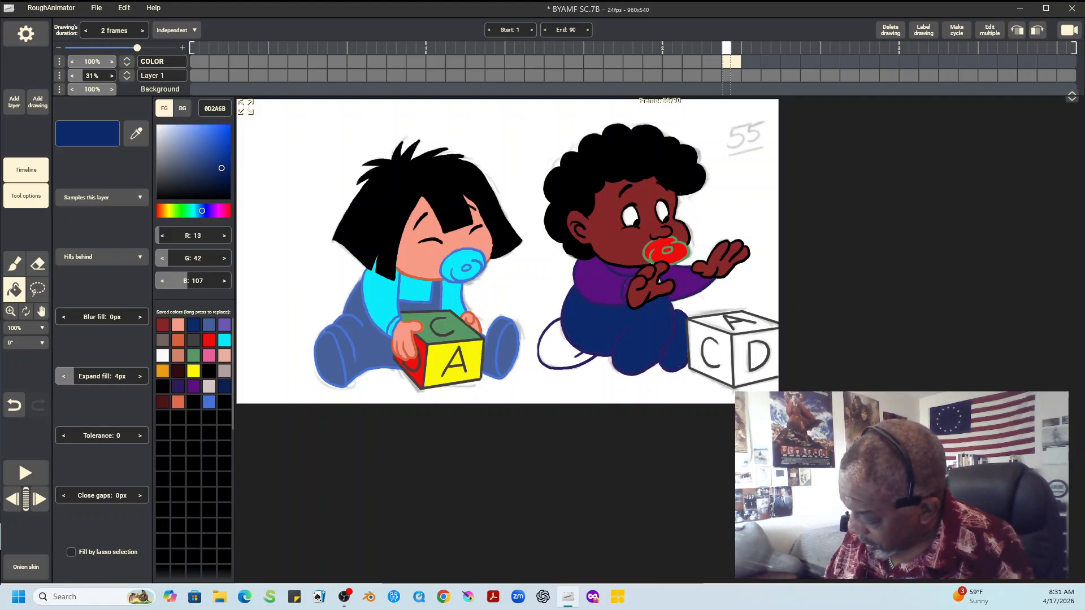
click(560, 347)
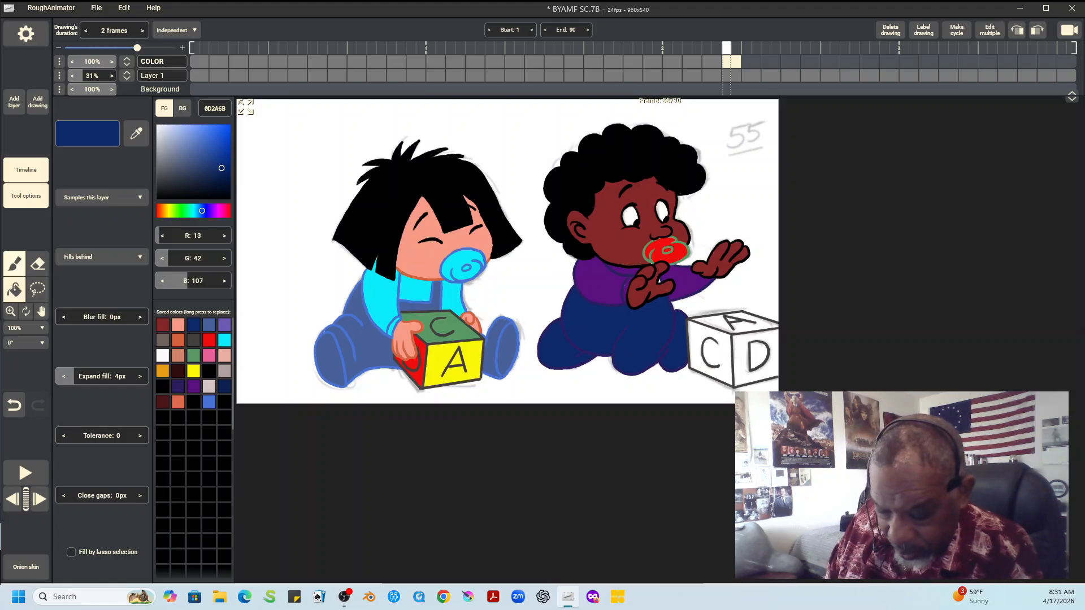
click(14, 263)
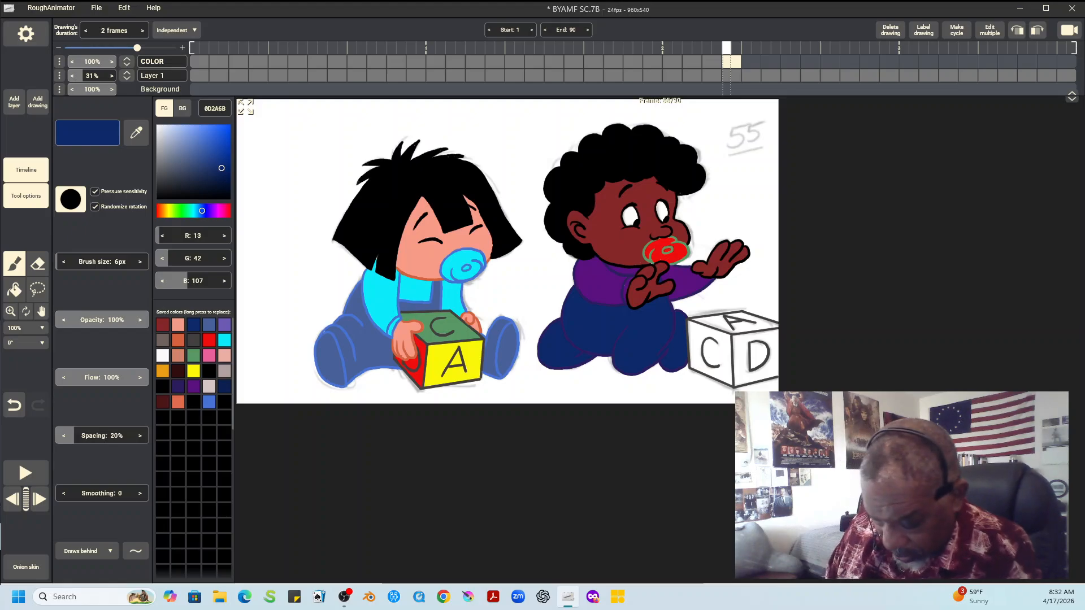
alt+click(625, 270)
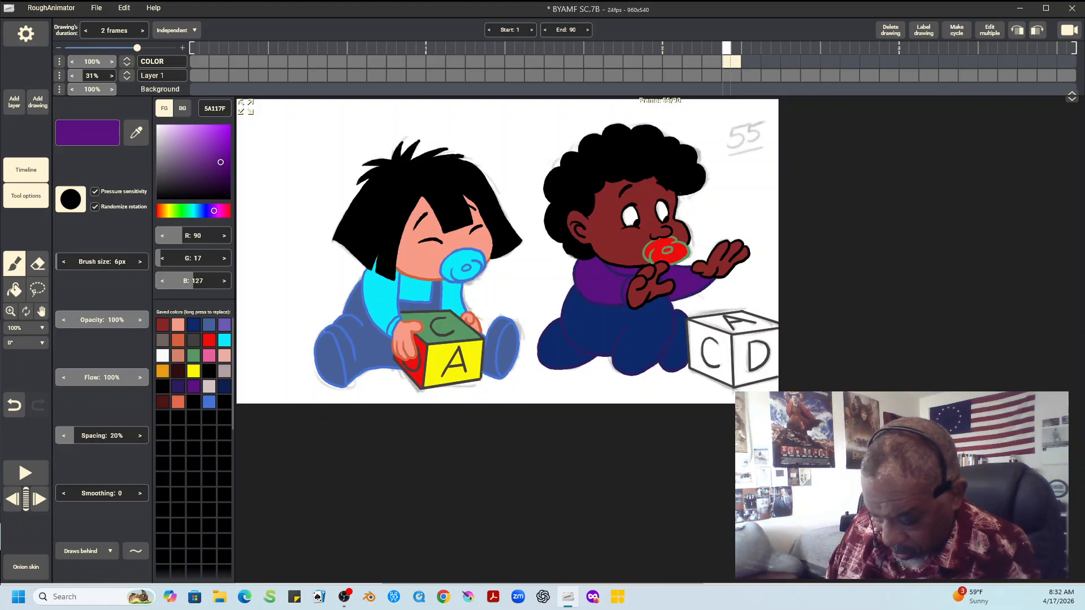
Fill the right block's C face with orange D4623E and its D face, including inside the letter, with yellow F9F708
click(178, 339)
click(14, 289)
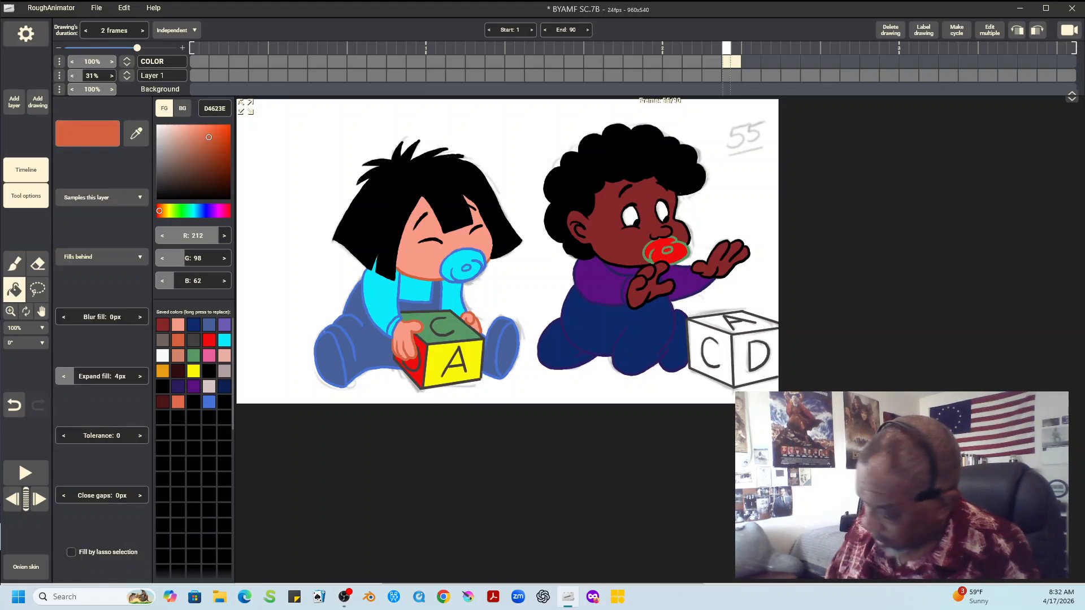
click(711, 353)
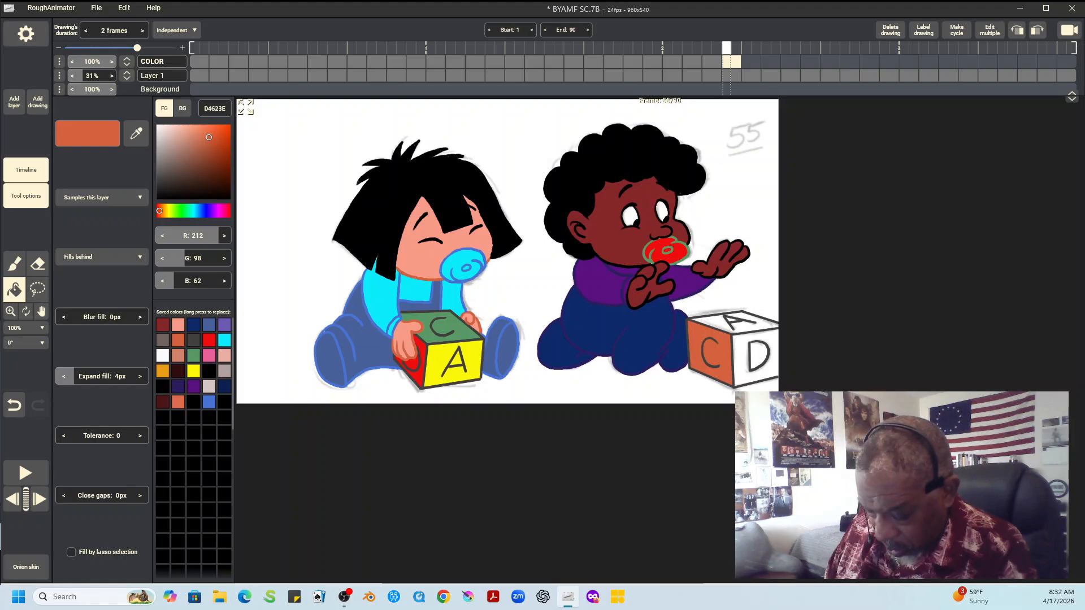
click(194, 371)
click(759, 355)
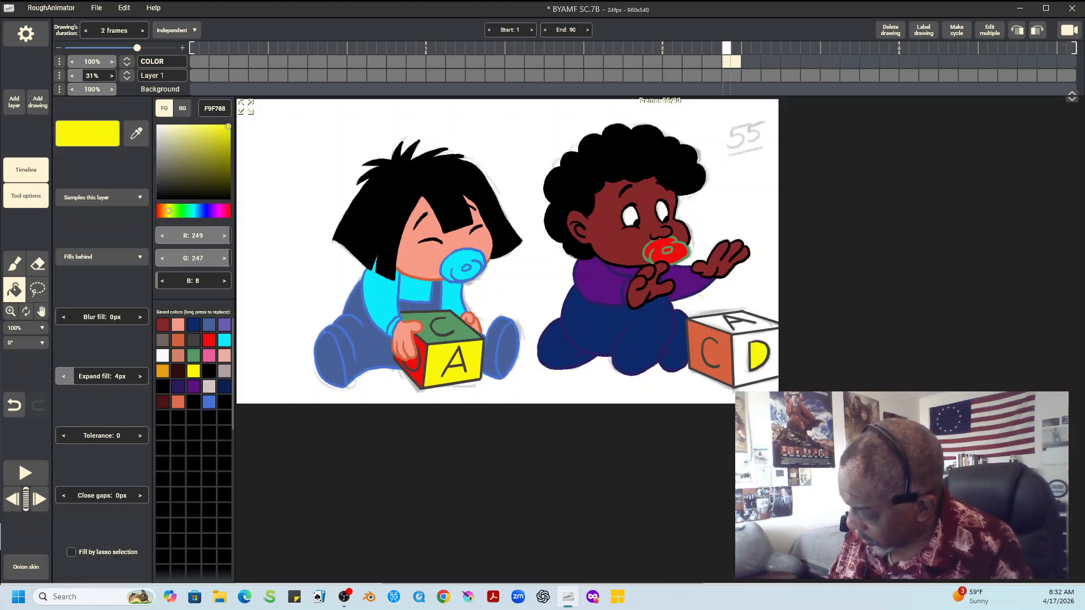
click(741, 362)
Fill the right block's top A face and the letter's inside with cyan 0AEBF9, and compare the colors with the previous drawing
click(225, 340)
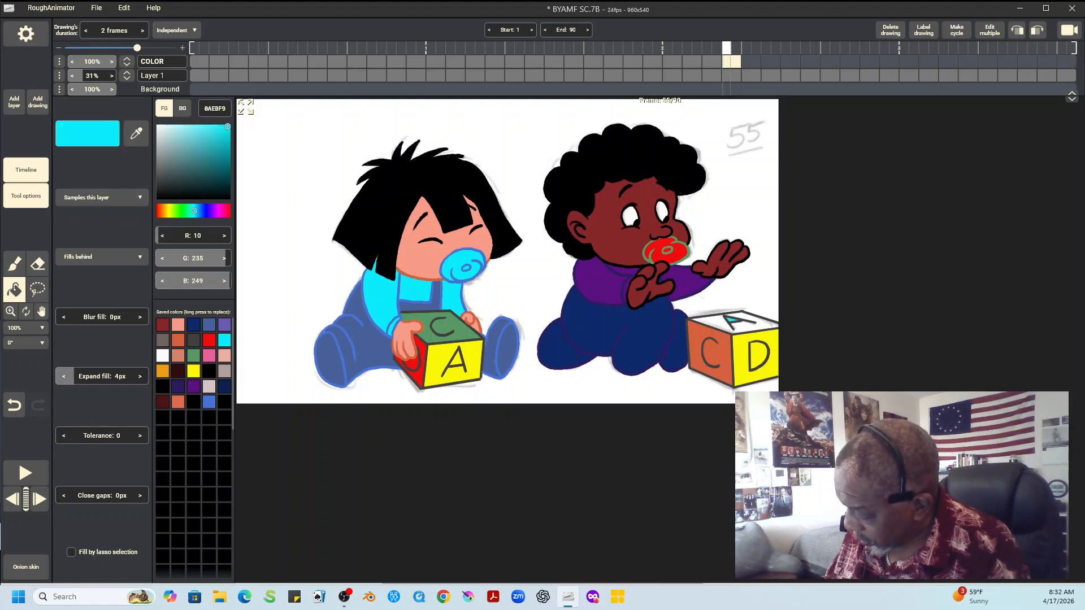
click(734, 323)
key(Left)
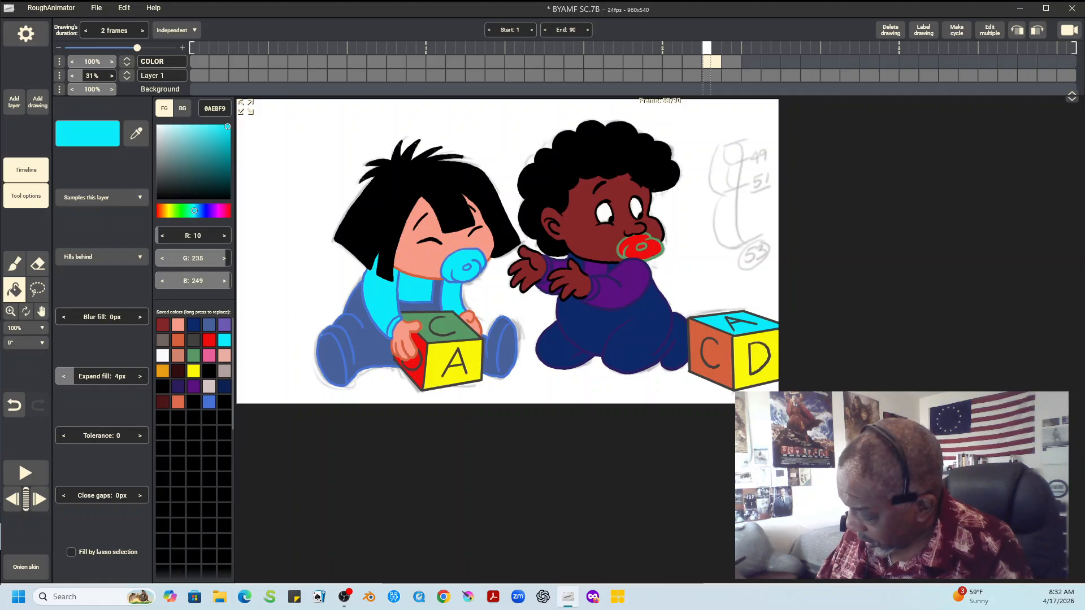
key(Right)
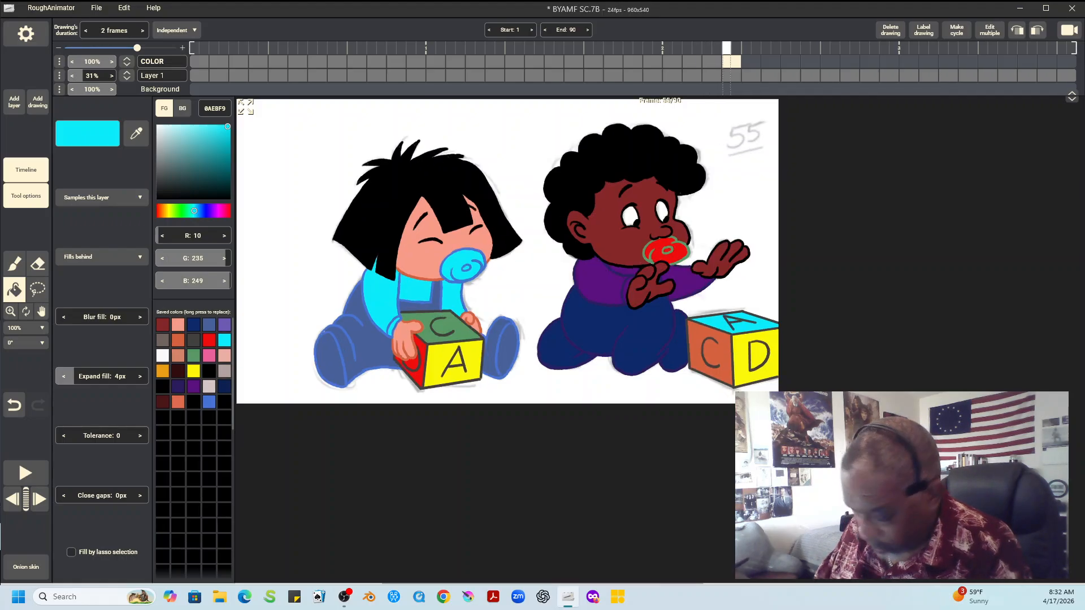
Save the project, and play the animation through to frame 90 before stopping playback
click(96, 8)
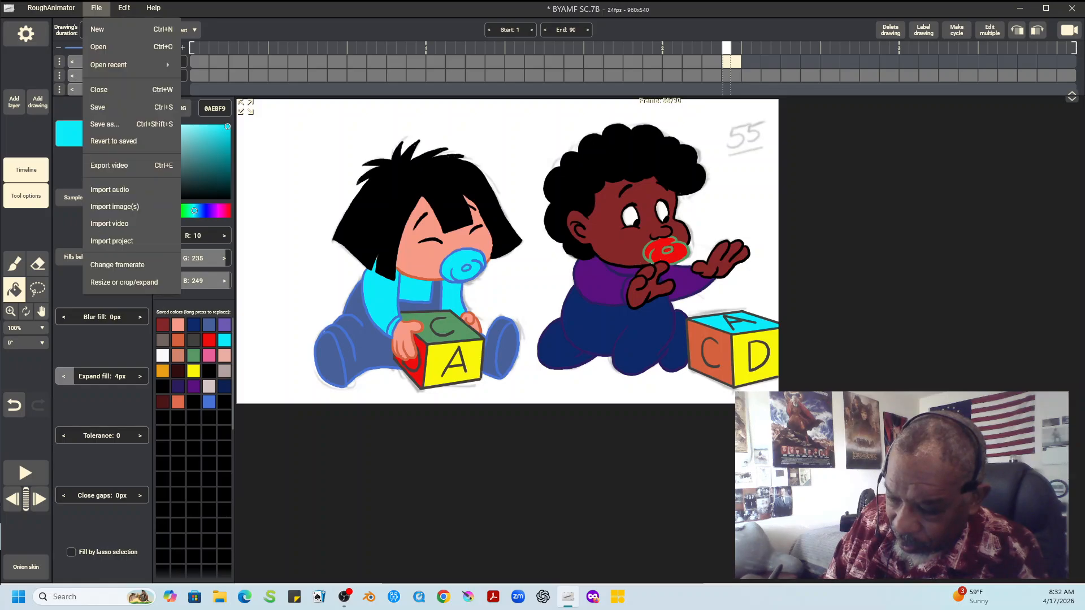
click(99, 107)
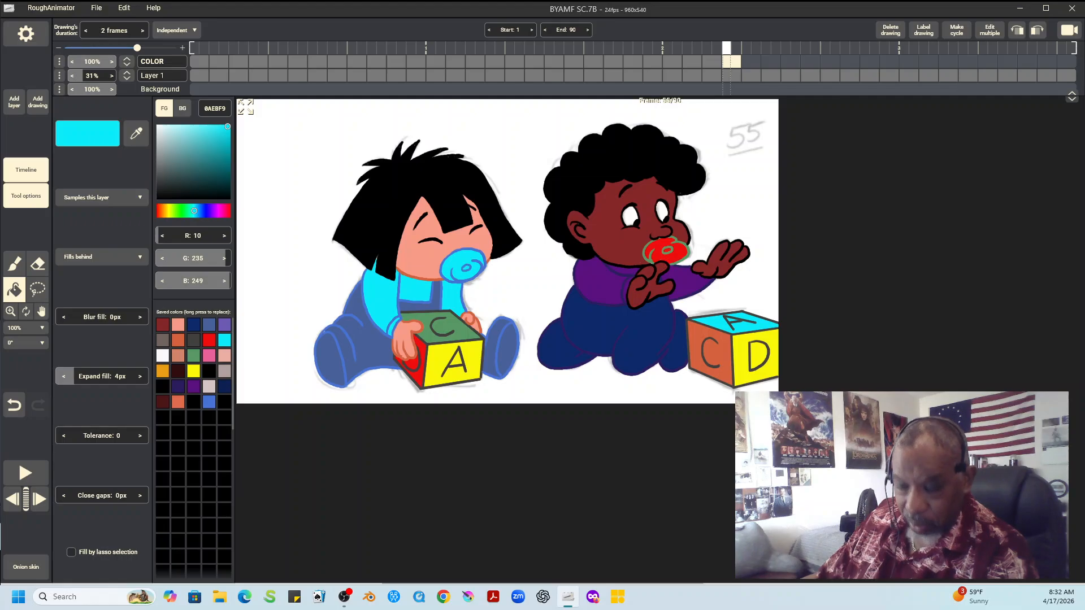
click(96, 8)
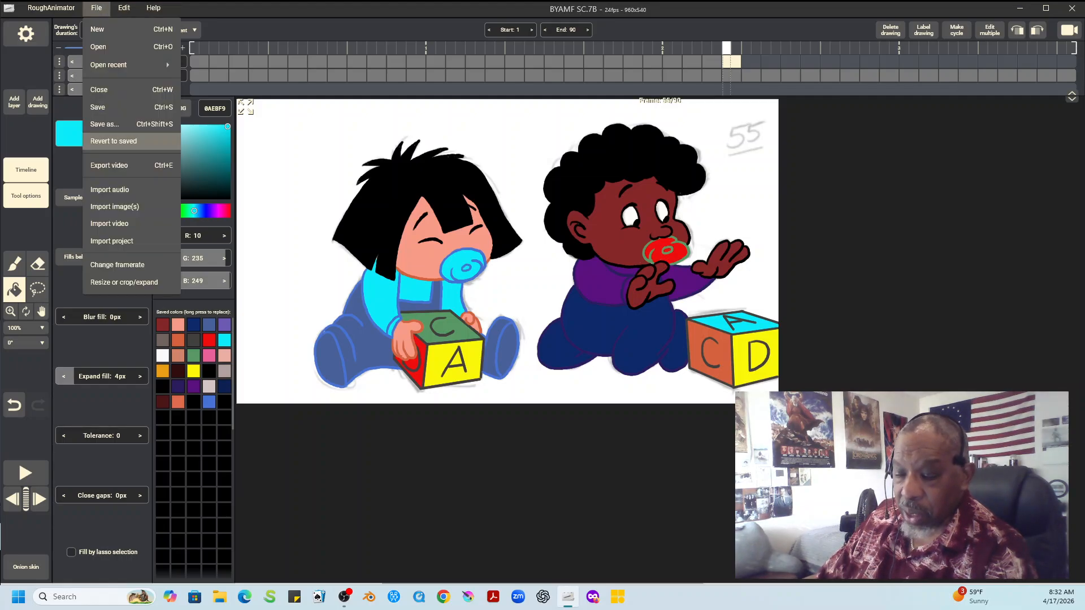
click(132, 107)
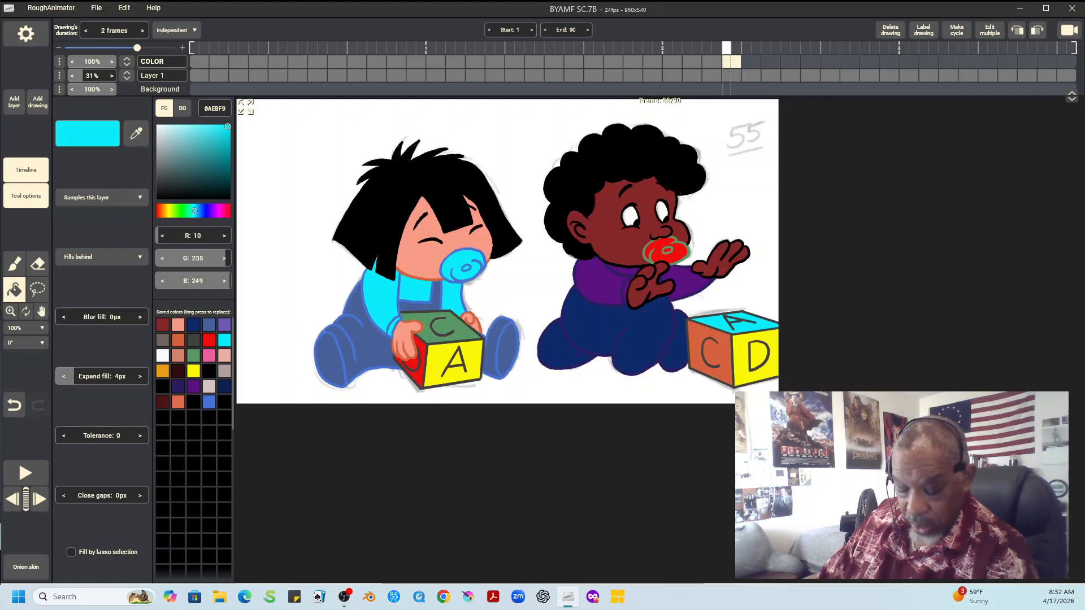
click(25, 473)
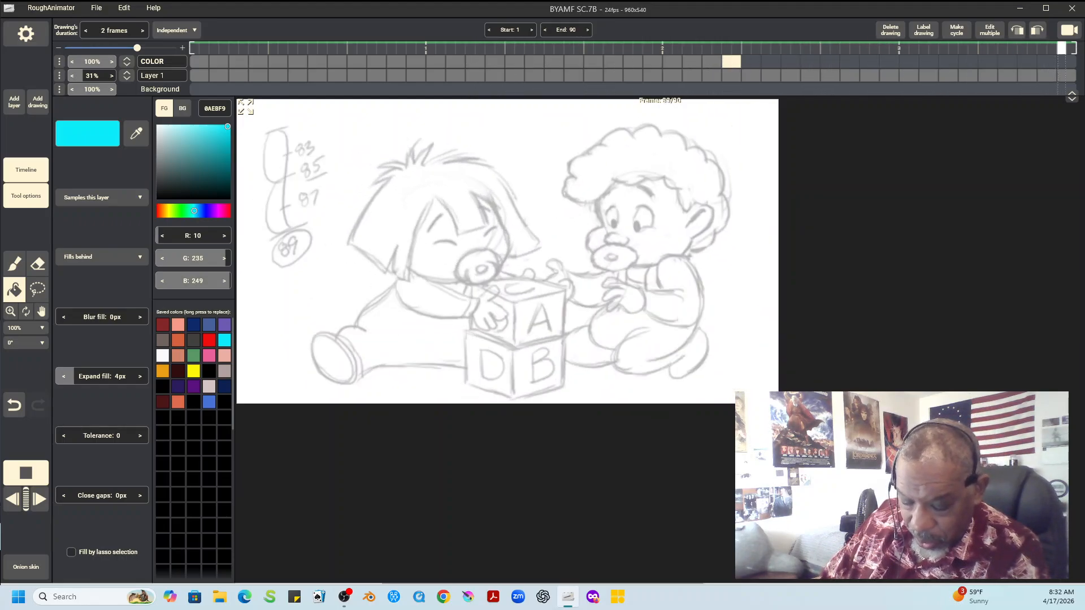
key(space)
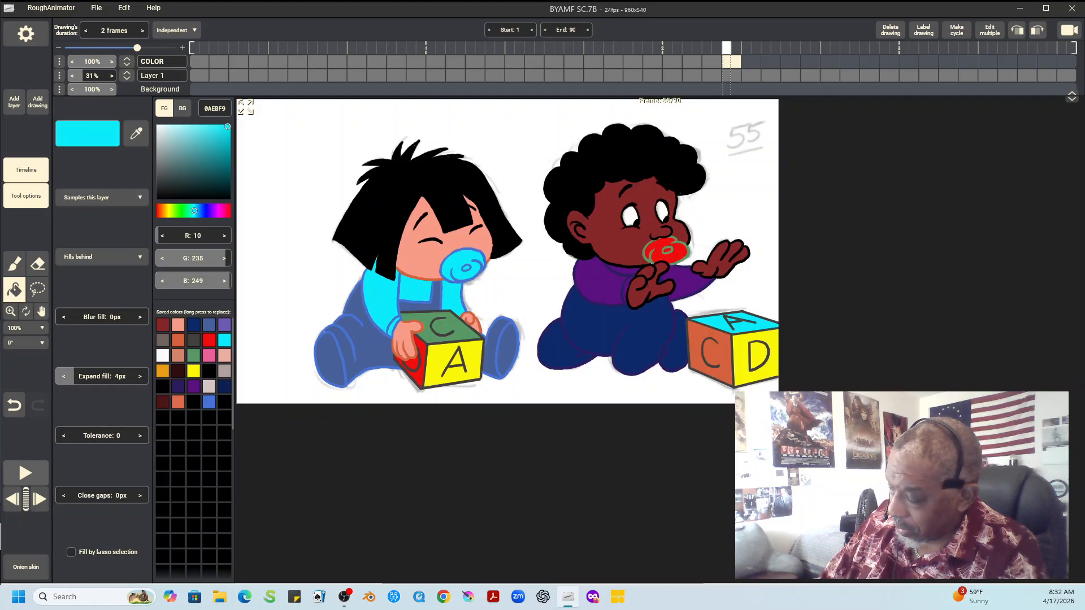